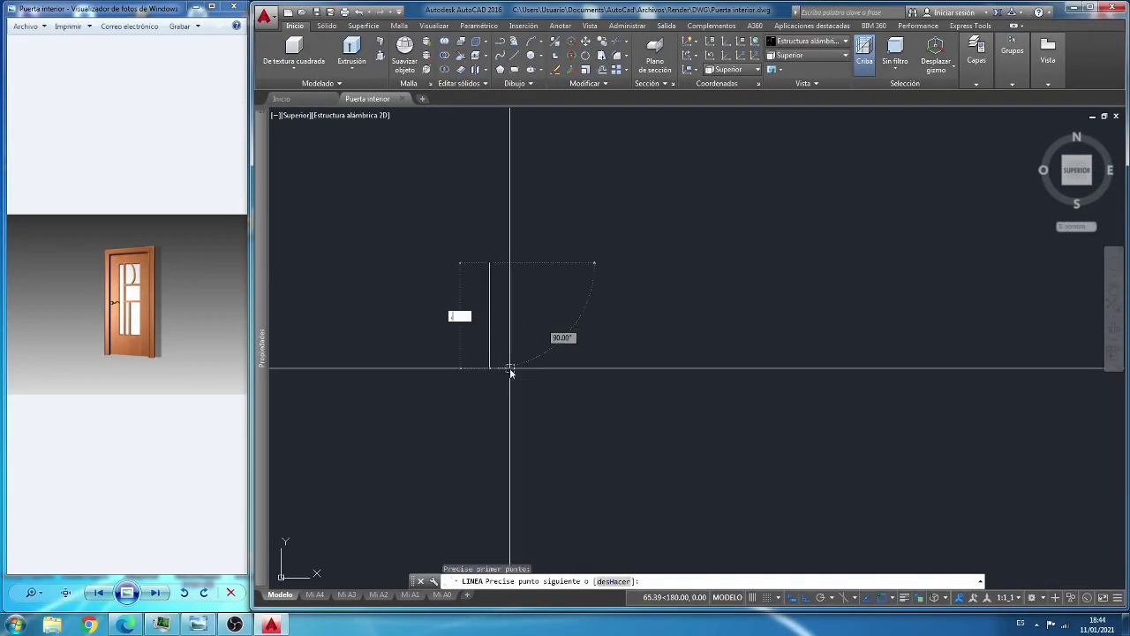
Step: Commit the 1-unit segment of the jamb outline
key("Return")
scroll(511, 335, "up", 3)
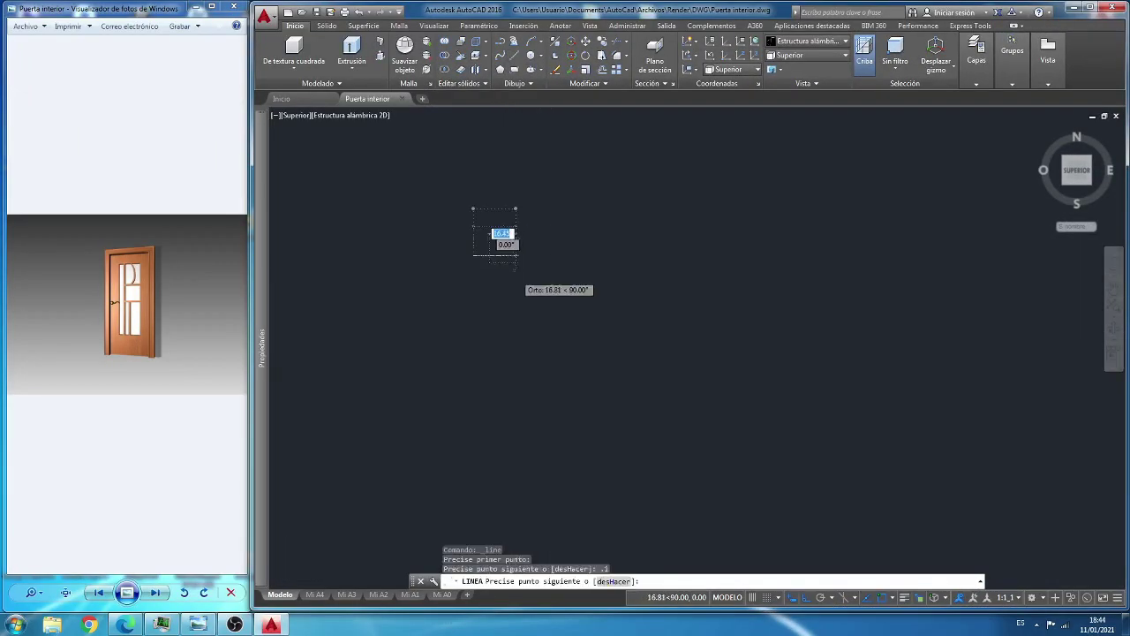
scroll(513, 280, "down", 3)
scroll(510, 325, "up", 5)
scroll(548, 354, "up", 3)
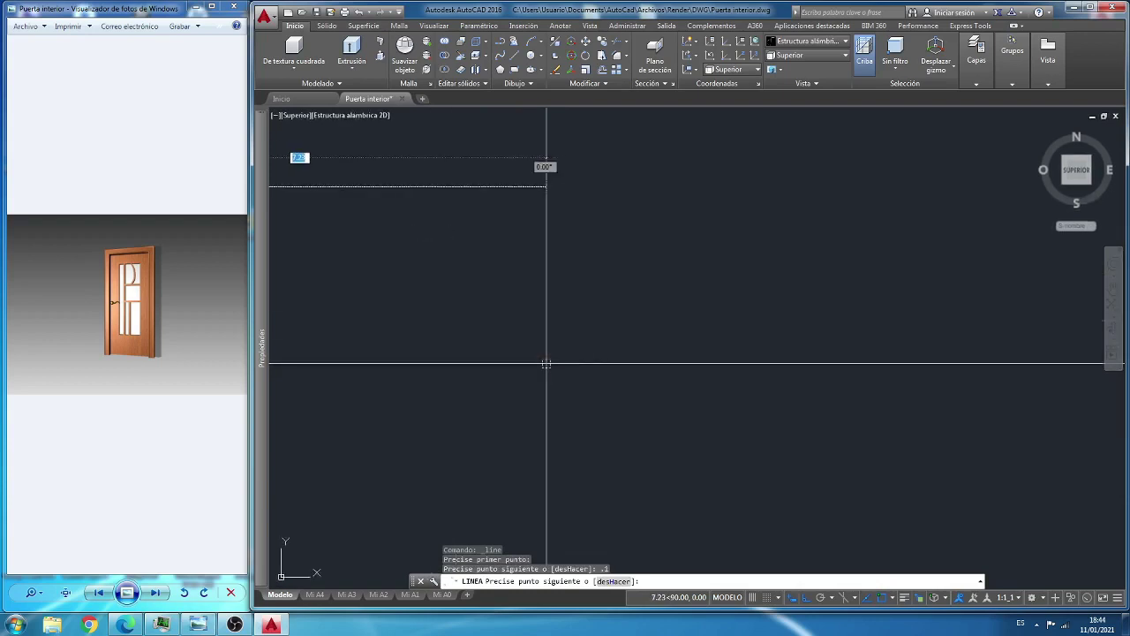
scroll(566, 296, "down", 3)
scroll(530, 361, "up", 5)
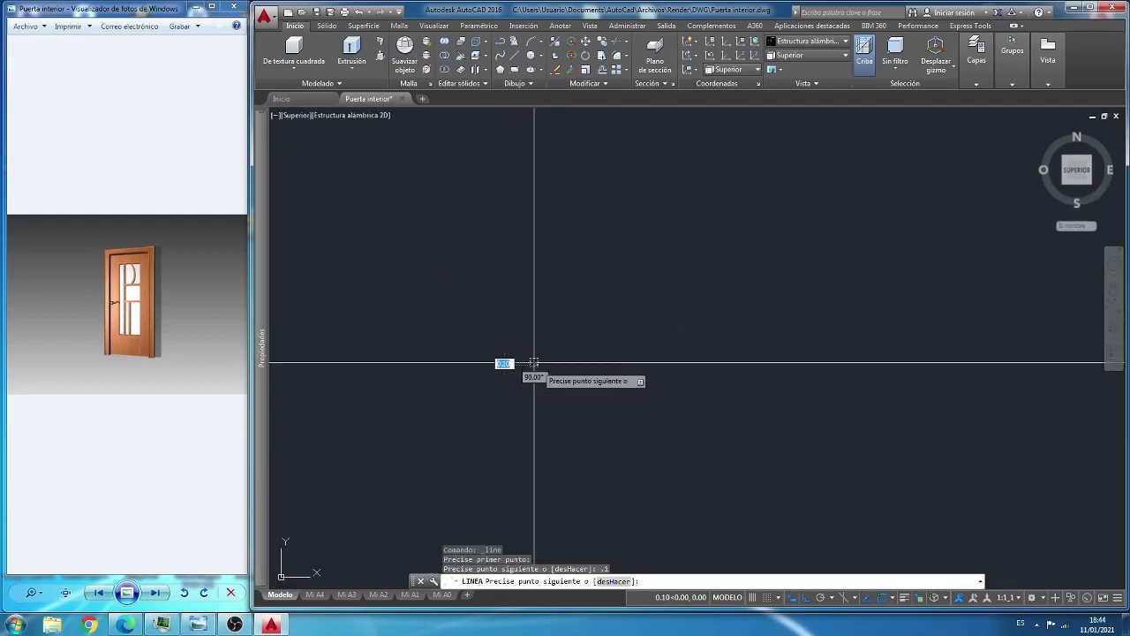
scroll(534, 364, "up", 2)
scroll(521, 365, "up", 2)
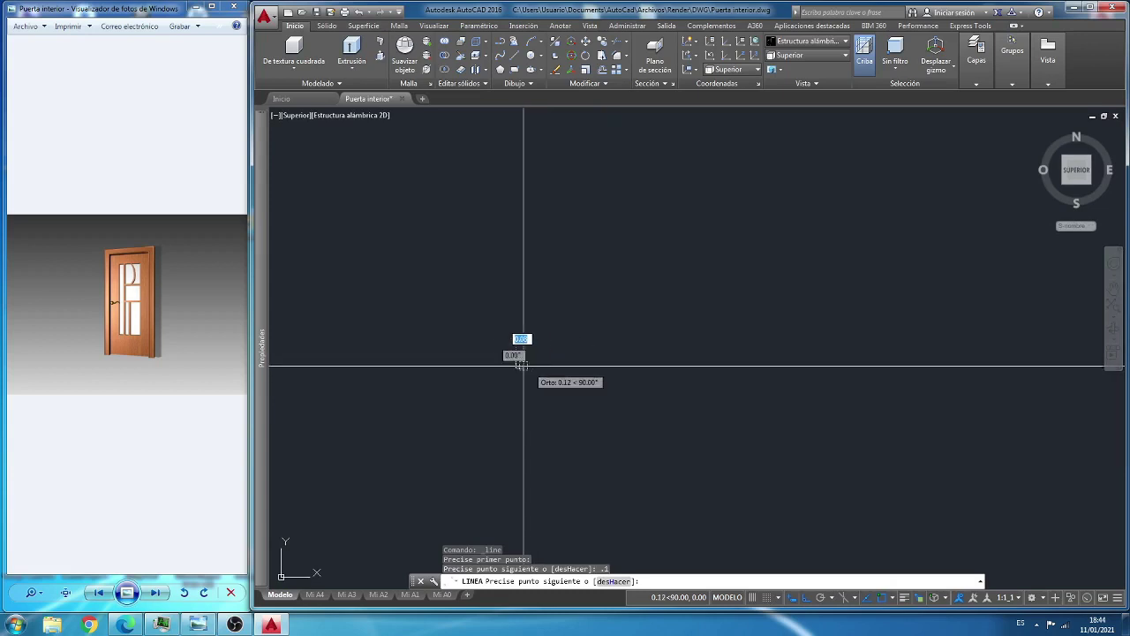
scroll(524, 377, "down", 1)
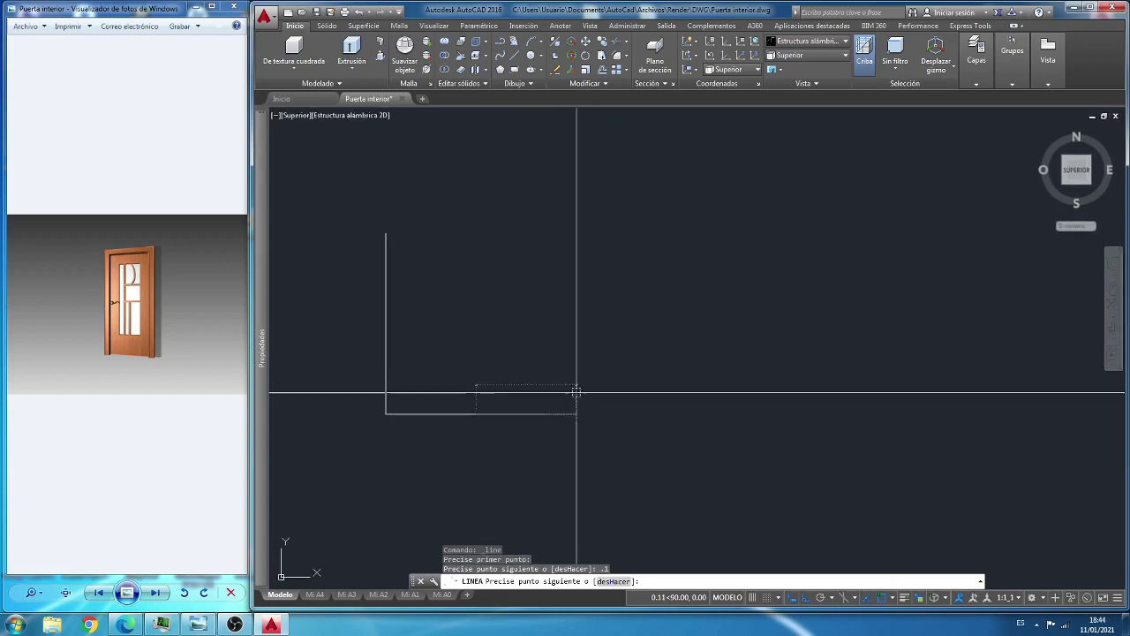
Step: Add the .05 and .07 segments and close the stepped jamb outline
type(".05")
key("Return")
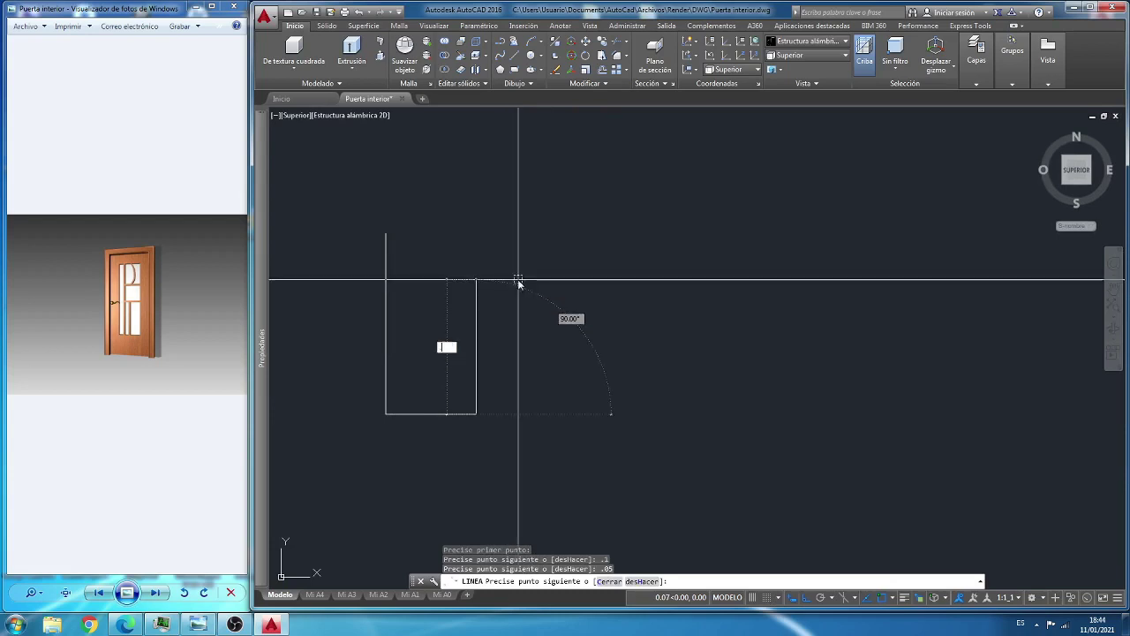
type(".07")
key("Return")
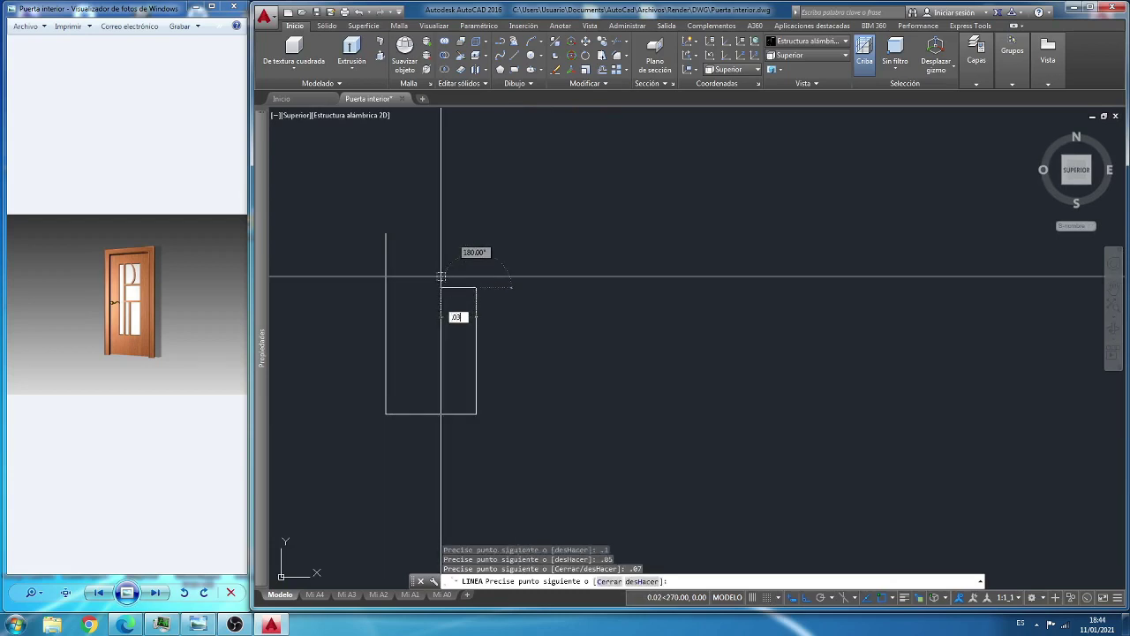
left_click(415, 232)
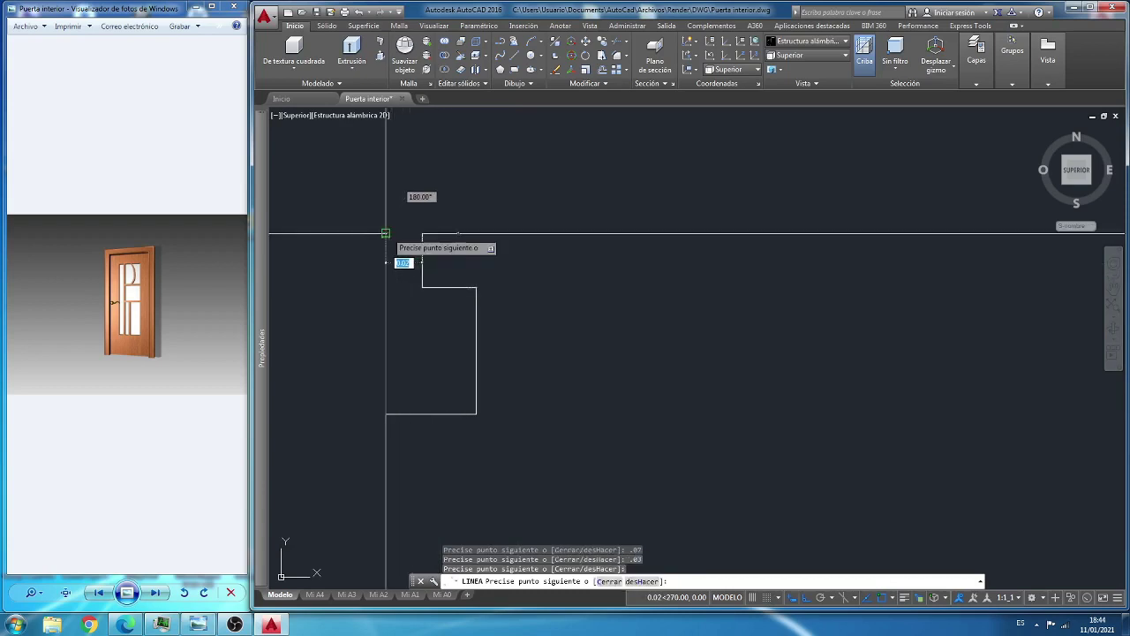
left_click(386, 232)
key("Return")
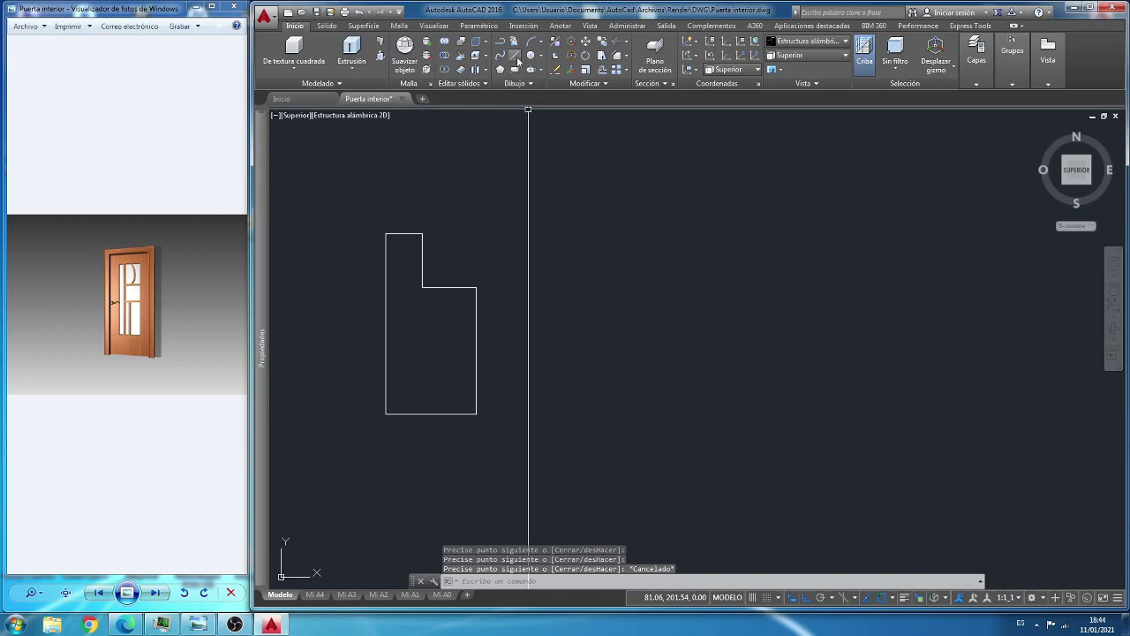
left_click(515, 55)
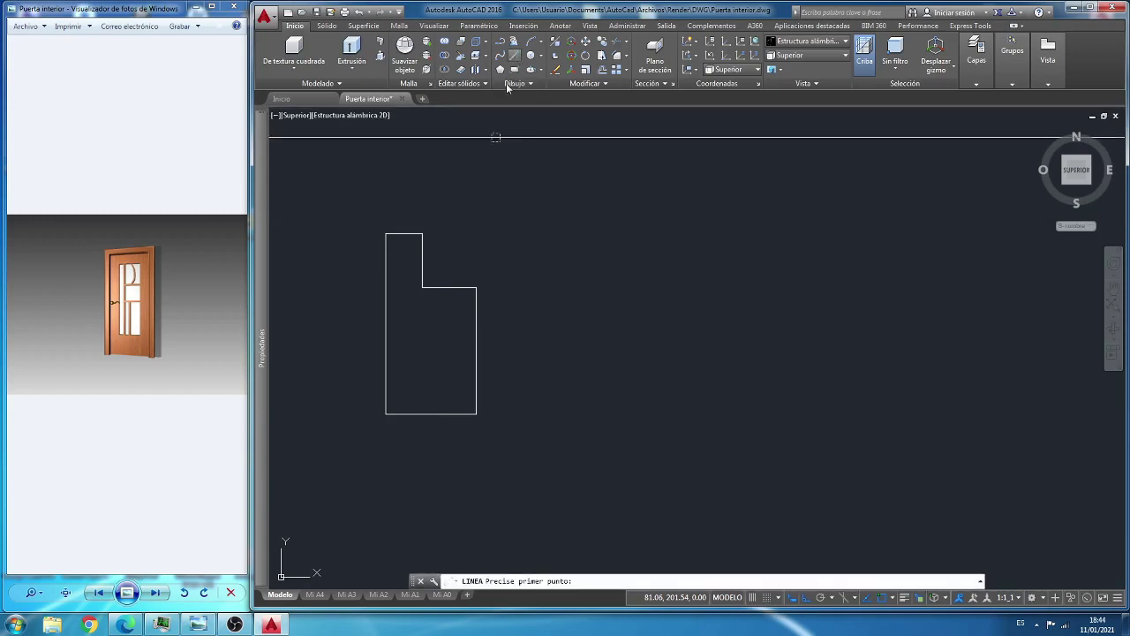
Step: Draw a 0.8 base line running right from the outline's bottom-left corner
left_click(386, 413)
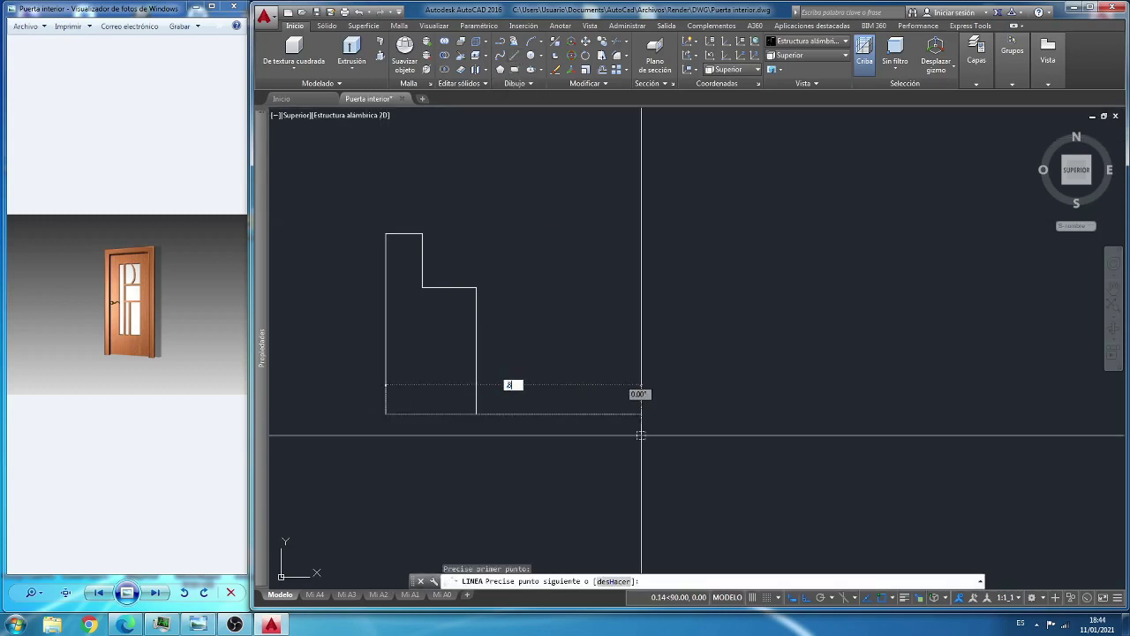
type(".8")
key("Return")
key("Escape")
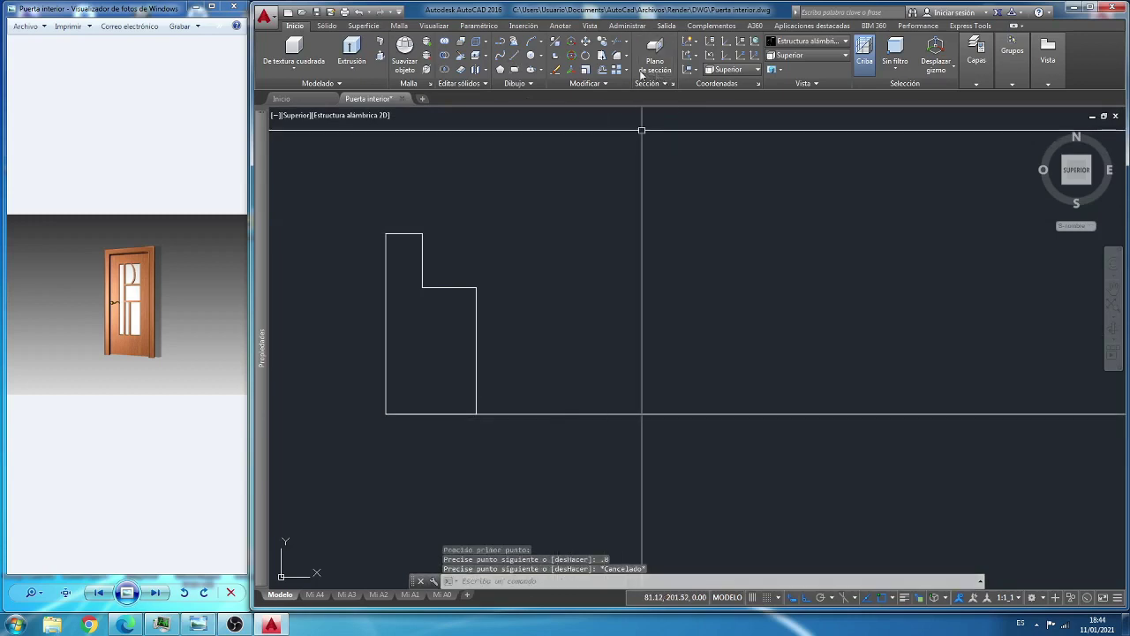
Step: Join the six jamb outline segments into a single polyline
left_click(606, 84)
left_click(617, 98)
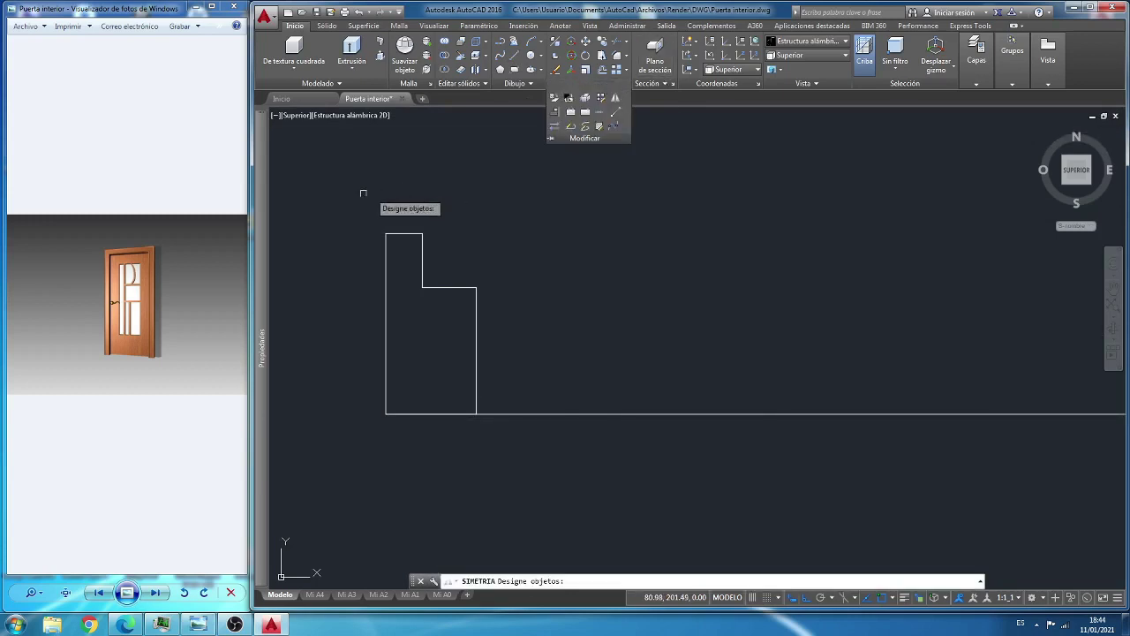
left_click(353, 197)
key("Escape")
key("Escape")
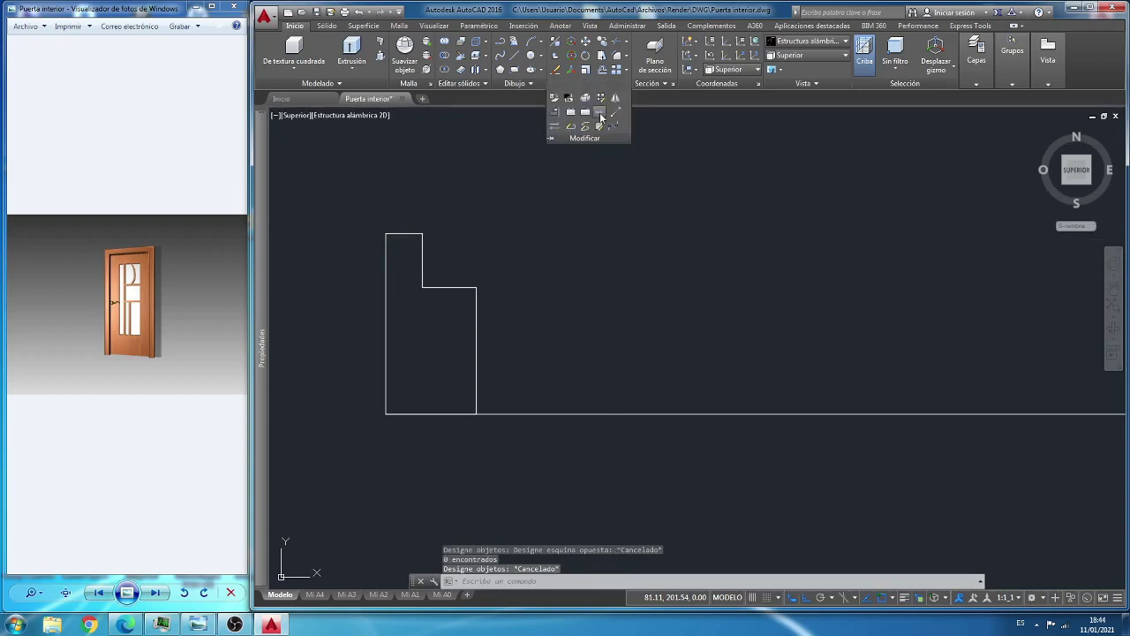
left_click(601, 117)
left_click(363, 197)
left_click(550, 464)
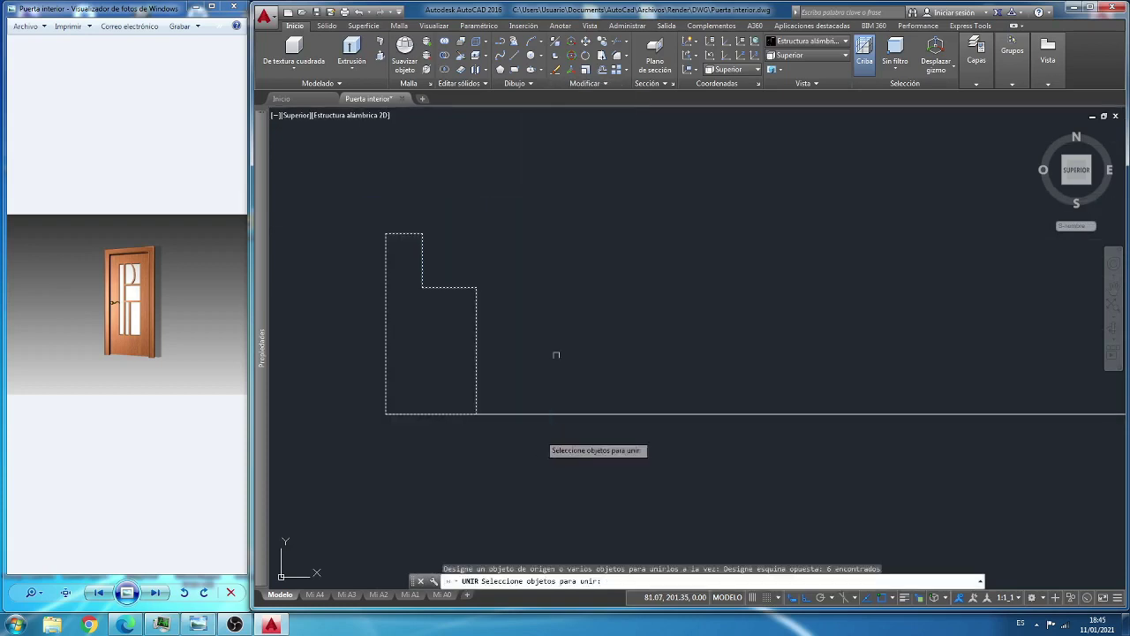
key("Return")
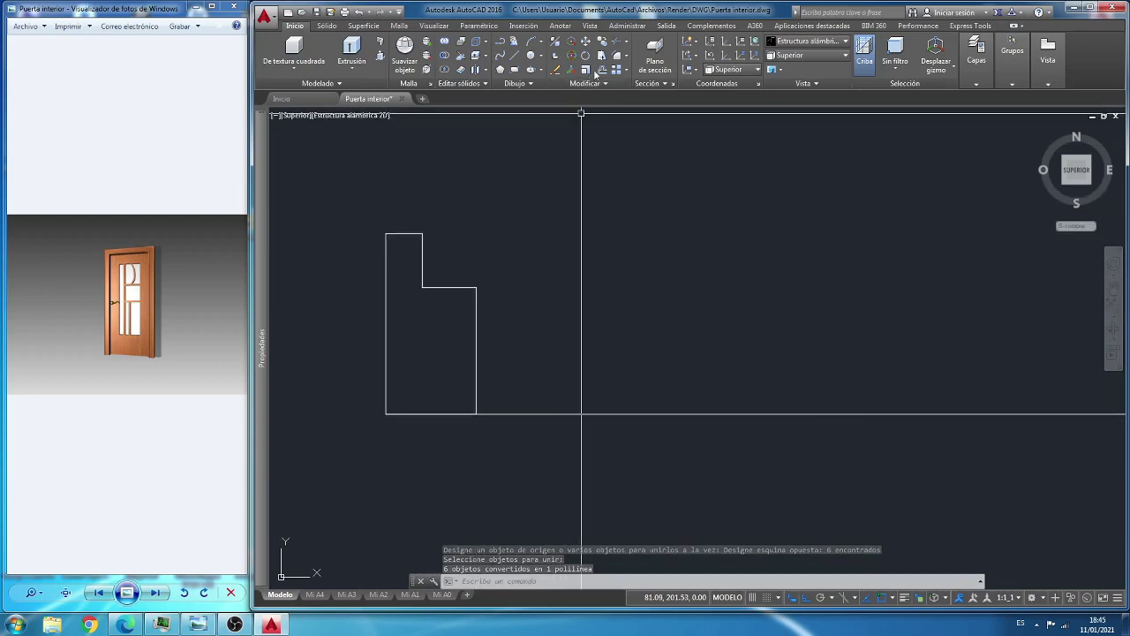
left_click(620, 81)
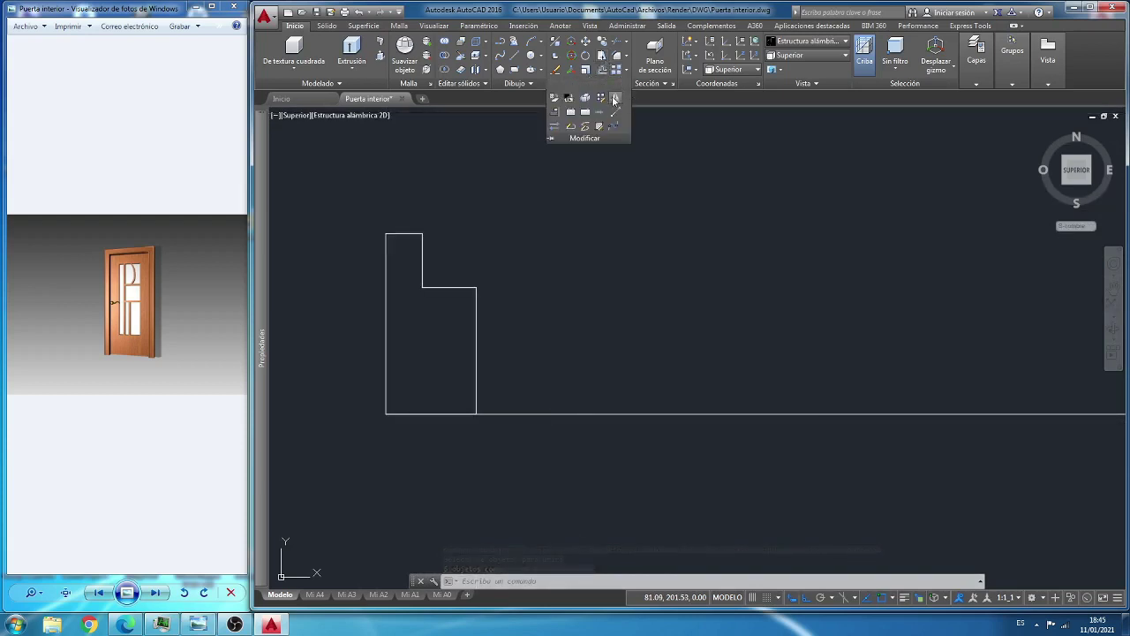
Step: Mirror the jamb profile about the base line's midpoint, keeping the original
left_click(616, 99)
left_click(373, 213)
left_click(494, 419)
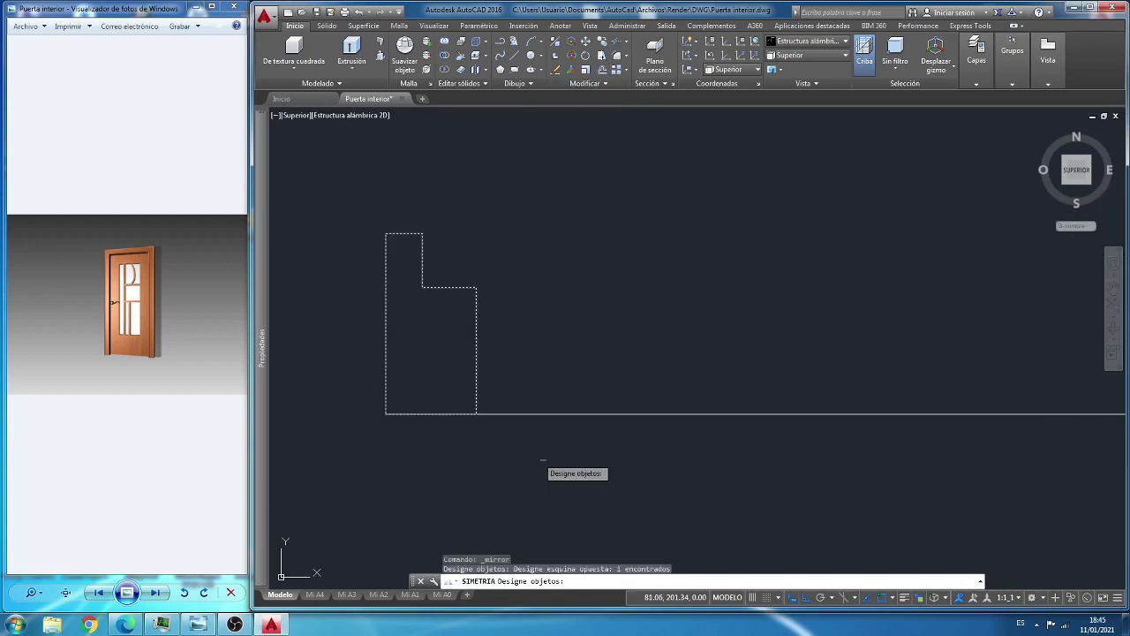
key("Return")
scroll(772, 433, "down", 3)
scroll(836, 446, "down", 2)
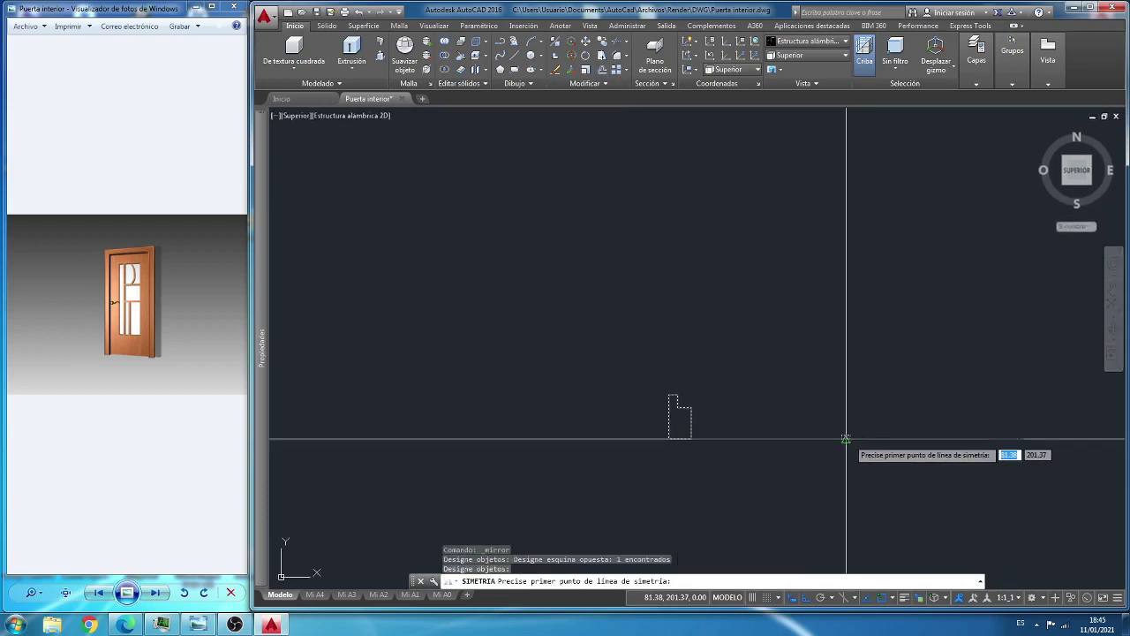
left_click(846, 361)
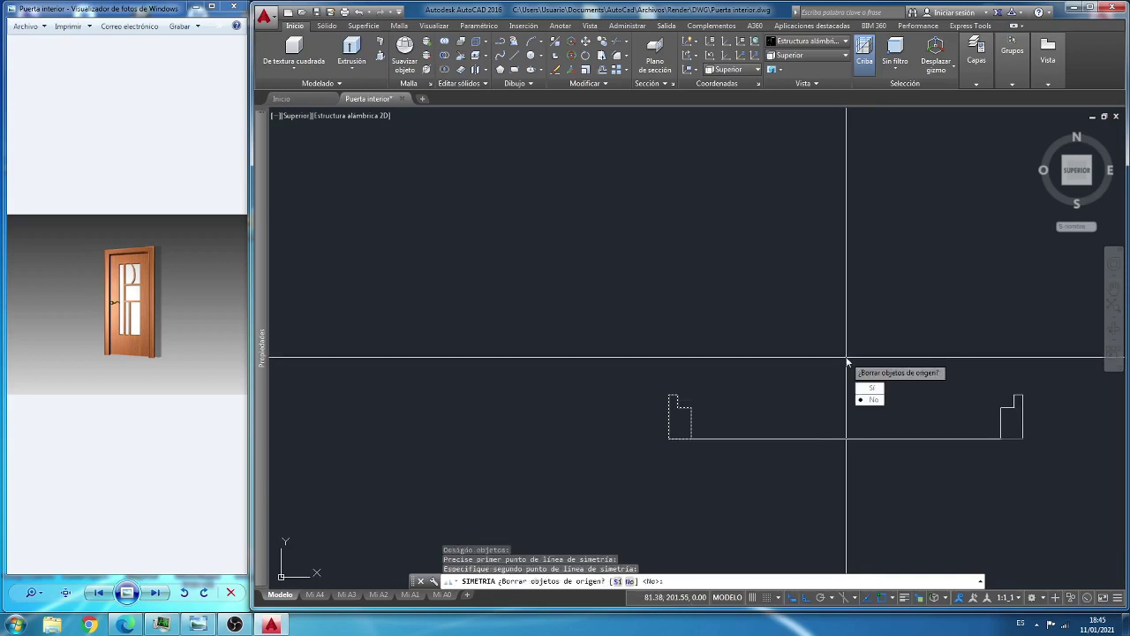
left_click(872, 400)
Step: Delete the long base line
left_click(772, 478)
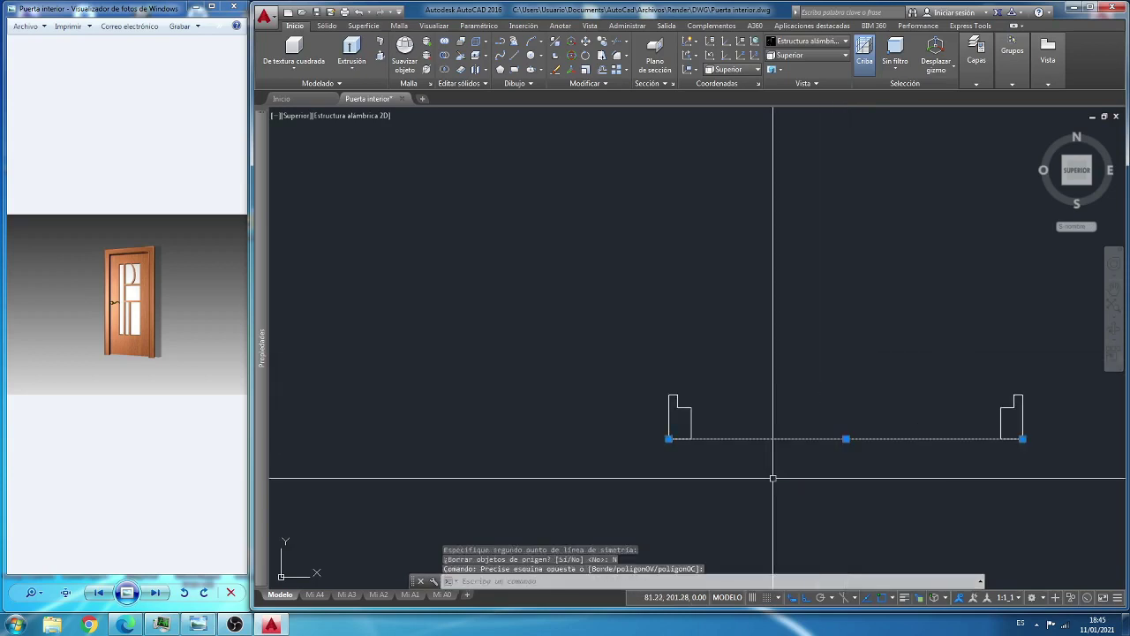
left_click(762, 474)
key("Delete")
scroll(497, 386, "down", 2)
scroll(527, 394, "down", 2)
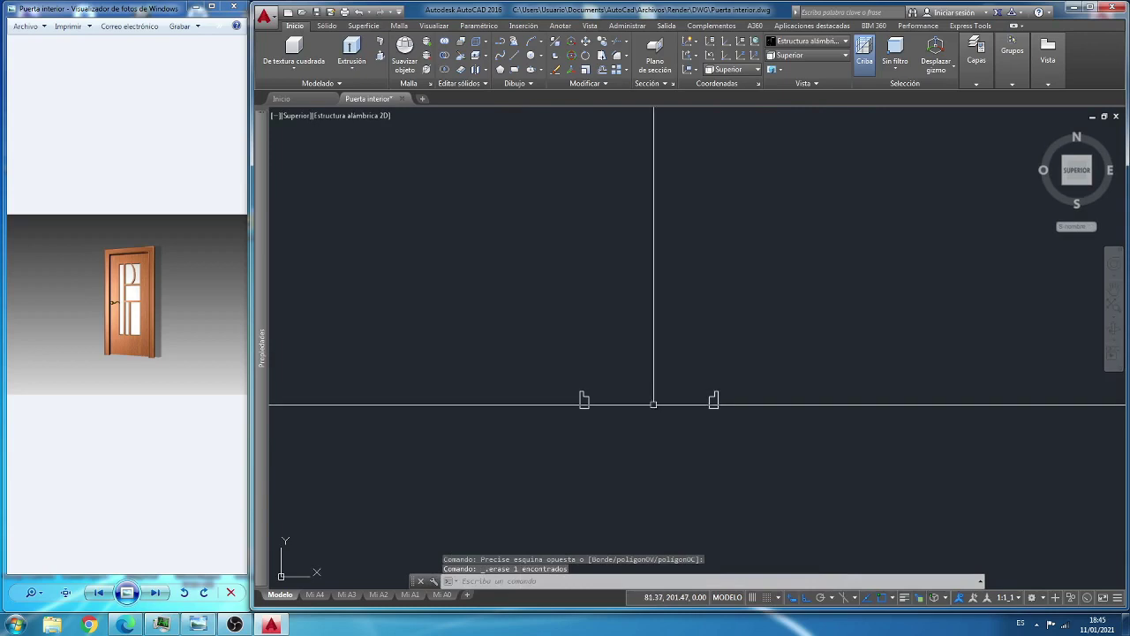
scroll(737, 378, "up", 2)
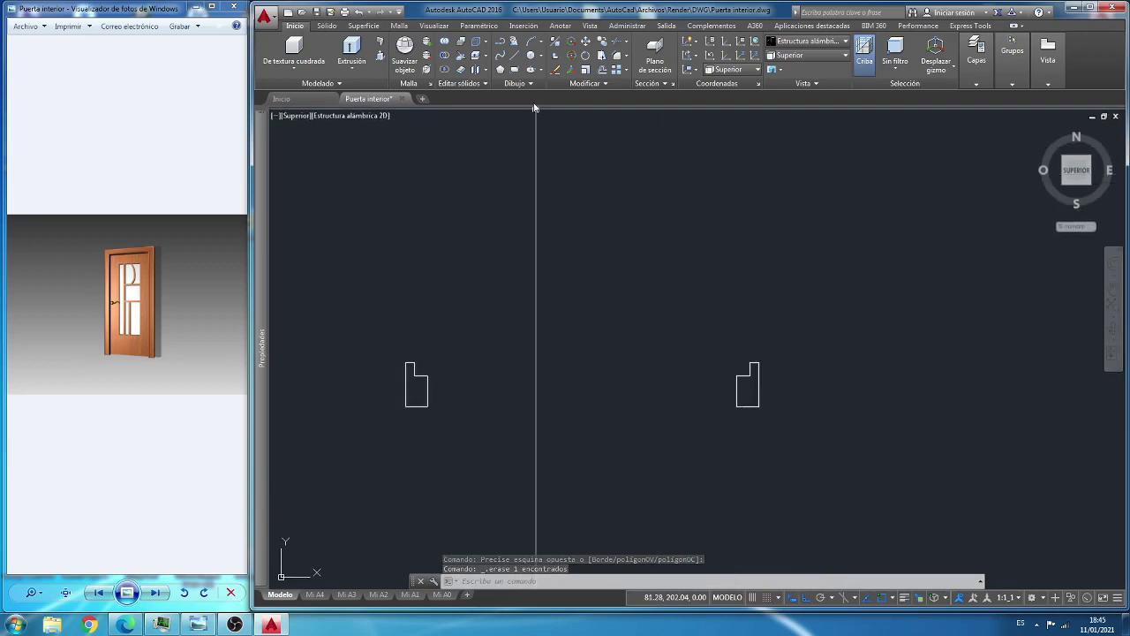
Step: Draw a rectangle spanning from the left profile to the right profile
left_click(515, 70)
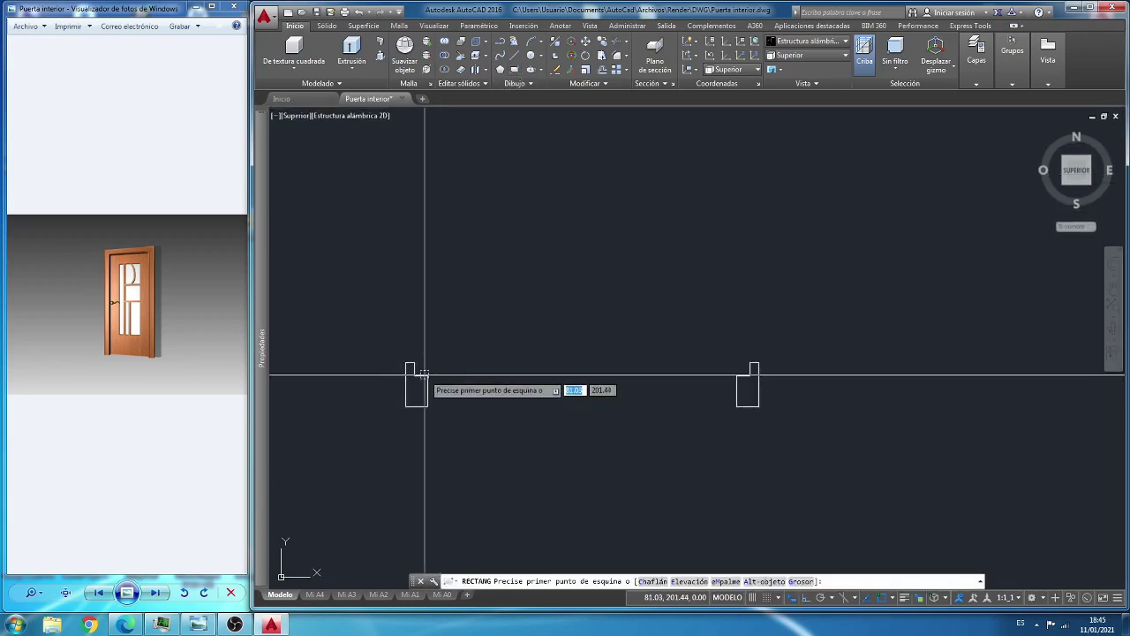
scroll(413, 379, "up", 2)
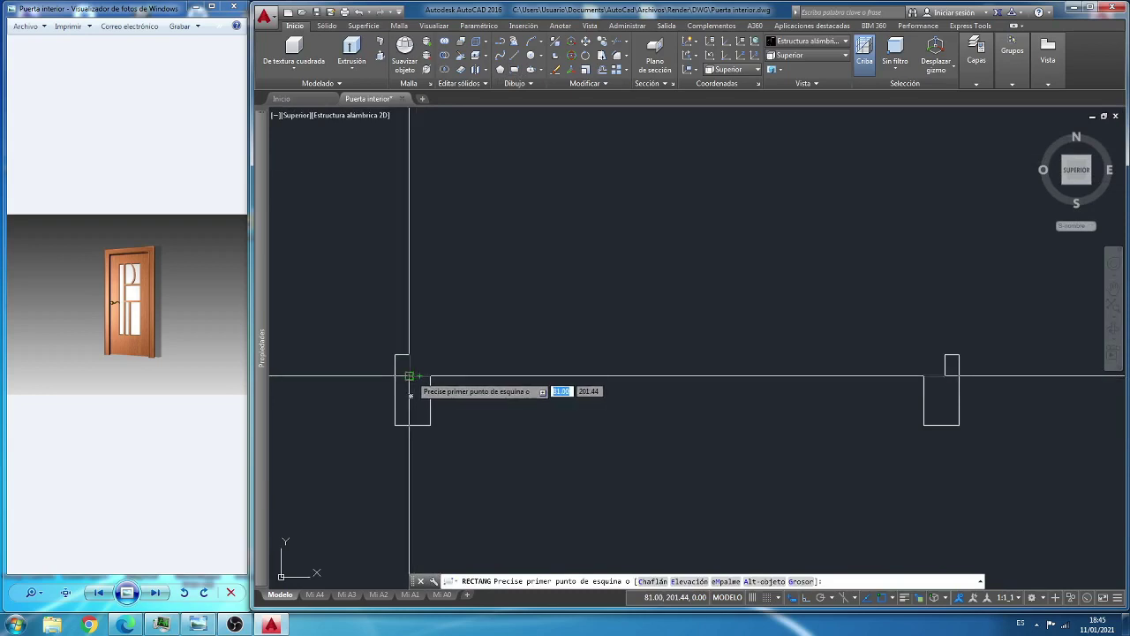
left_click(409, 376)
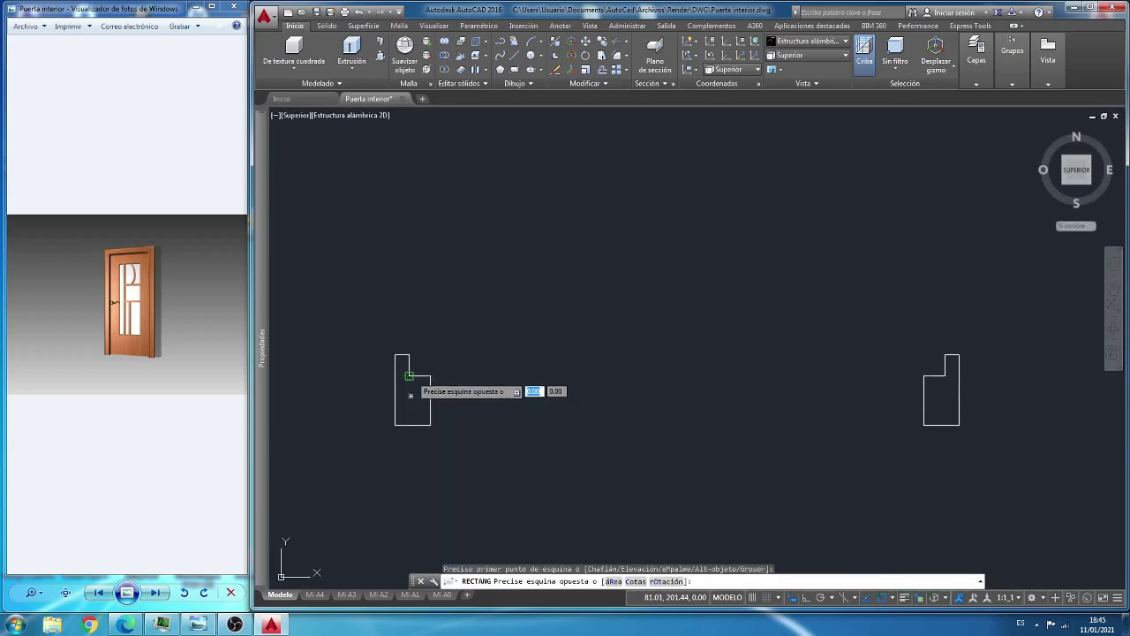
left_click(946, 355)
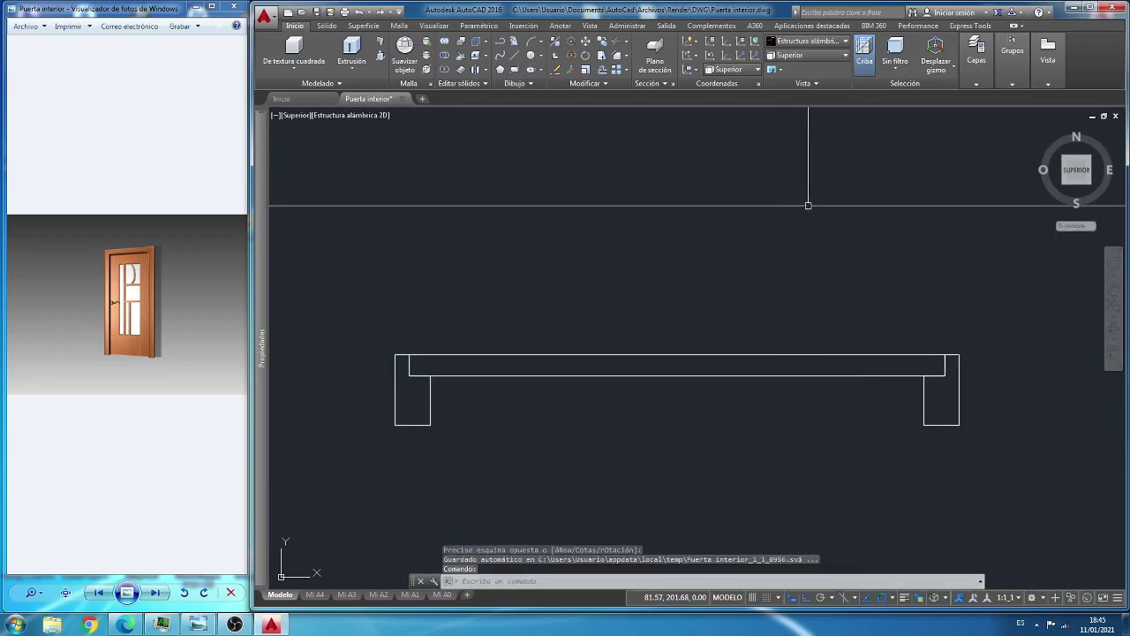
Step: Switch to the northeast isometric view
key("Escape")
key("Escape")
left_click(818, 55)
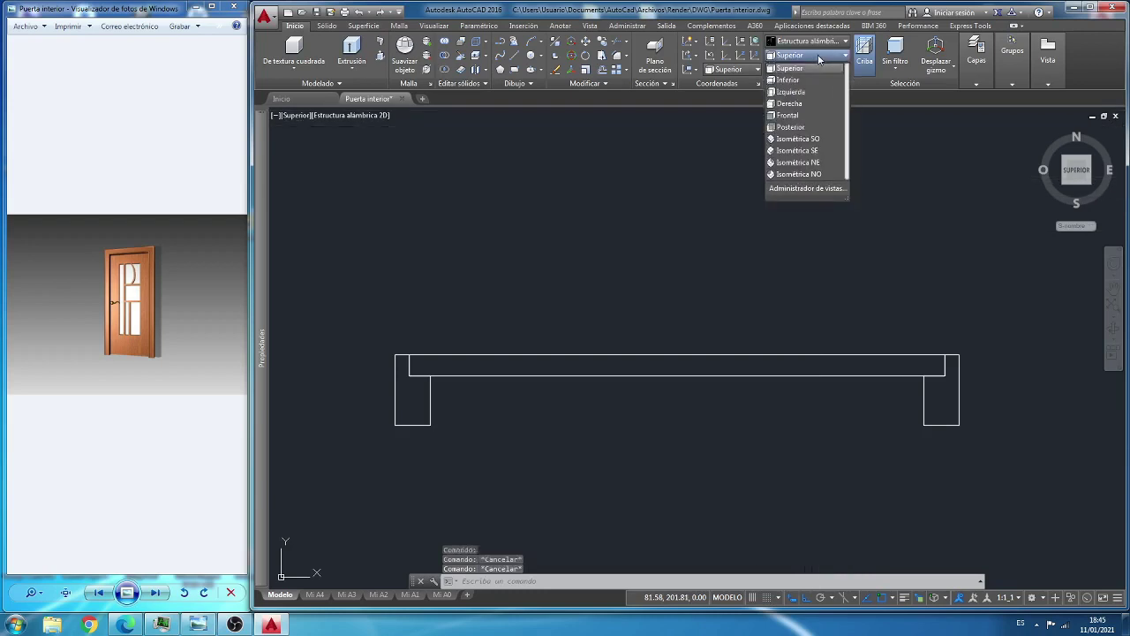
left_click(829, 163)
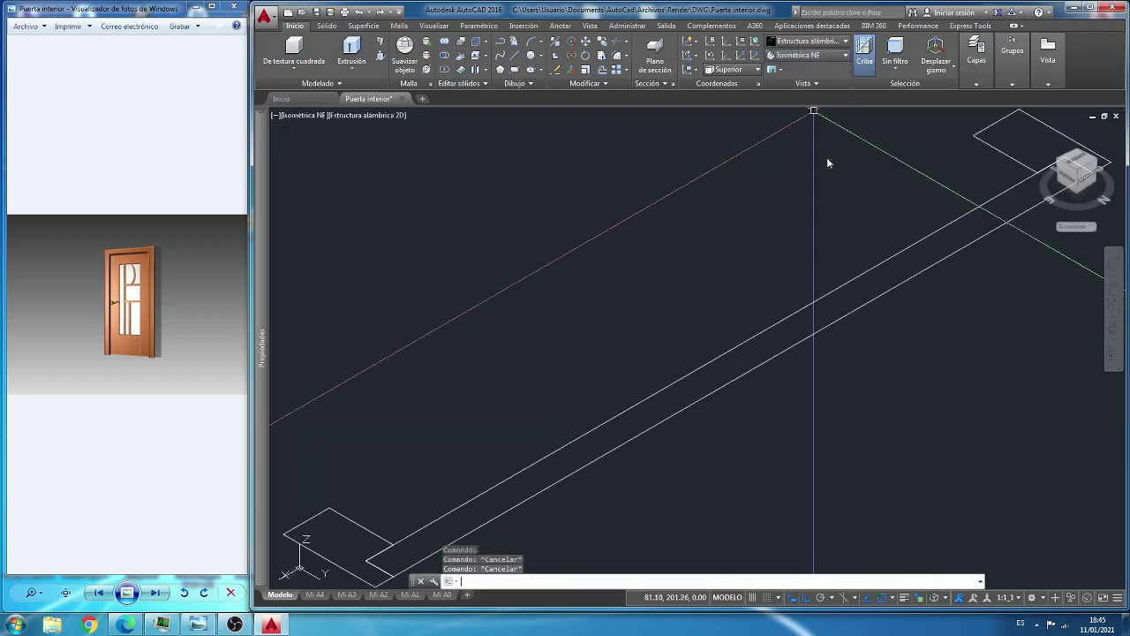
scroll(721, 253, "down", 3)
scroll(722, 267, "down", 2)
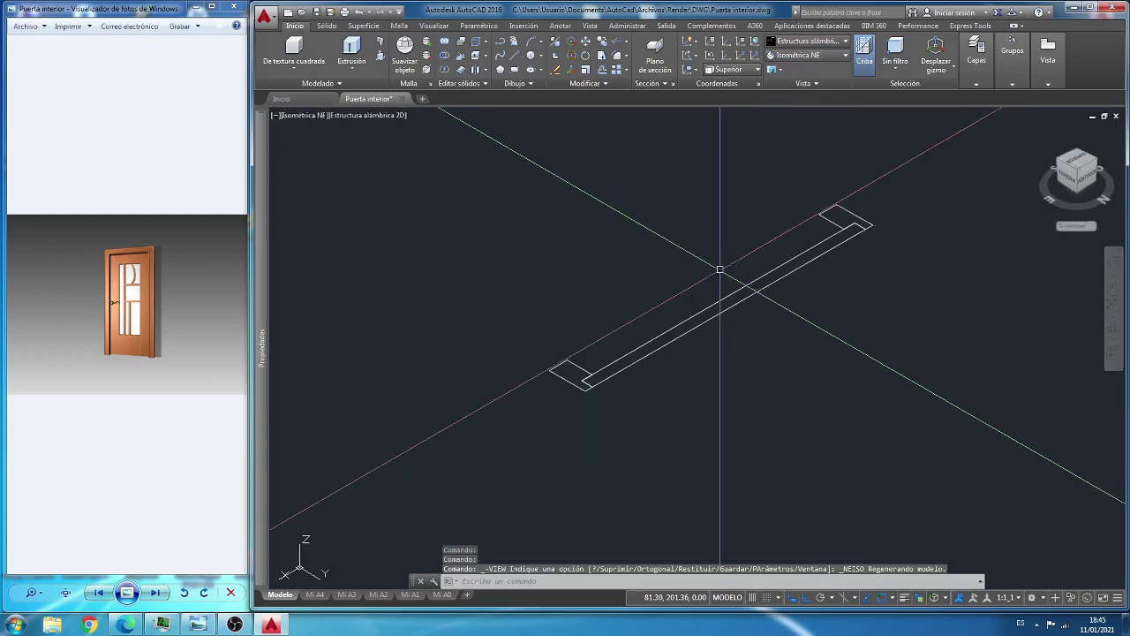
Step: Presspull both end rectangles together 2.1 units upward into the side posts
left_click(381, 57)
left_click(574, 376)
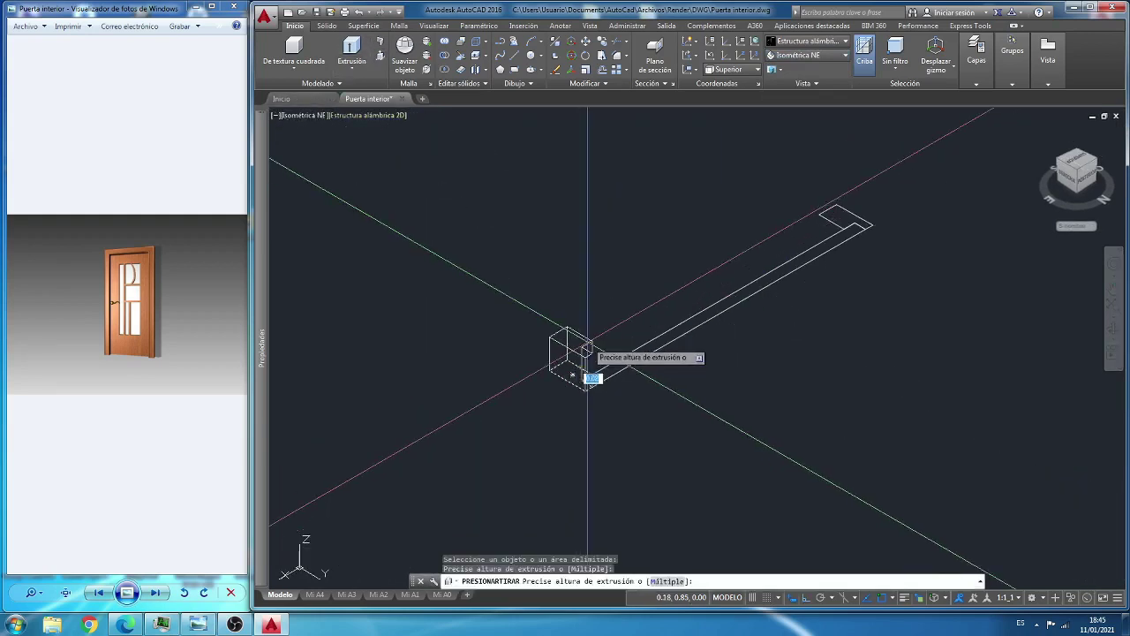
type("m")
key("Return")
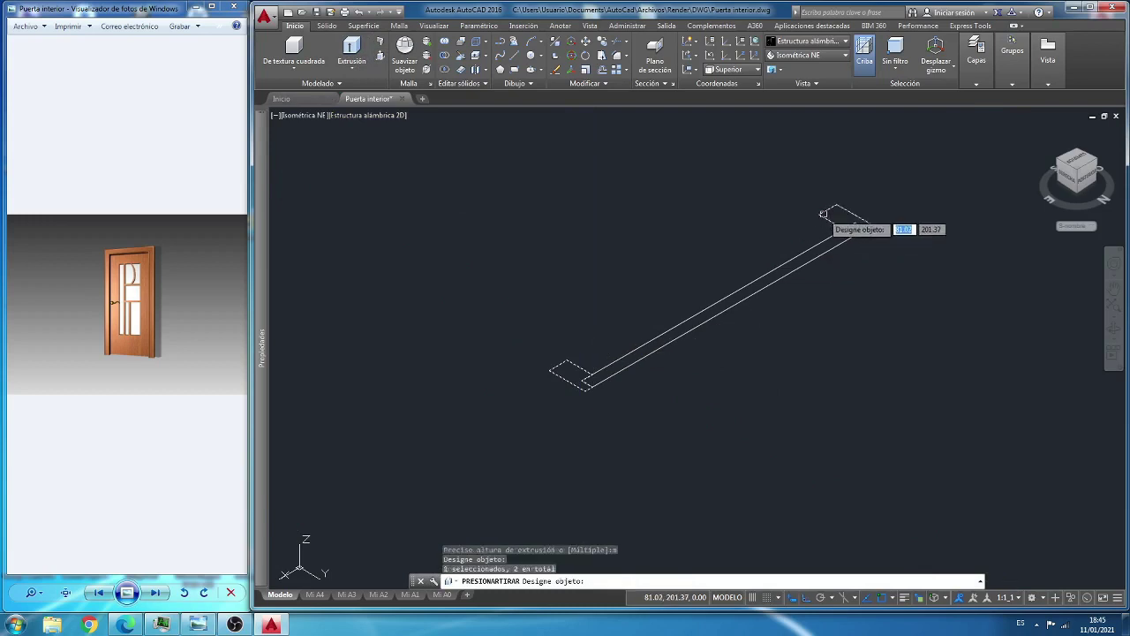
key("Return")
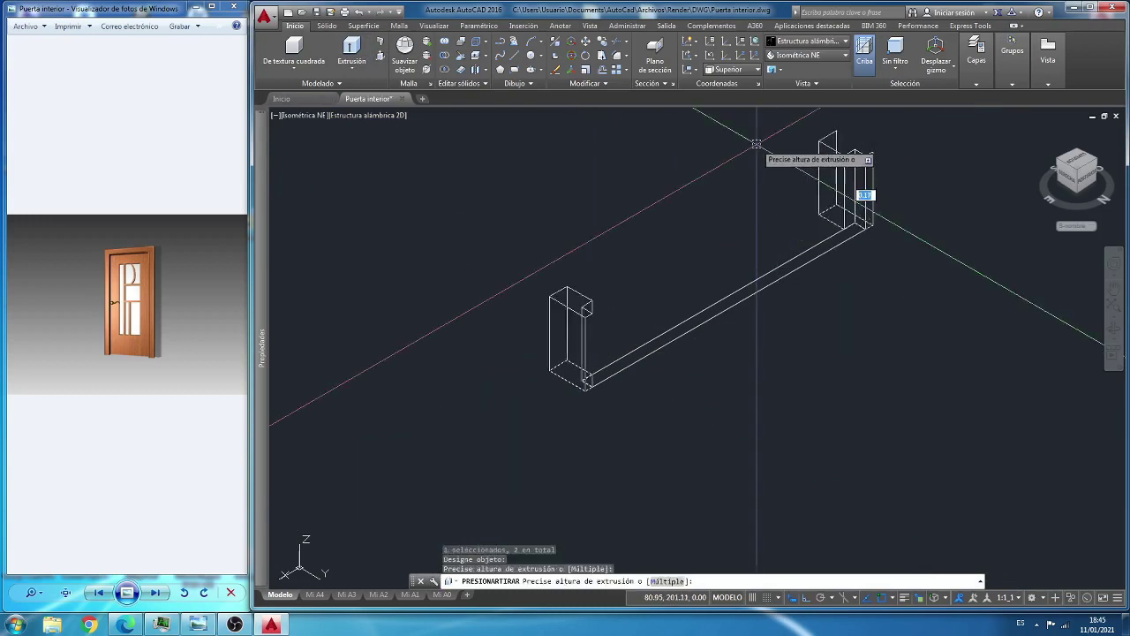
type("21")
key("Return")
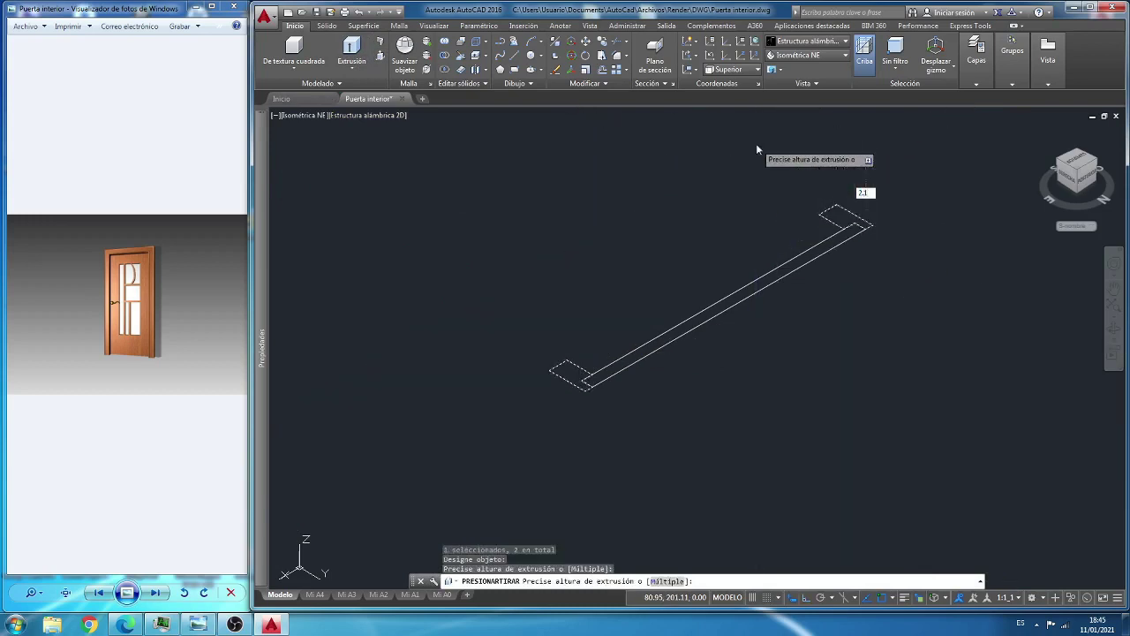
scroll(663, 315, "down", 5)
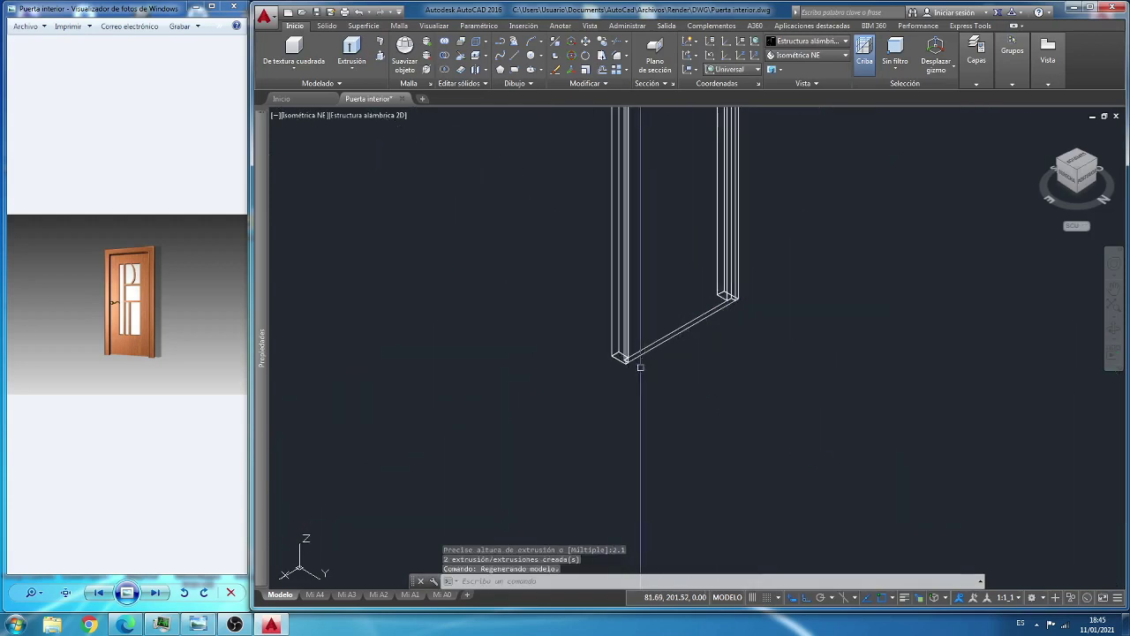
scroll(671, 218, "up", 5)
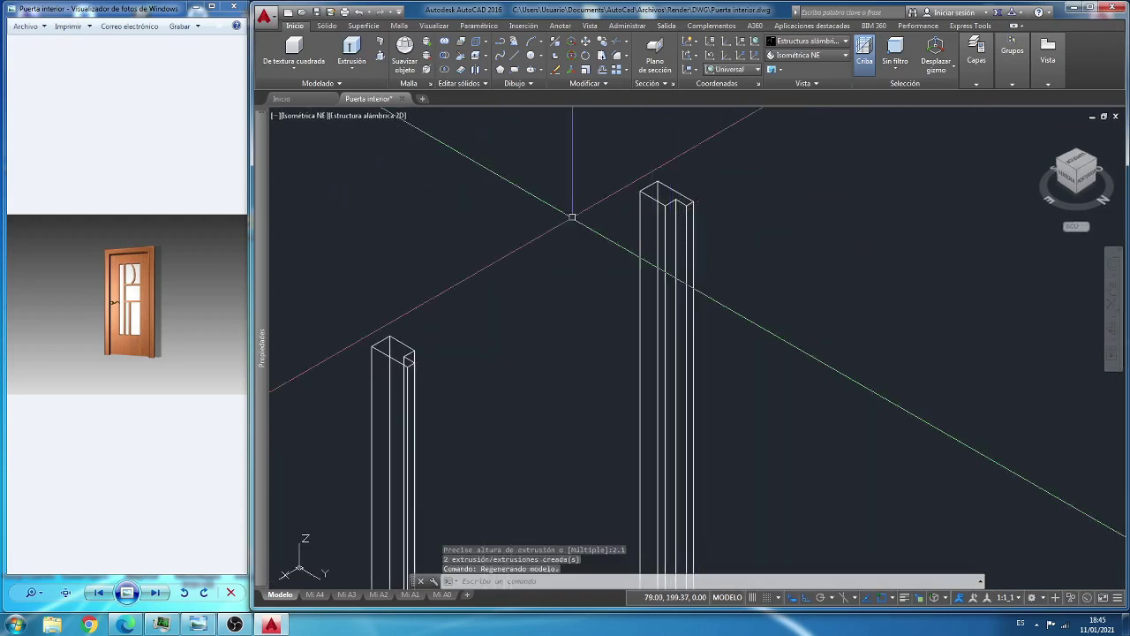
Step: Add a 0.05-high box spanning the tops of both jamb posts
left_click(284, 46)
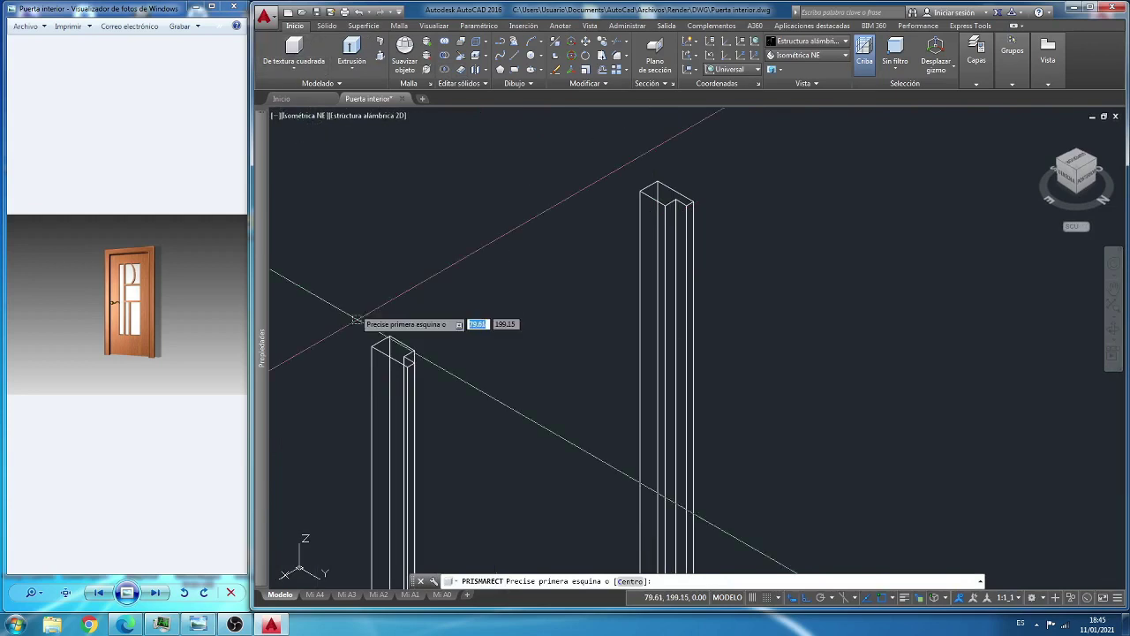
left_click(372, 346)
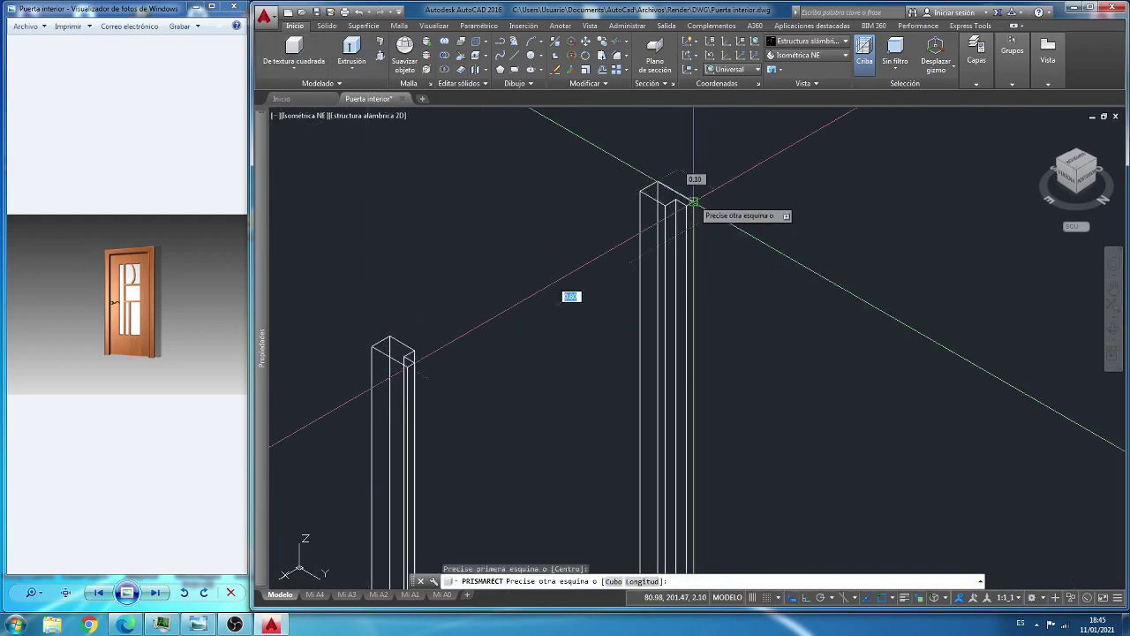
left_click(695, 202)
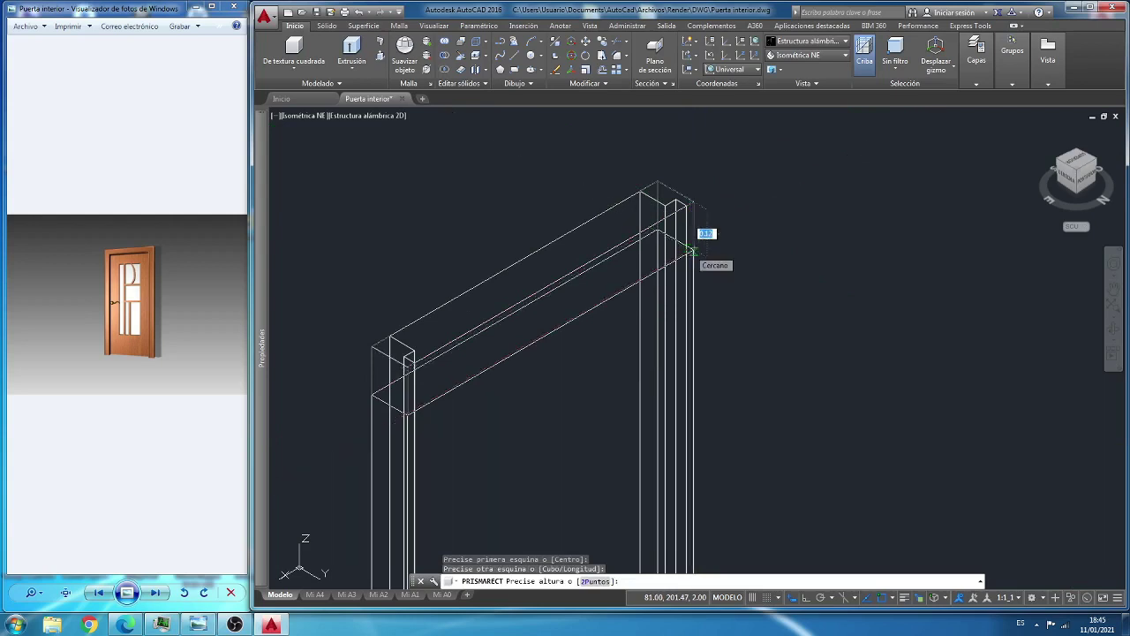
type("05")
key("Return")
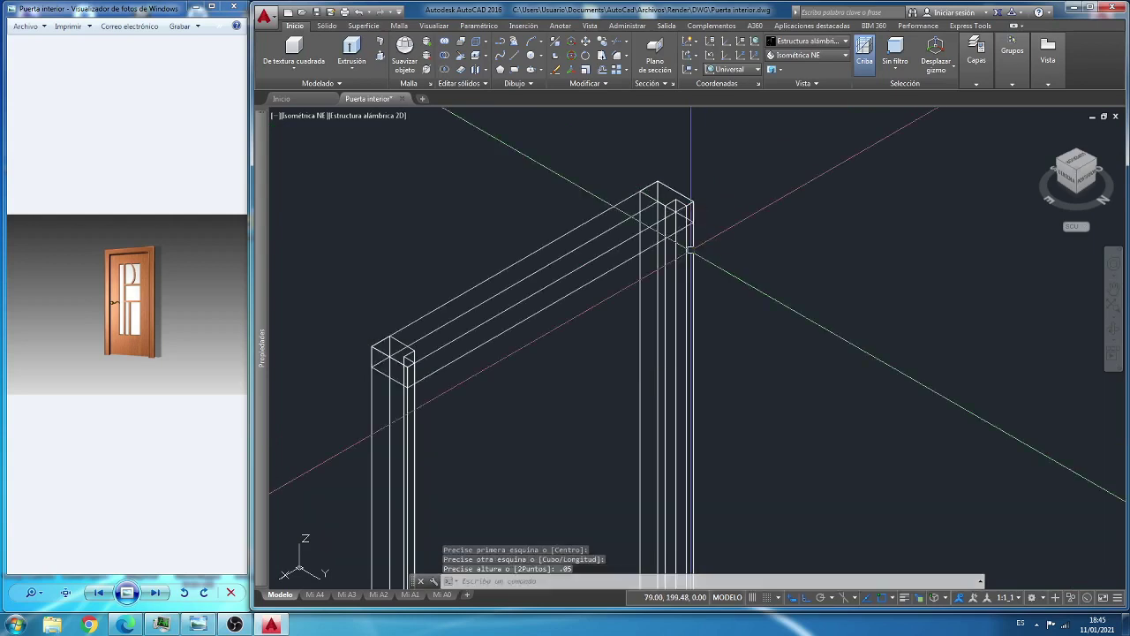
scroll(636, 185, "down", 2)
scroll(636, 186, "down", 2)
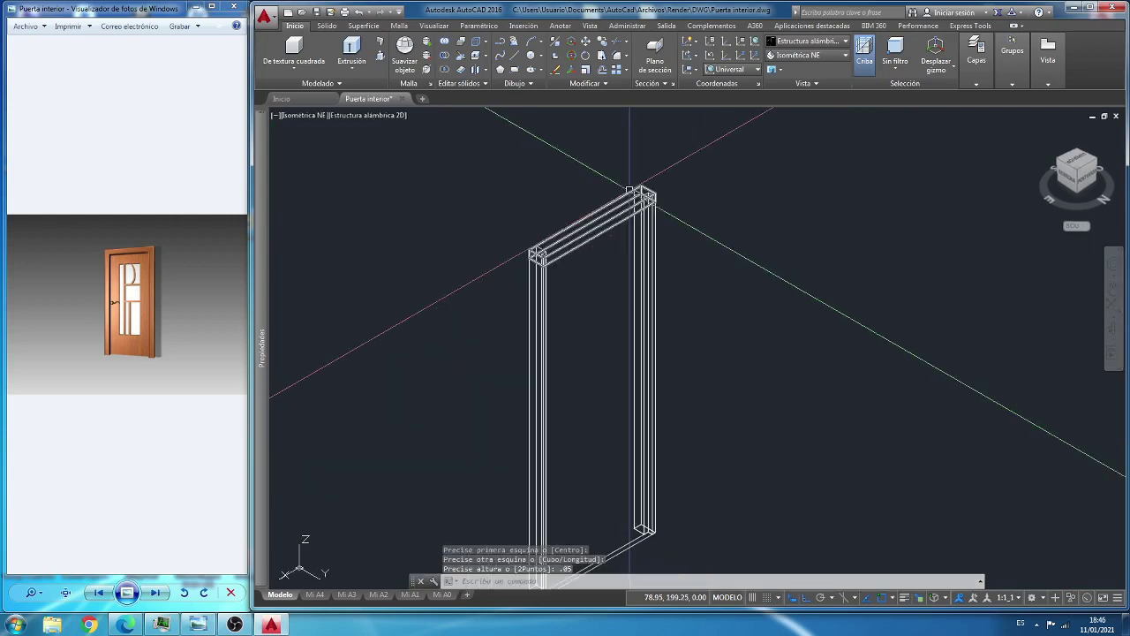
Step: Unite both posts and the header box into one frame solid
left_click(446, 55)
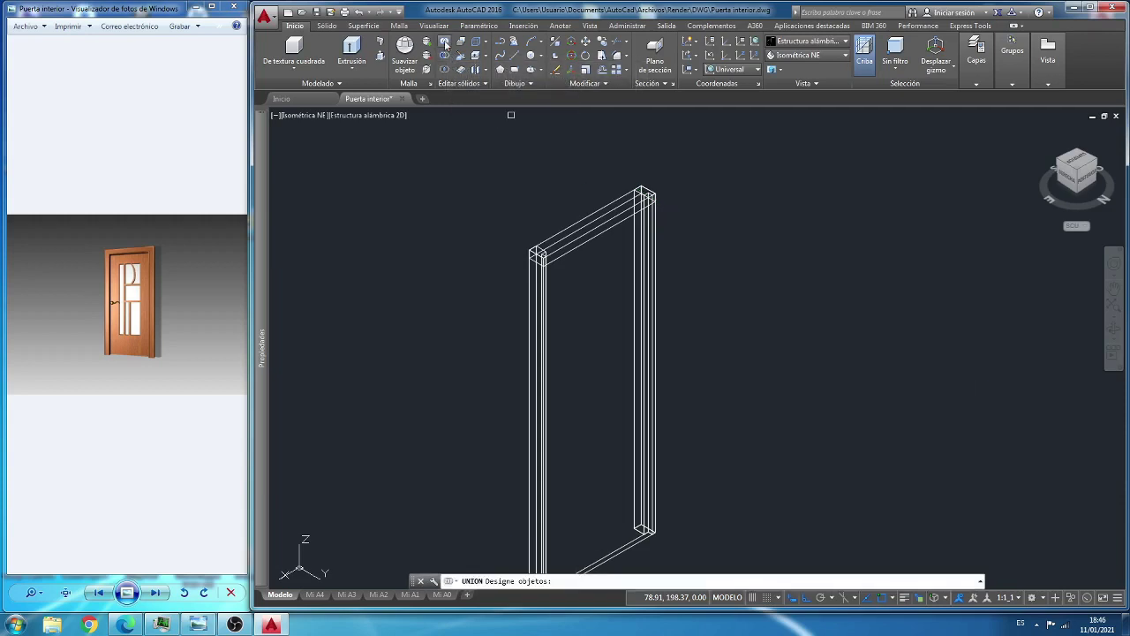
left_click(678, 160)
left_click(531, 324)
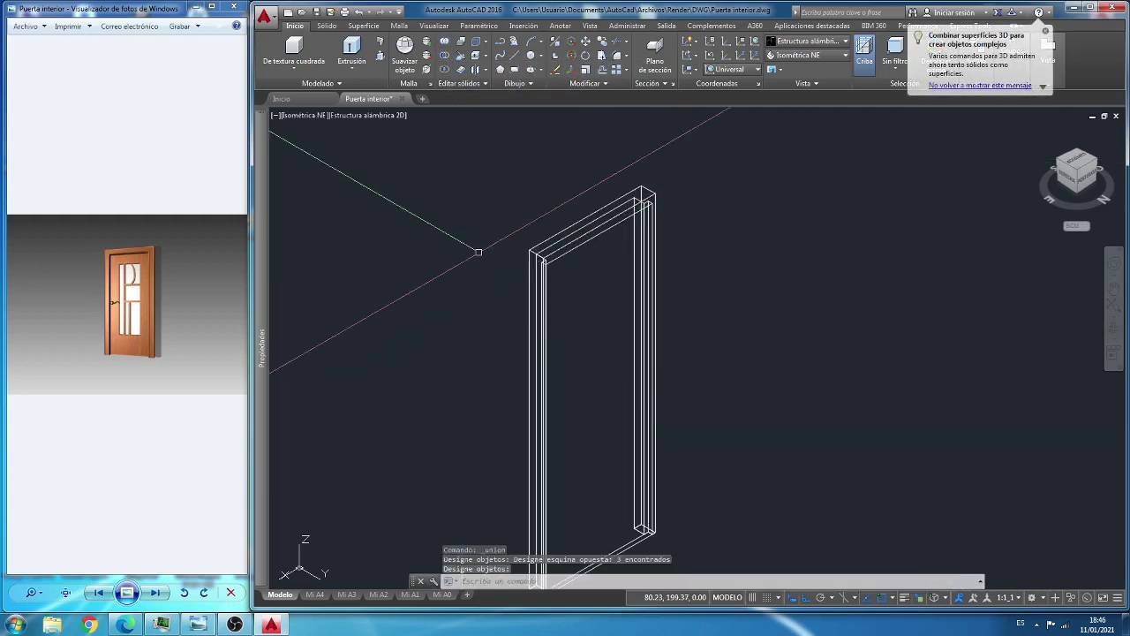
scroll(486, 227, "down", 2)
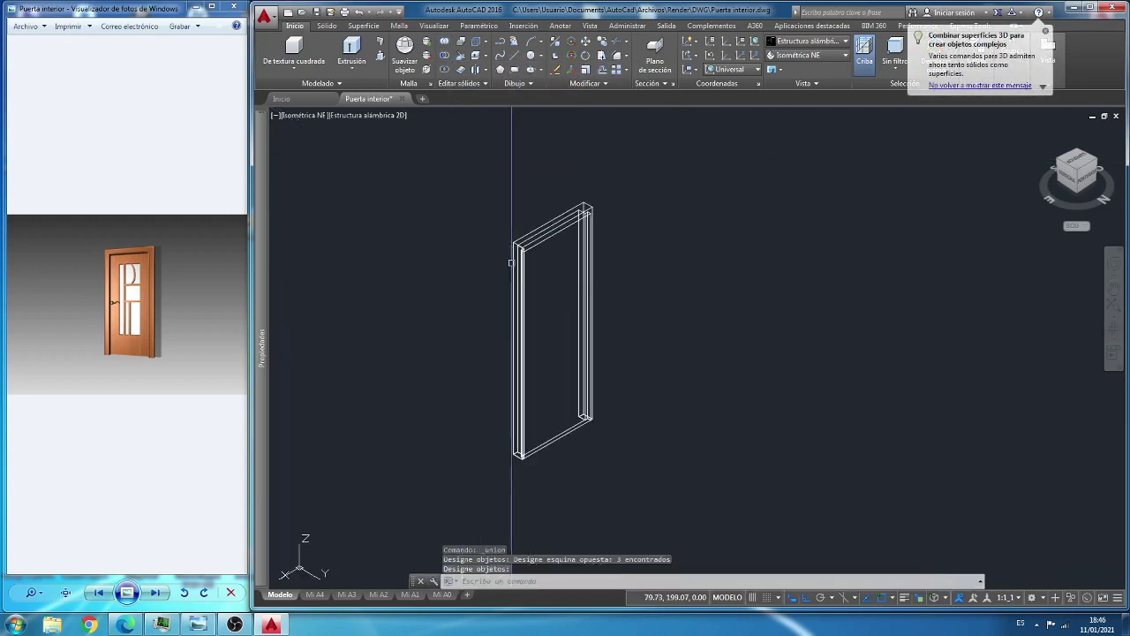
left_click(381, 54)
scroll(540, 327, "up", 5)
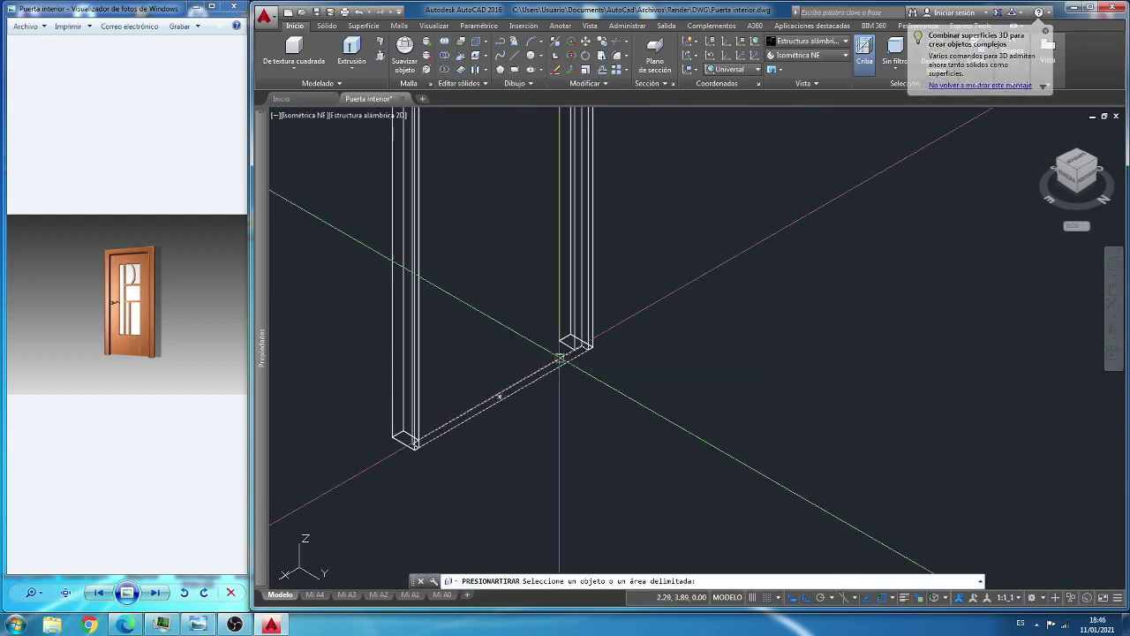
Step: Presspull the floor area between the posts up to the header underside as the leaf
left_click(559, 358)
scroll(618, 256, "down", 5)
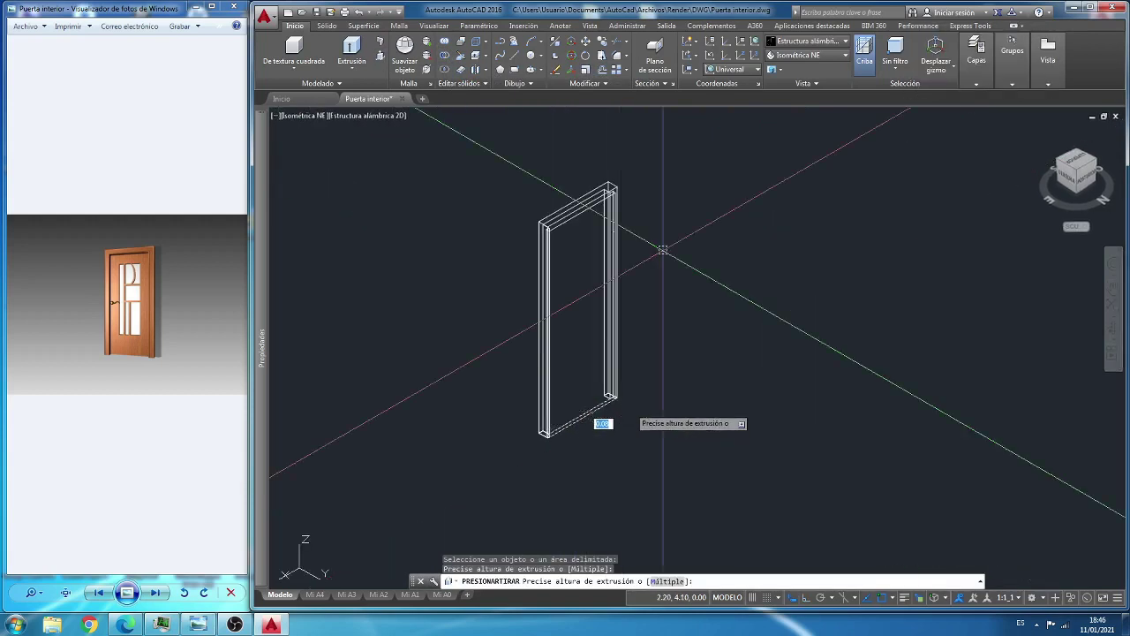
scroll(662, 250, "up", 3)
scroll(631, 171, "up", 3)
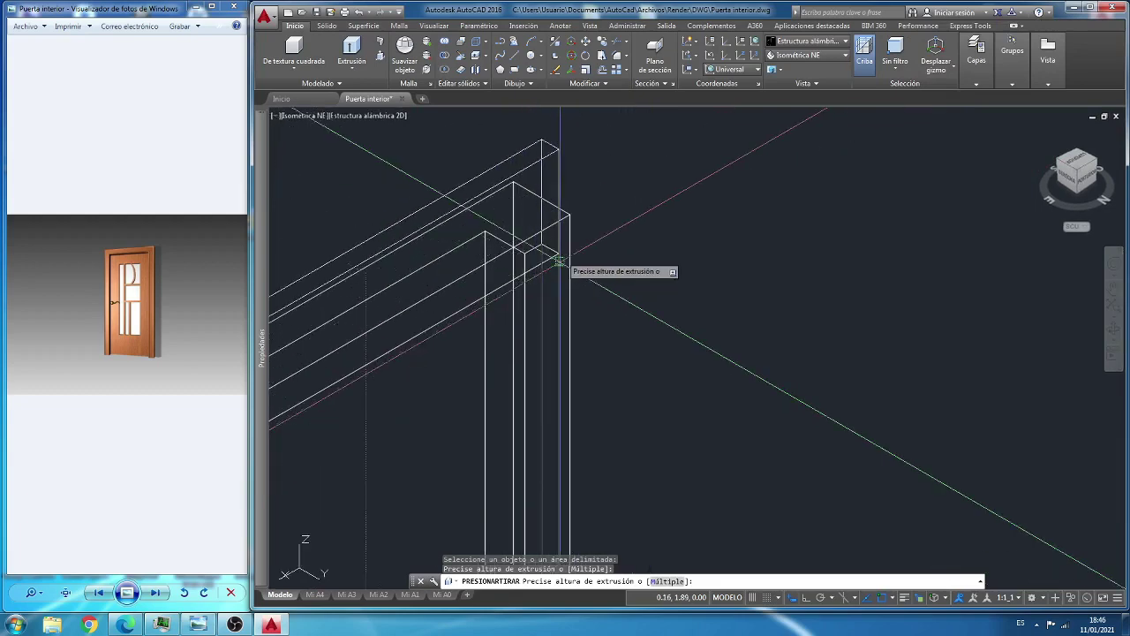
left_click(558, 254)
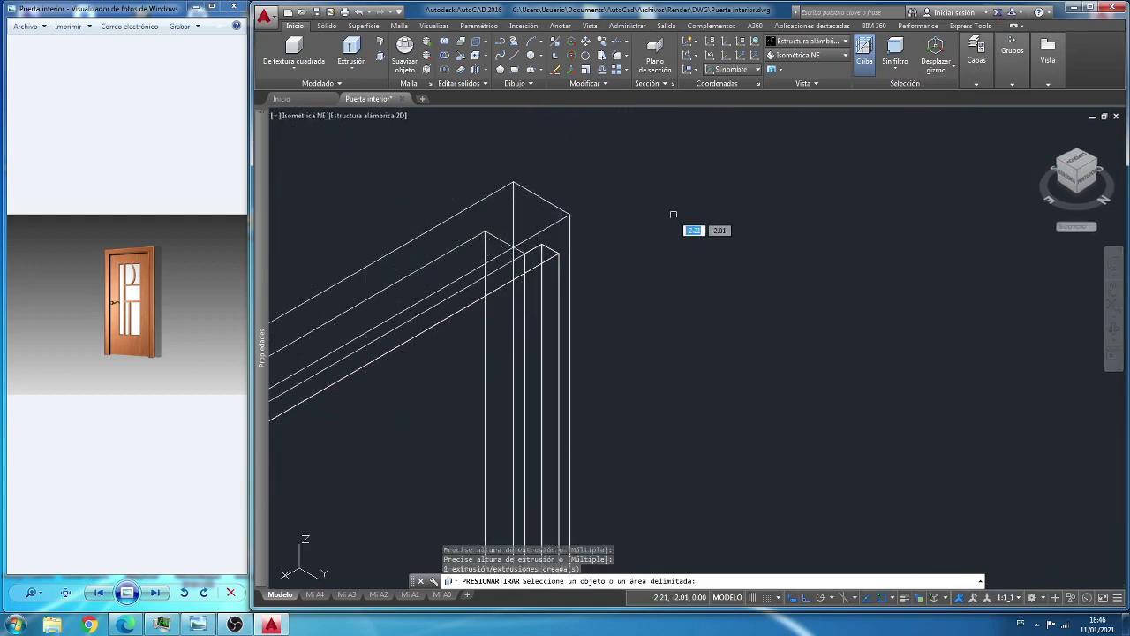
scroll(673, 214, "down", 5)
scroll(583, 251, "down", 1)
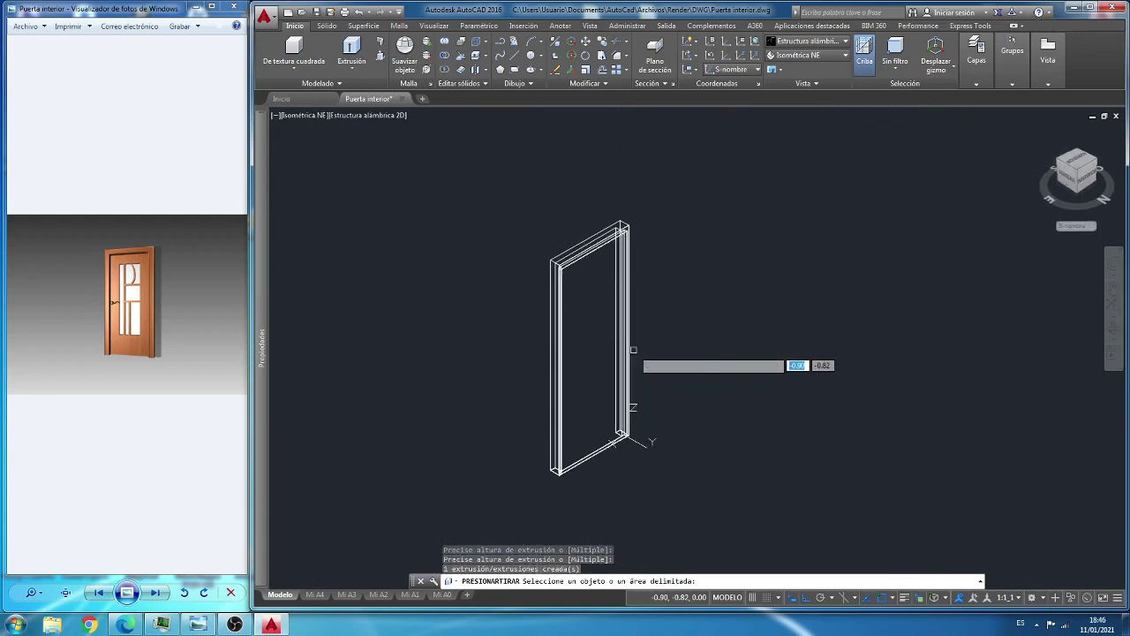
key("Return")
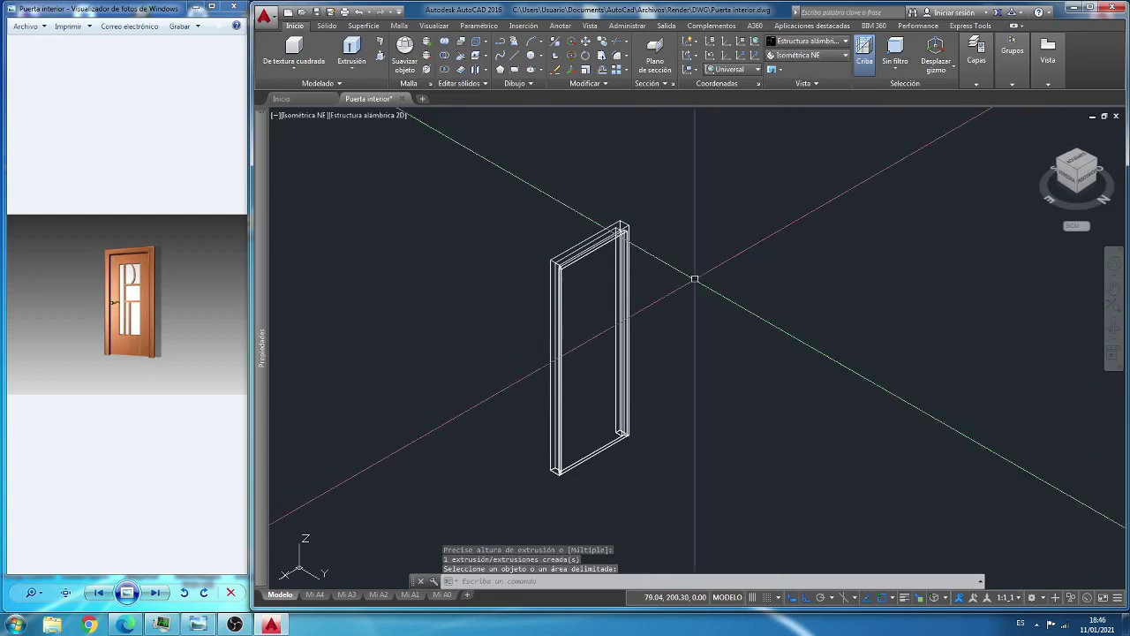
scroll(697, 275, "up", 2)
Step: Switch to the front view of the door
left_click(818, 57)
left_click(797, 118)
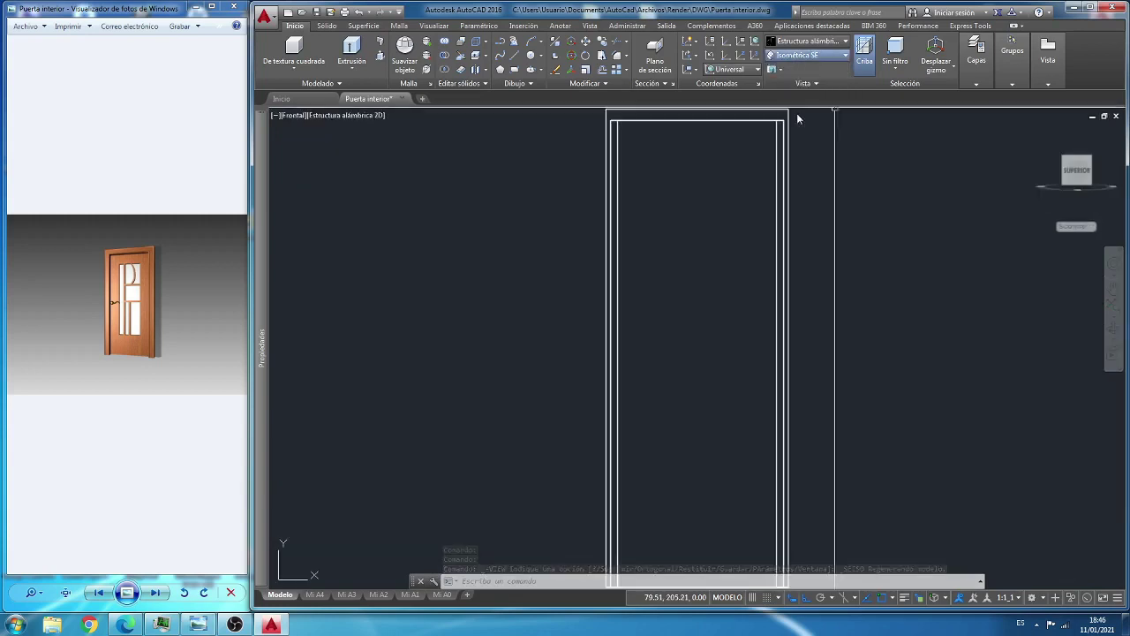
scroll(535, 278, "down", 2)
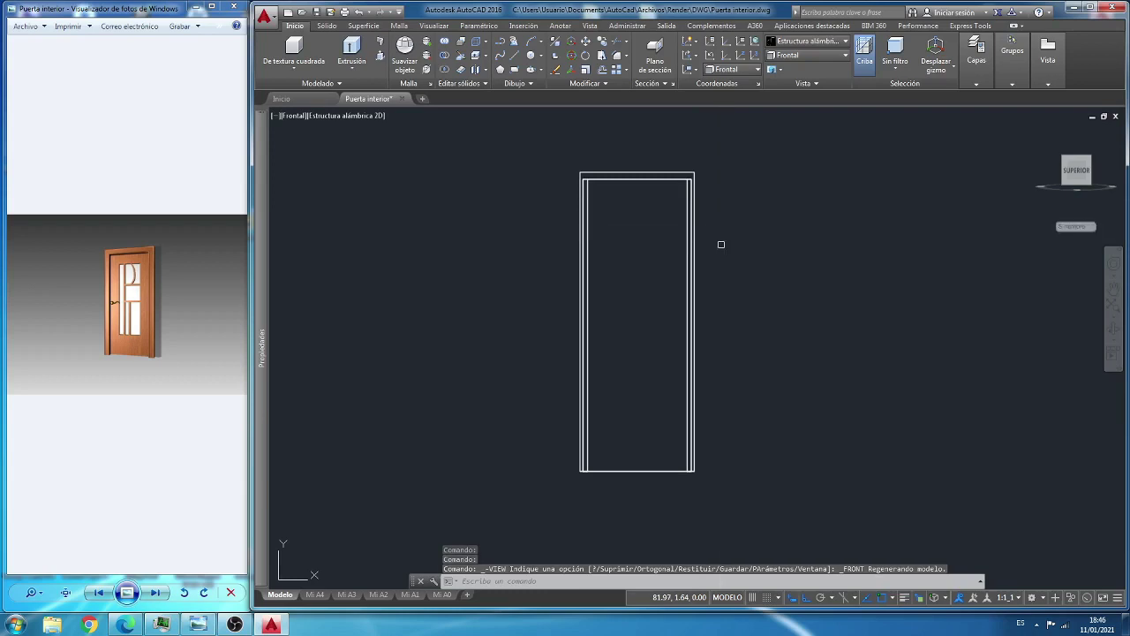
scroll(722, 273, "up", 2)
scroll(722, 273, "down", 2)
scroll(736, 306, "up", 2)
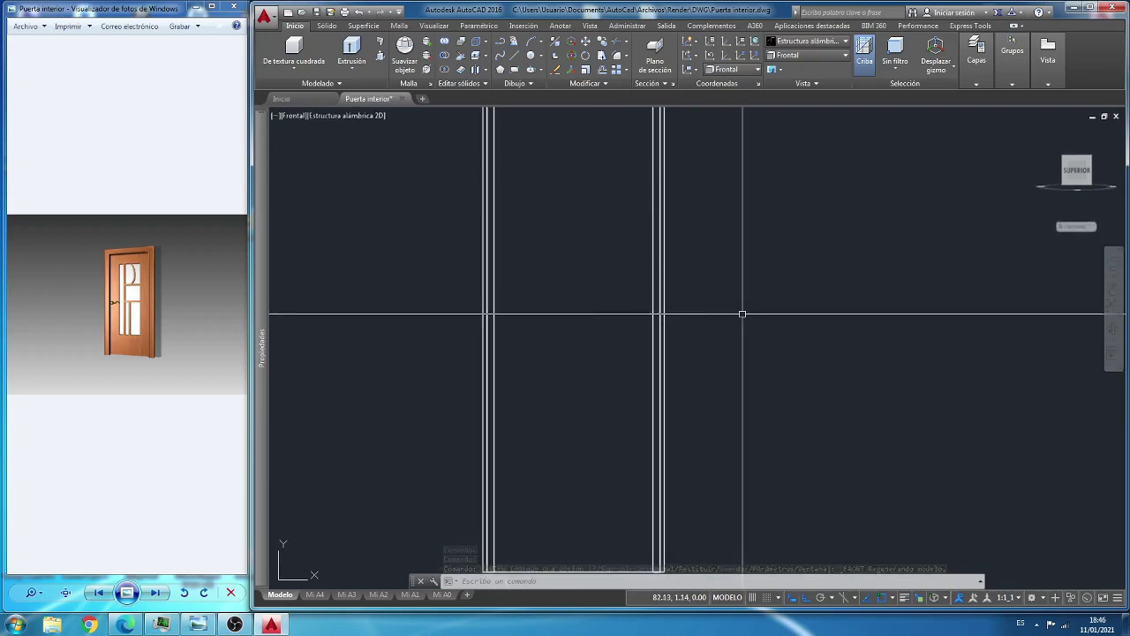
scroll(741, 314, "down", 2)
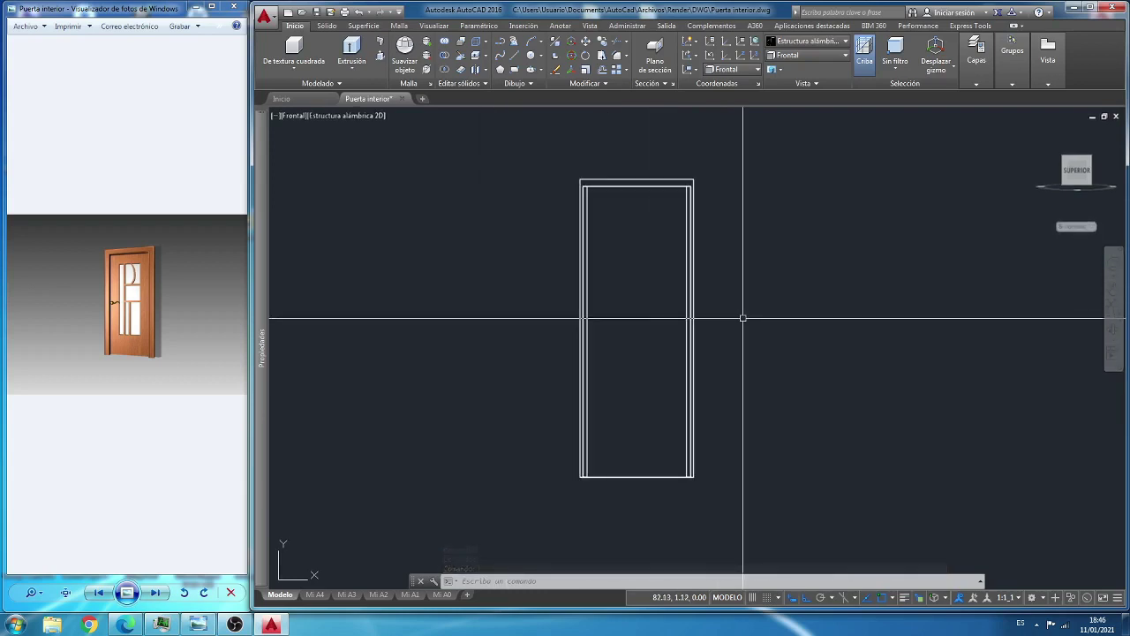
Step: Draw a tall narrow panel rectangle in the leaf's upper-left
left_click(516, 70)
scroll(596, 237, "up", 2)
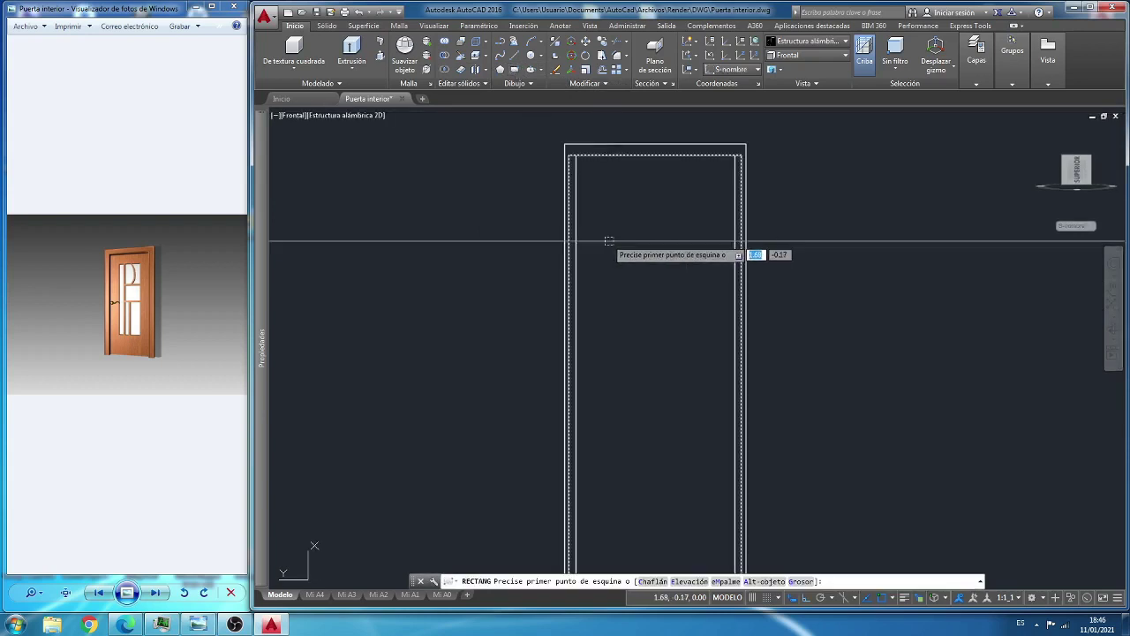
scroll(606, 222, "down", 2)
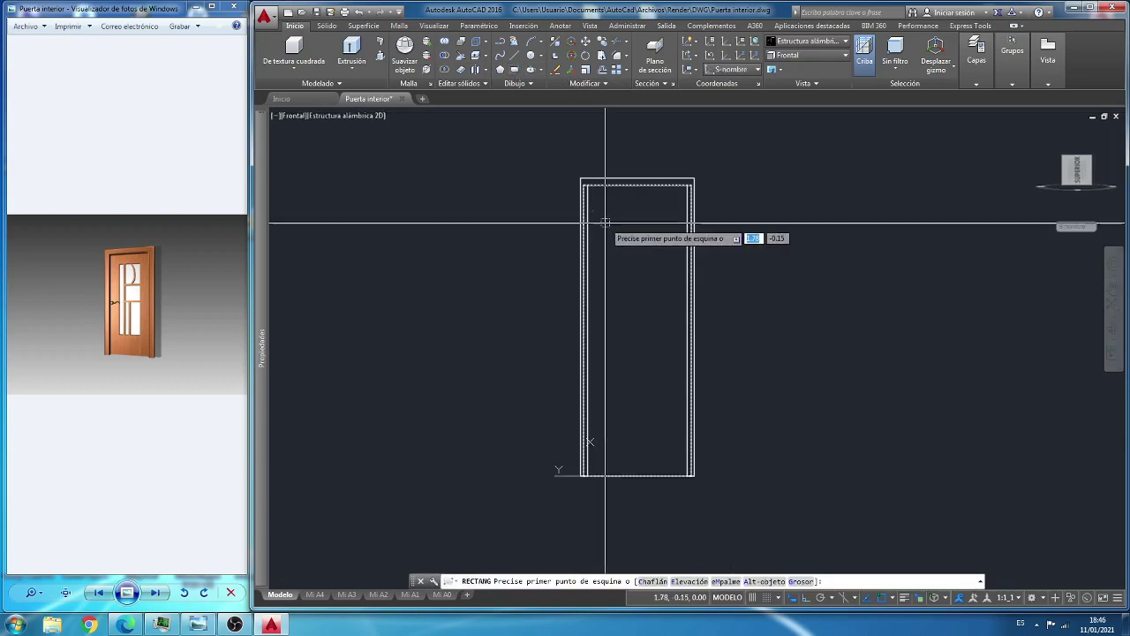
left_click(588, 205)
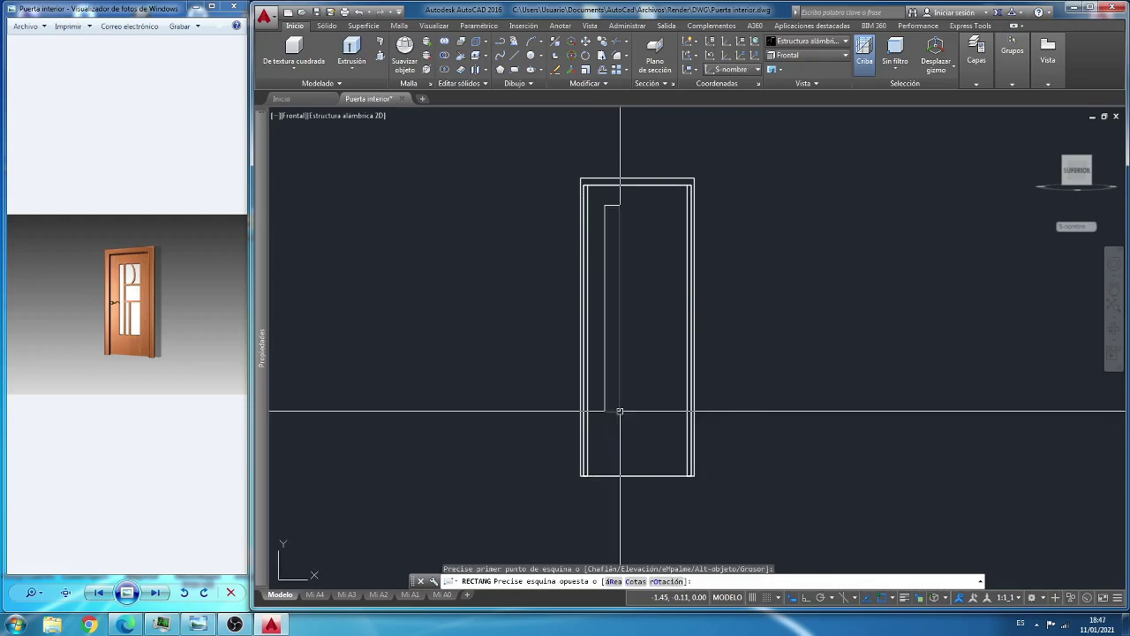
left_click(620, 412)
Step: Draw a shorter panel rectangle beside the tall one
left_click(531, 71)
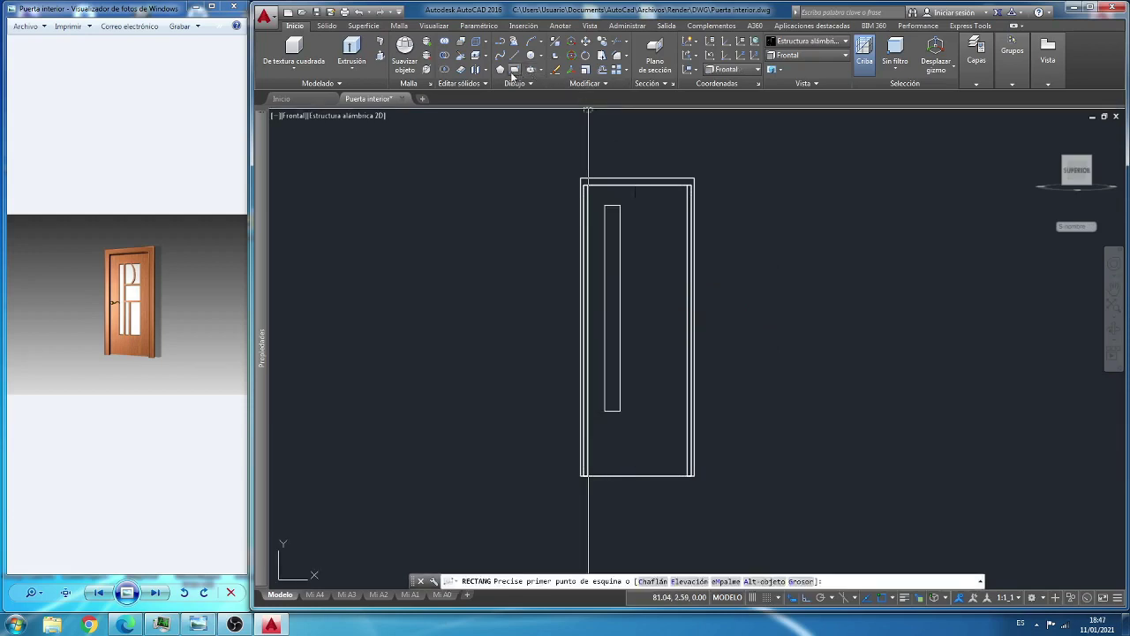
scroll(654, 388, "up", 2)
scroll(642, 440, "up", 2)
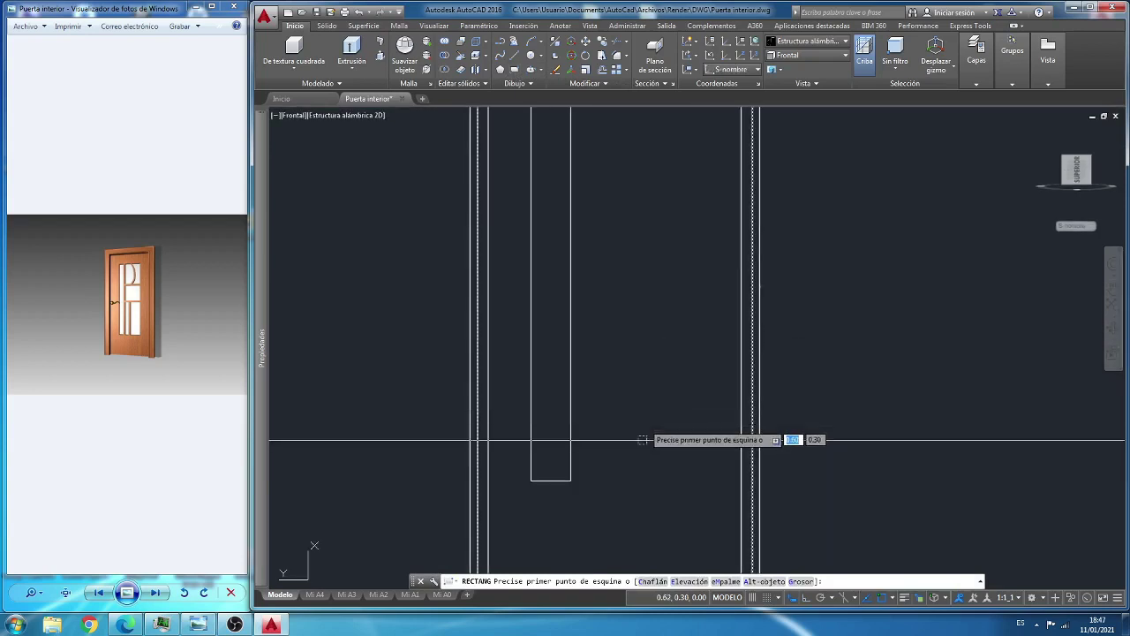
left_click(581, 480)
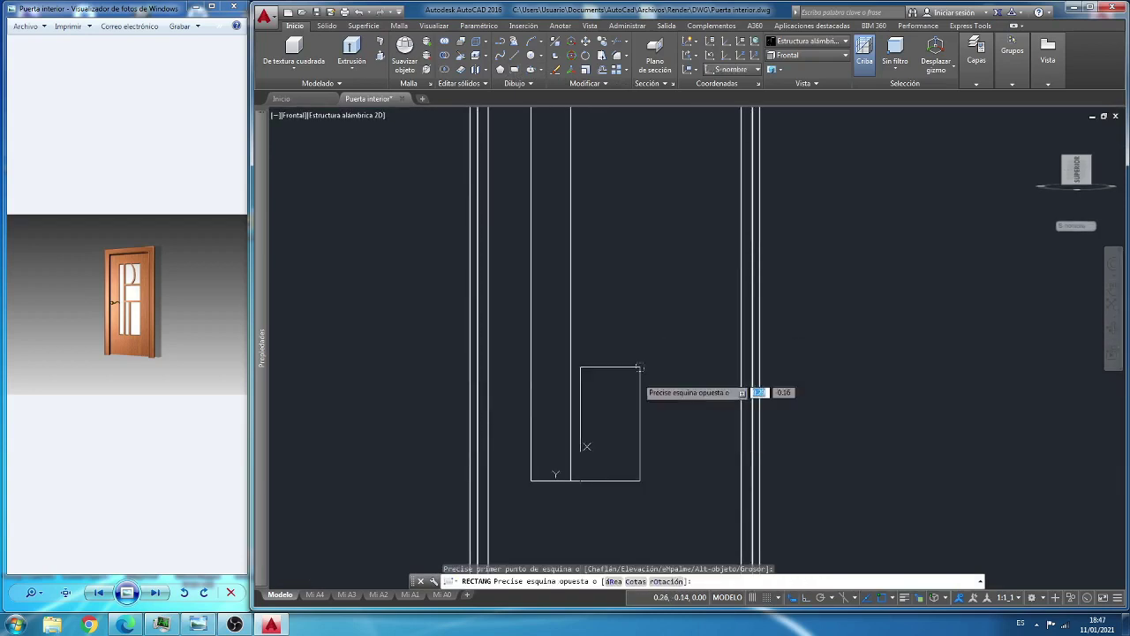
scroll(619, 265, "down", 2)
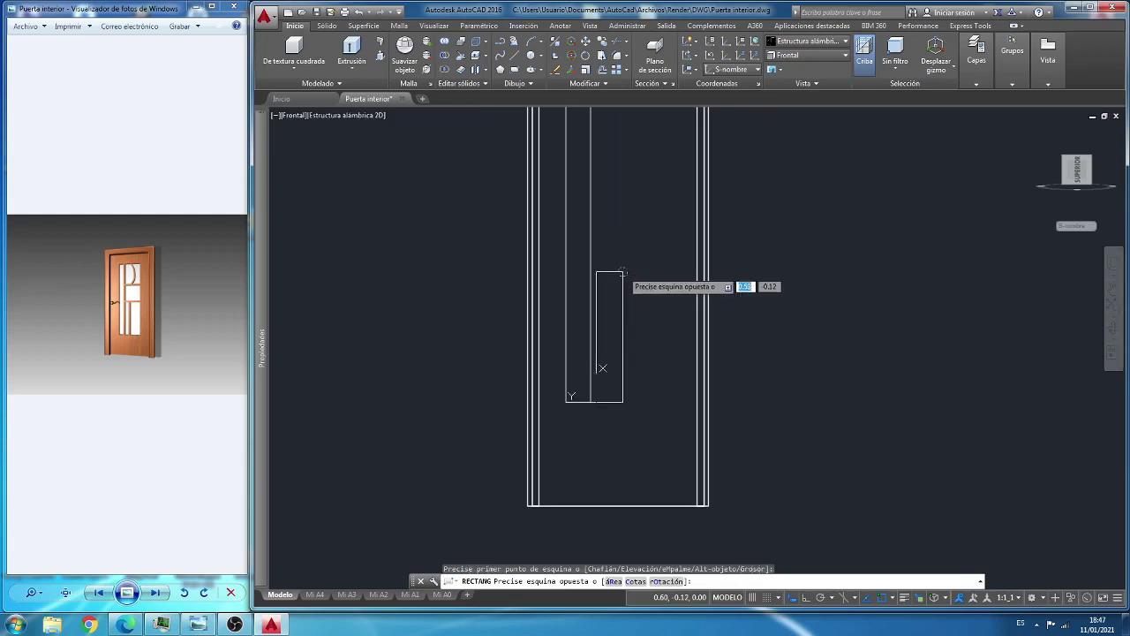
scroll(616, 272, "down", 3)
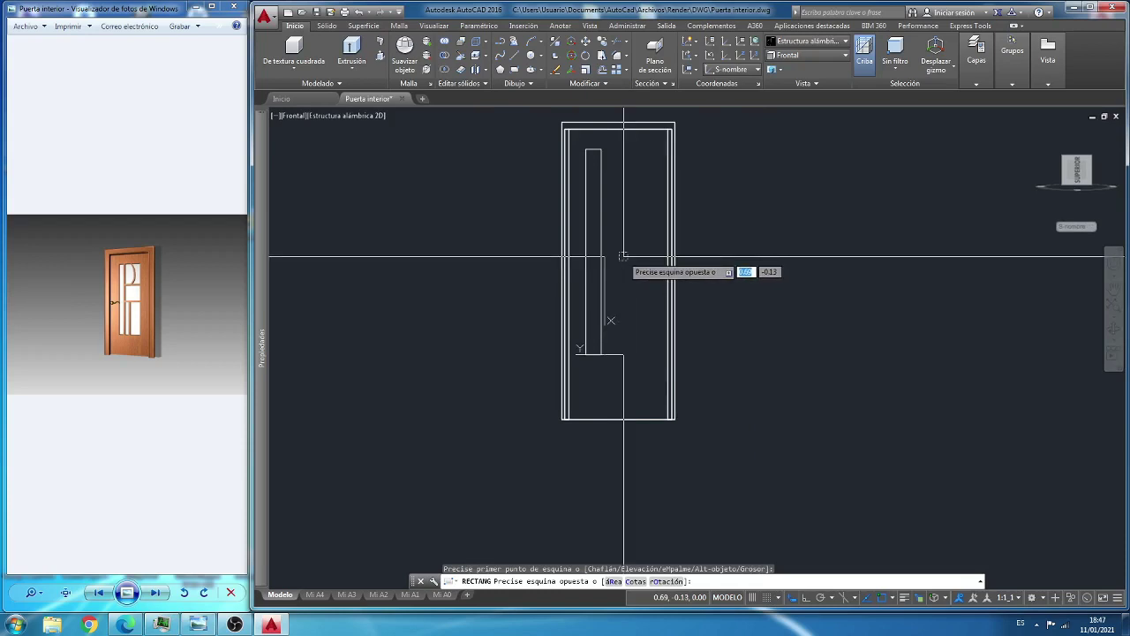
left_click(623, 256)
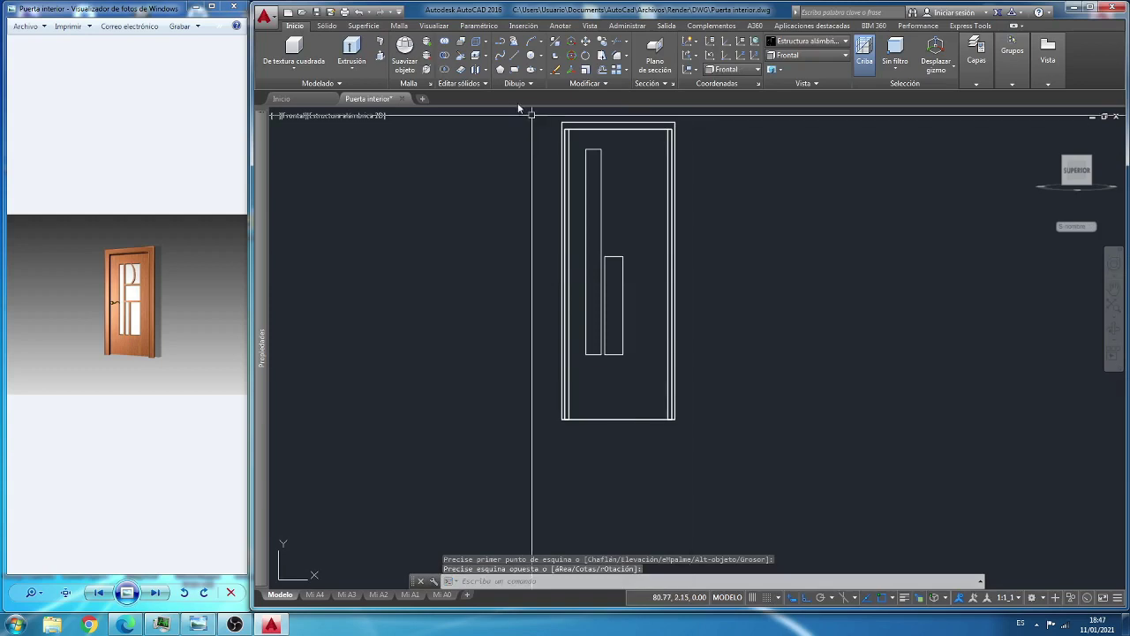
Step: Draw the second lower panel rectangle level with the panels' bottom
left_click(514, 70)
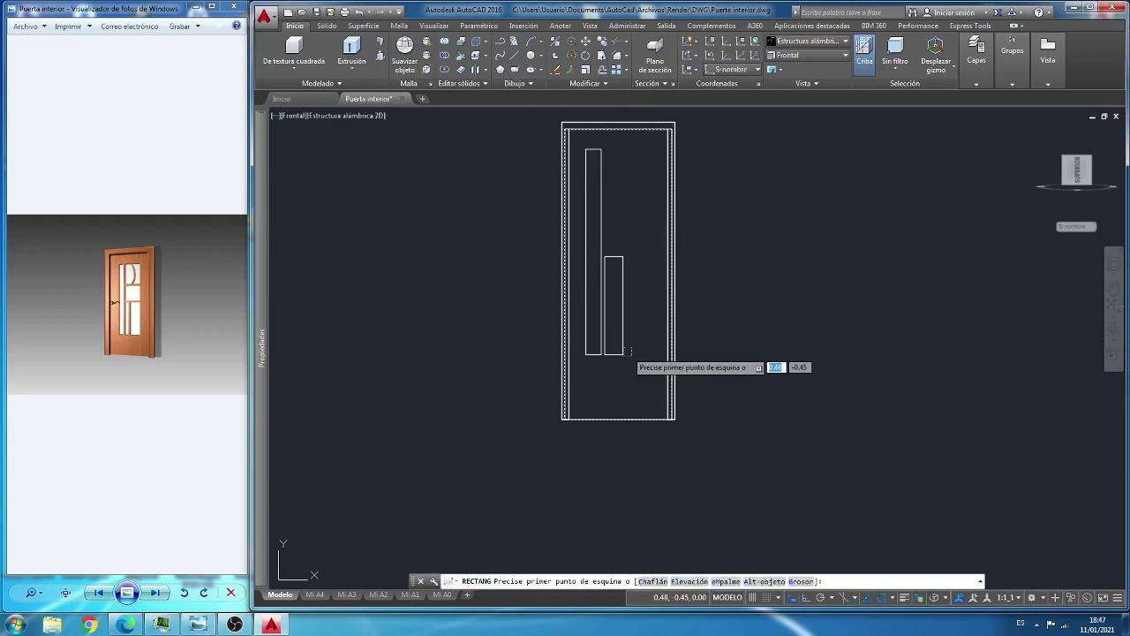
scroll(627, 354, "up", 2)
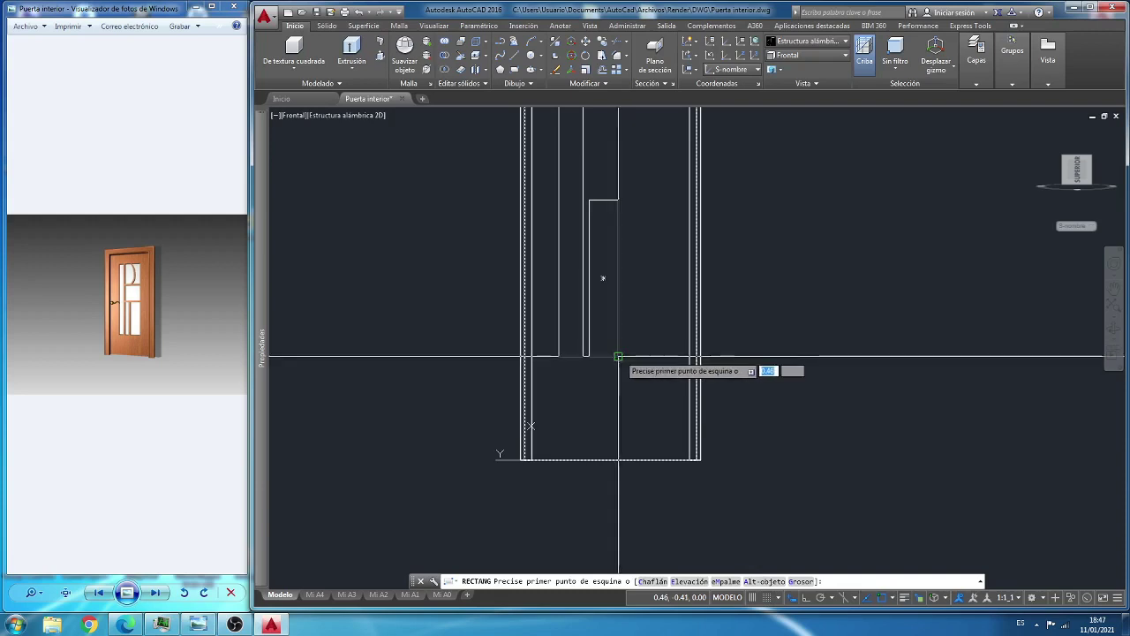
left_click(626, 356)
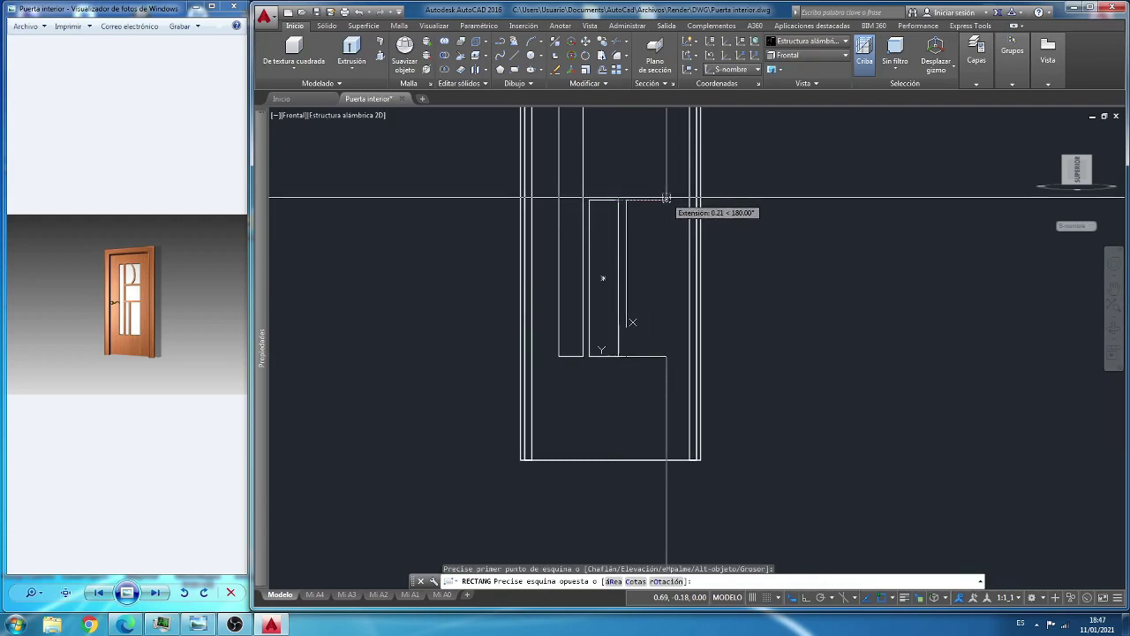
left_click(667, 199)
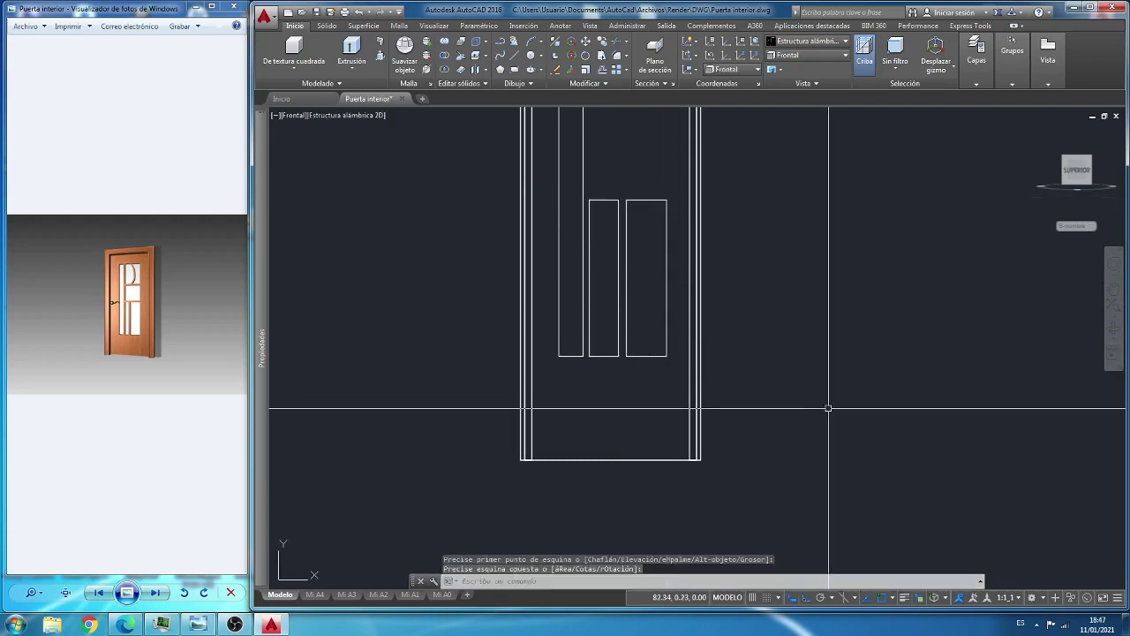
scroll(694, 467, "down", 2)
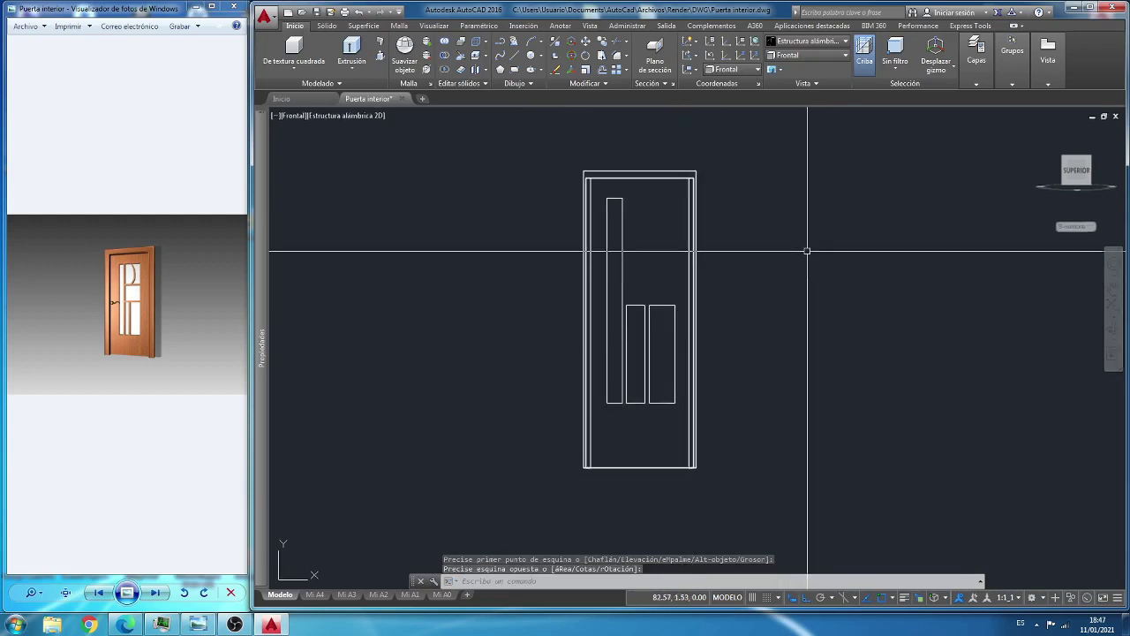
scroll(806, 203, "up", 2)
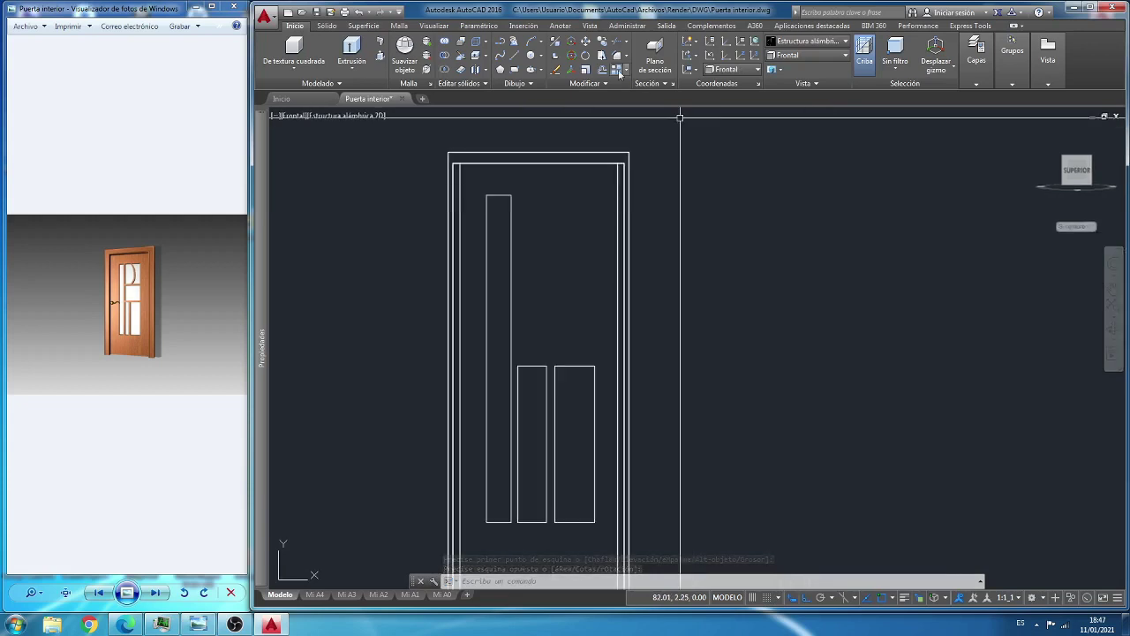
Step: Draw the square middle panel and the top panel rectangles above it
left_click(516, 70)
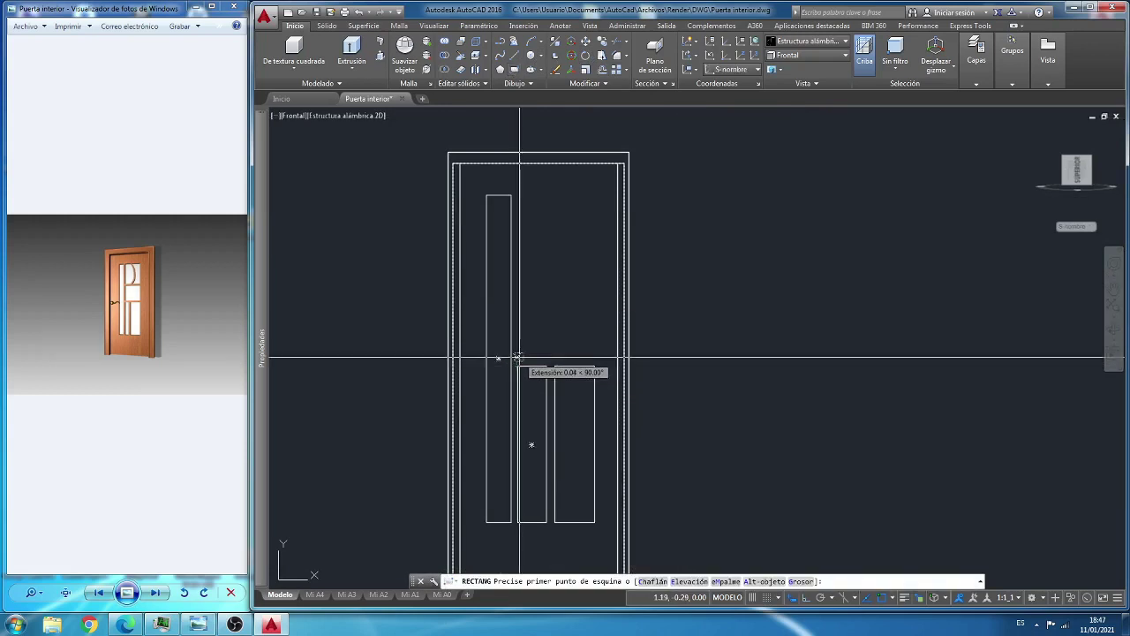
left_click(518, 357)
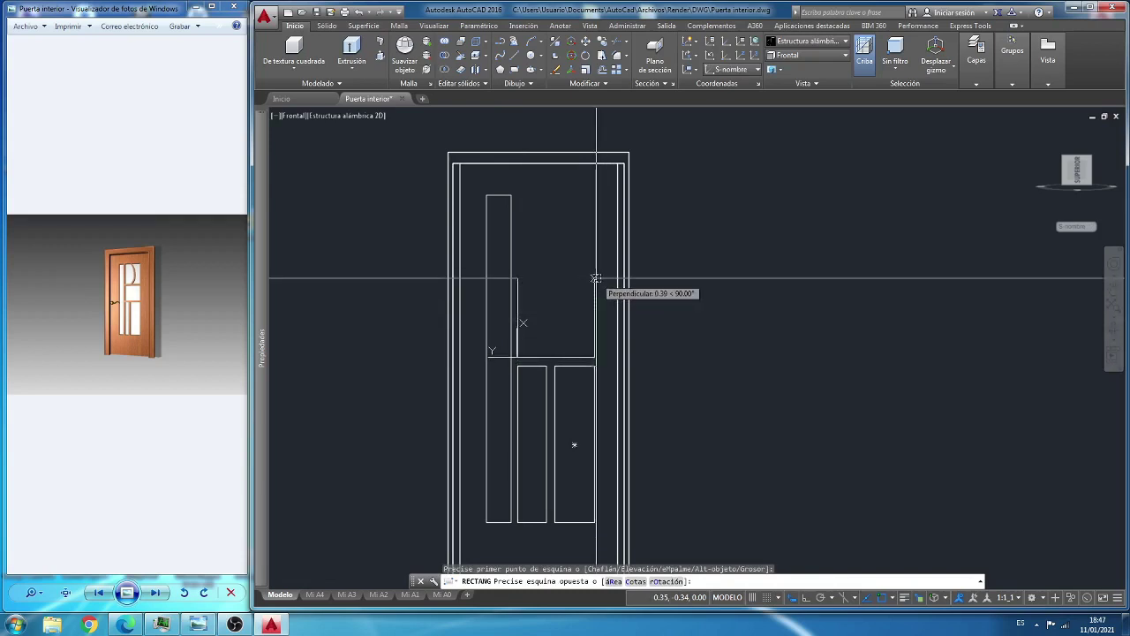
left_click(595, 280)
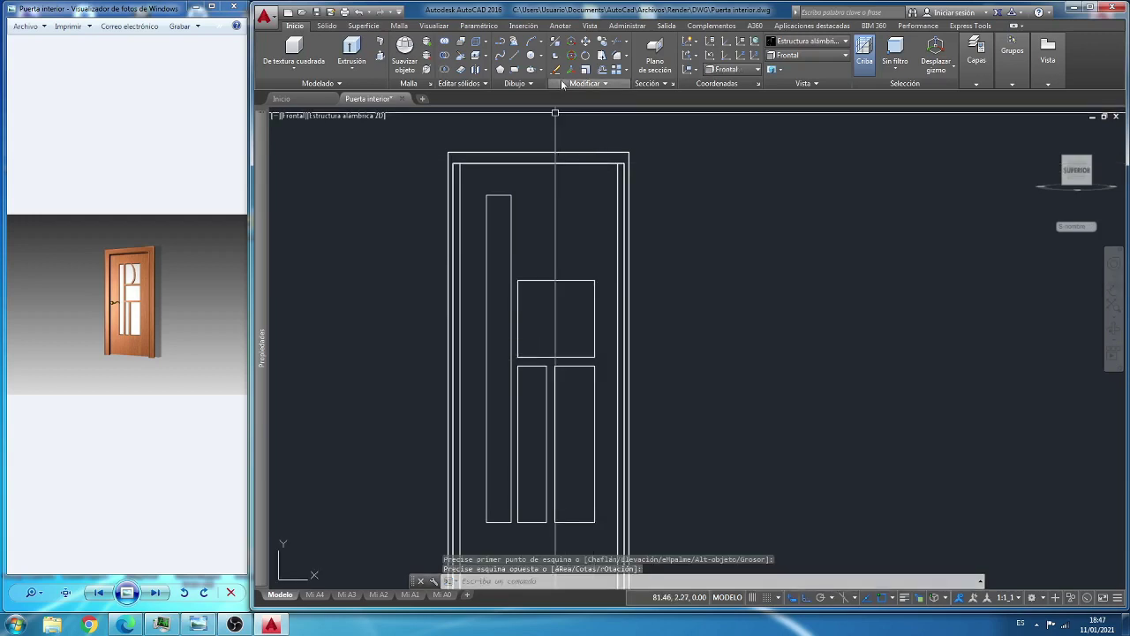
left_click(513, 64)
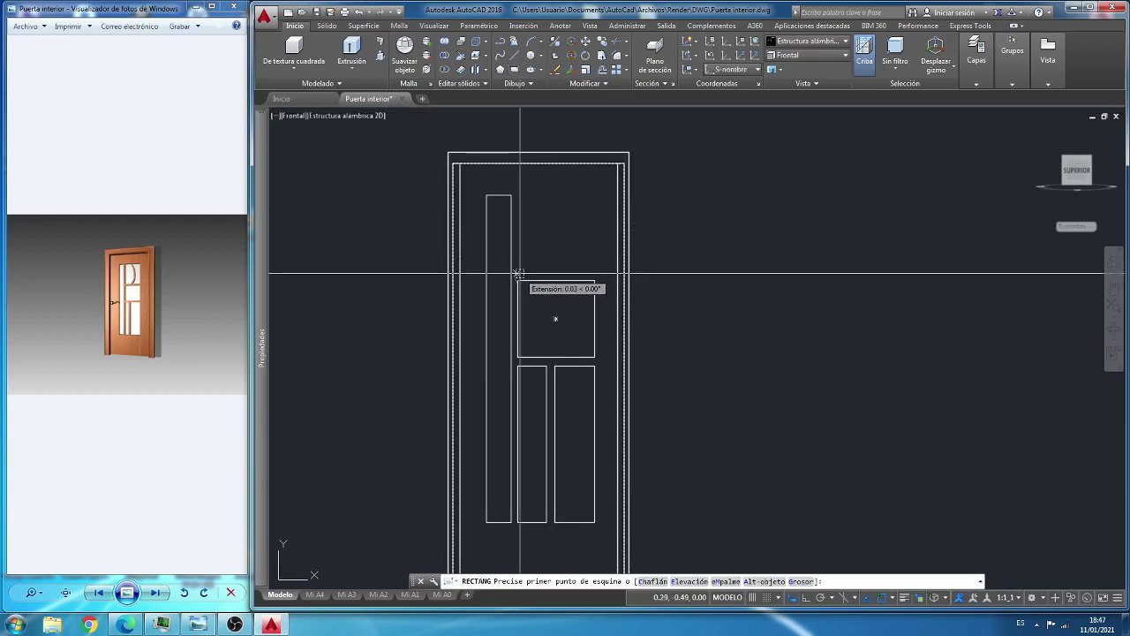
left_click(518, 272)
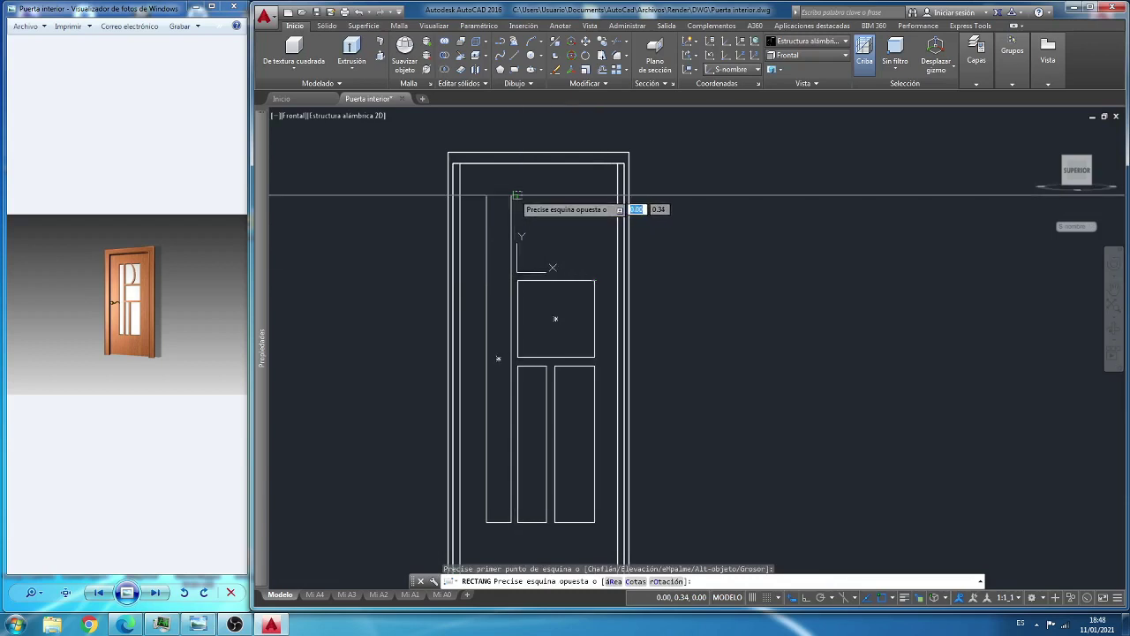
left_click(594, 195)
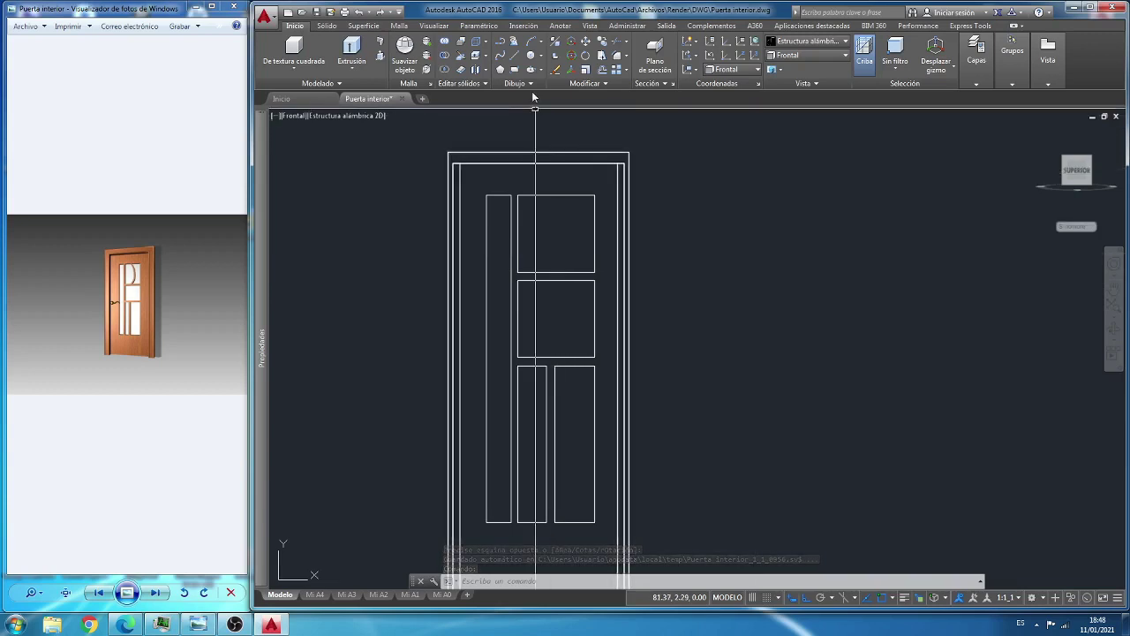
Step: With Ortho off, draw a three-point arc across the top panel
left_click(534, 43)
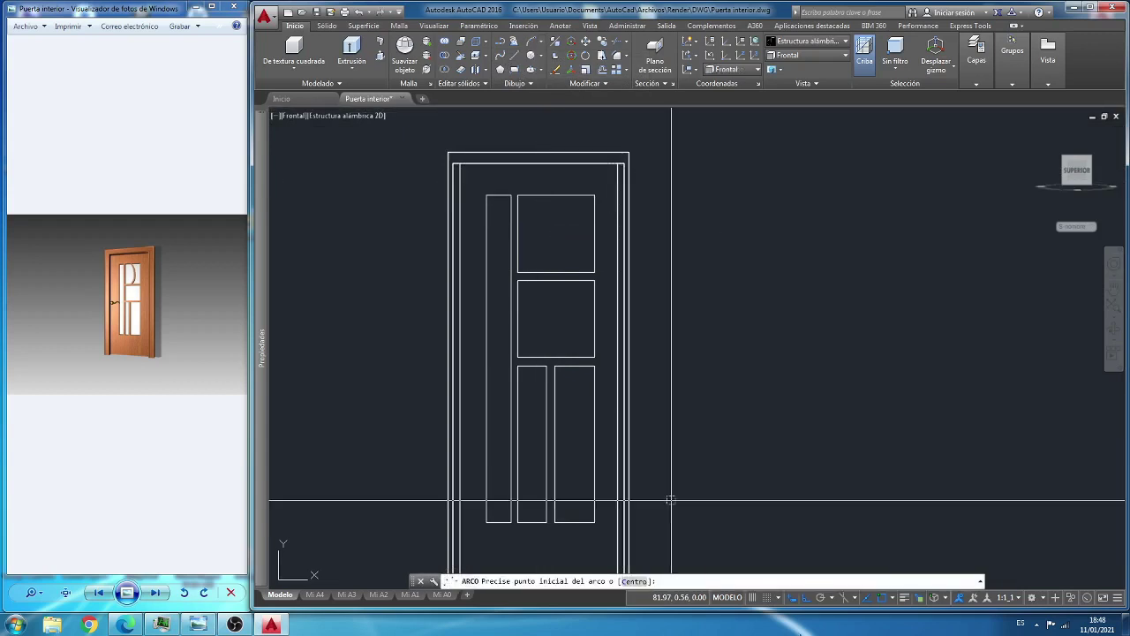
left_click(808, 600)
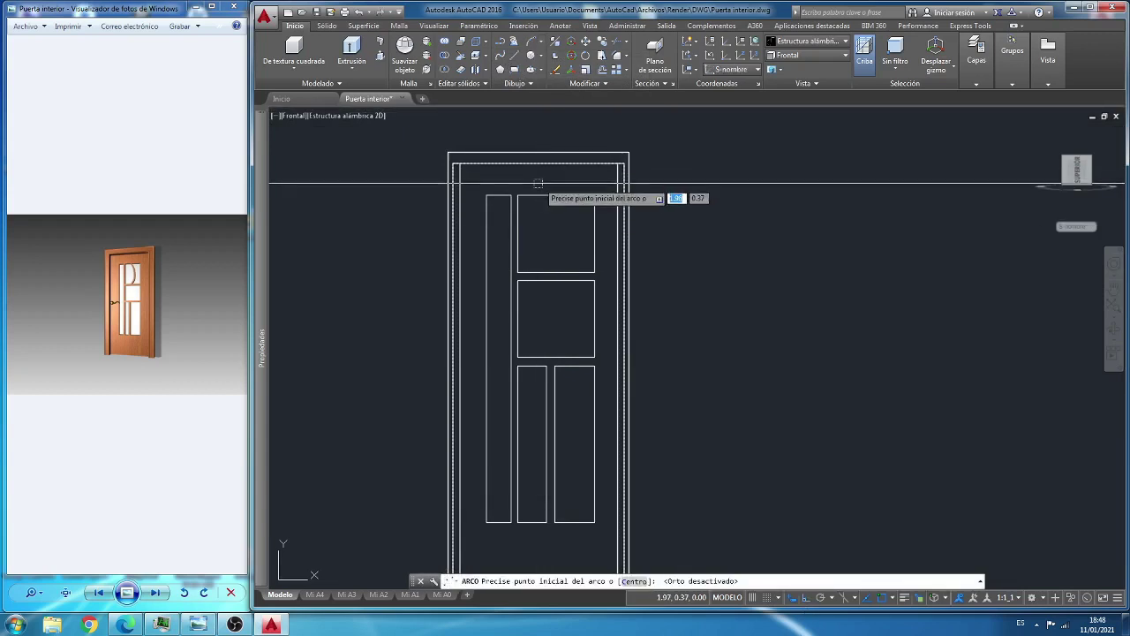
left_click(556, 233)
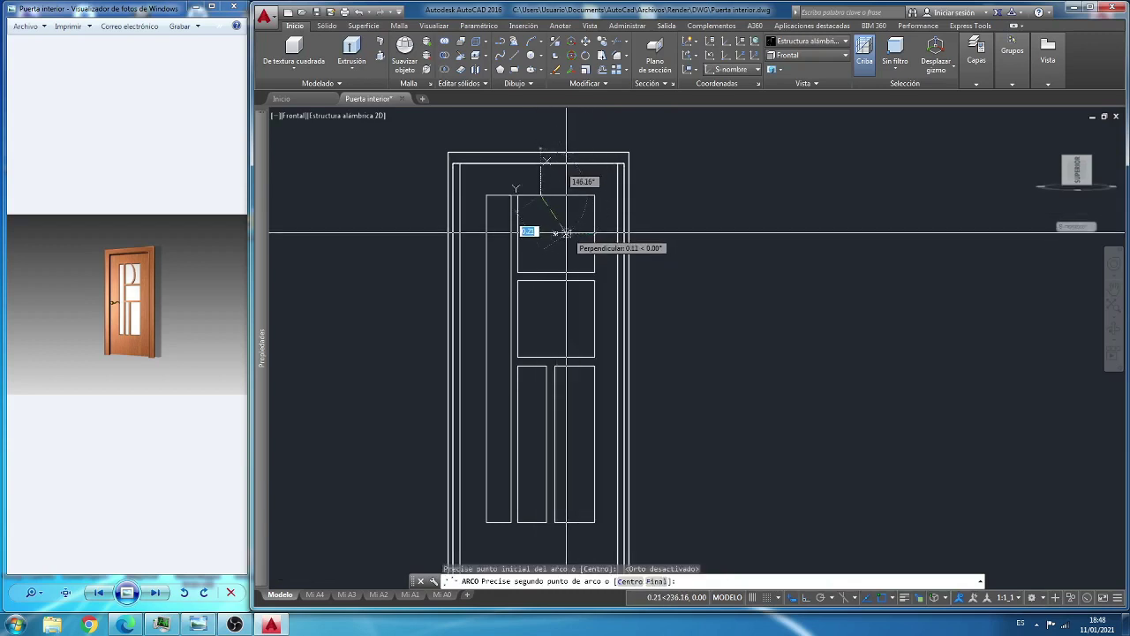
left_click(565, 233)
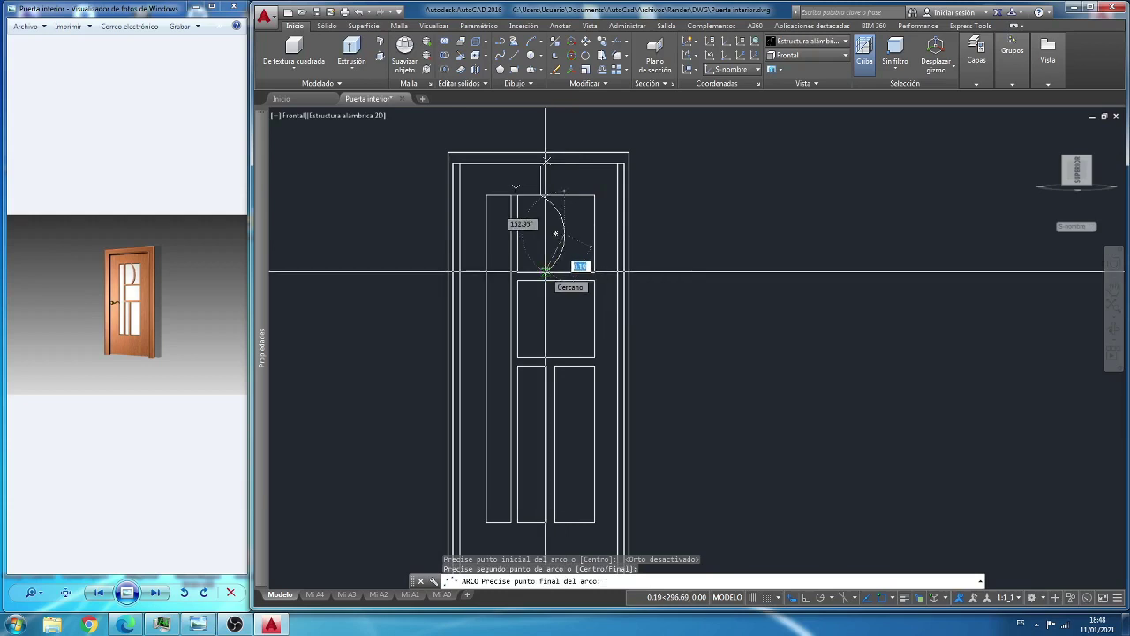
left_click(545, 271)
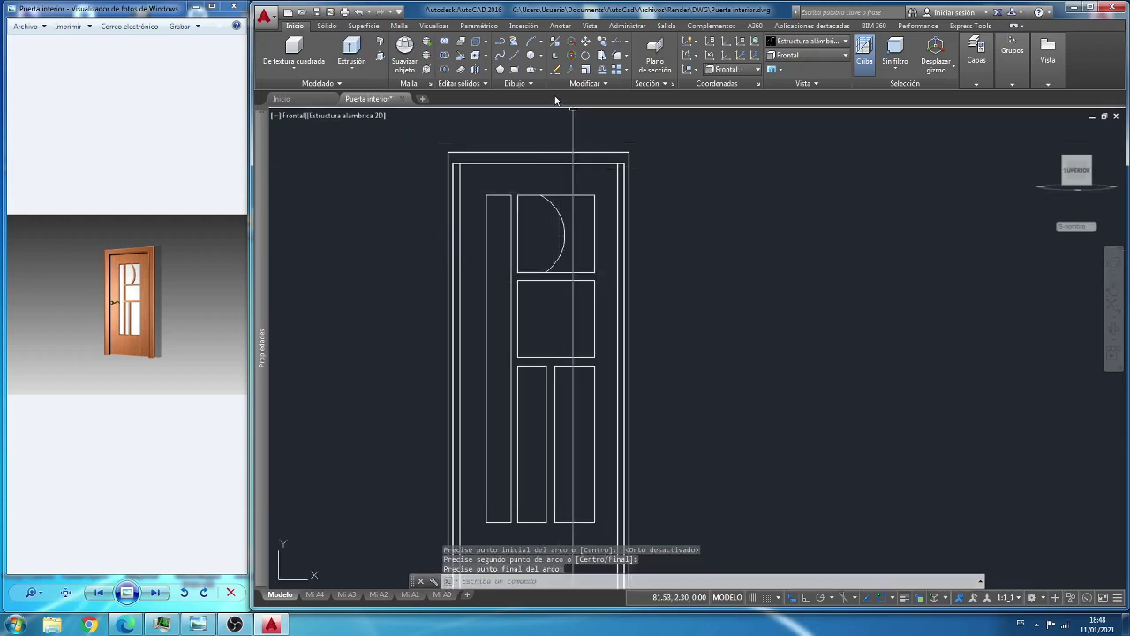
Step: Offset the arc .84 to the outside
left_click(604, 74)
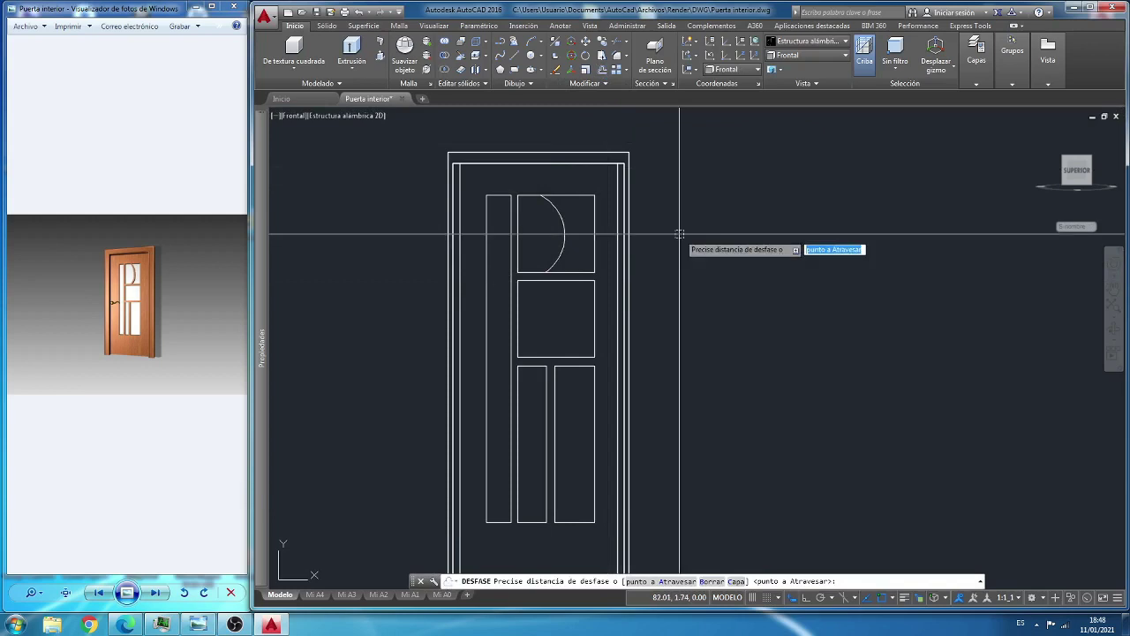
key("Return")
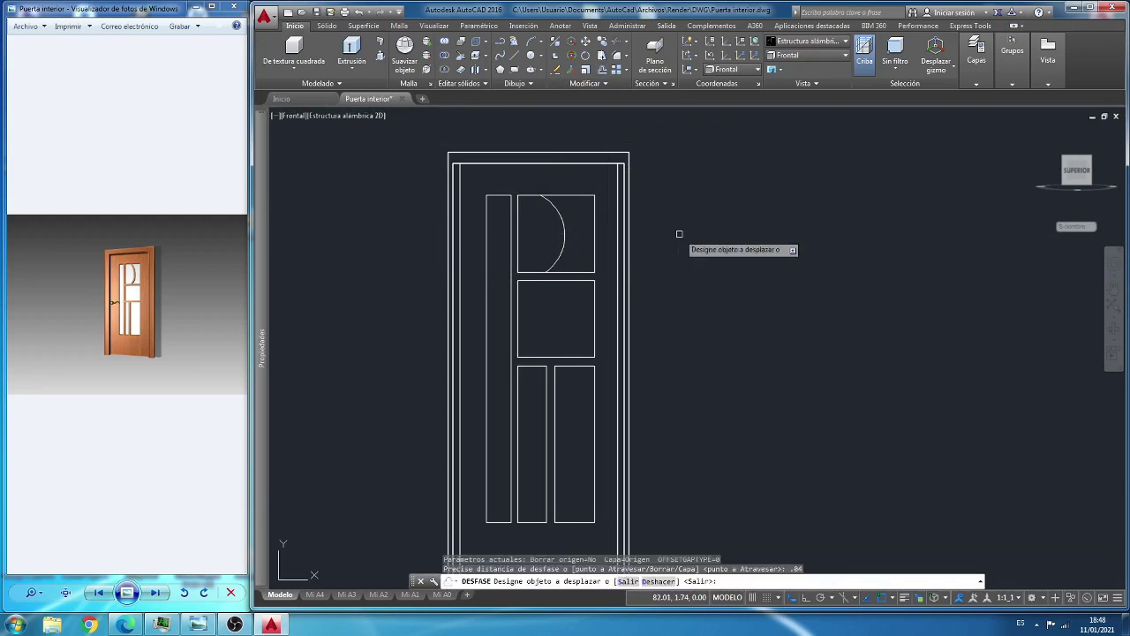
left_click(562, 237)
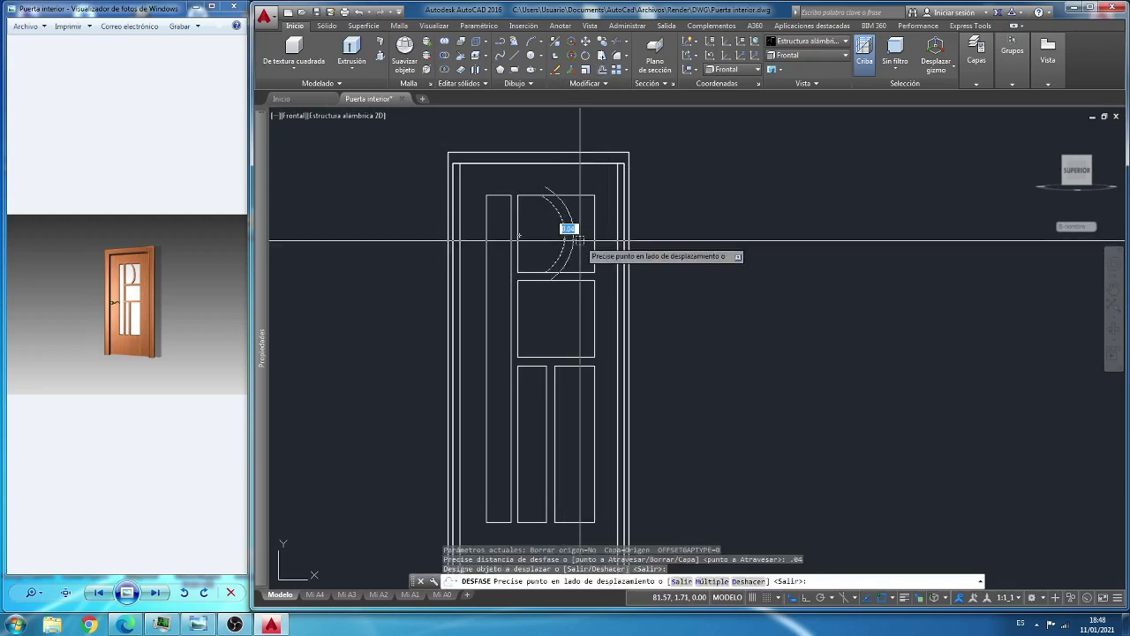
left_click(580, 241)
key("Escape")
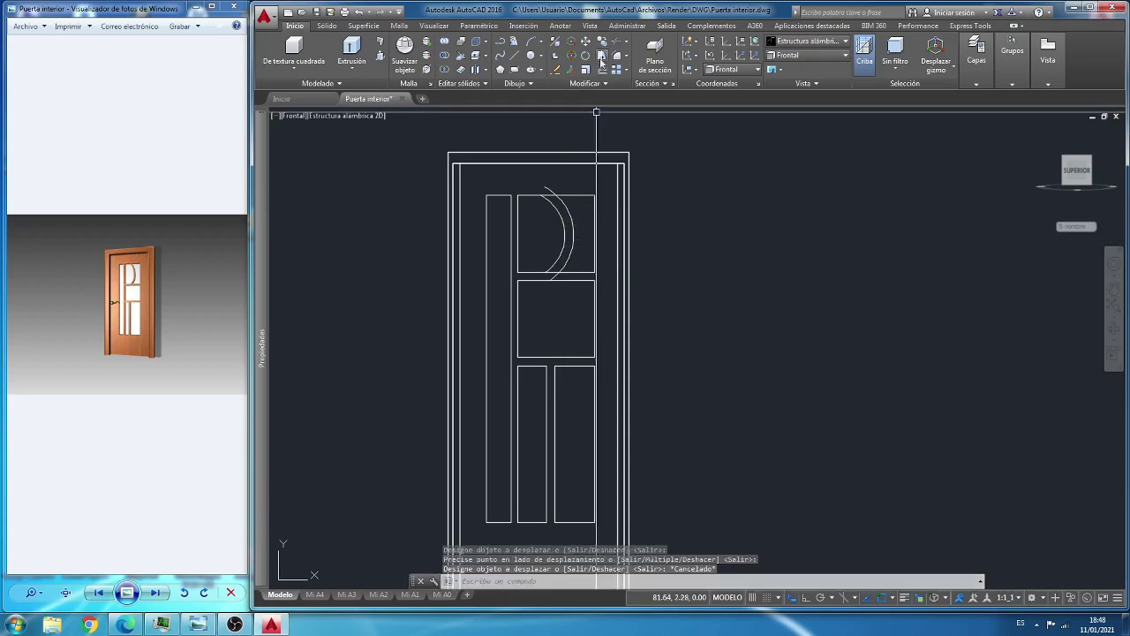
Step: Trim the top-panel edges against both arcs, leaving a D-shaped glazing outline
left_click(618, 45)
left_click(600, 174)
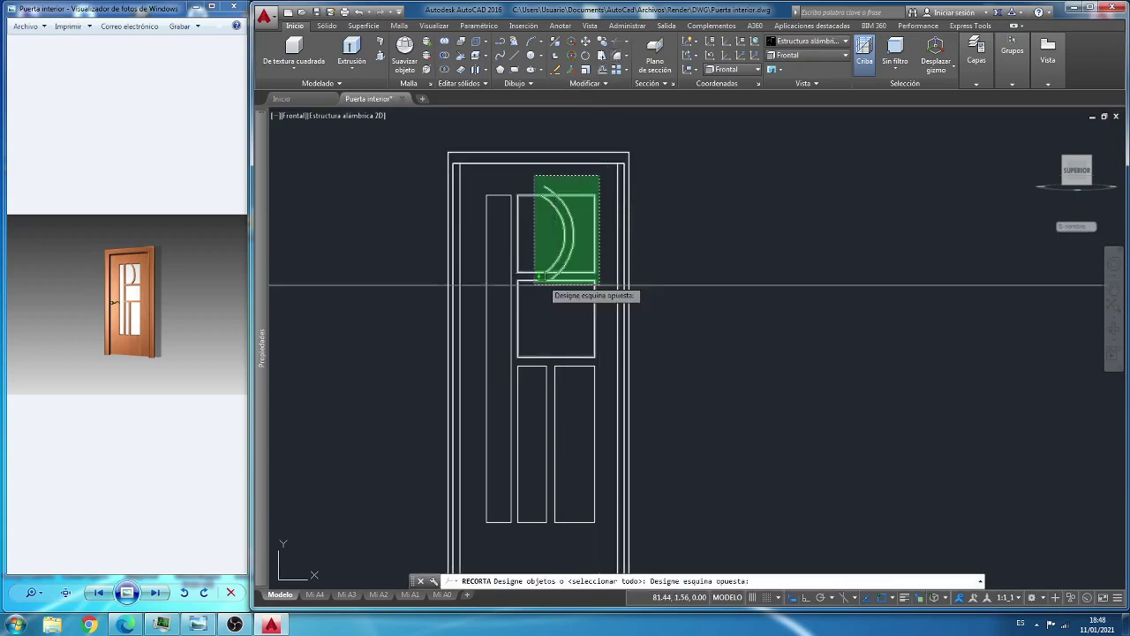
left_click(538, 293)
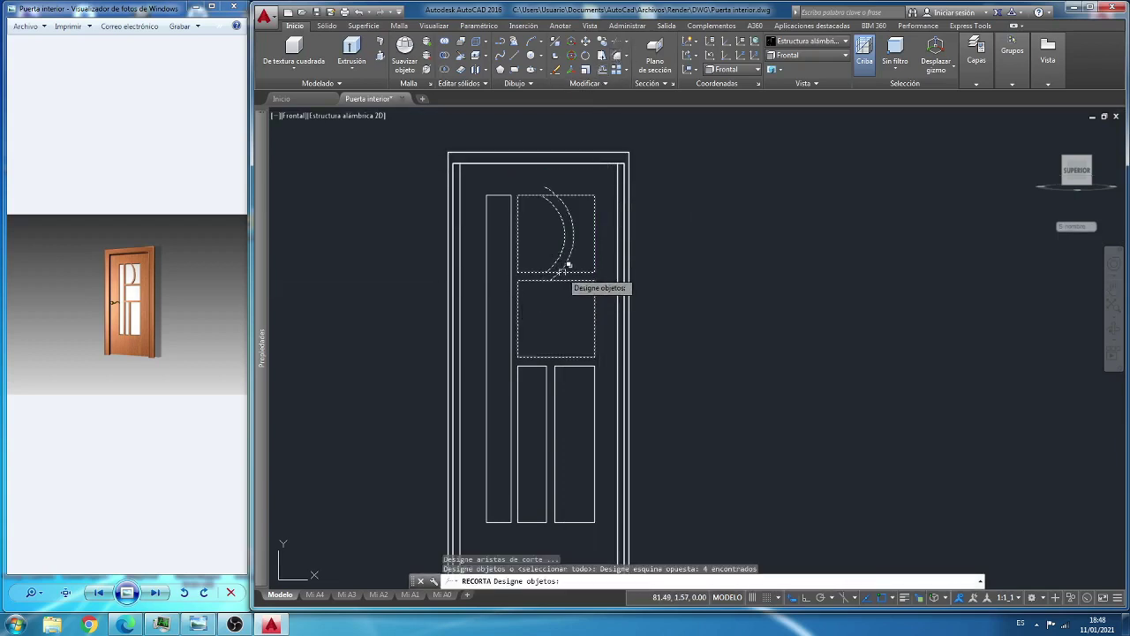
key("Return")
scroll(562, 269, "up", 1)
scroll(560, 265, "up", 3)
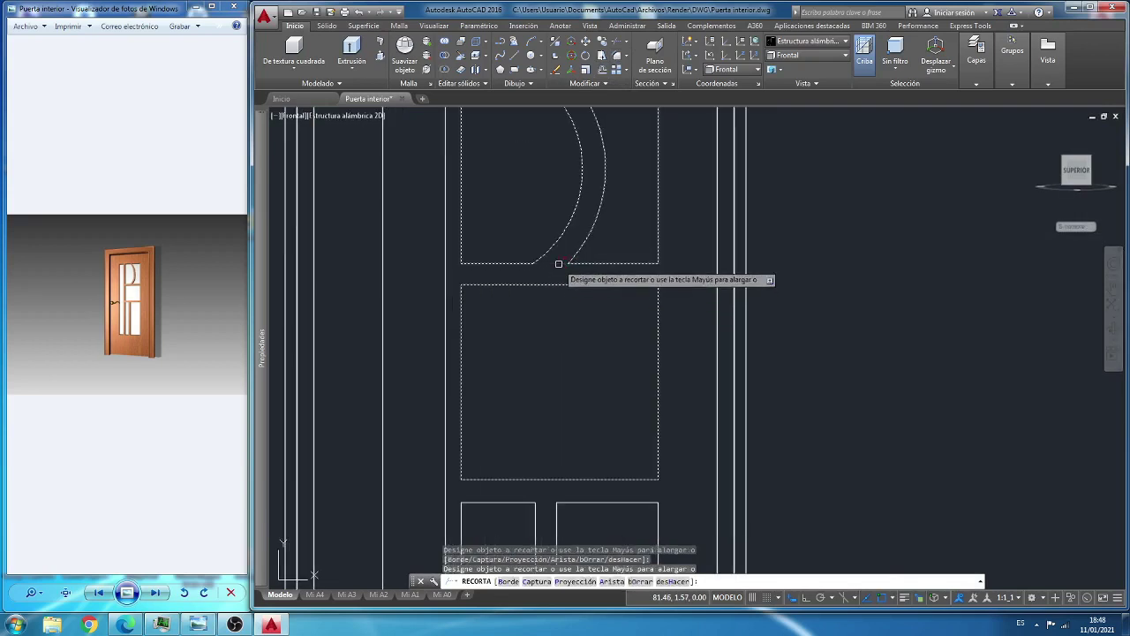
scroll(558, 264, "down", 2)
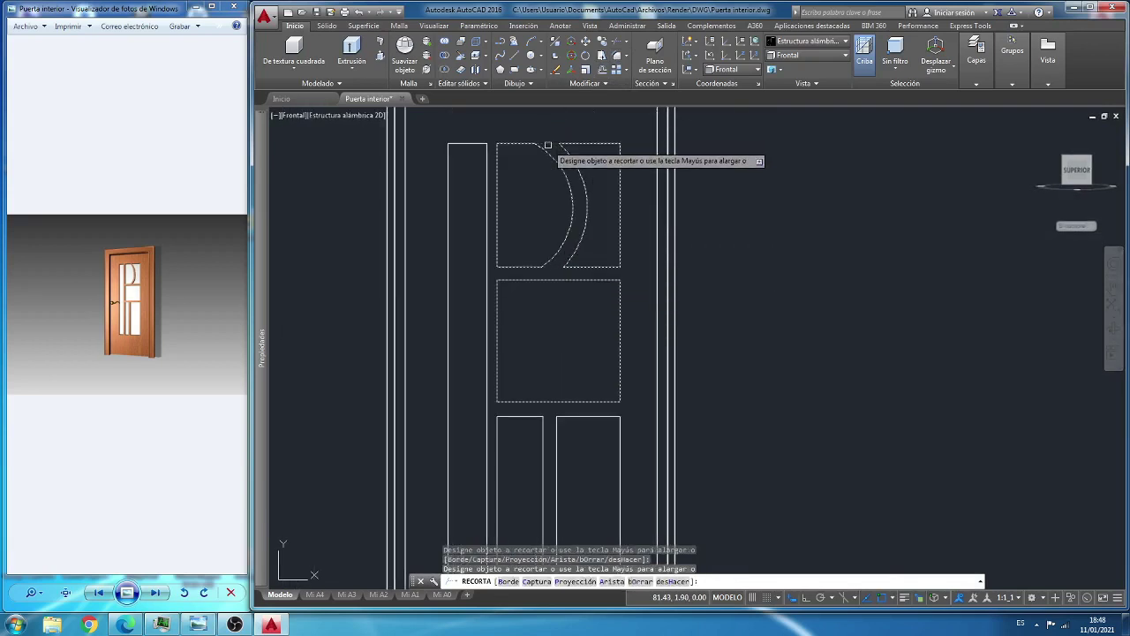
right_click(585, 217)
left_click(604, 226)
scroll(512, 249, "down", 2)
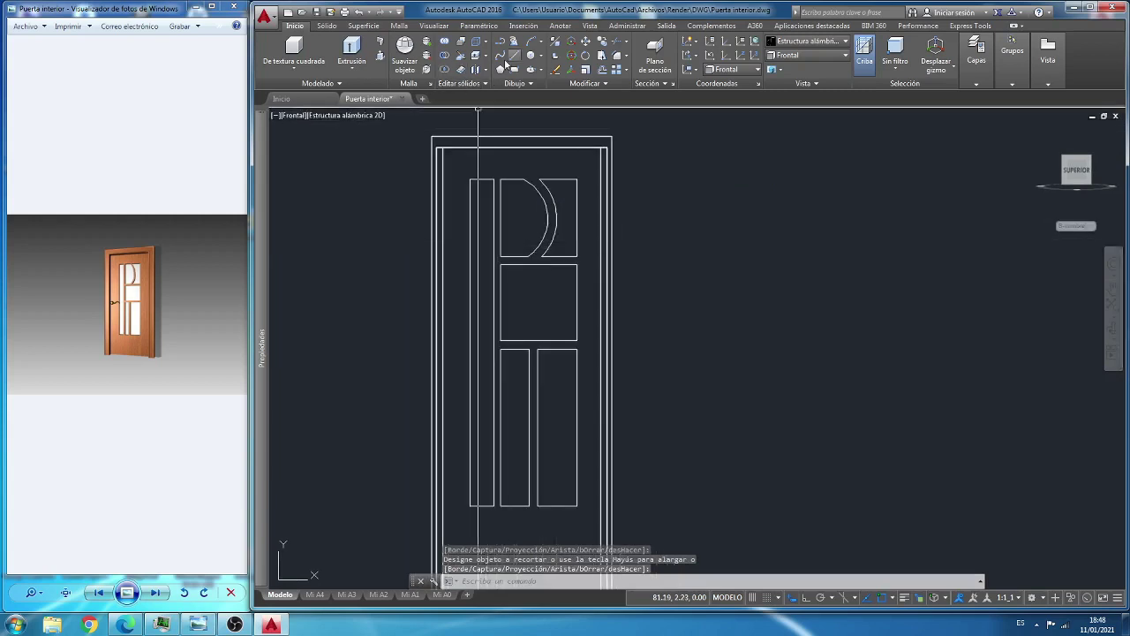
Step: Window-select the eight panel and arch outlines and copy them beside the door, on its right
left_click(586, 54)
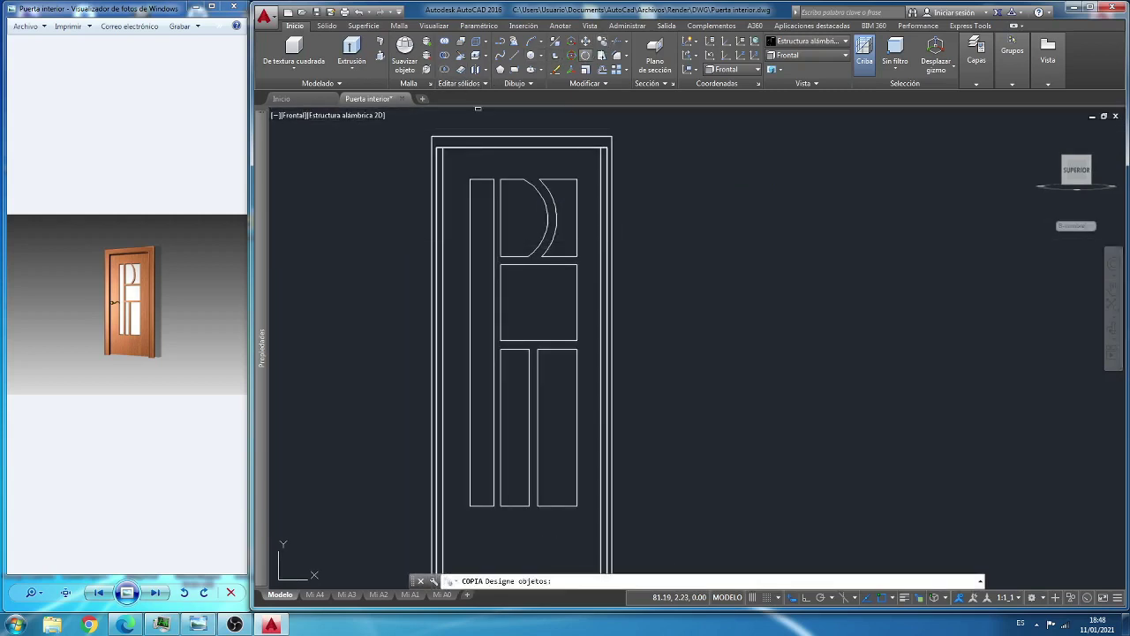
left_click(456, 171)
left_click(581, 521)
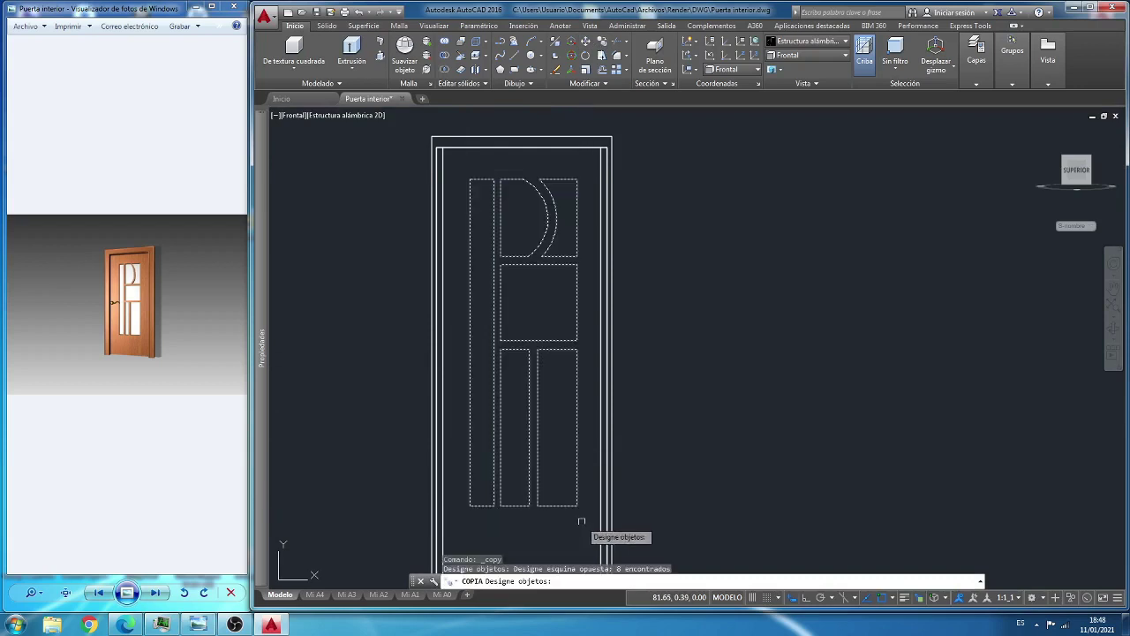
key("Return")
left_click(643, 139)
left_click(928, 137)
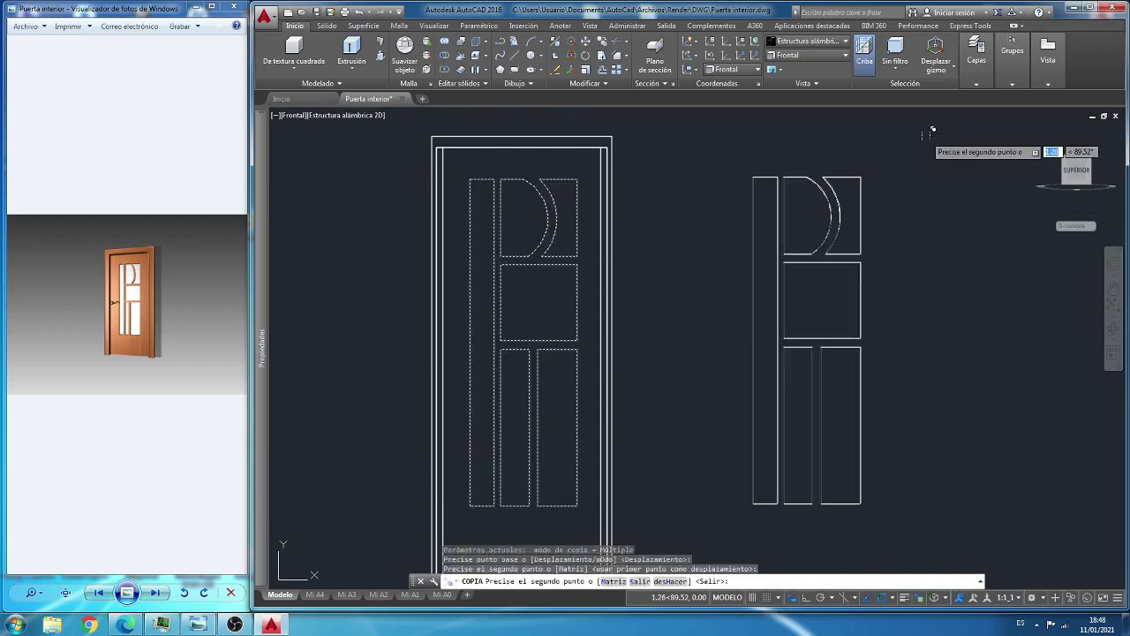
key("Escape")
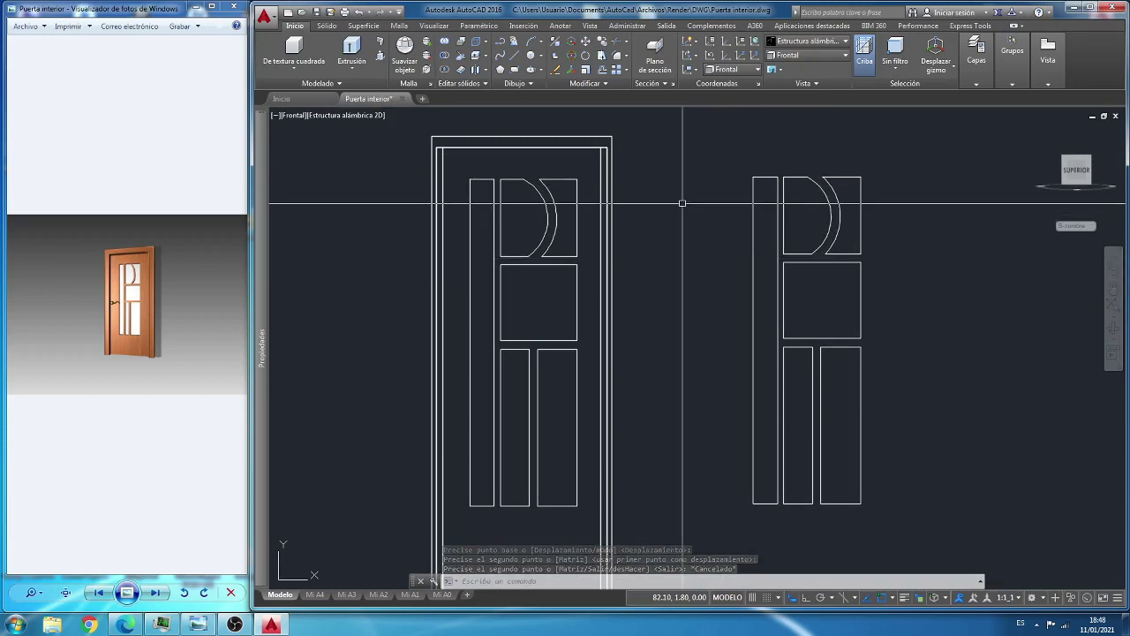
Step: Switch to Isométrica SE and extrude the six panel and arched glazing areas with PRESIONARTIRAR Múltiple
left_click(811, 55)
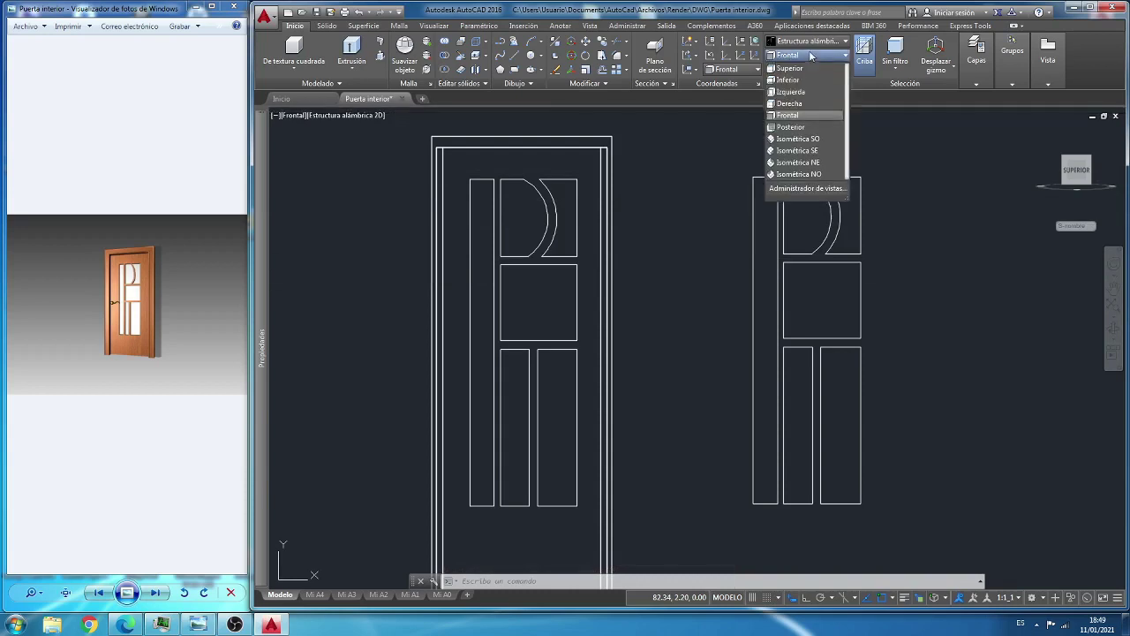
left_click(808, 150)
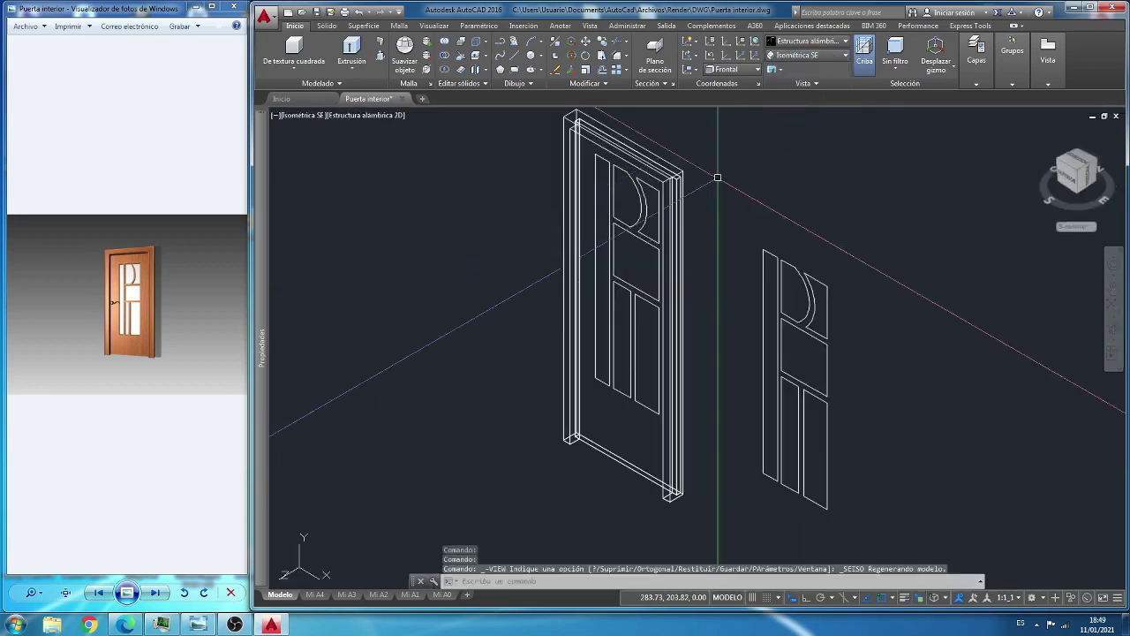
left_click(381, 57)
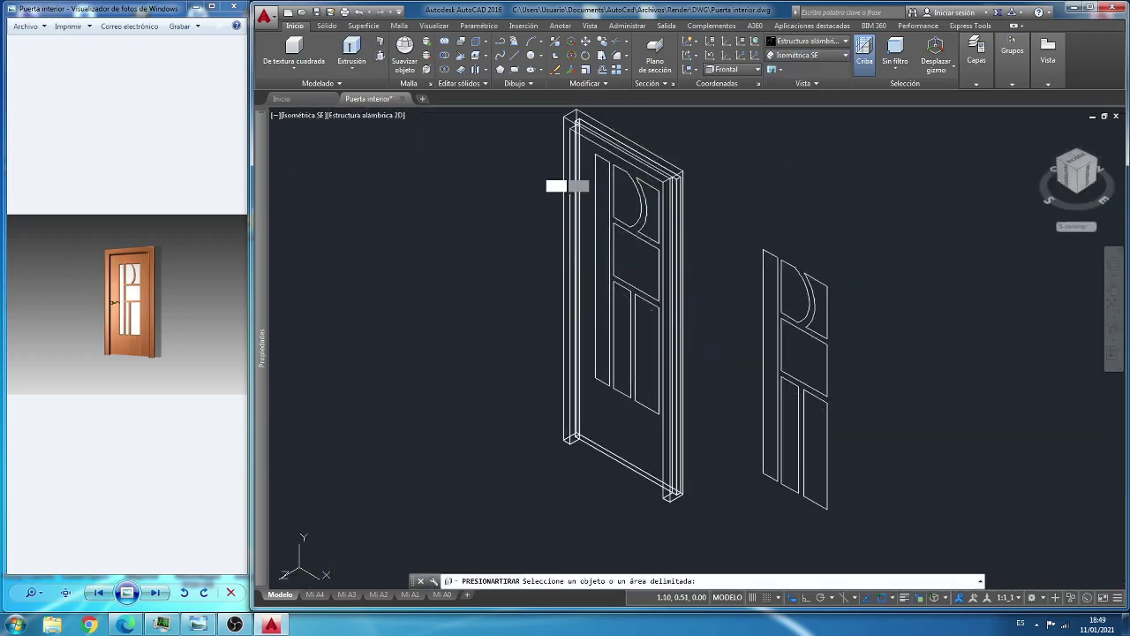
left_click(603, 189)
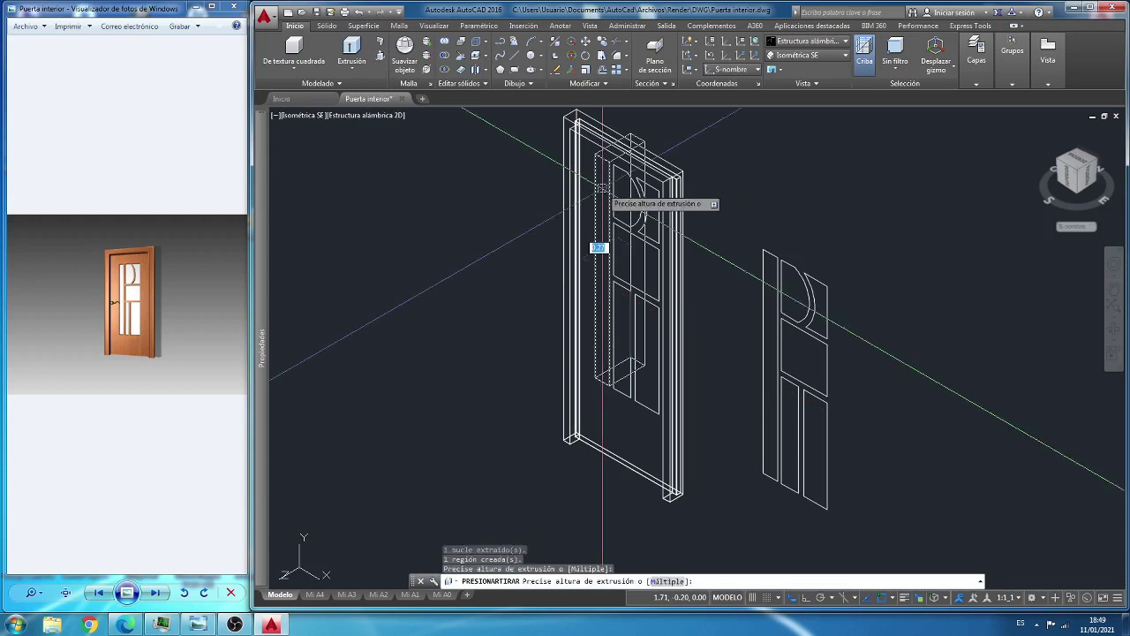
type("m")
key("Return")
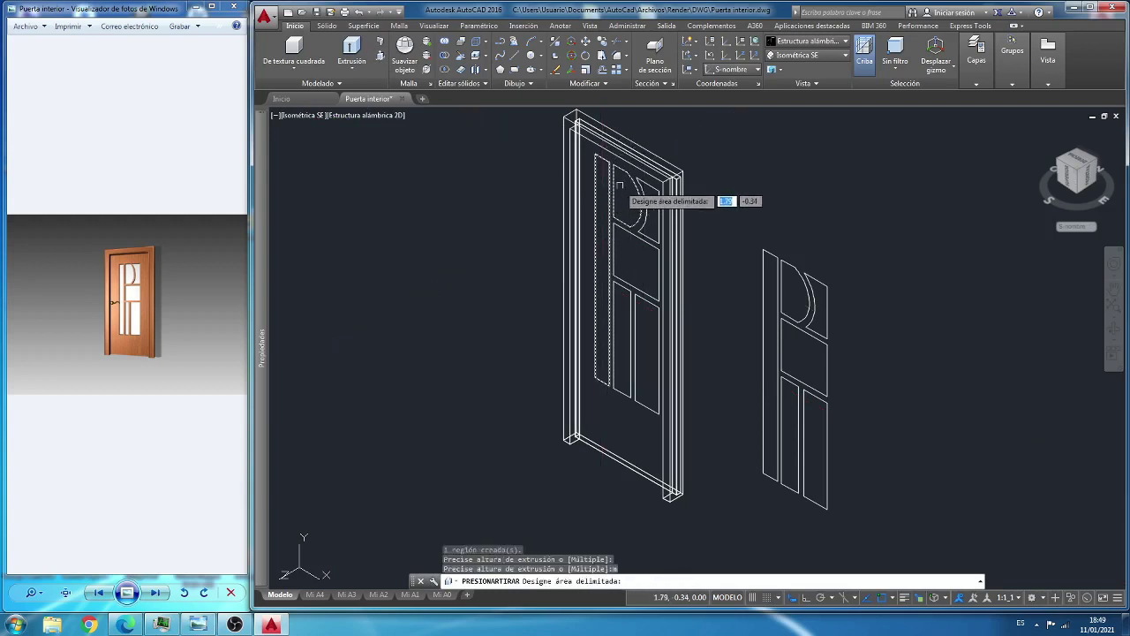
left_click(643, 202)
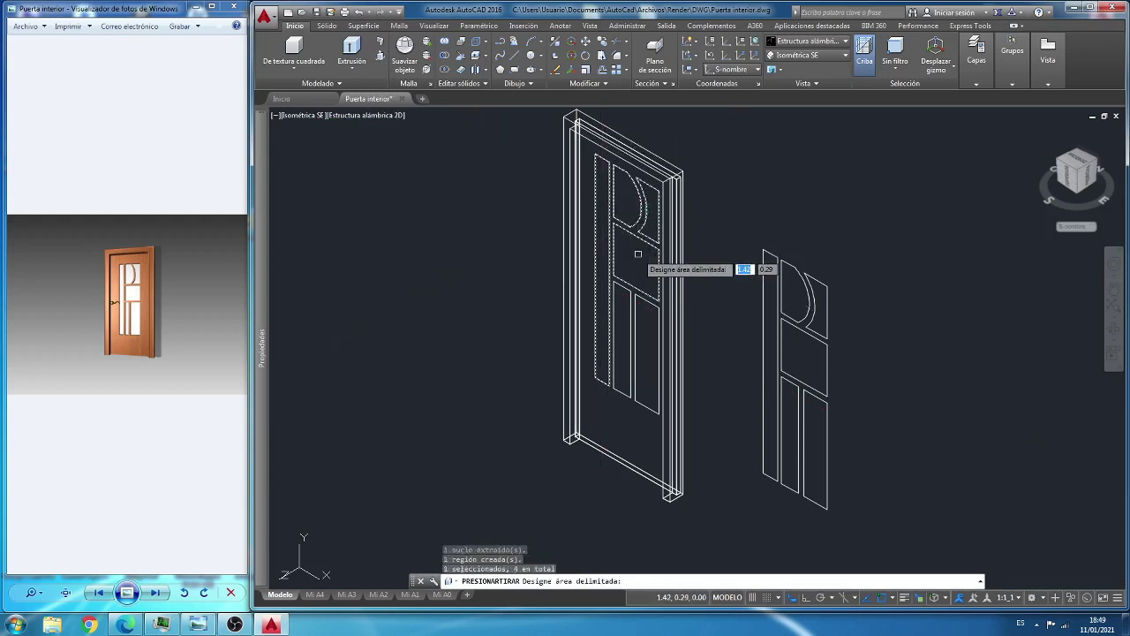
left_click(619, 328)
key("Return")
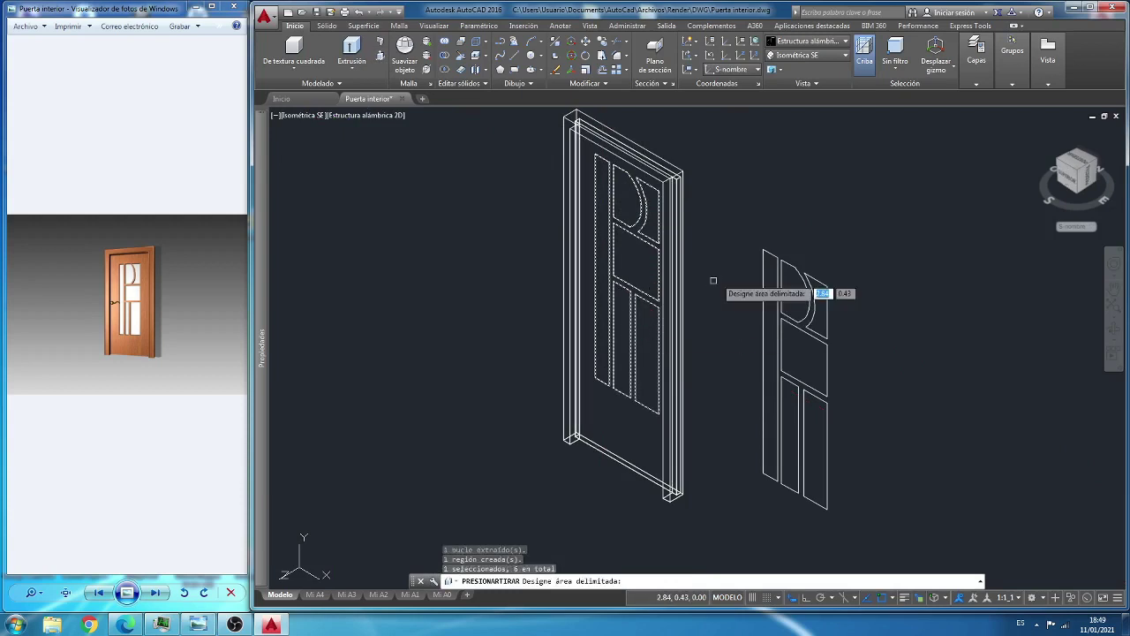
left_click(809, 189)
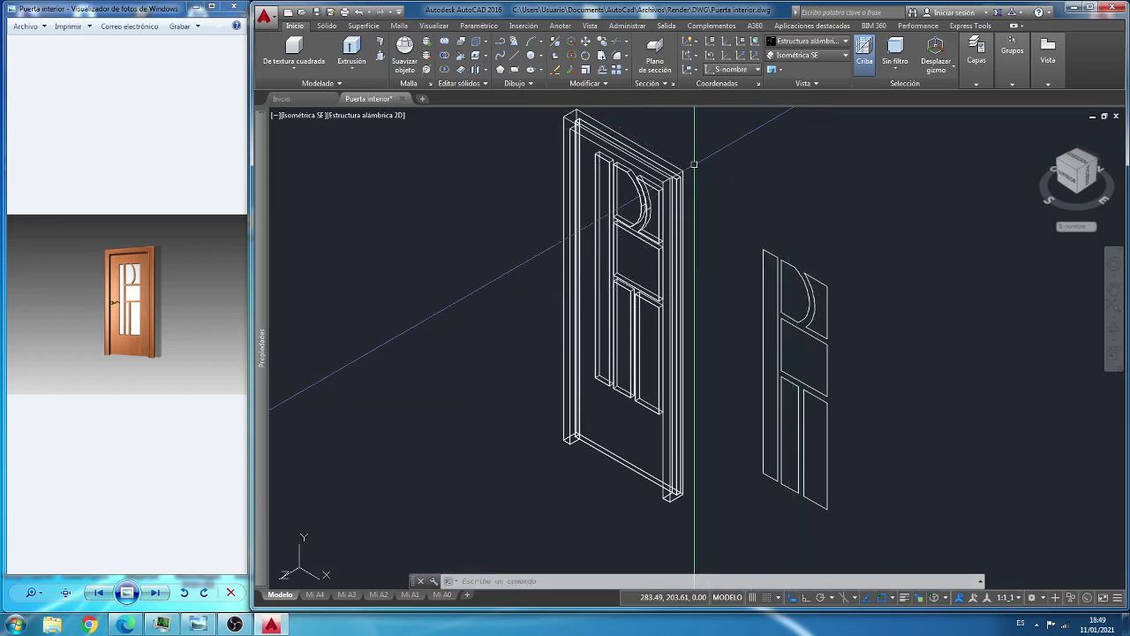
Step: Fillet the door's top edge chain at radius 0.01, rounding three edges
scroll(730, 200, "up", 2)
scroll(724, 181, "down", 2)
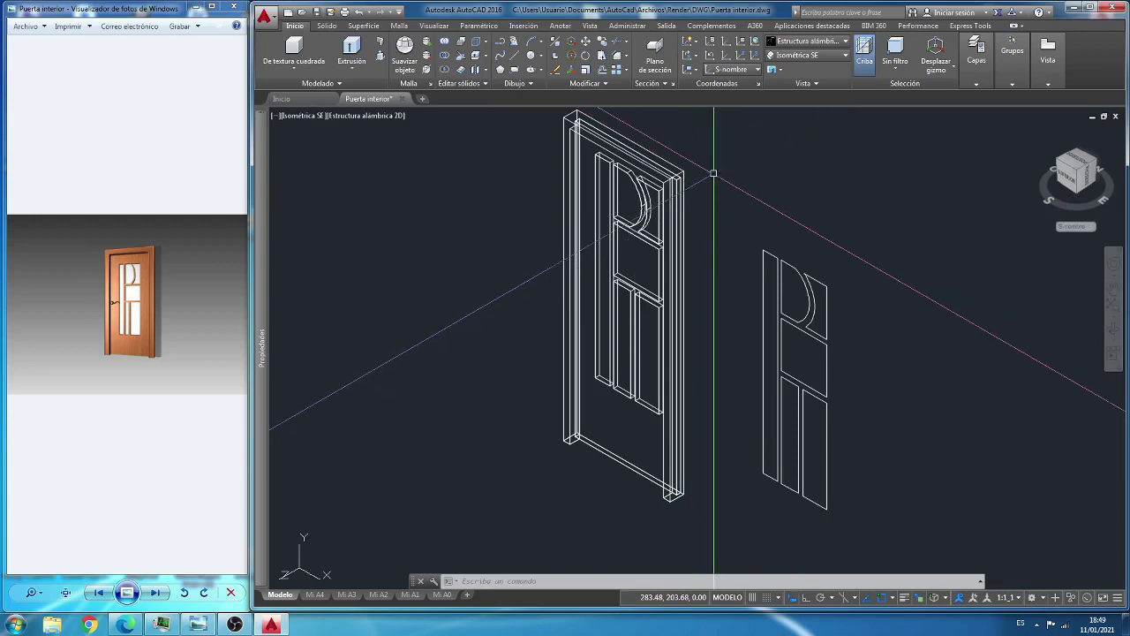
left_click(619, 68)
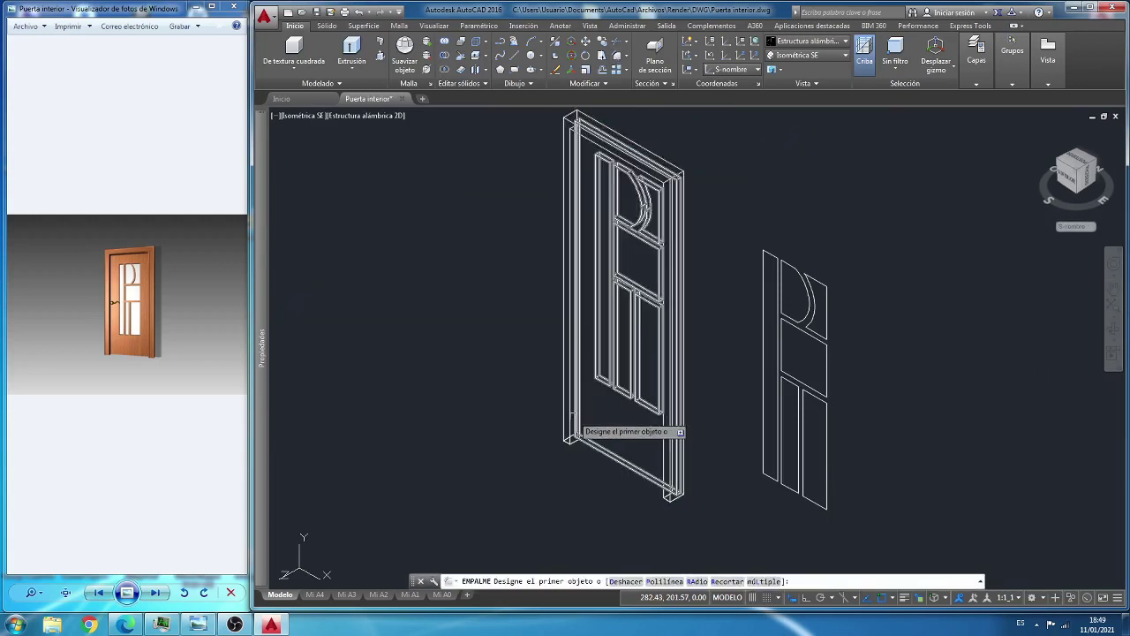
type("ra")
key("Return")
type(".01")
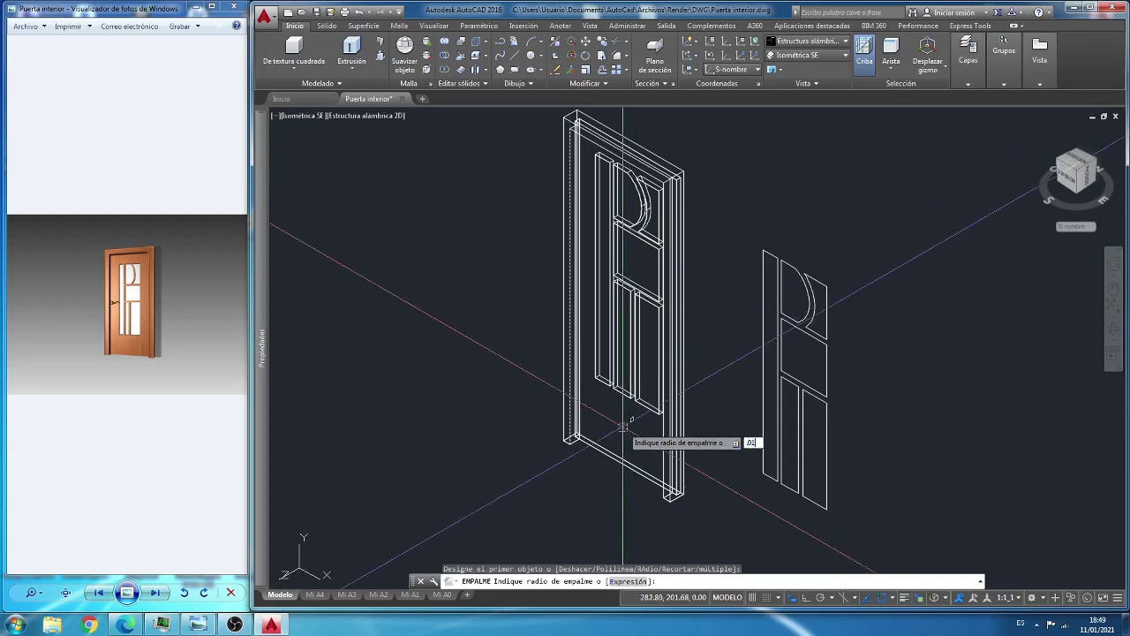
key("Return")
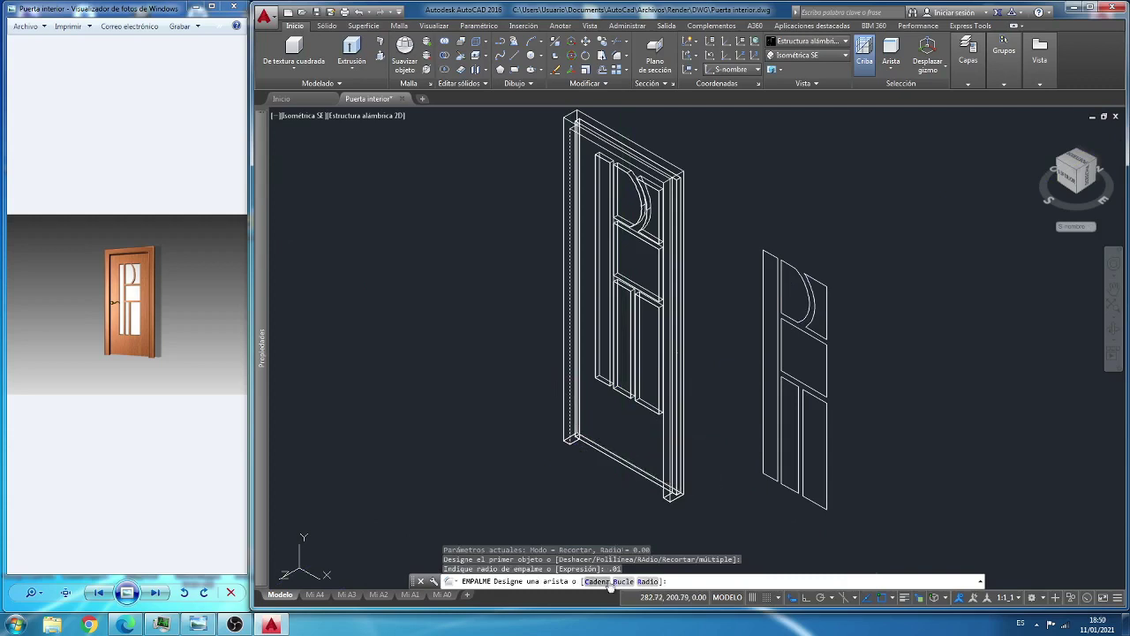
left_click(597, 581)
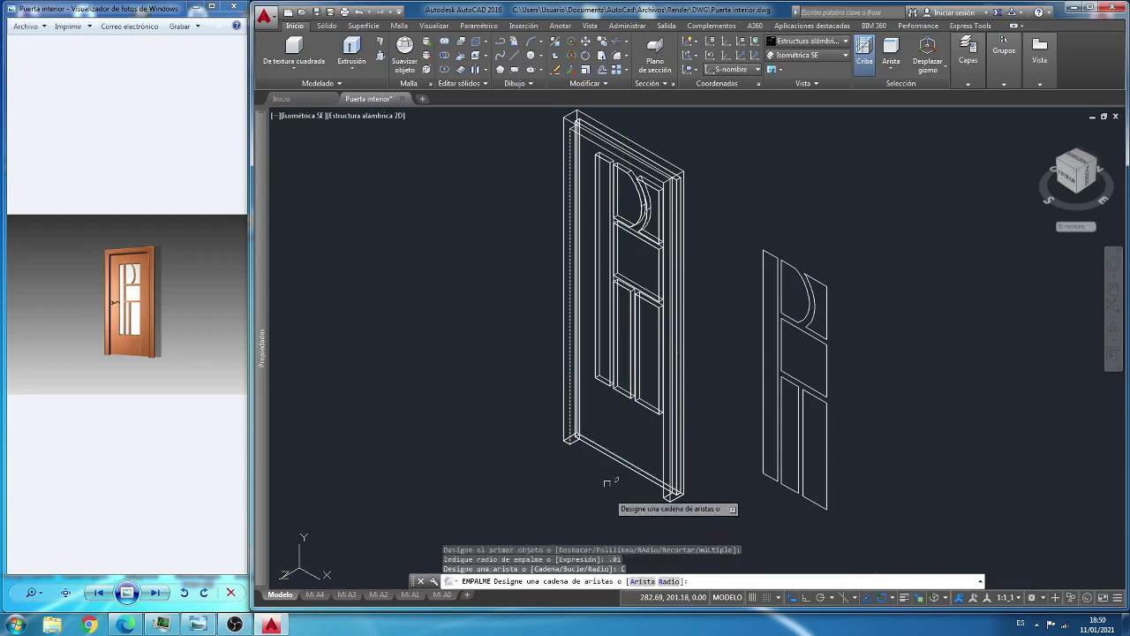
left_click(589, 135)
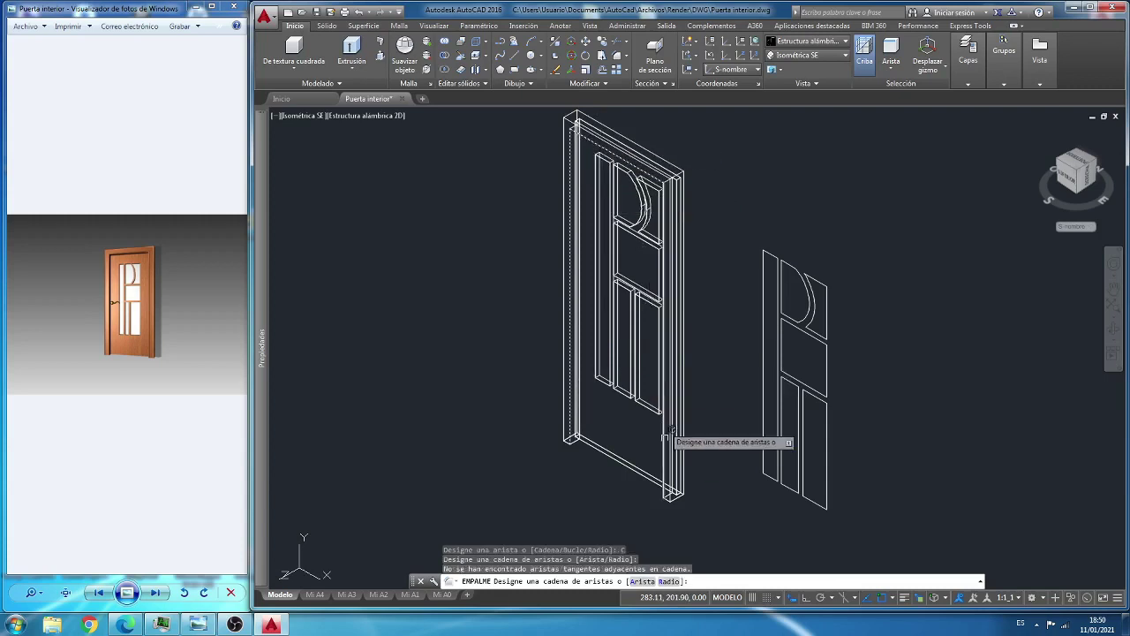
right_click(735, 362)
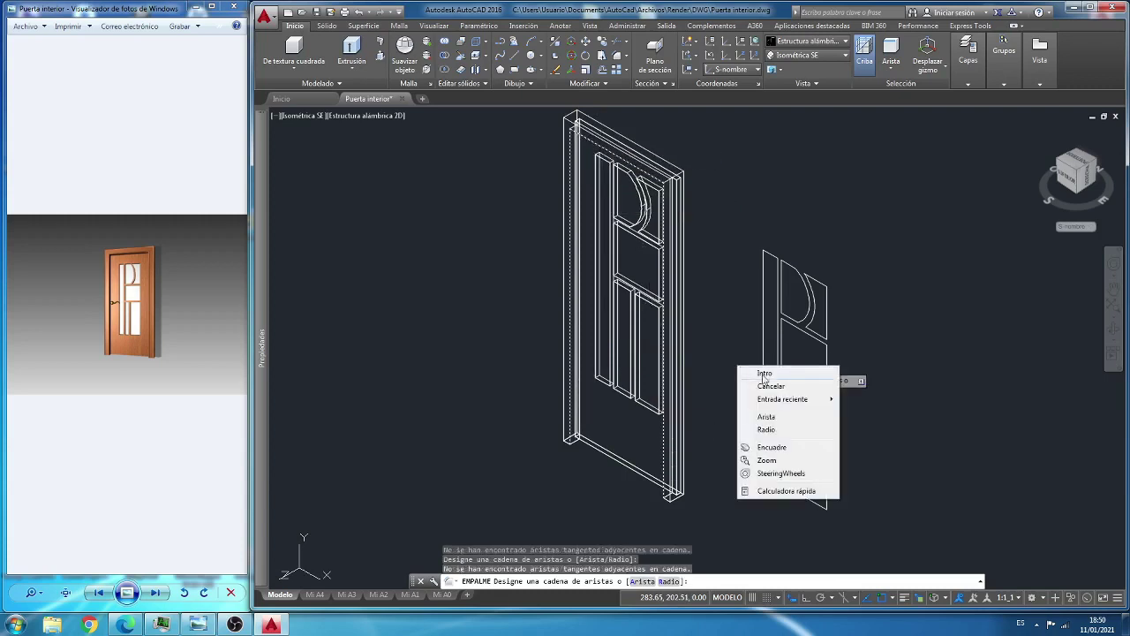
left_click(763, 369)
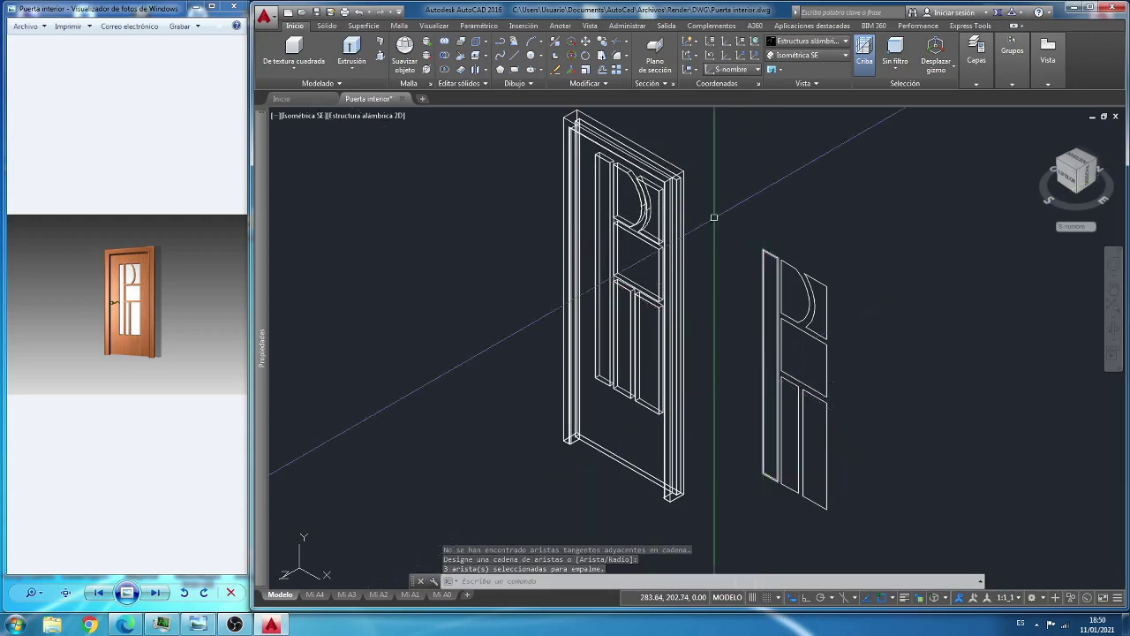
Step: Fillet the first door-leaf panel's edge loop at radius 0.01 using the Bucle option
scroll(713, 219, "up", 3)
scroll(712, 219, "down", 2)
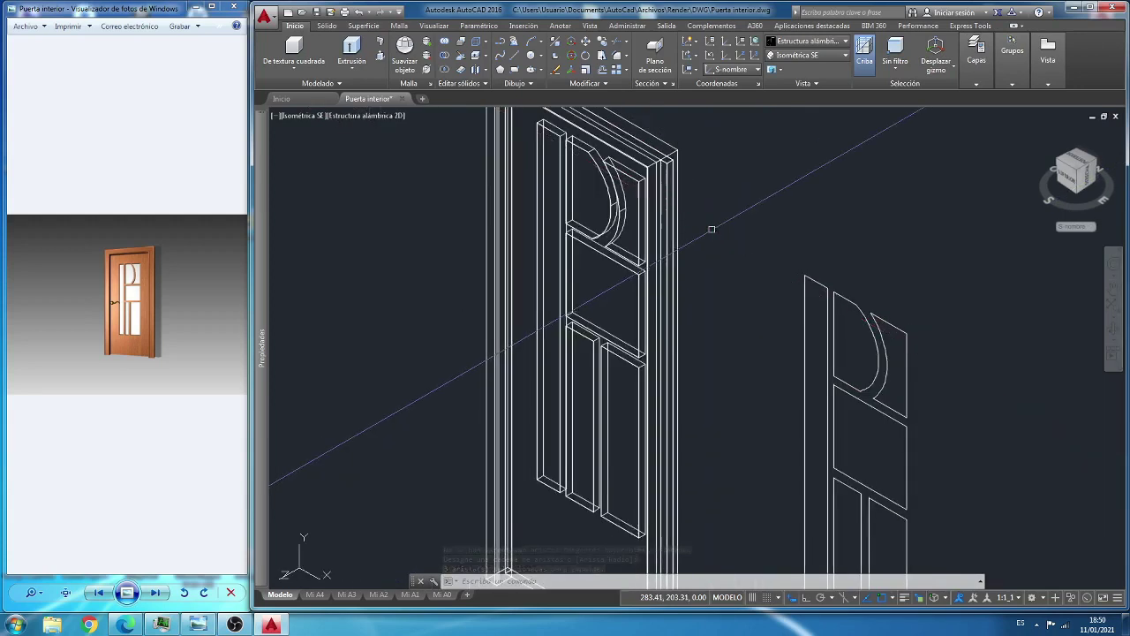
left_click(618, 54)
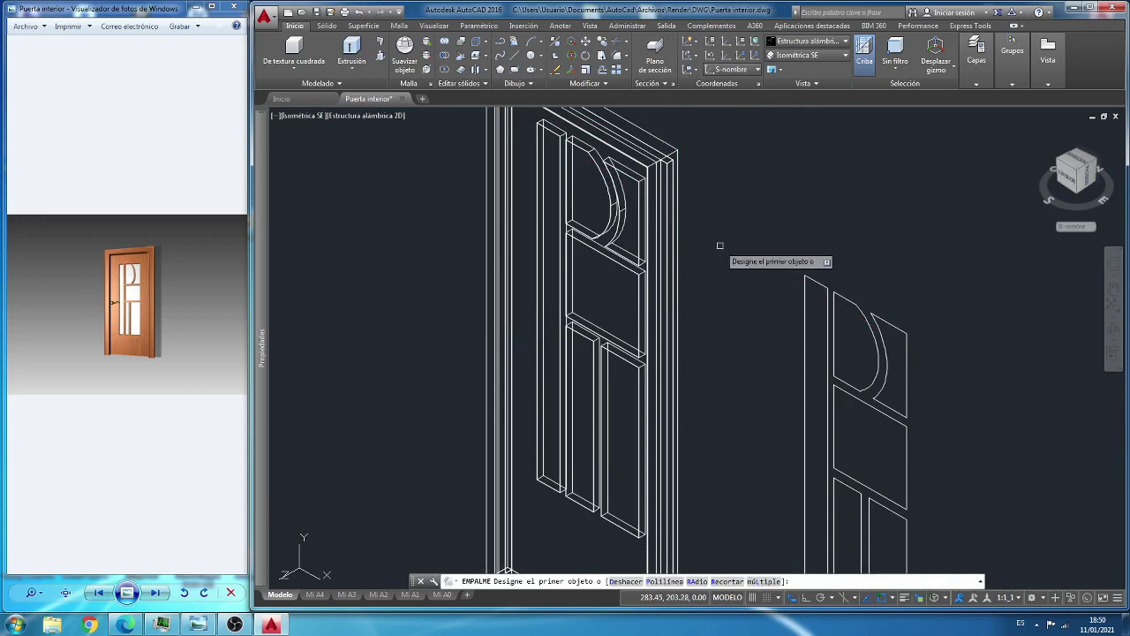
left_click(536, 236)
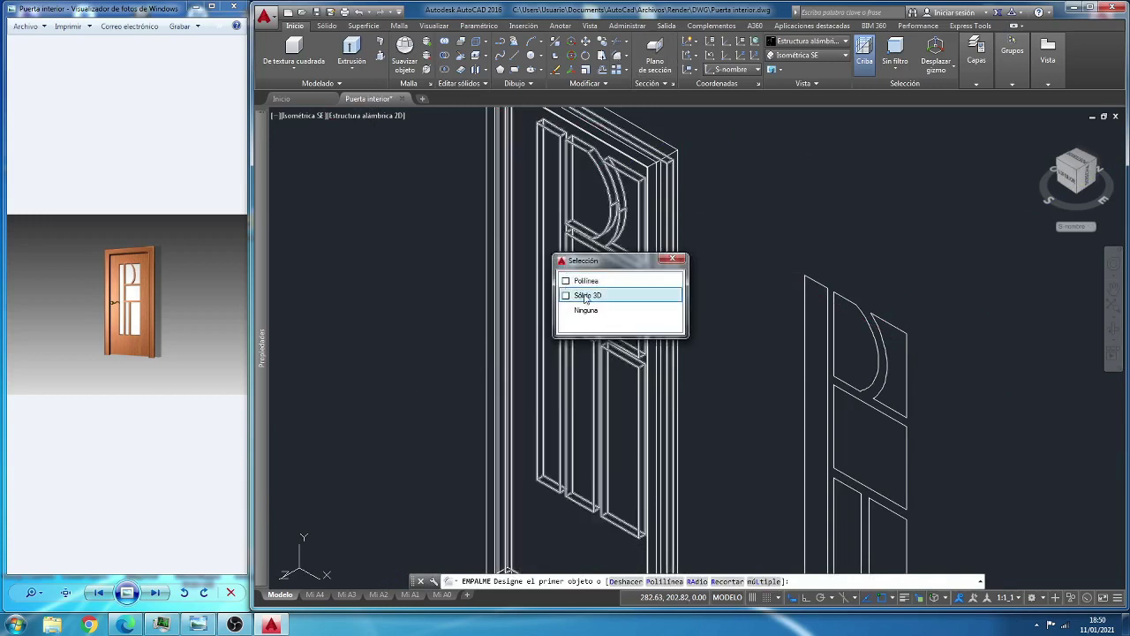
left_click(584, 295)
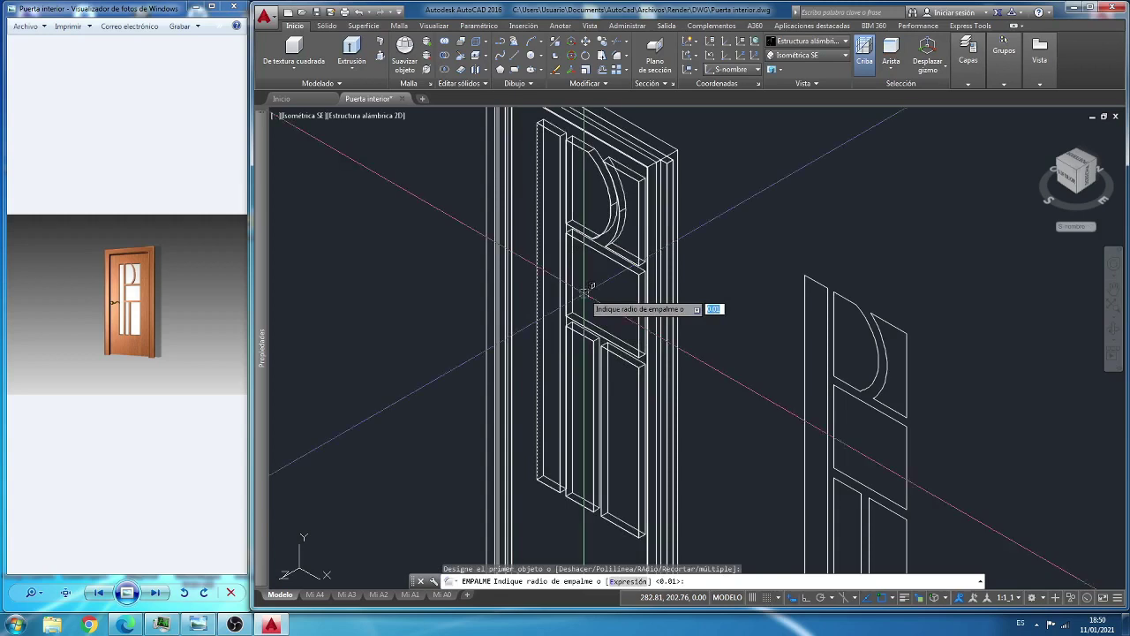
key("Return")
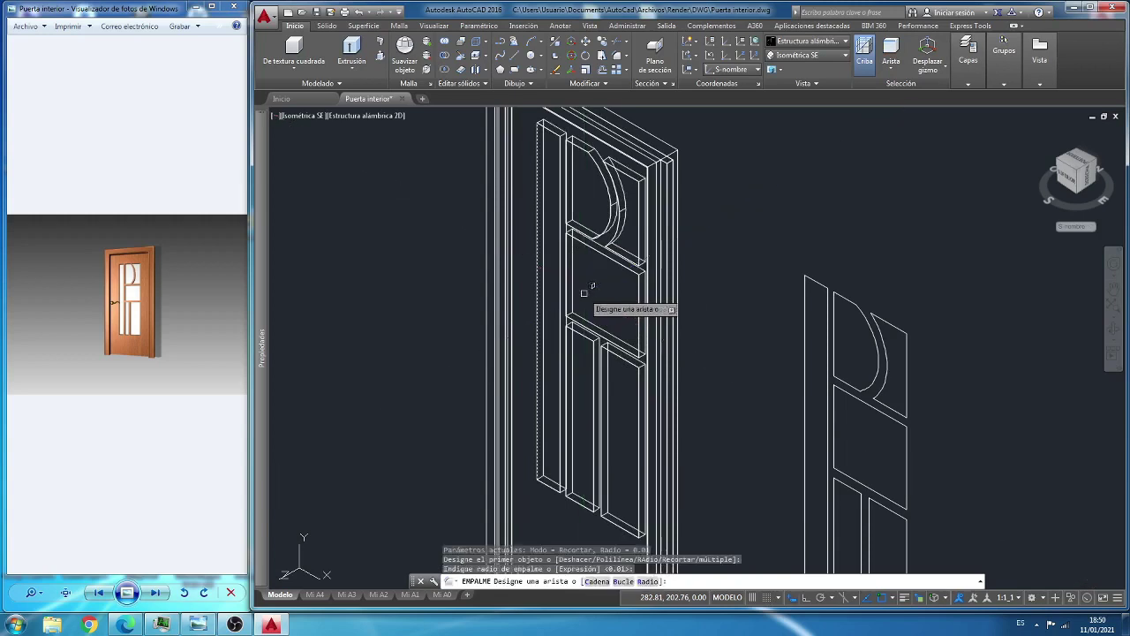
type("b")
key("Return")
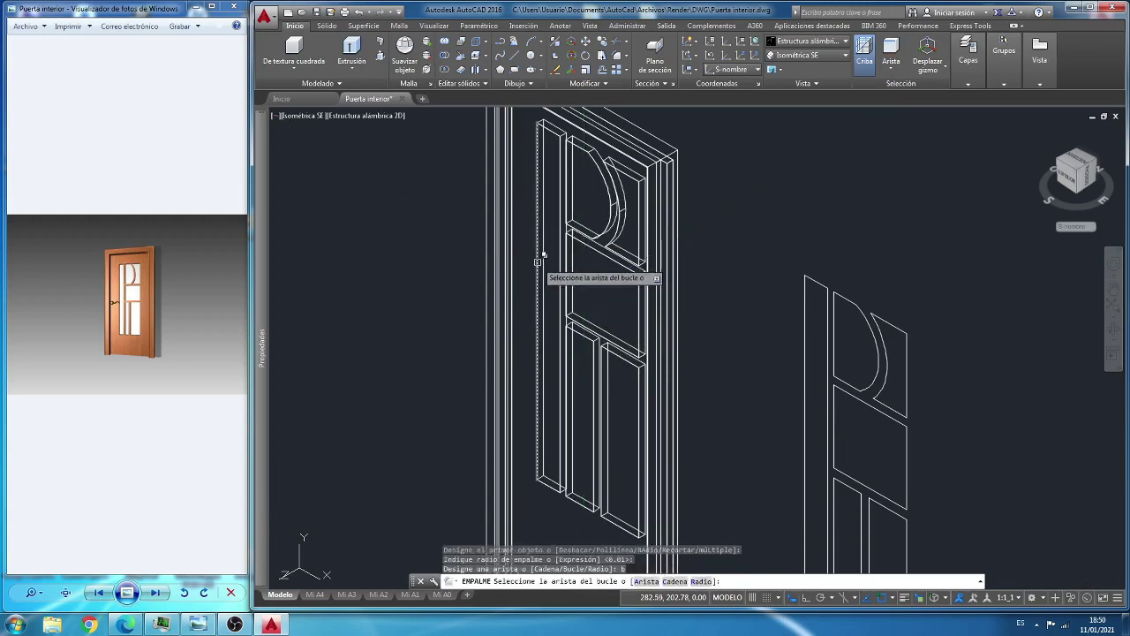
left_click(541, 258)
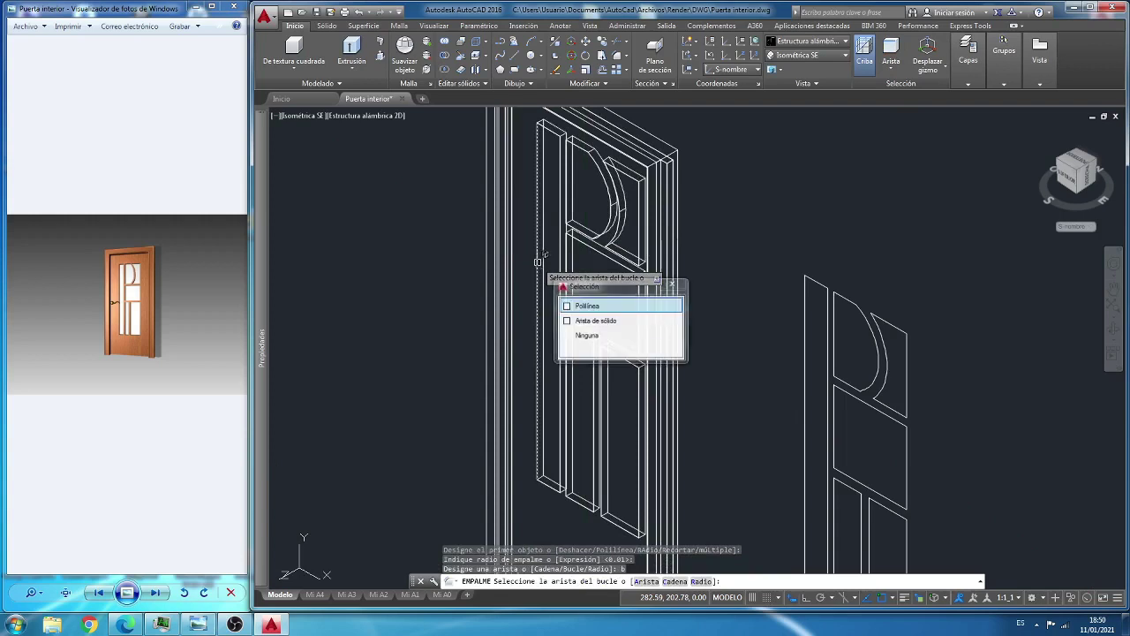
left_click(580, 321)
key("Return")
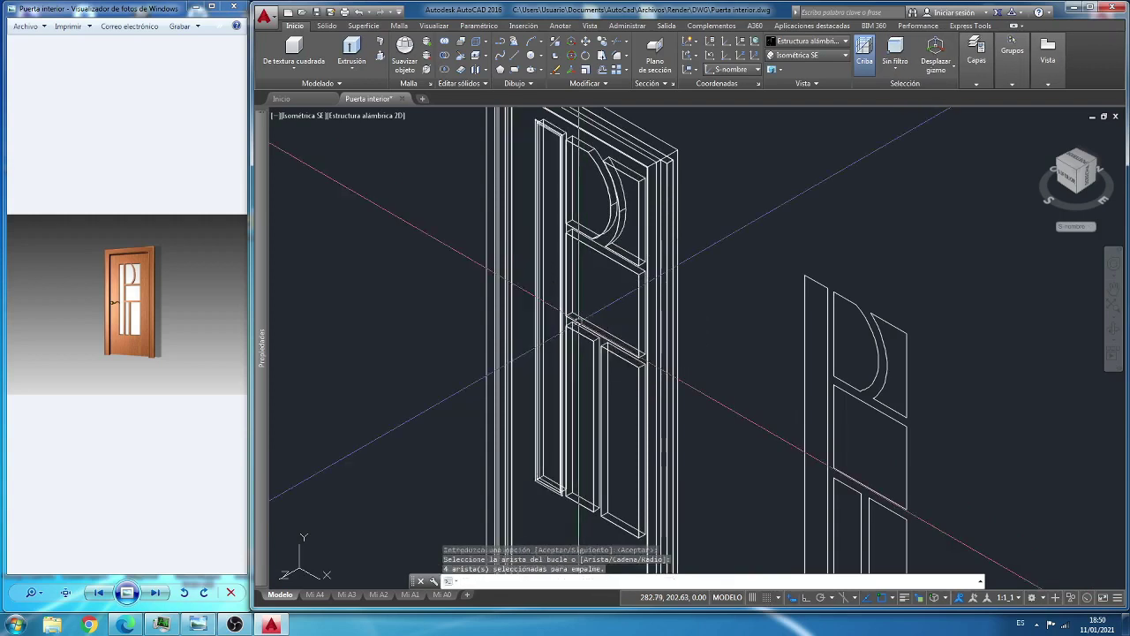
key("Return")
key("Return")
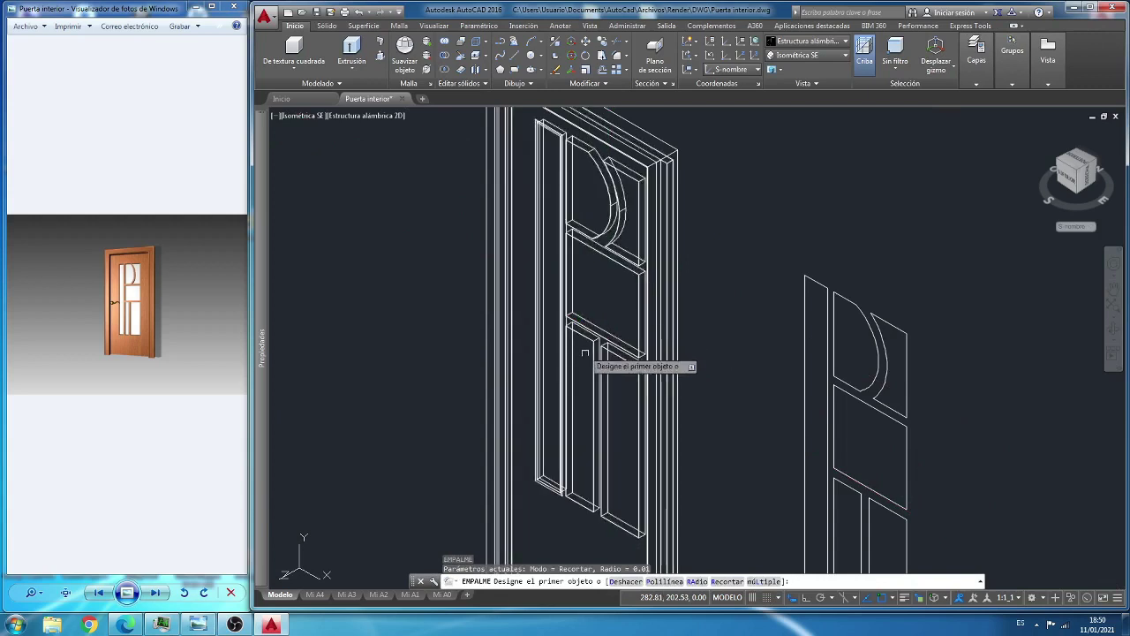
Step: Fillet the four-edge loop of the lower panel at 0.01 radius
left_click(597, 359)
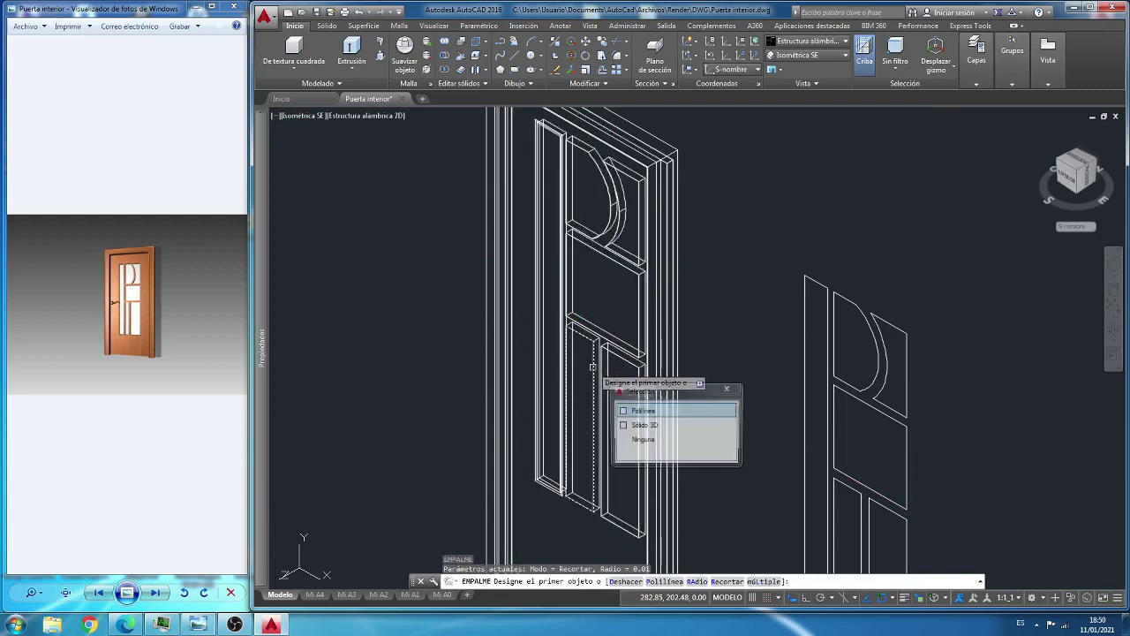
left_click(639, 427)
key("Return")
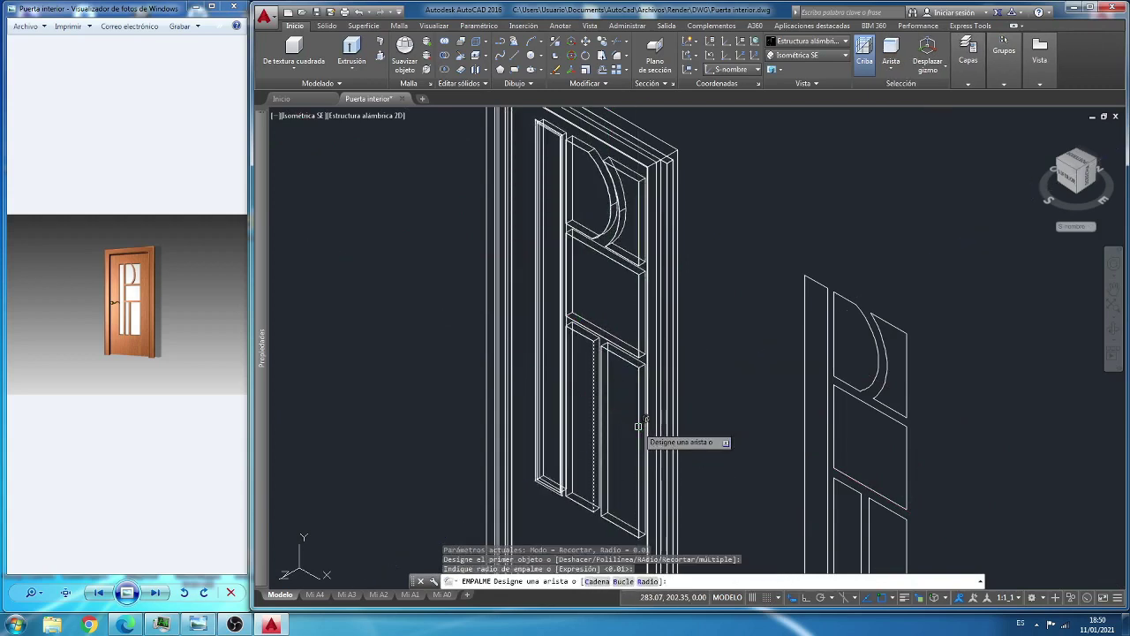
type("c")
key("Return")
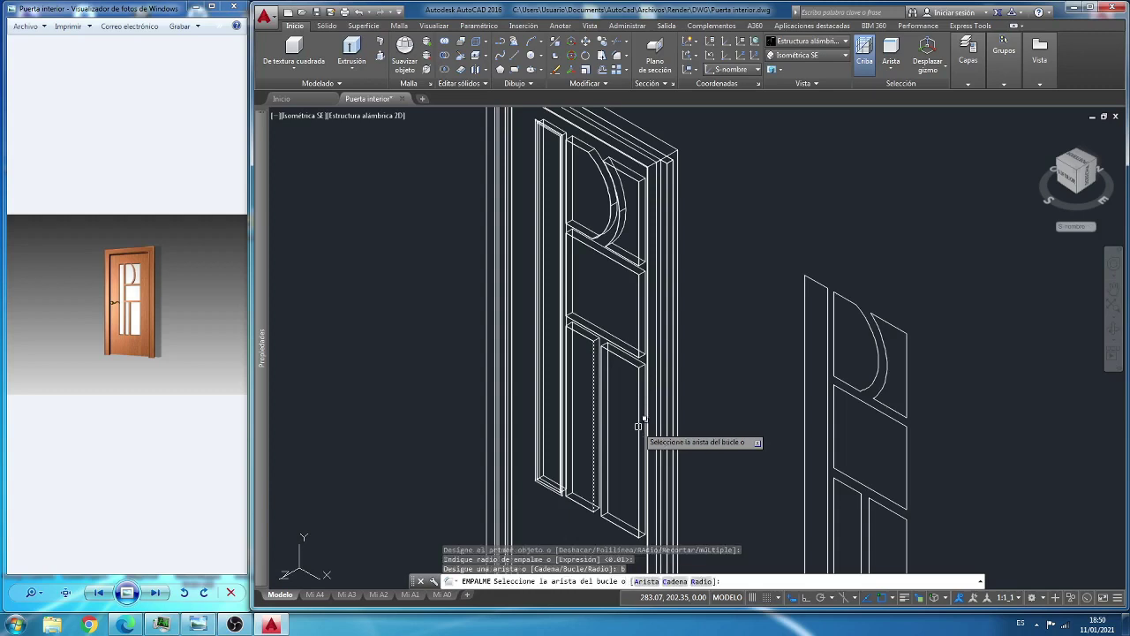
left_click(599, 371)
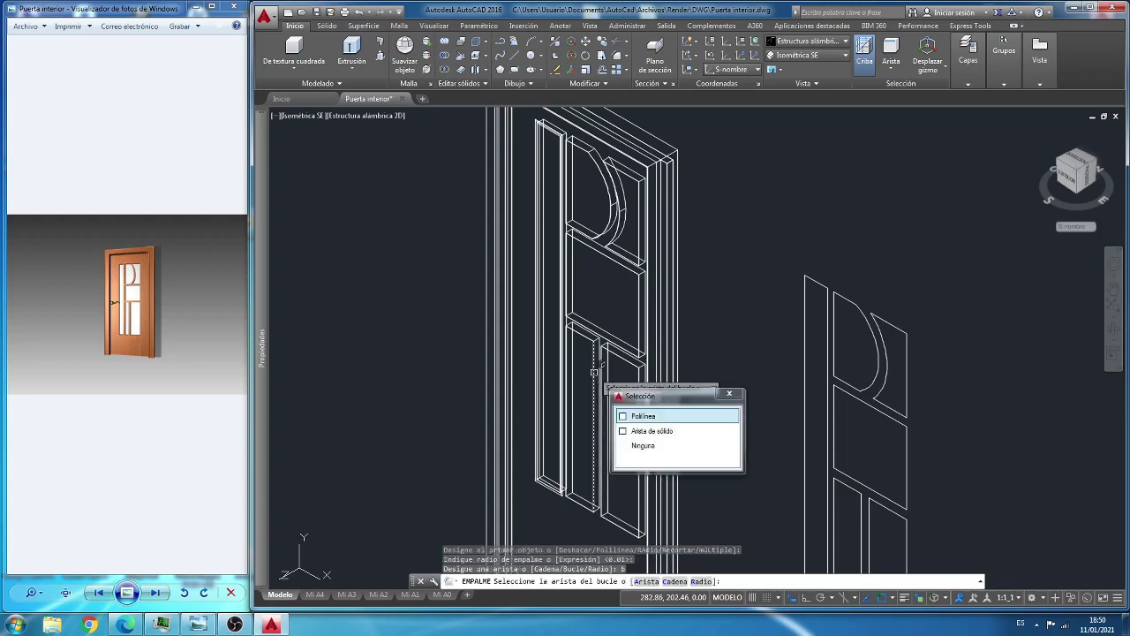
left_click(651, 431)
key("Return")
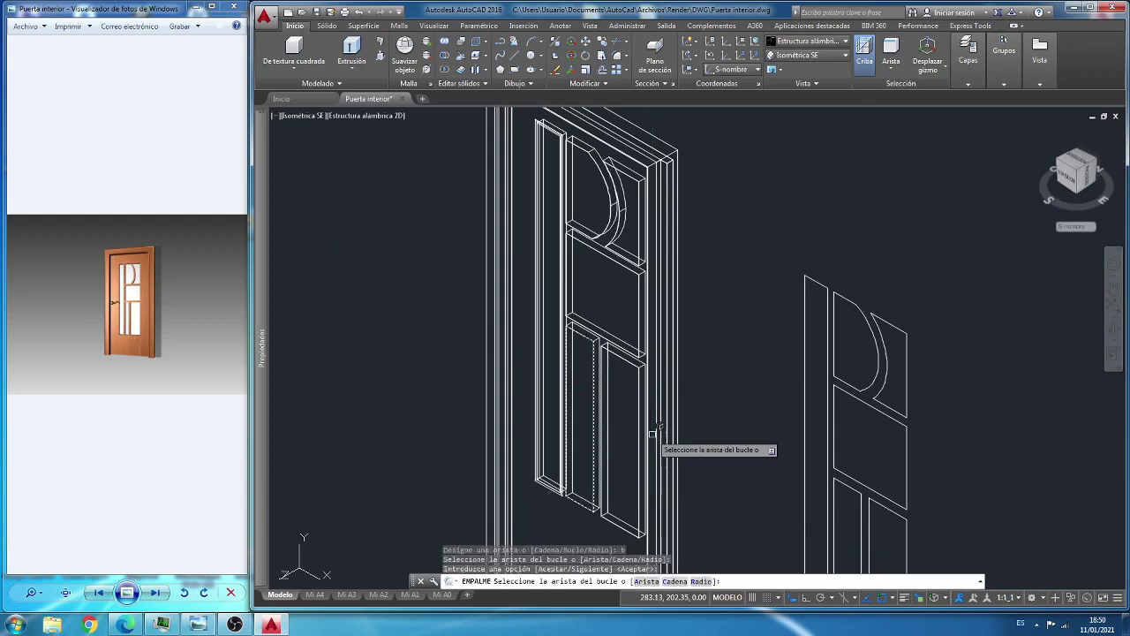
key("Return")
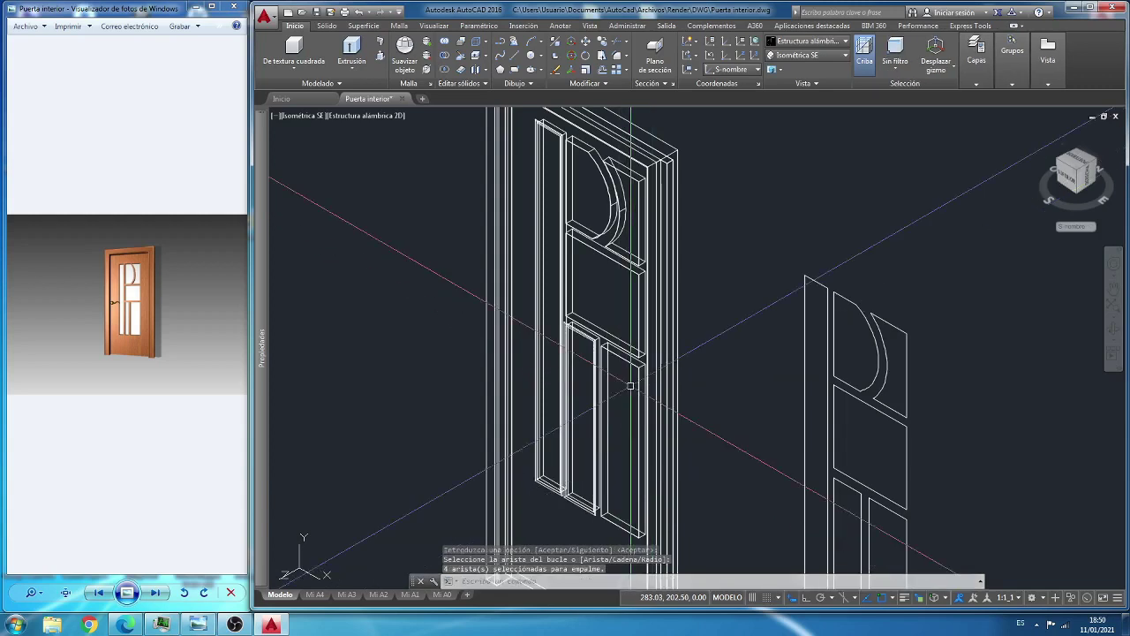
Step: Apply the 0.01 loop fillet again to the lower right panel's four edges
key("Return")
left_click(636, 389)
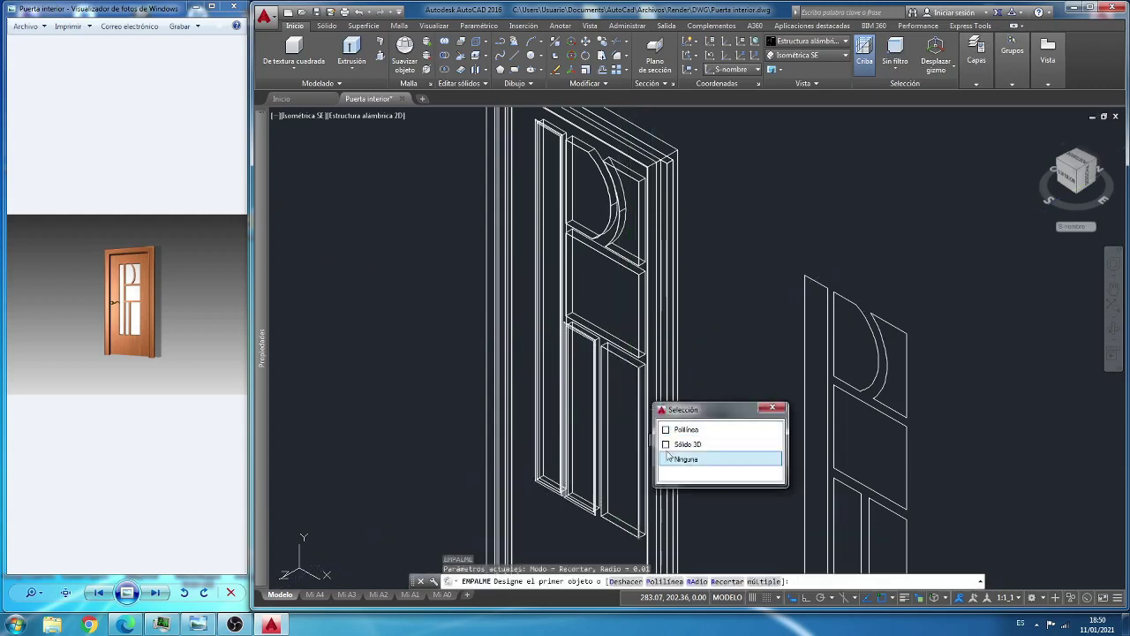
left_click(696, 446)
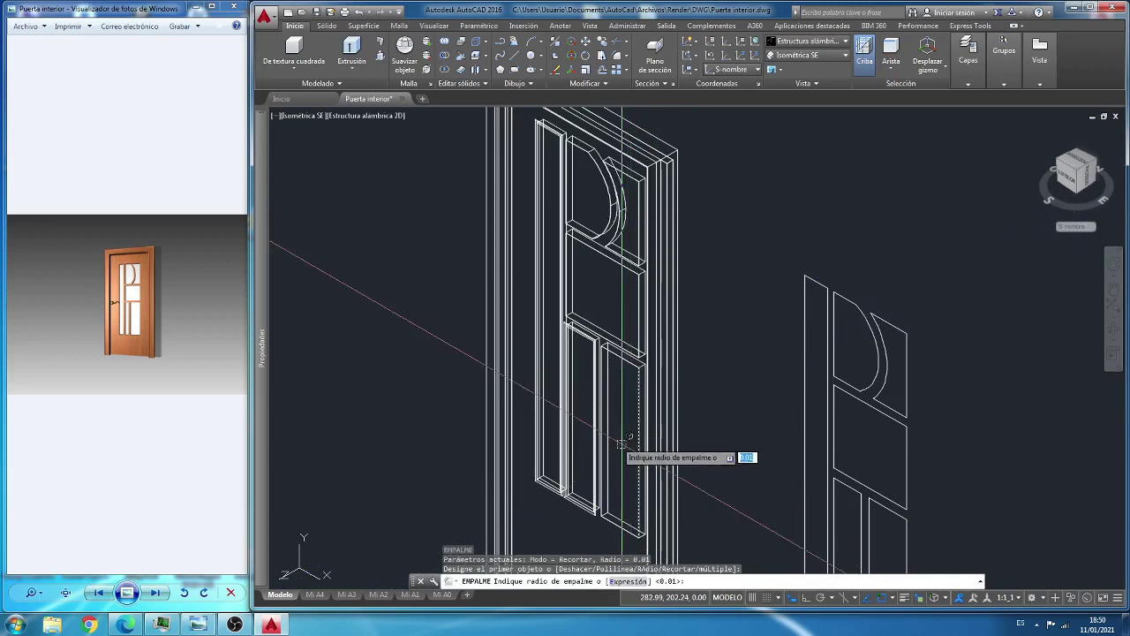
key("Return")
key("Return")
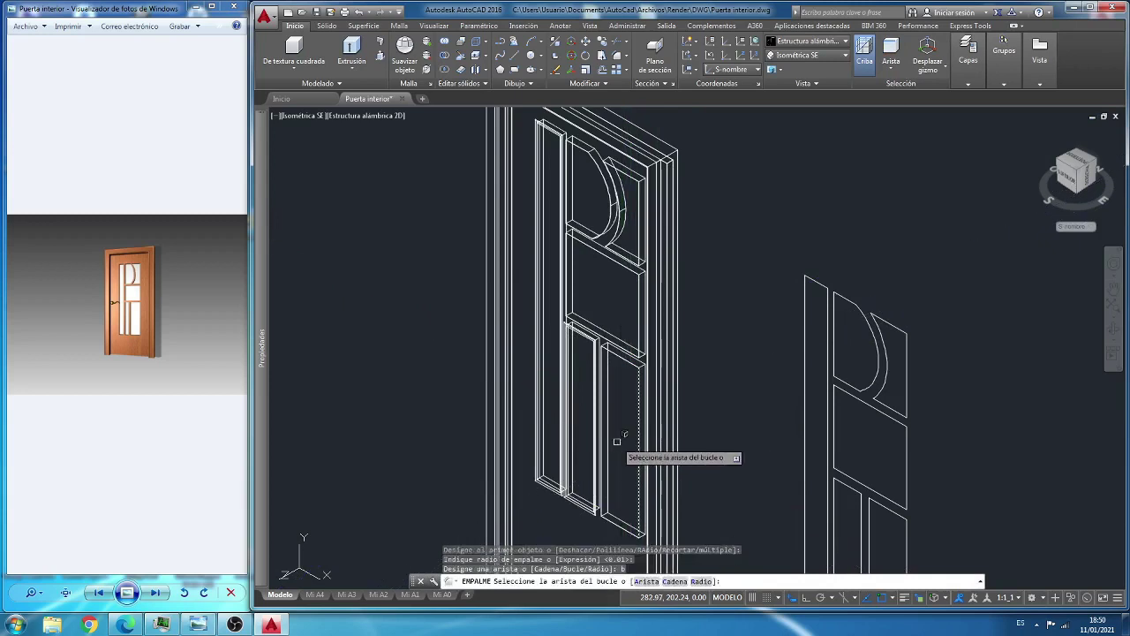
left_click(646, 432)
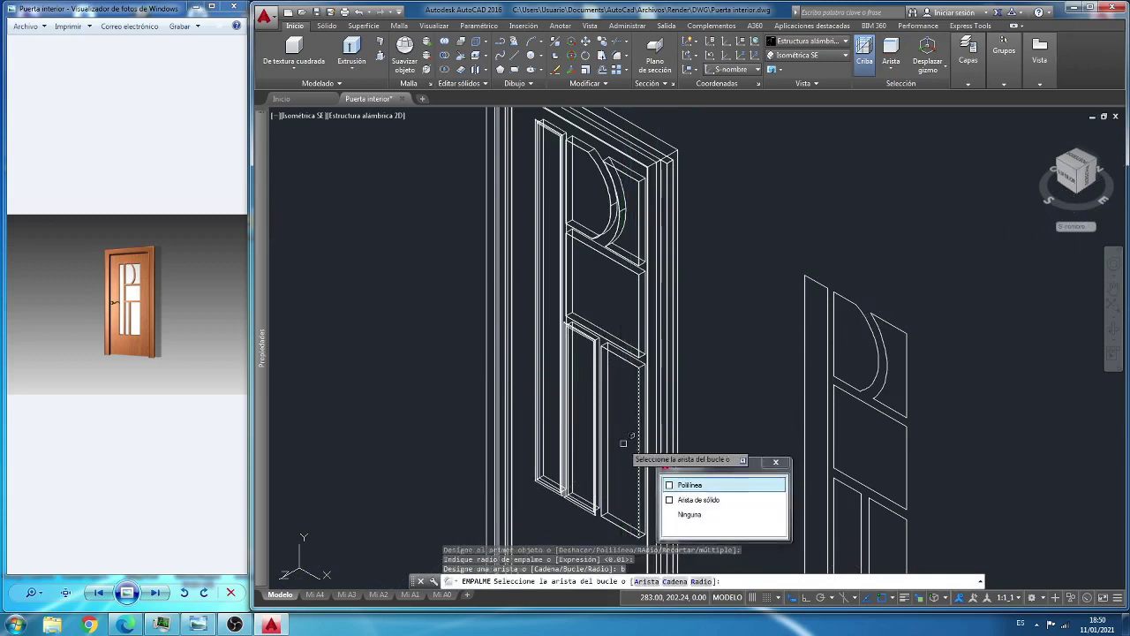
left_click(624, 443)
left_click(637, 441)
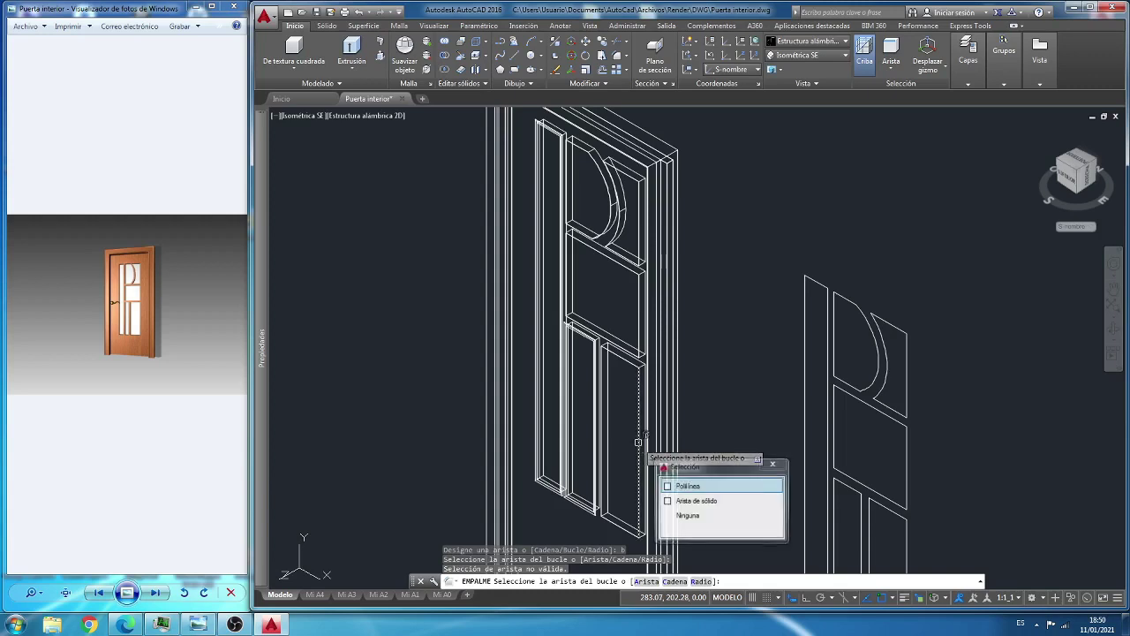
left_click(680, 500)
key("Return")
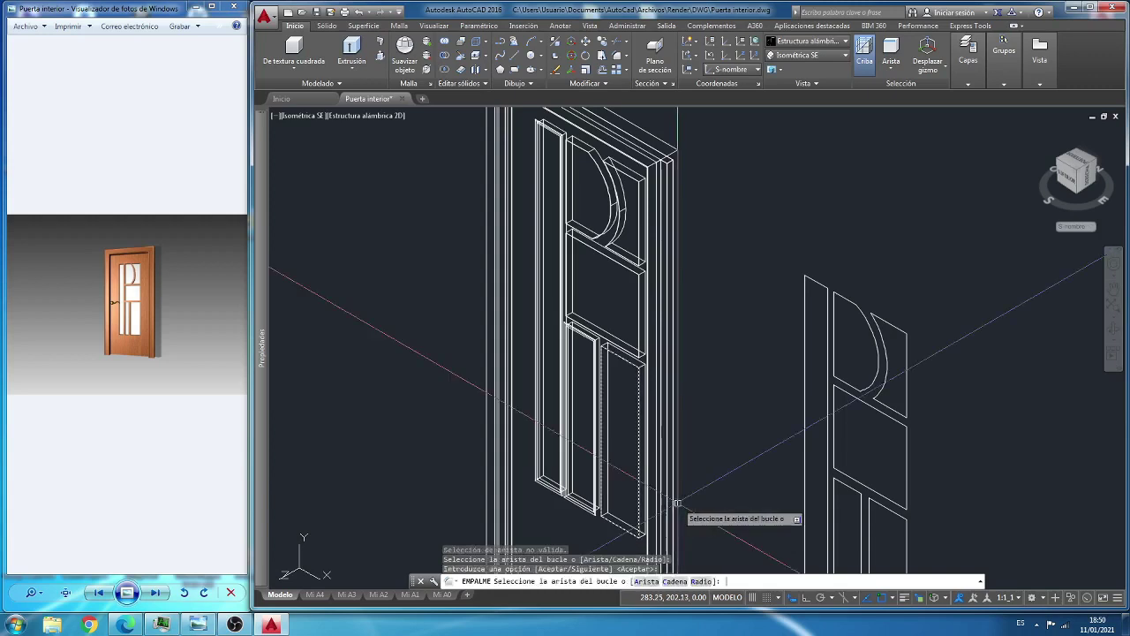
key("Return")
key("Return")
Step: Fillet the middle panel's four-edge loop at radius 0.01
type("em")
key("Return")
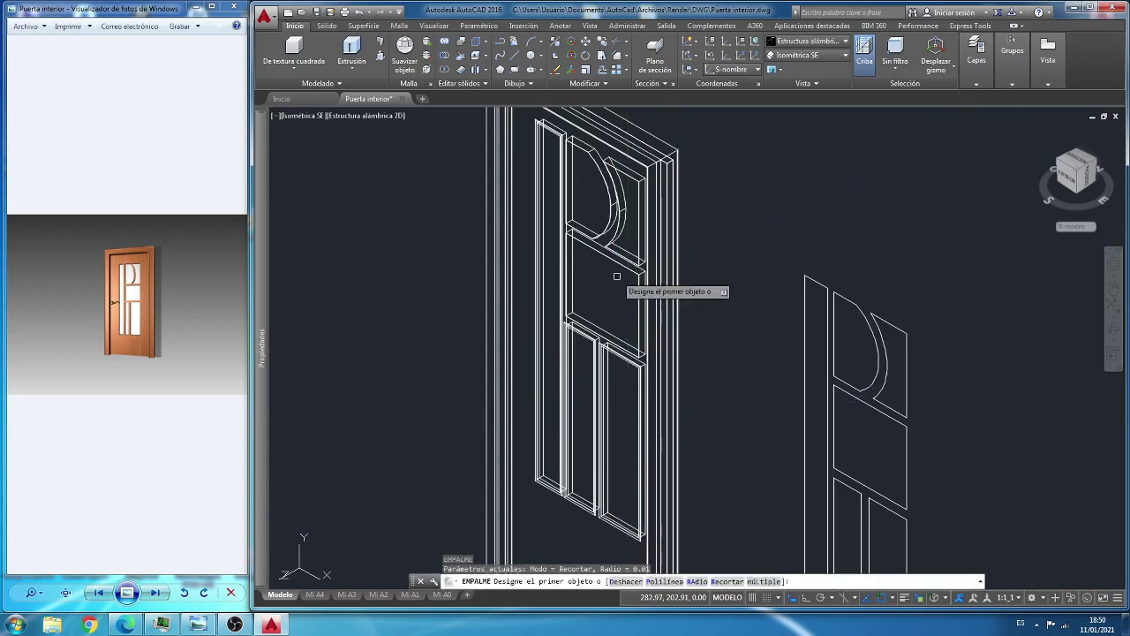
left_click(618, 276)
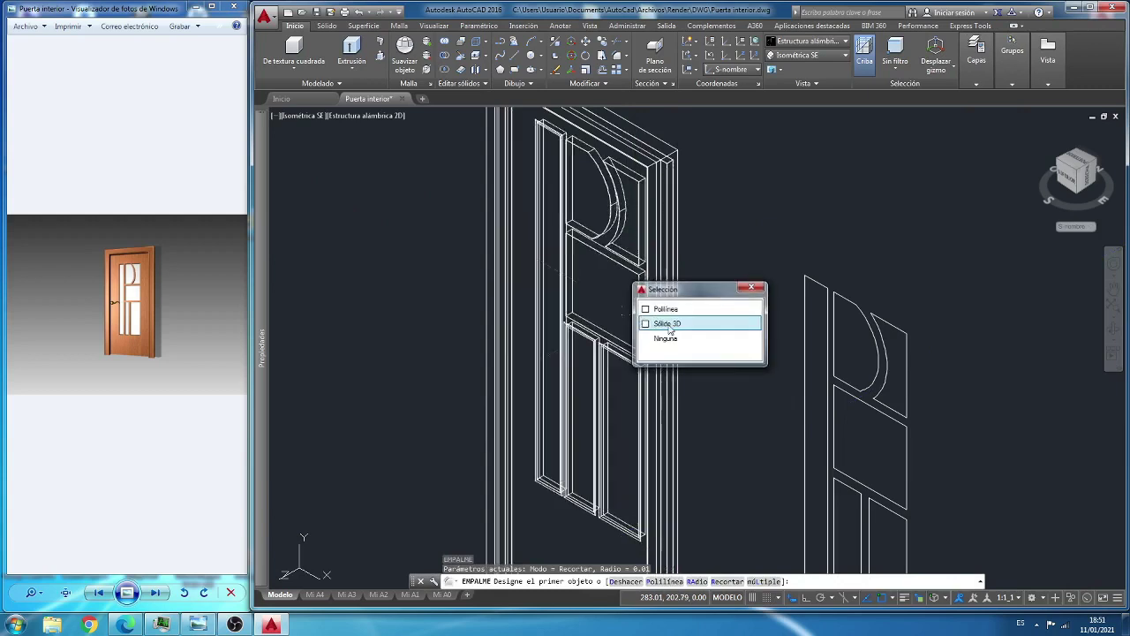
left_click(662, 323)
key("Return")
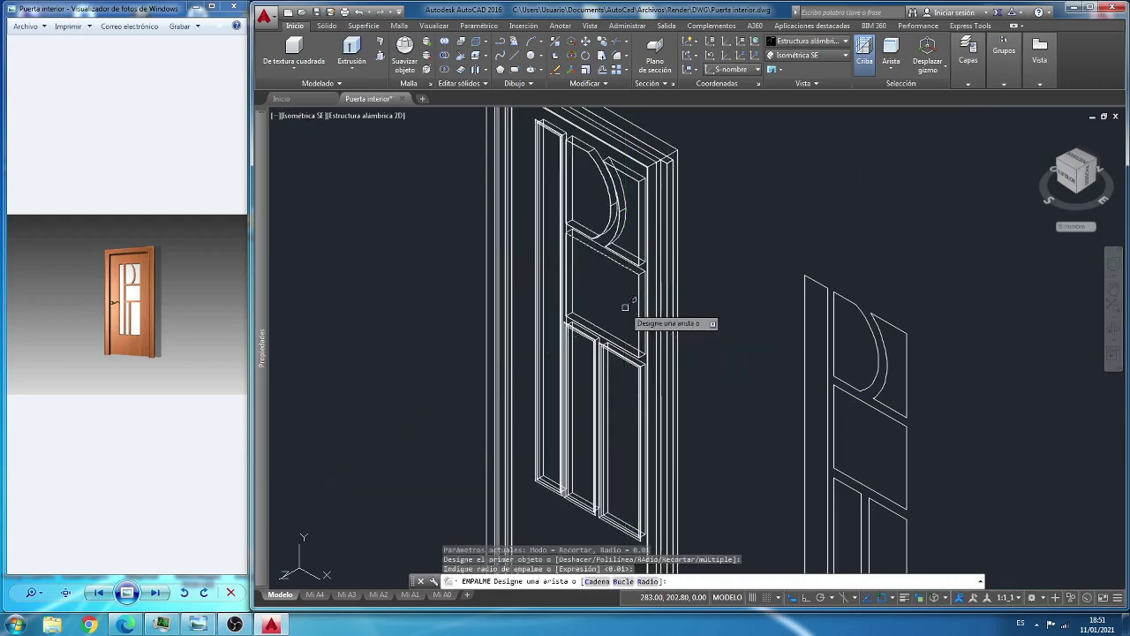
type("b")
key("Return")
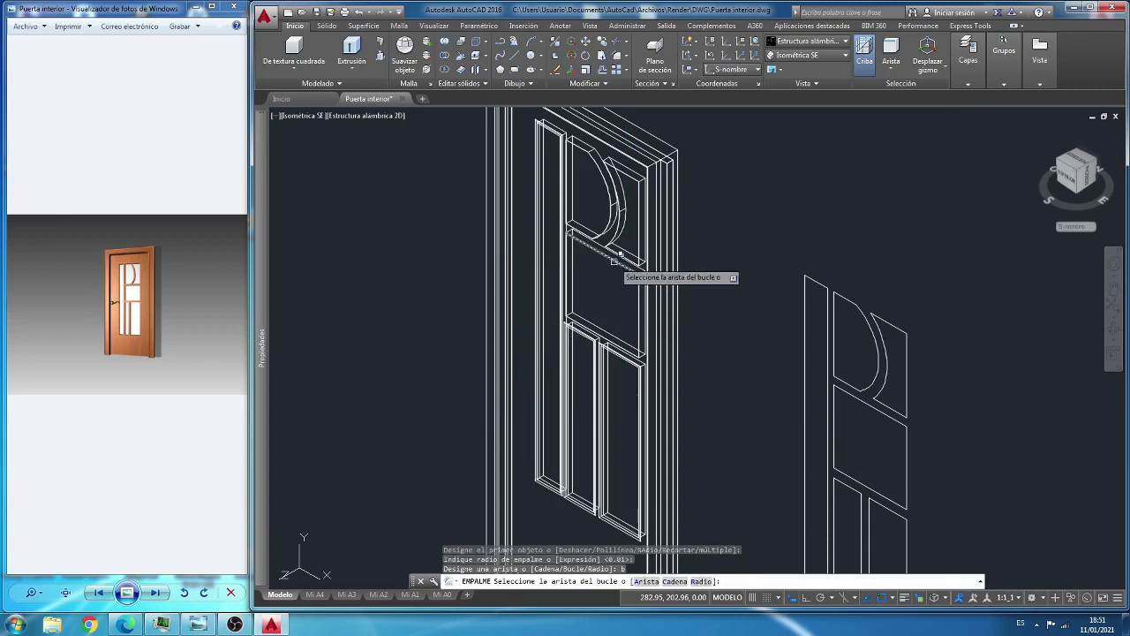
left_click(616, 261)
left_click(662, 323)
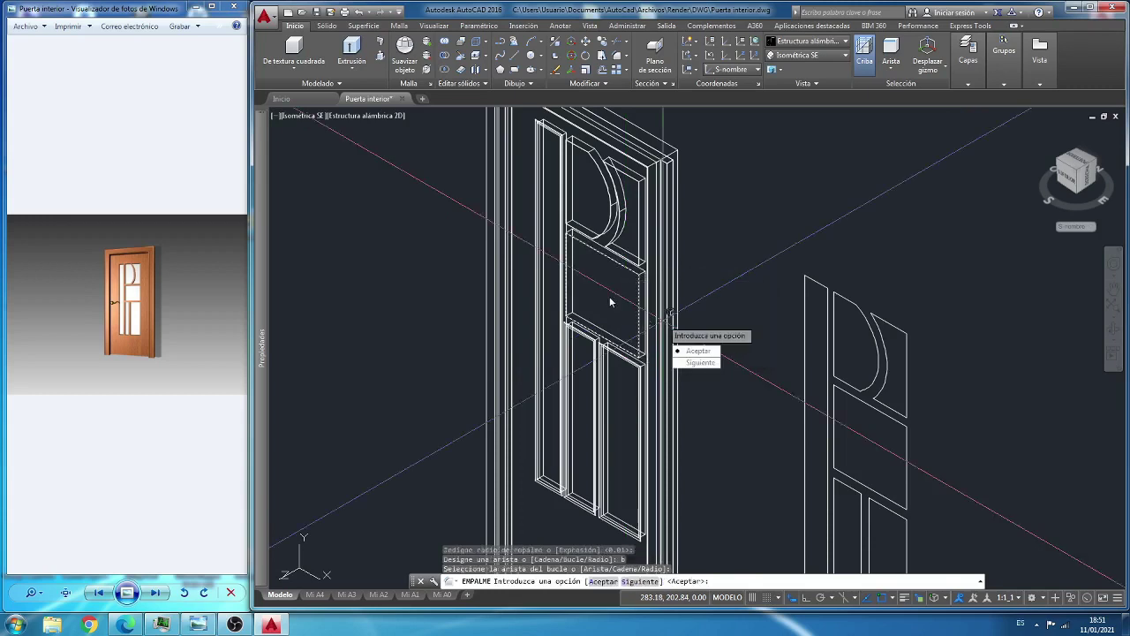
key("Return")
key("Return")
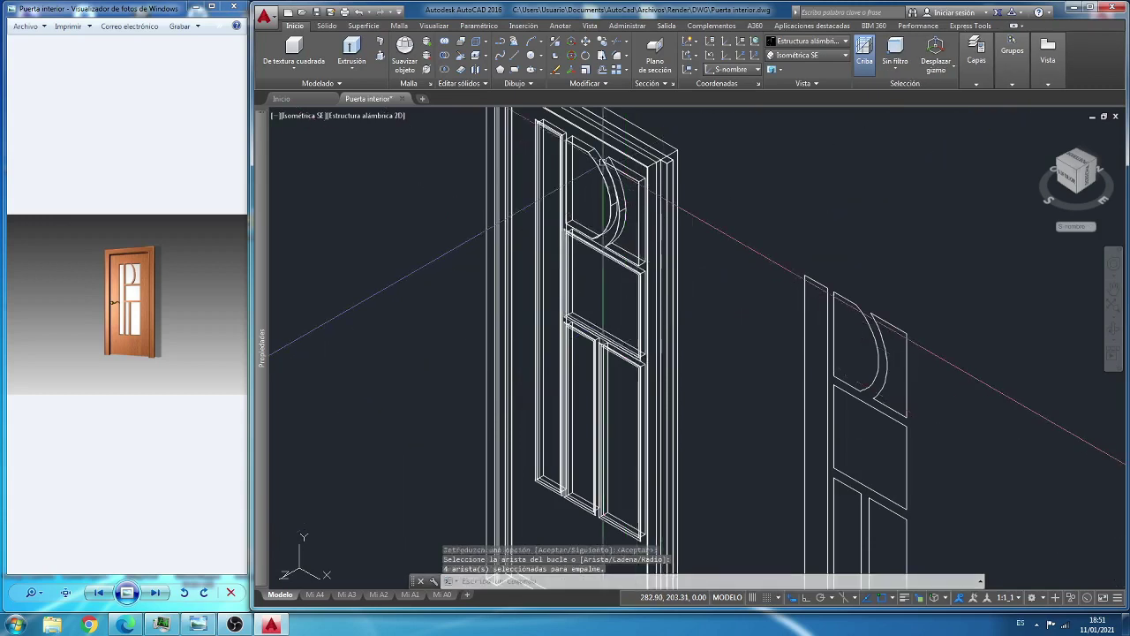
key("Return")
Step: Fillet the arched glazing opening's edge loop at radius 0.01
left_click(591, 180)
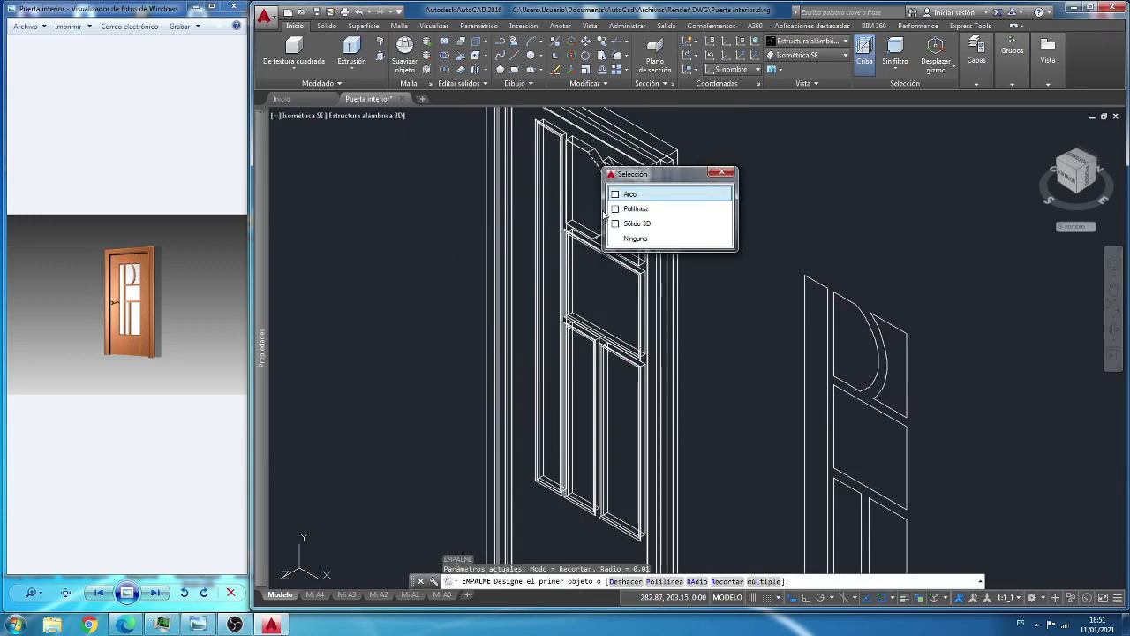
left_click(634, 223)
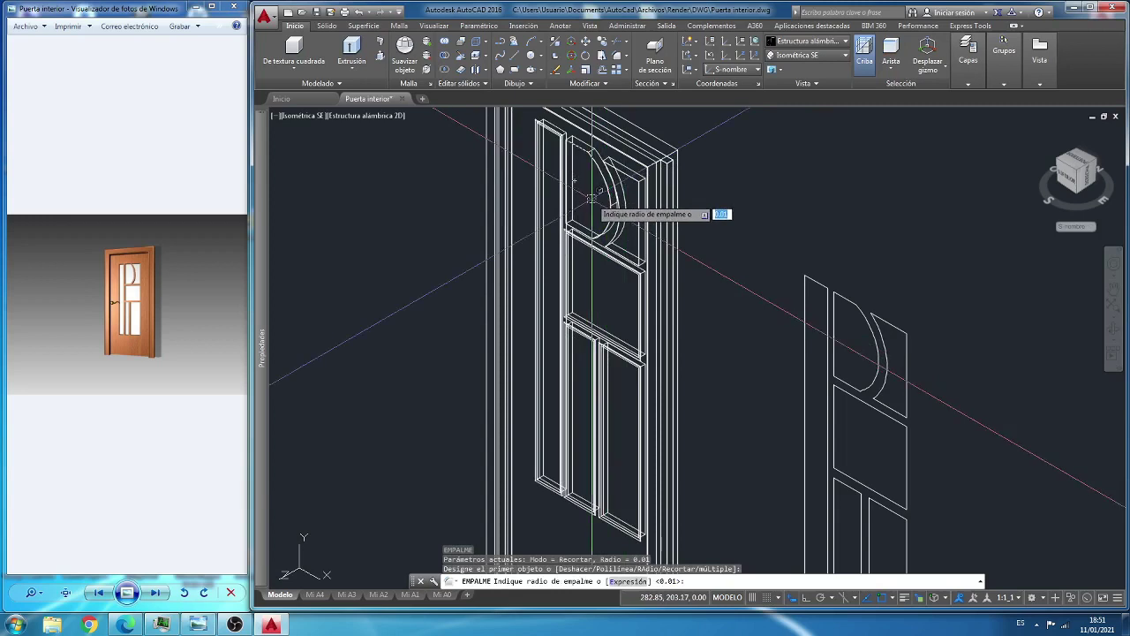
key("Return")
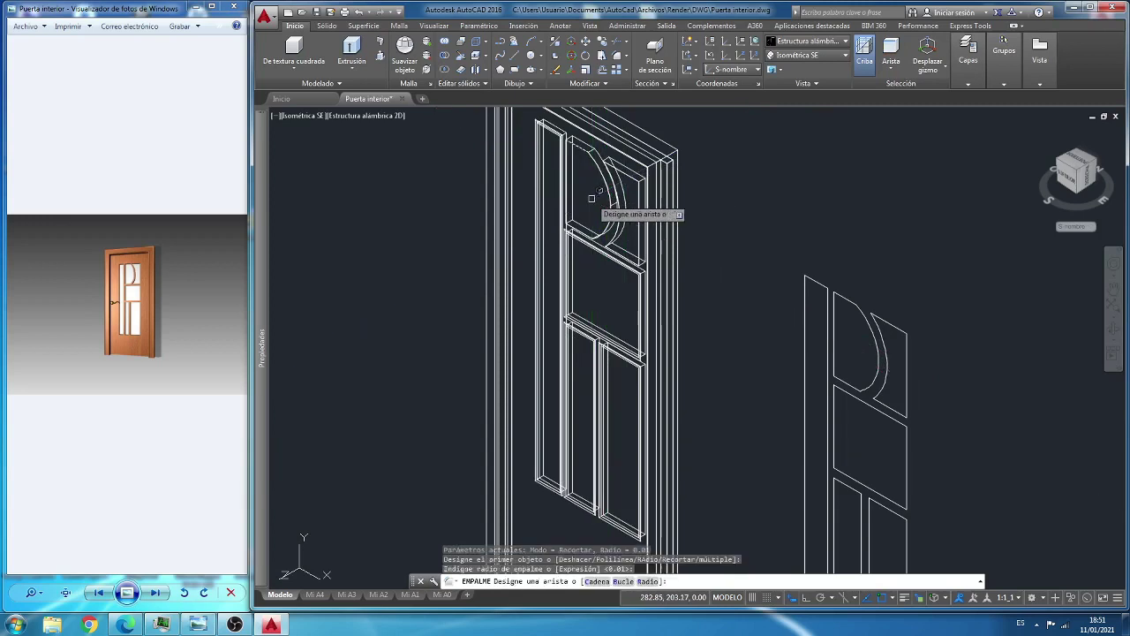
left_click(583, 145)
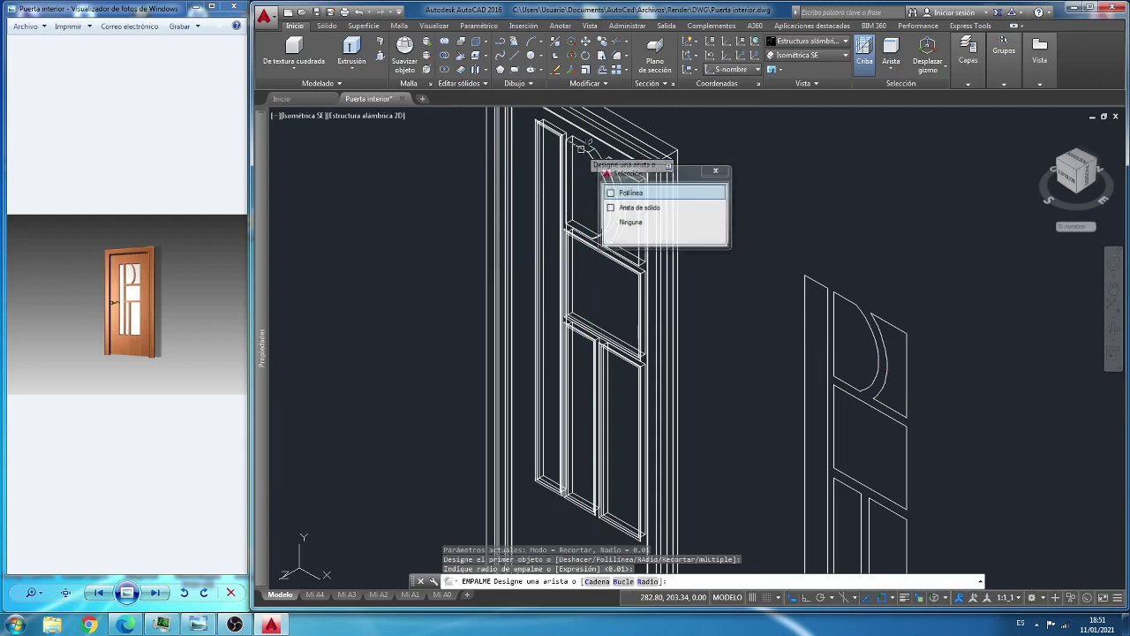
left_click(636, 210)
type("b")
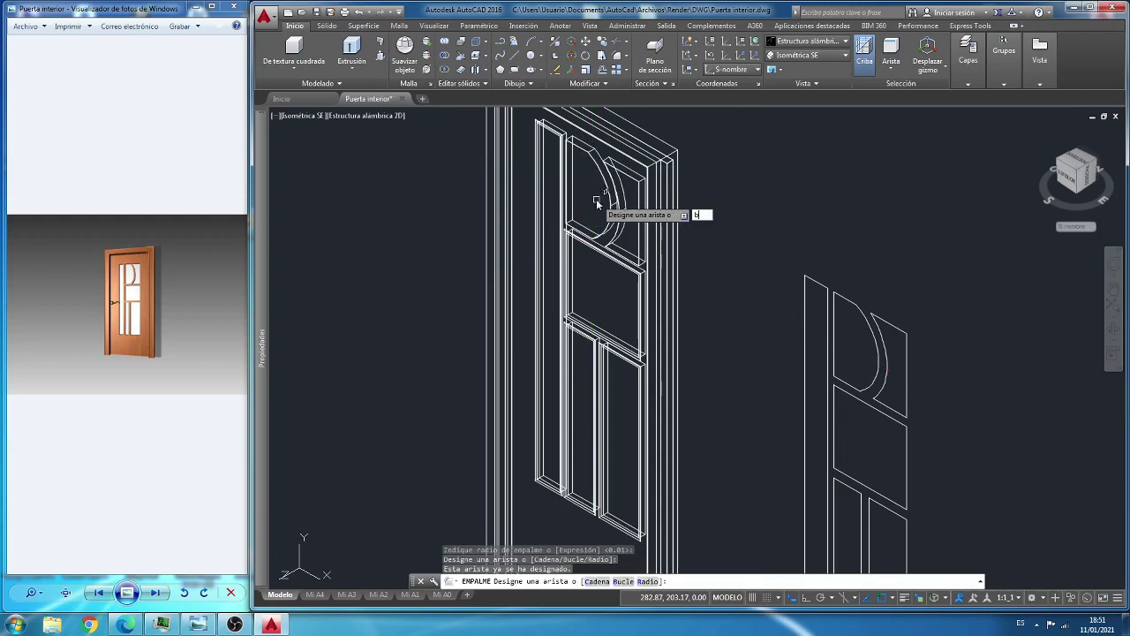
key("Return")
left_click(591, 147)
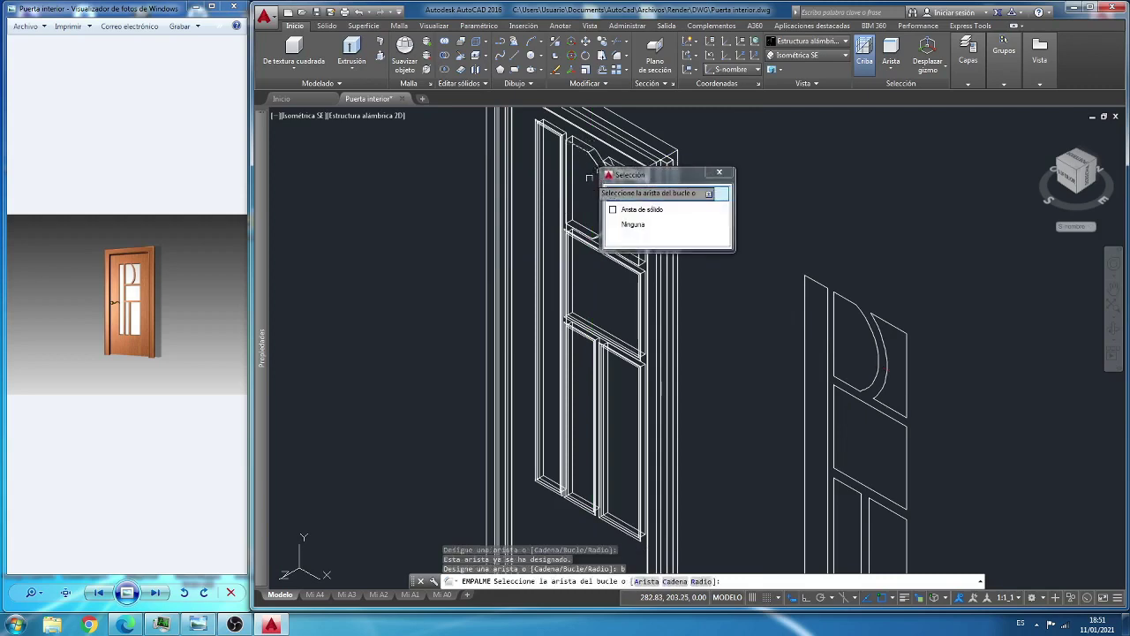
left_click(629, 211)
key("Return")
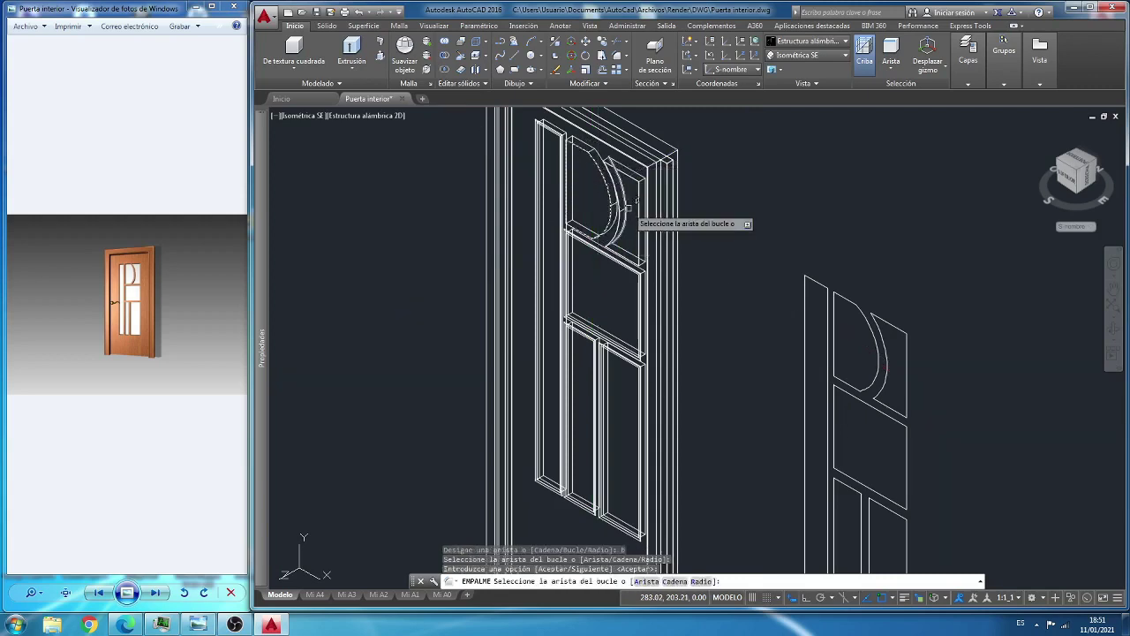
key("Return")
key("Return")
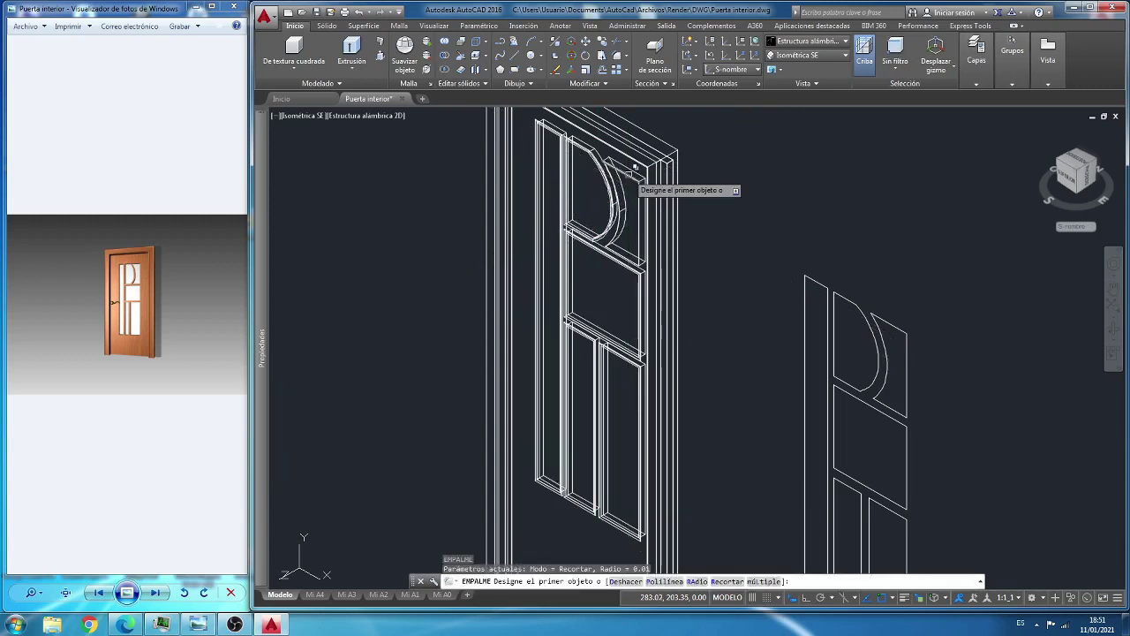
Step: Fillet the arch opening's other edge loop at 0.01, then orbit to view the door's other side
left_click(629, 176)
left_click(680, 233)
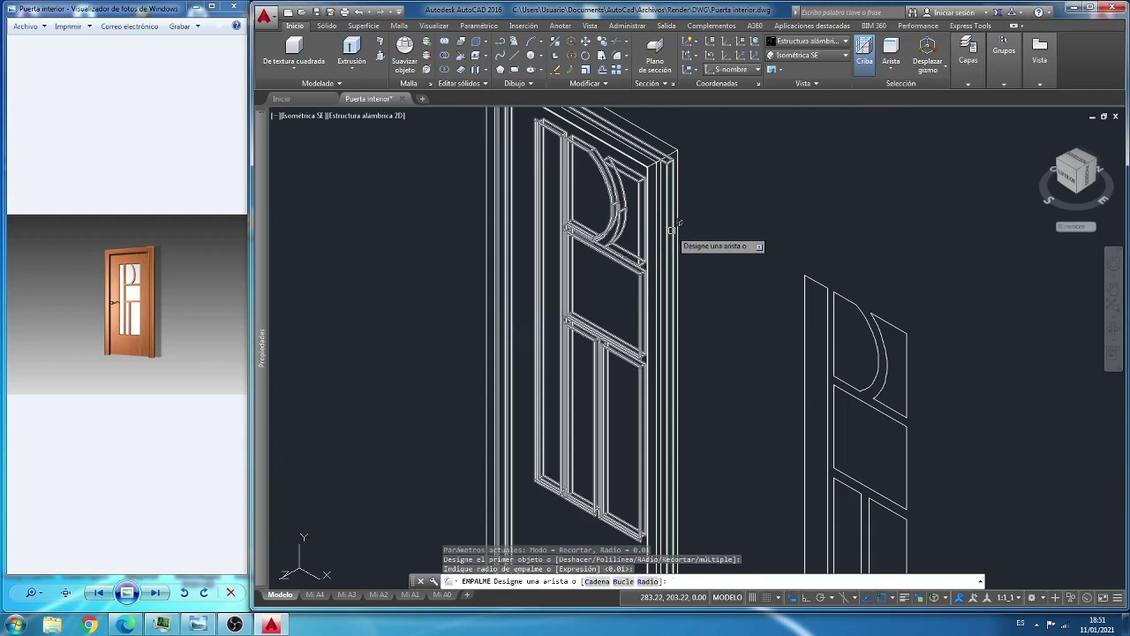
type("b")
key("Return")
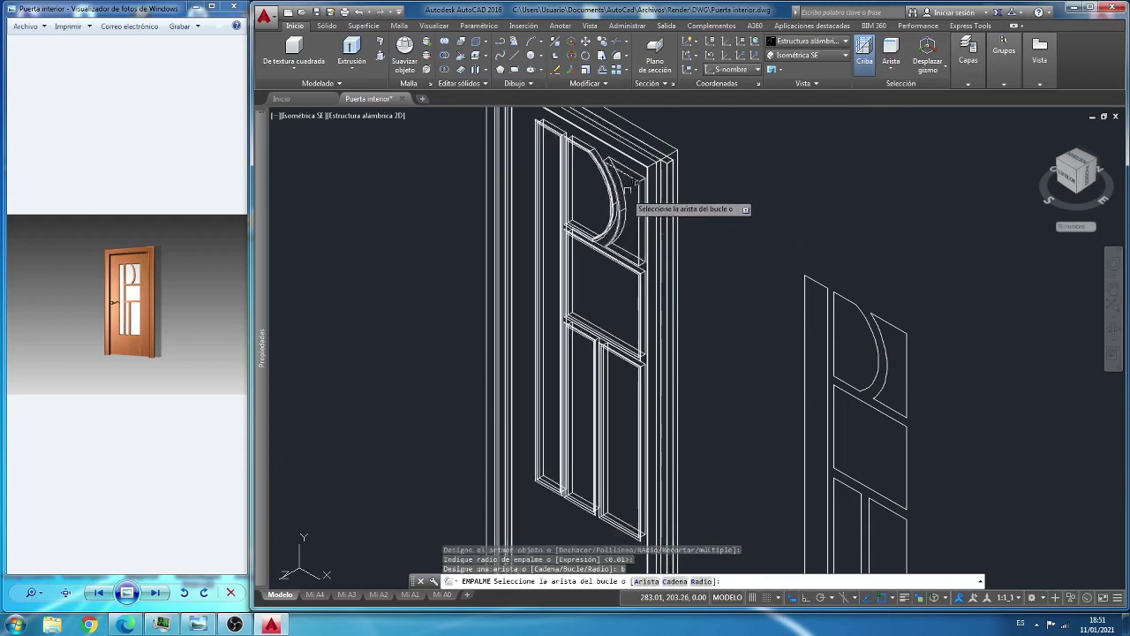
left_click(630, 173)
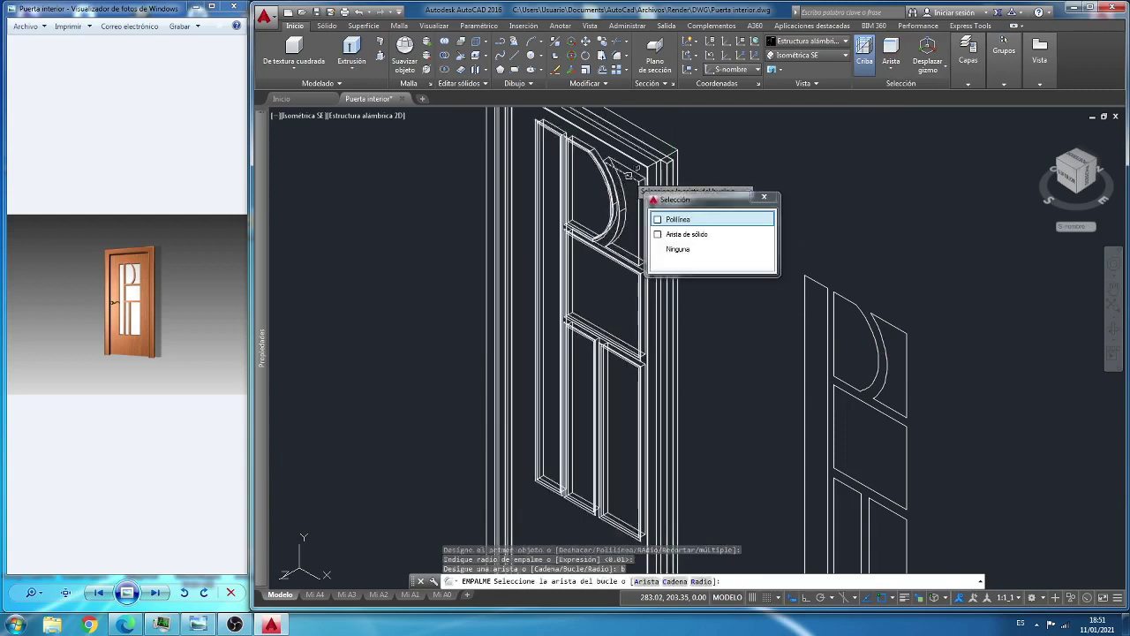
left_click(682, 234)
key("Return")
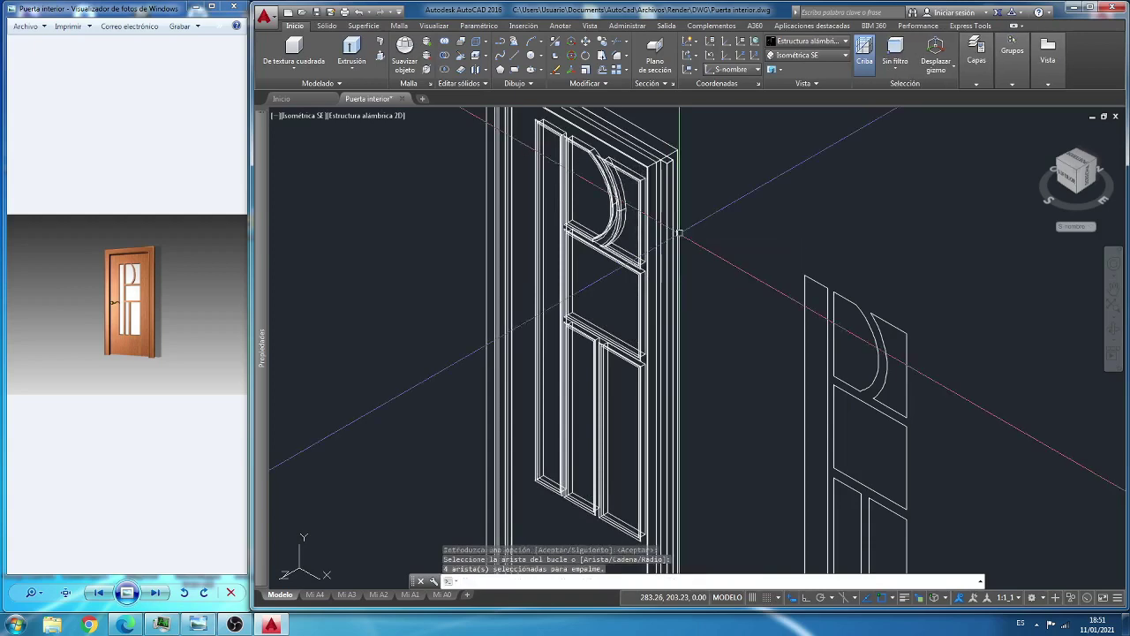
mouse_move(1111, 313)
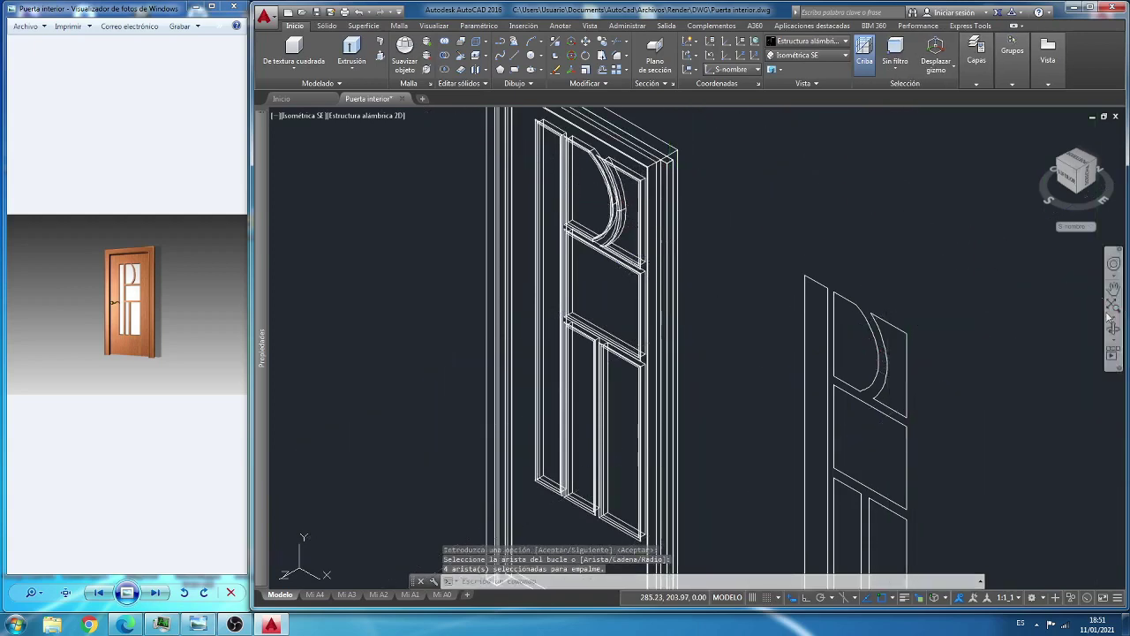
left_click(1114, 328)
left_click_drag(758, 290, 554, 276)
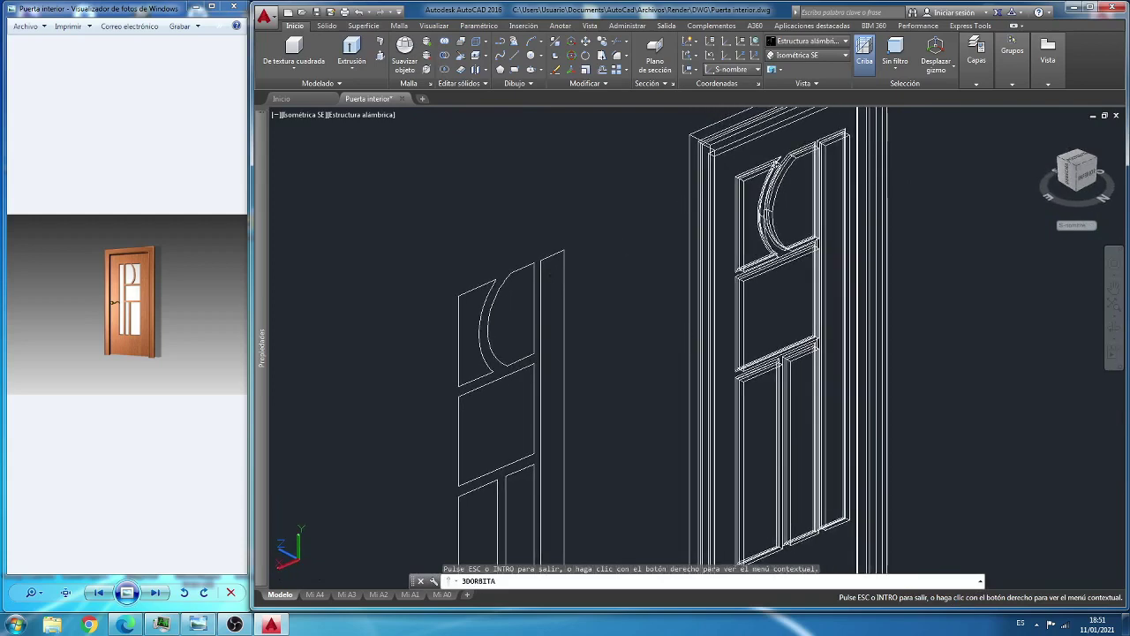
Step: Fillet the recess edge loop beside the arch at radius 0.01
right_click(755, 130)
left_click(770, 140)
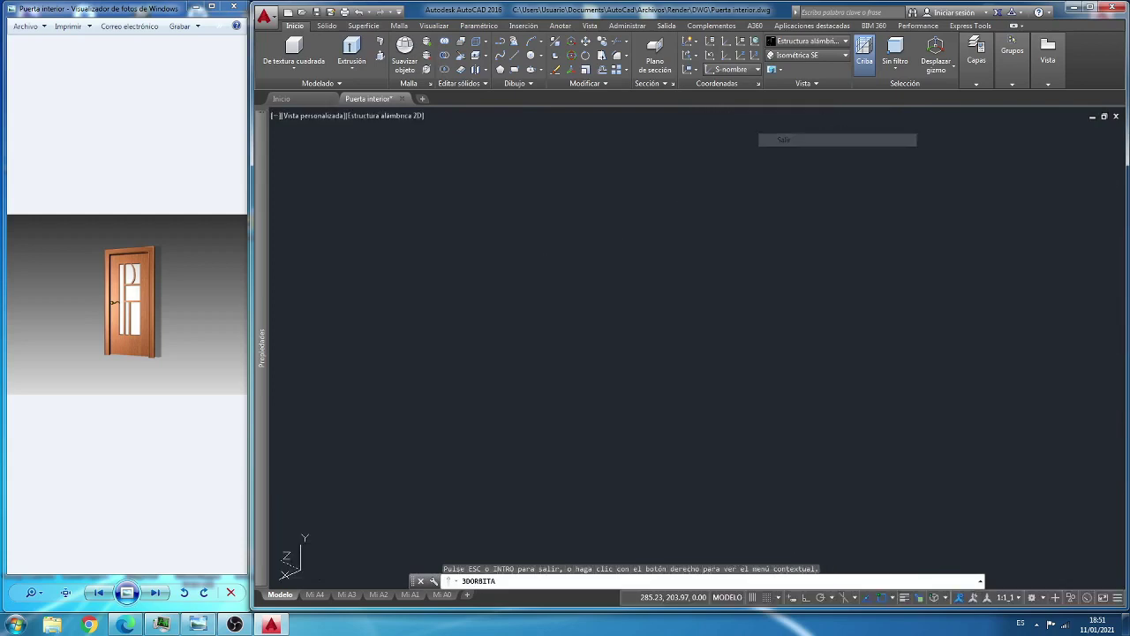
left_click(618, 56)
scroll(753, 168, "up", 5)
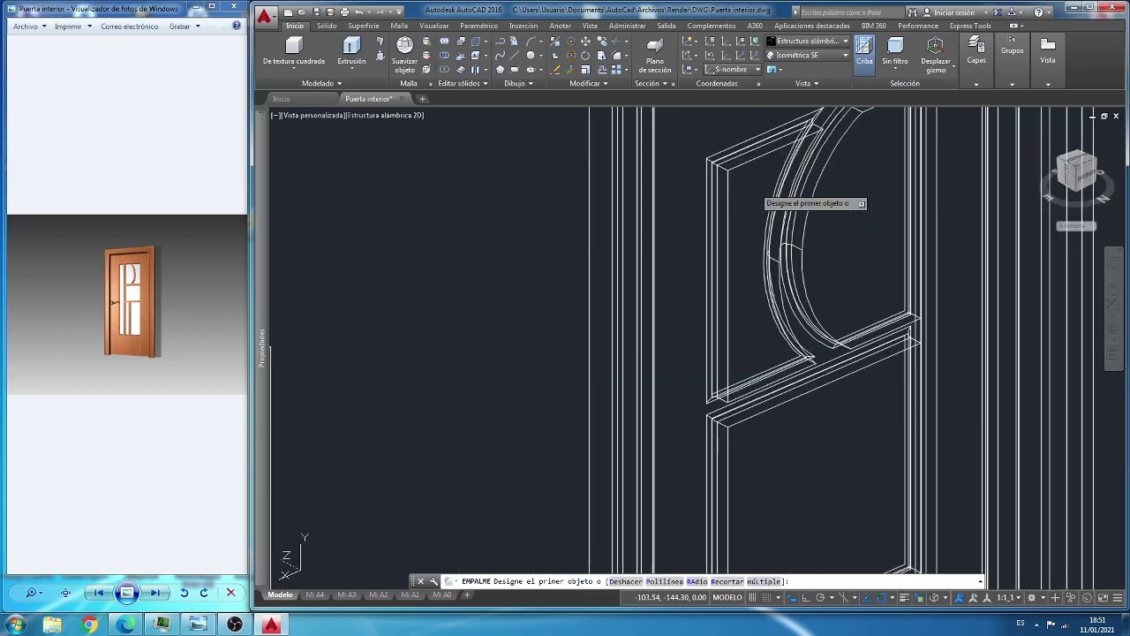
type("r")
key("Return")
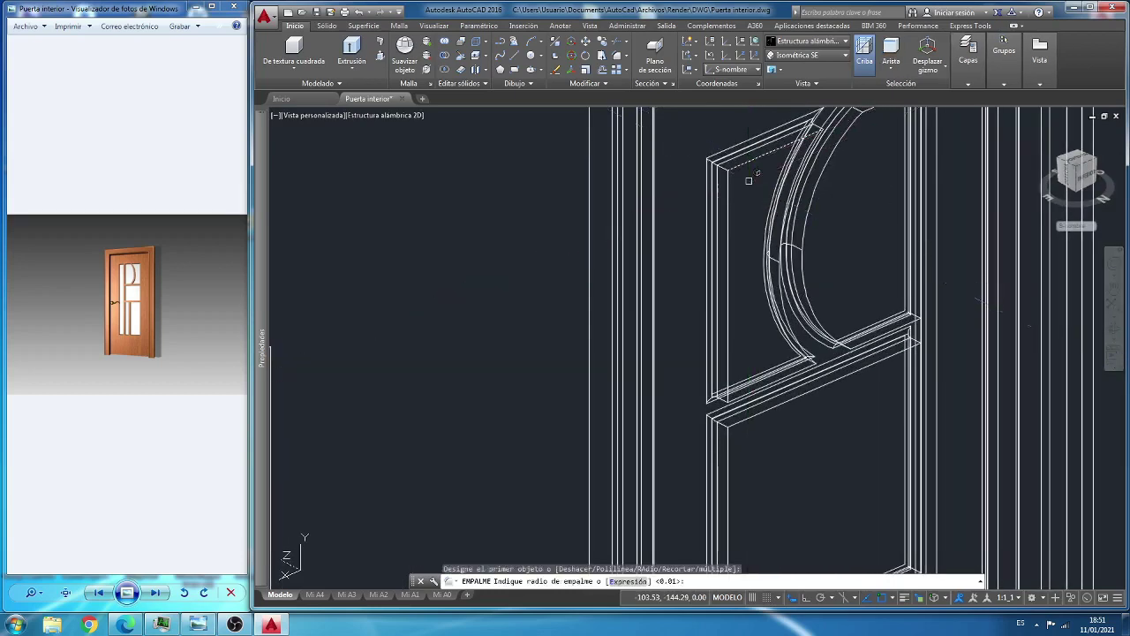
key("Return")
type("b")
key("Return")
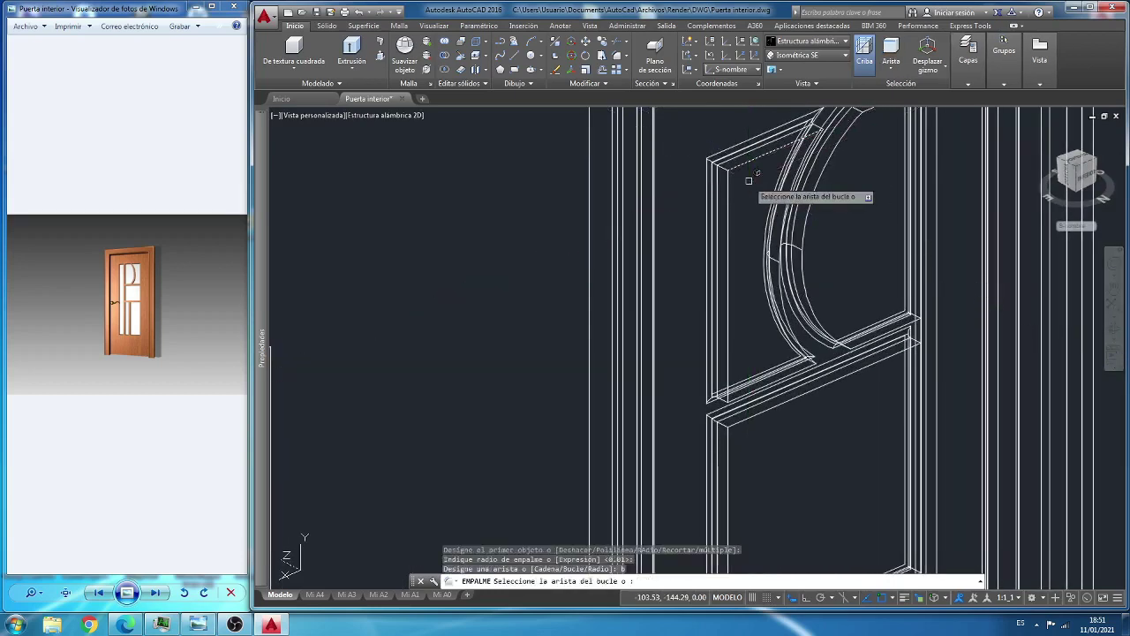
left_click(753, 164)
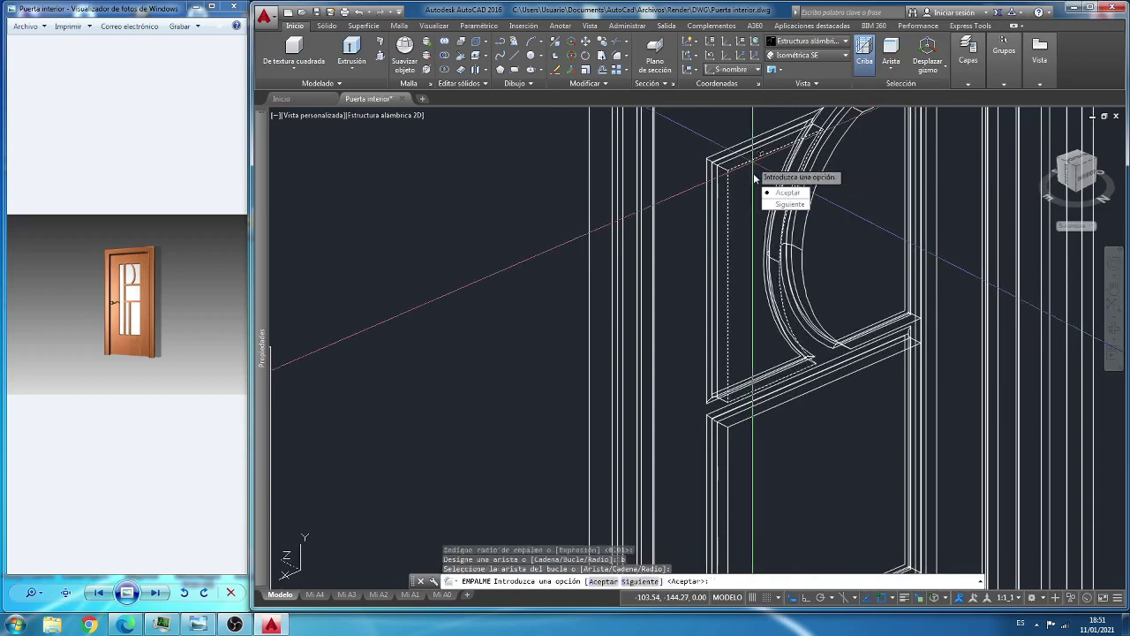
key("Return")
key("Return")
Step: Fillet the four-edge loop around the arched glazing at 0.01
scroll(791, 239, "down", 2)
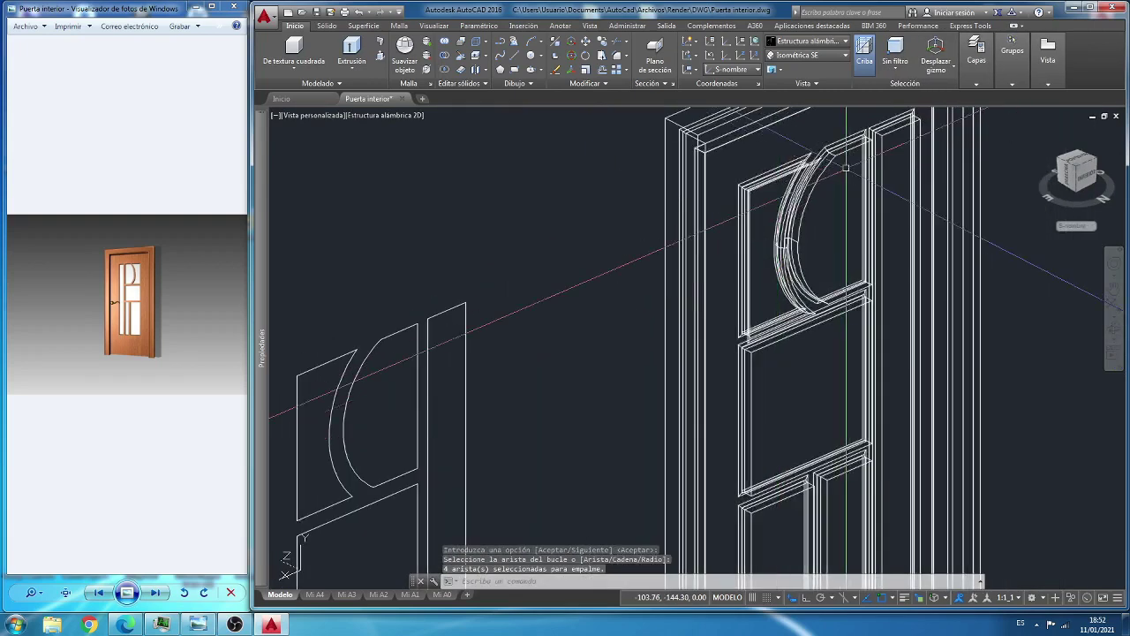
key("Return")
type("r")
key("Return")
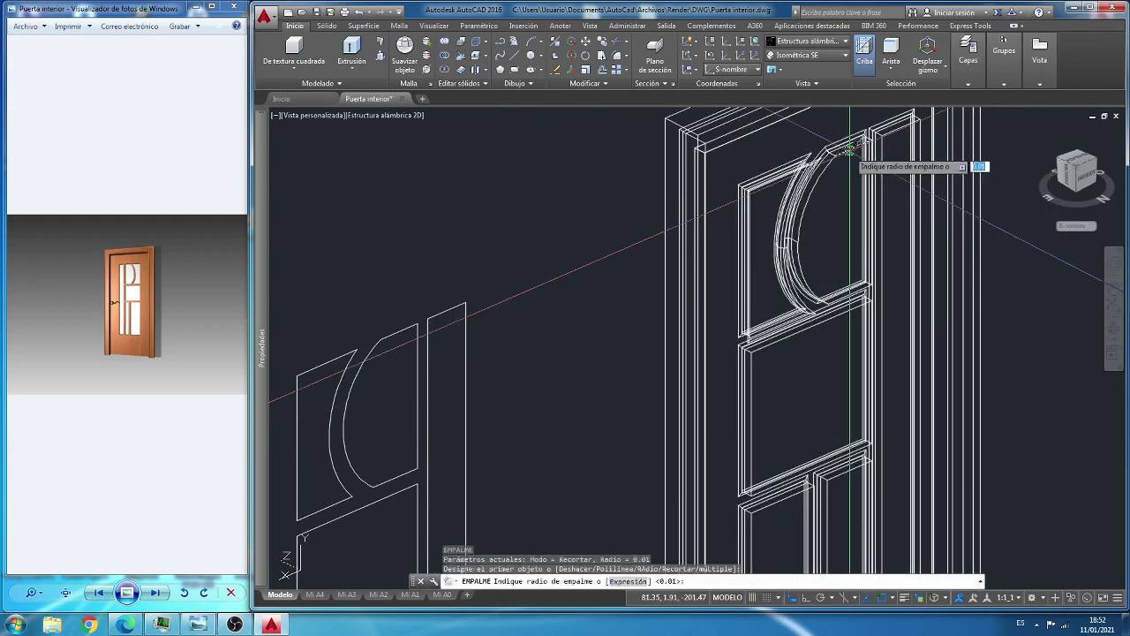
key("Return")
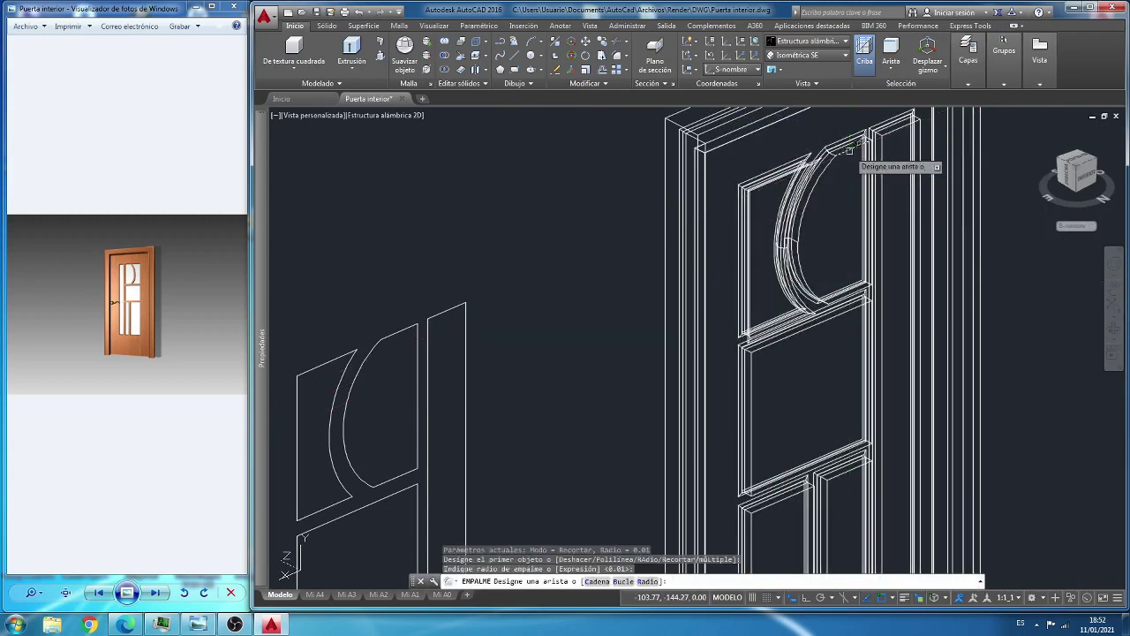
type("b")
key("Return")
left_click(851, 153)
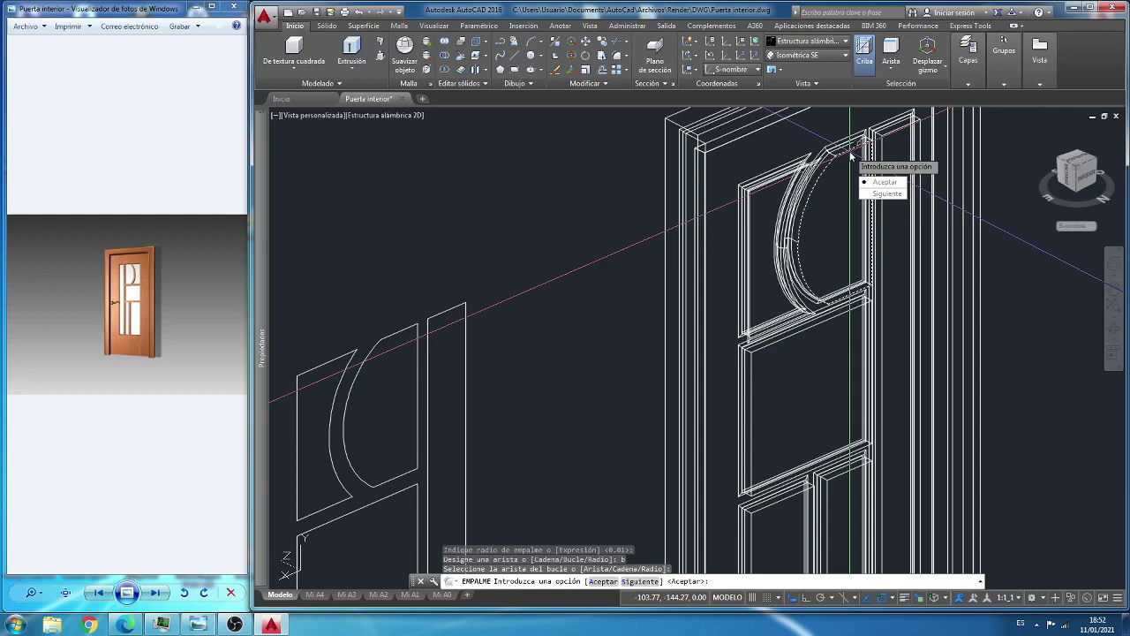
key("Return")
key("Return")
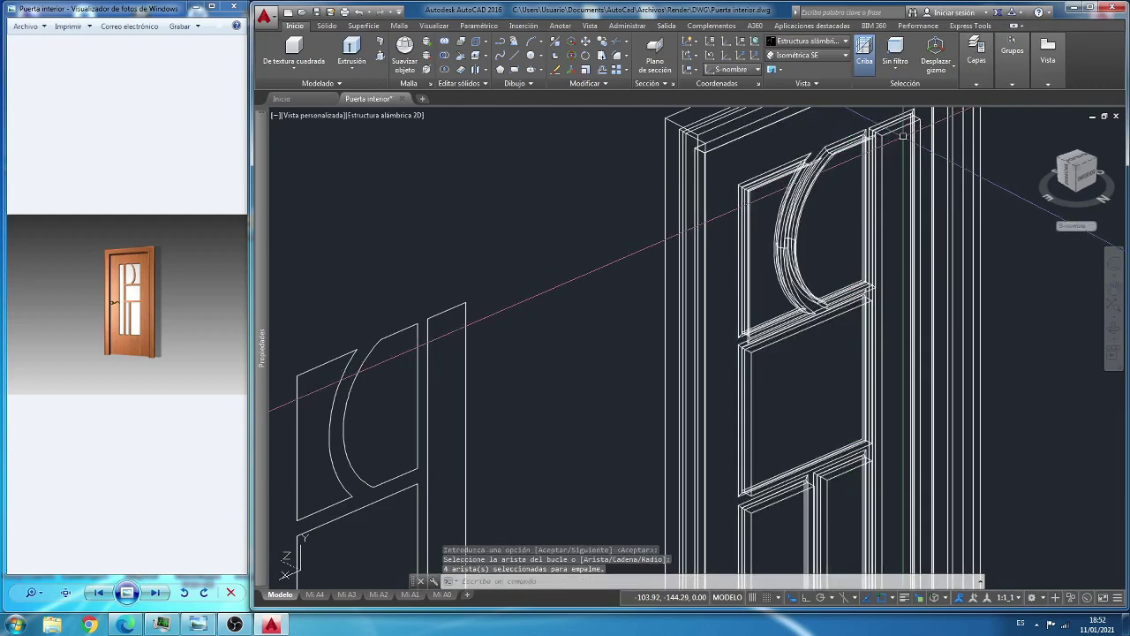
Step: Fillet the top-right recess edge loop at 0.01 radius
key("Return")
left_click(902, 133)
key("Return")
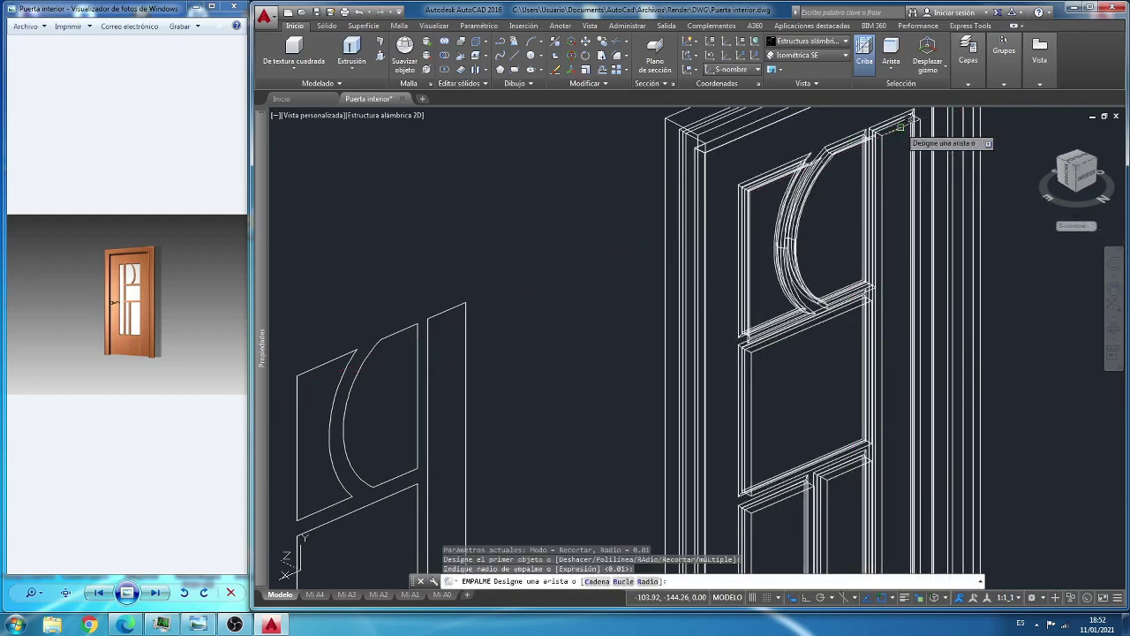
type("b")
key("Return")
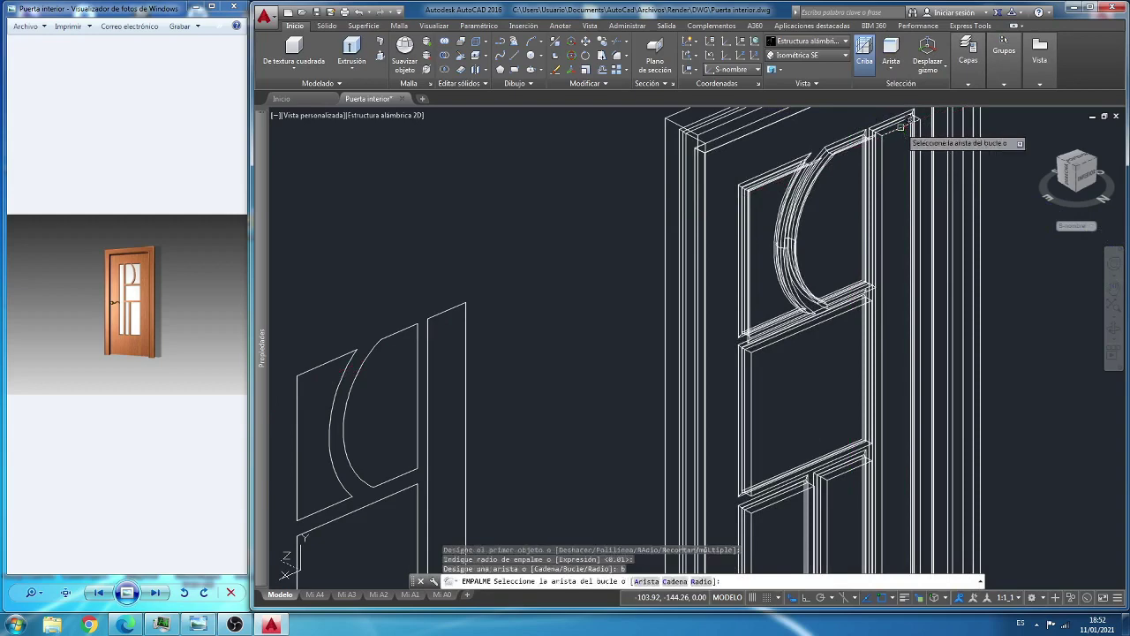
left_click(901, 132)
key("Return")
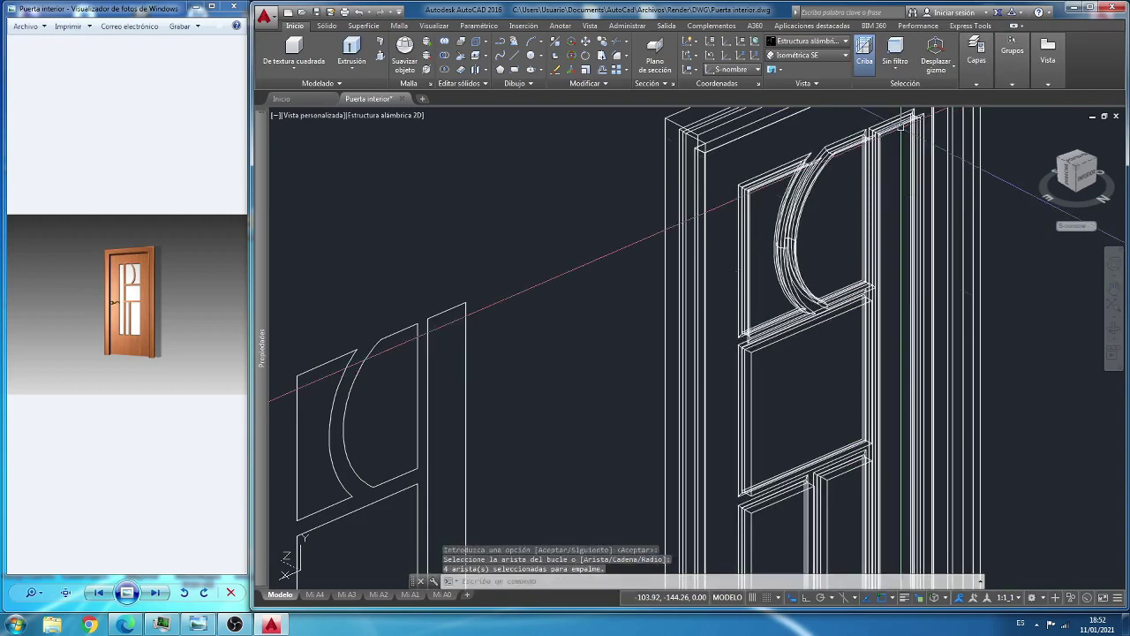
Step: Fillet the recess edge loop below the arch panel at 0.01 radius
key("Return")
type("r")
key("Return")
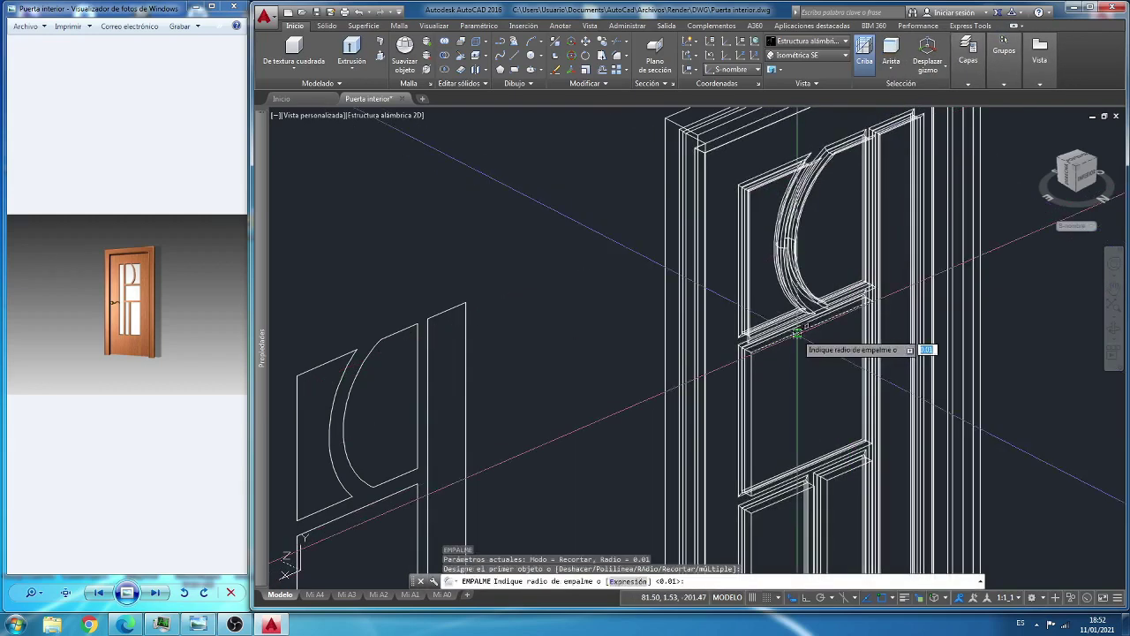
key("Return")
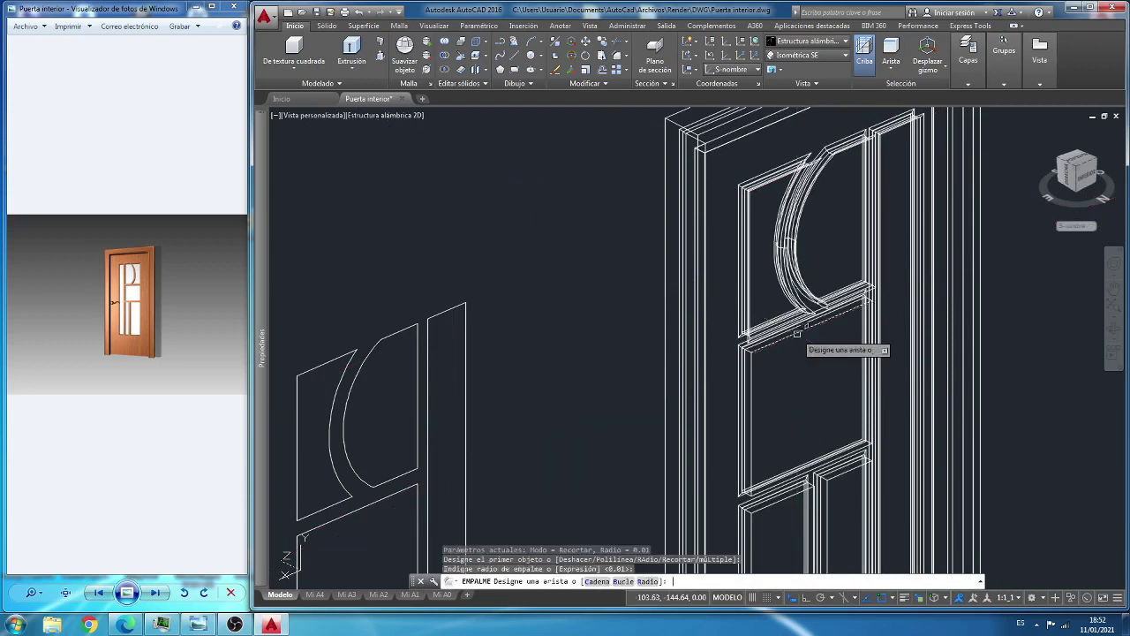
type("b")
key("Return")
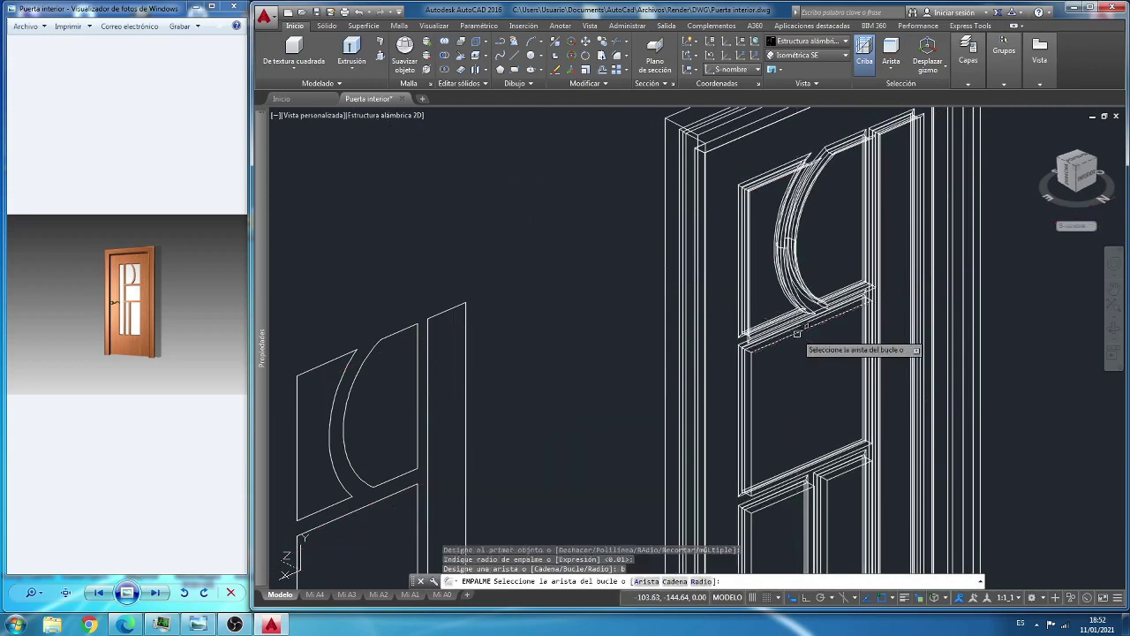
left_click(797, 334)
left_click(821, 365)
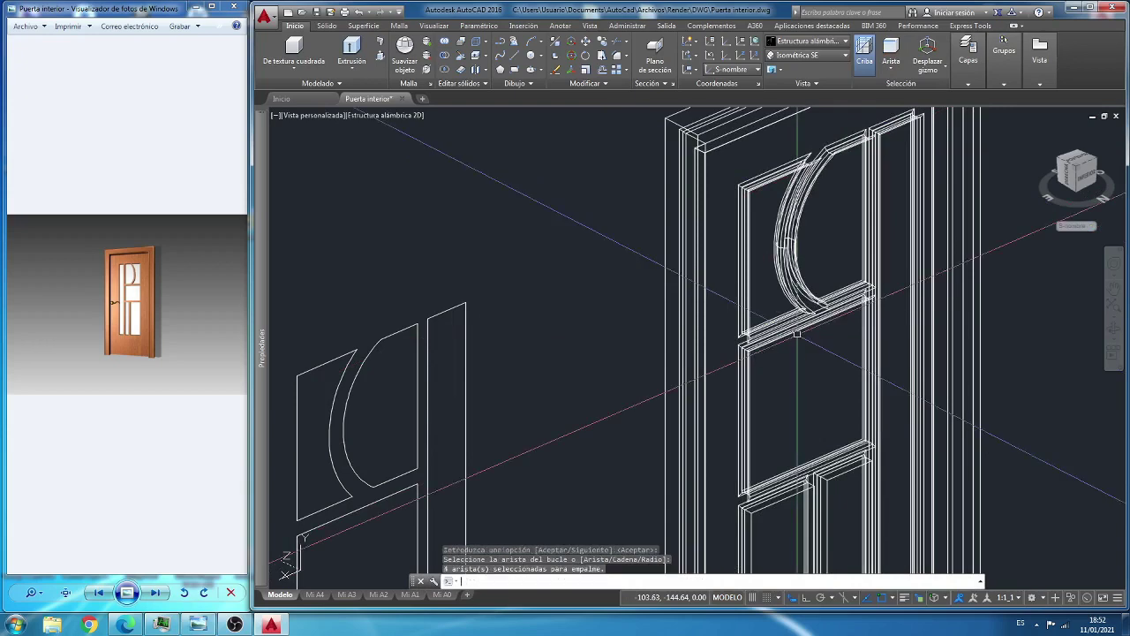
Step: Fillet the lower-left panel's recess edge loop at radius 0.01 with EMPALME
scroll(767, 310, "down", 2)
type("empalme")
key("Return")
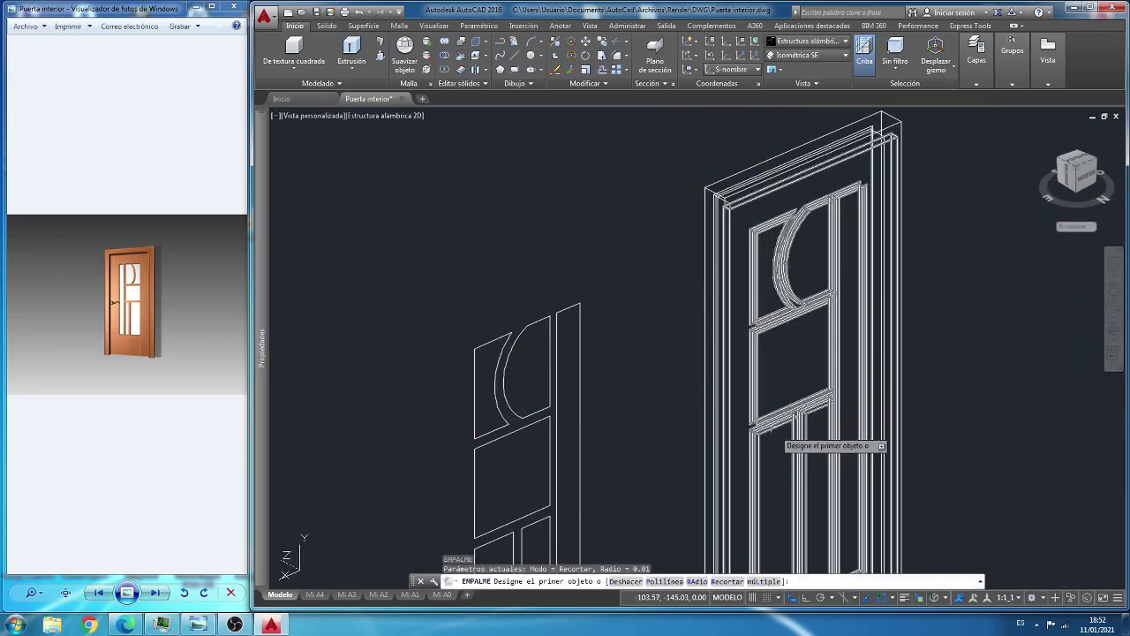
type("ra")
key("Return")
key("Return")
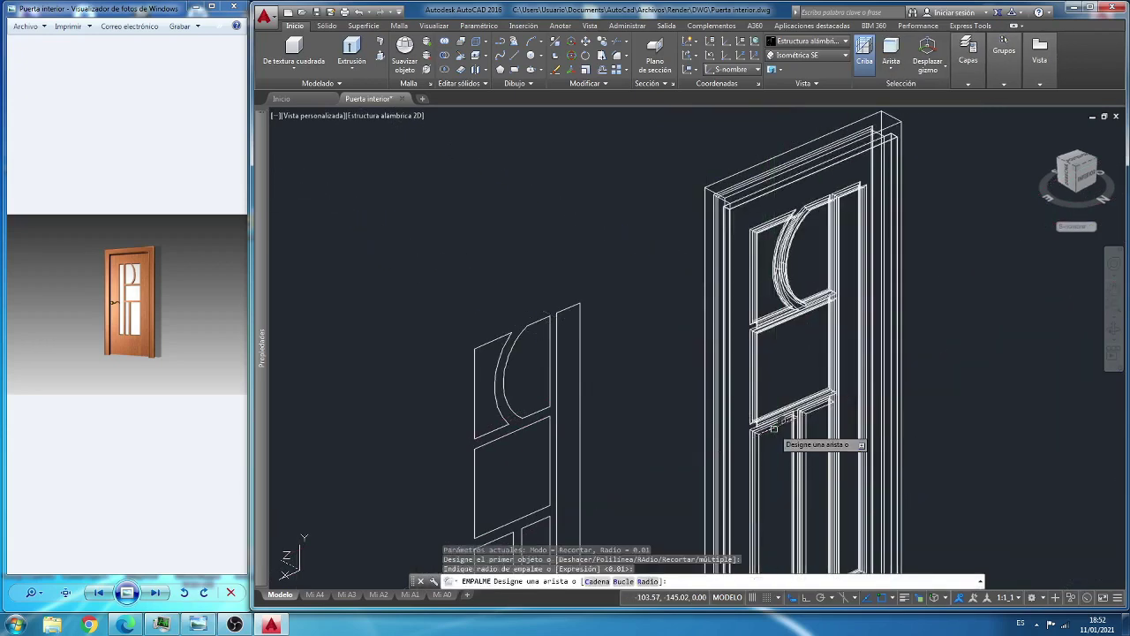
key("Return")
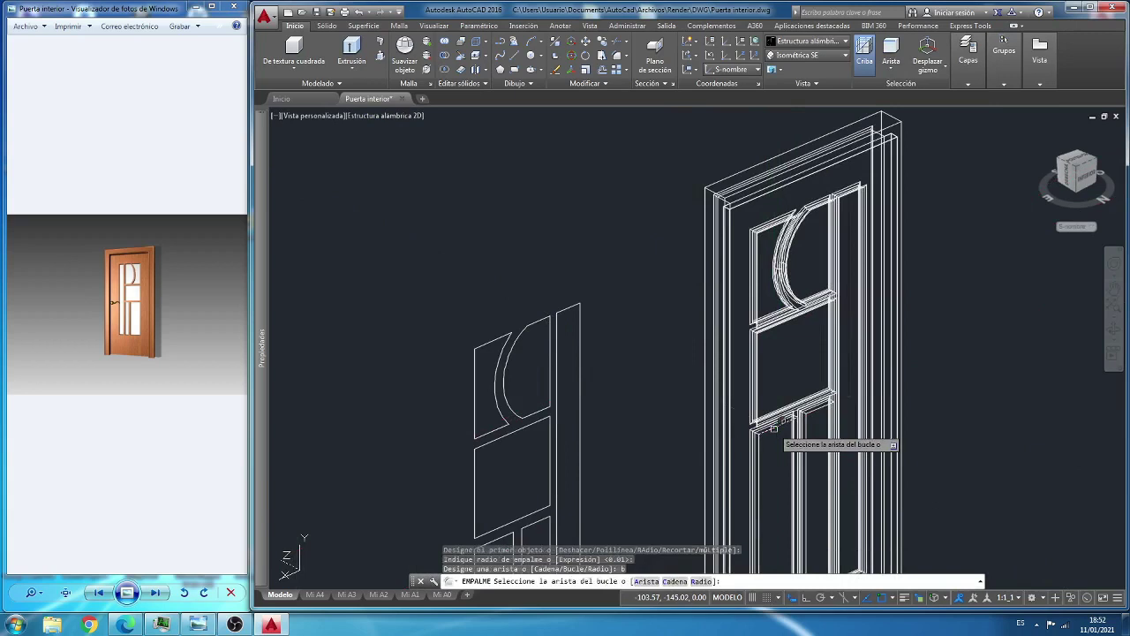
left_click(775, 429)
key("Return")
key("Return")
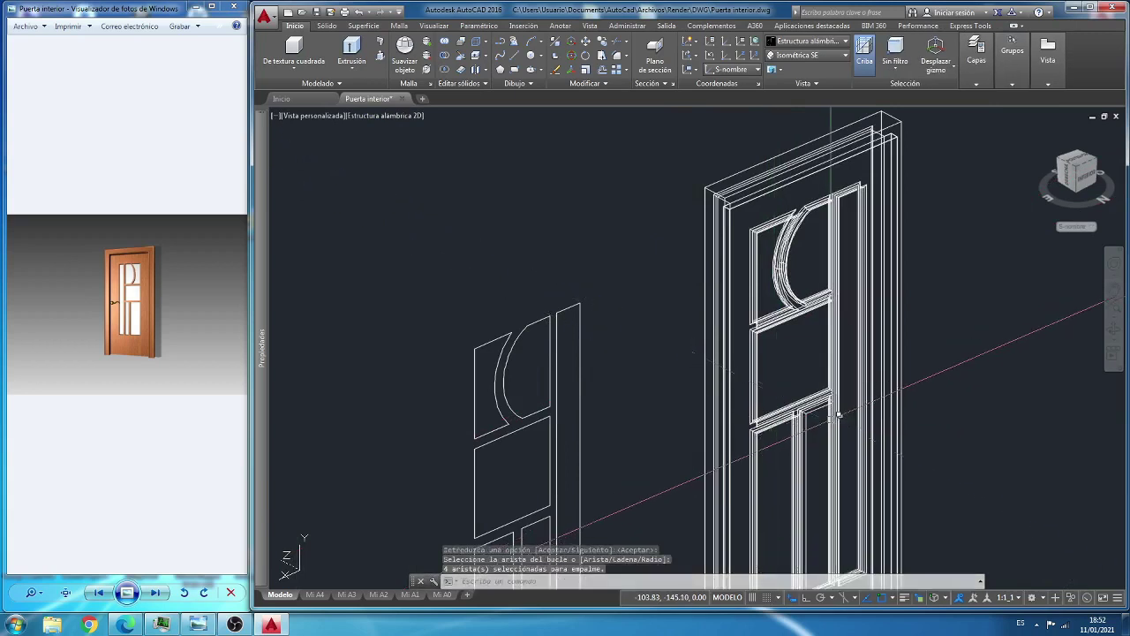
type("em")
key("Return")
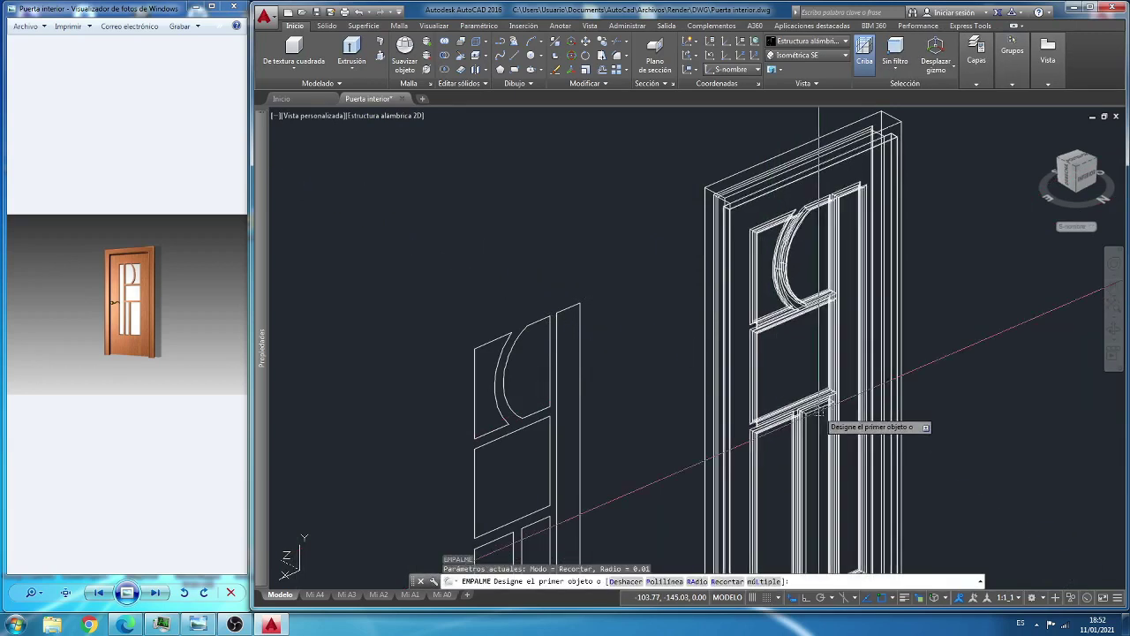
Step: Fillet the lower-right panel's recess edge loop at 0.01, then zoom out
left_click(820, 411)
key("Return")
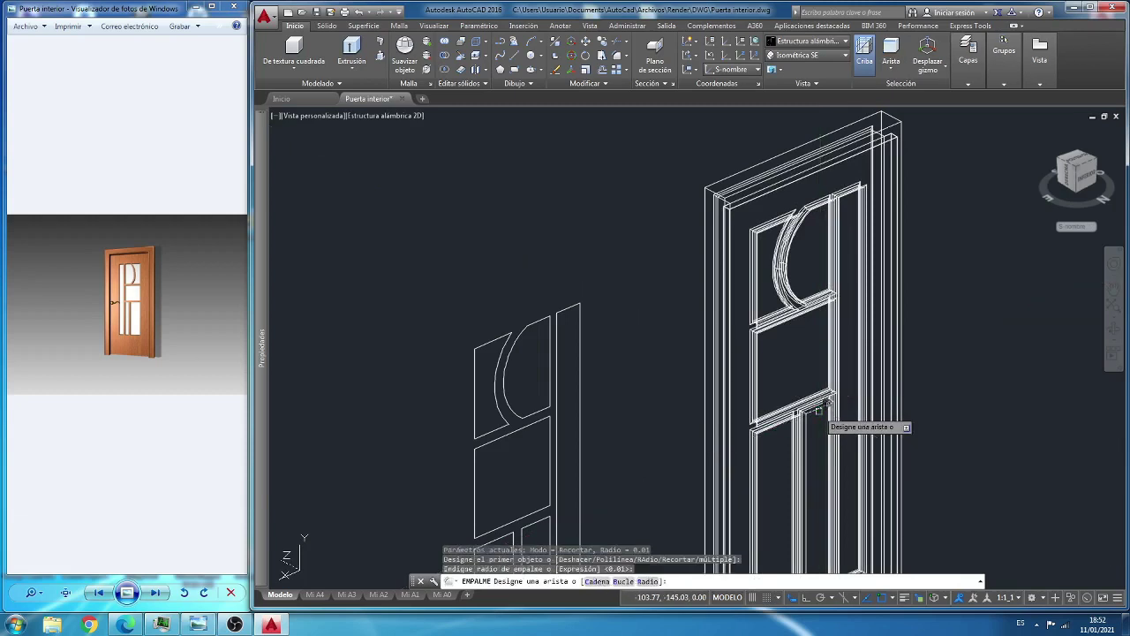
type("b")
key("Return")
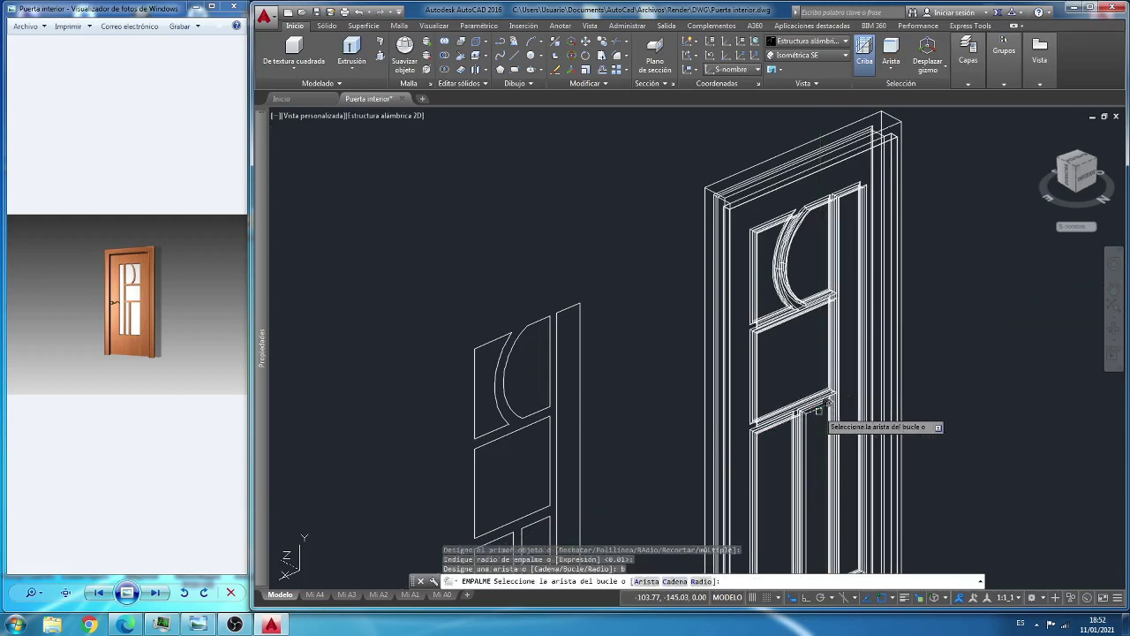
left_click(820, 410)
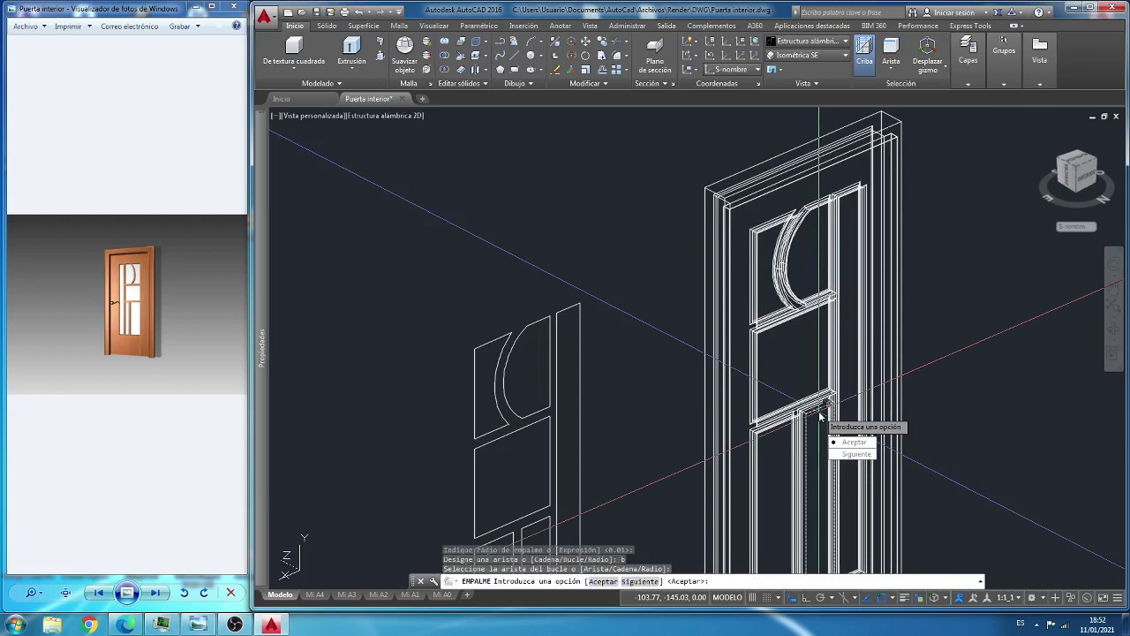
key("Return")
key("Return")
scroll(794, 375, "down", 2)
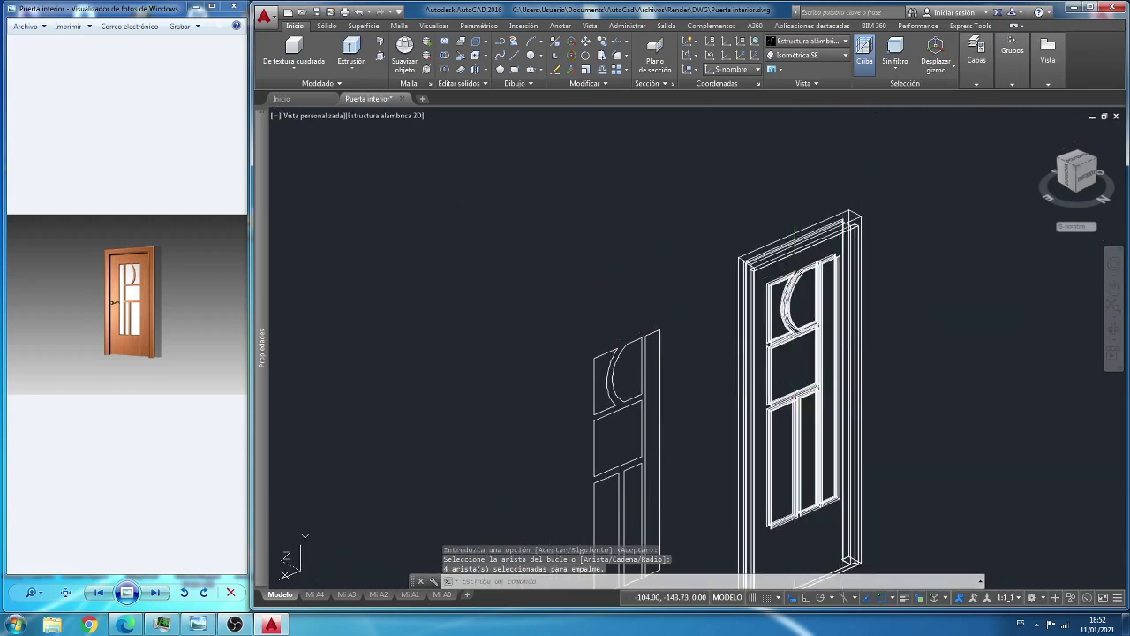
Step: In southeast isometric view, join the four arch segments of the copied door outline into two polylines
left_click(811, 55)
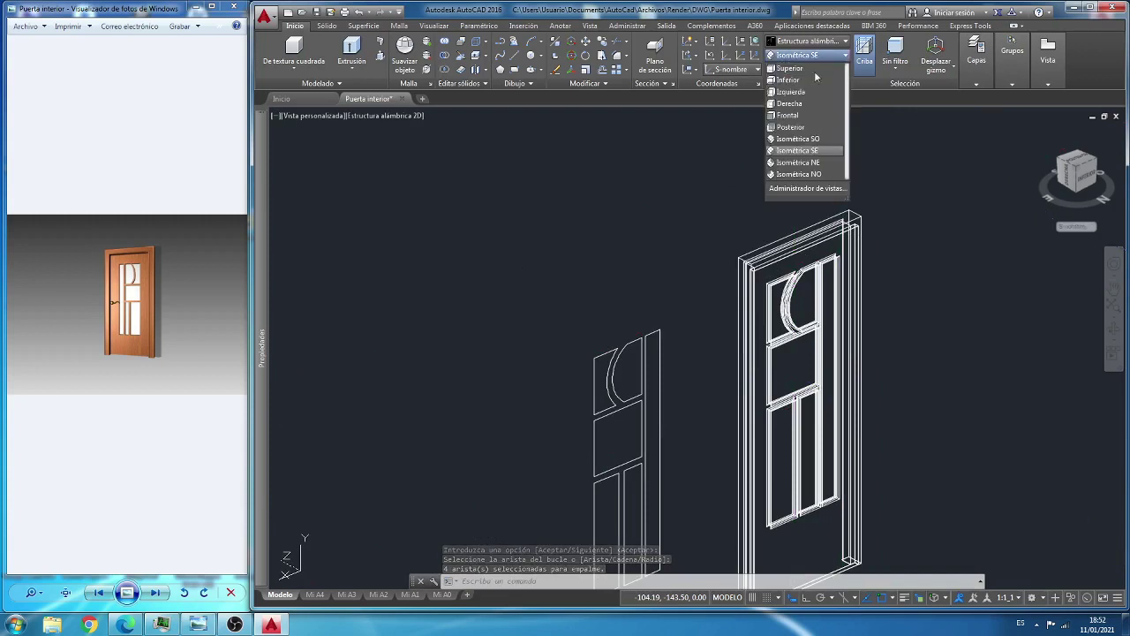
left_click(809, 149)
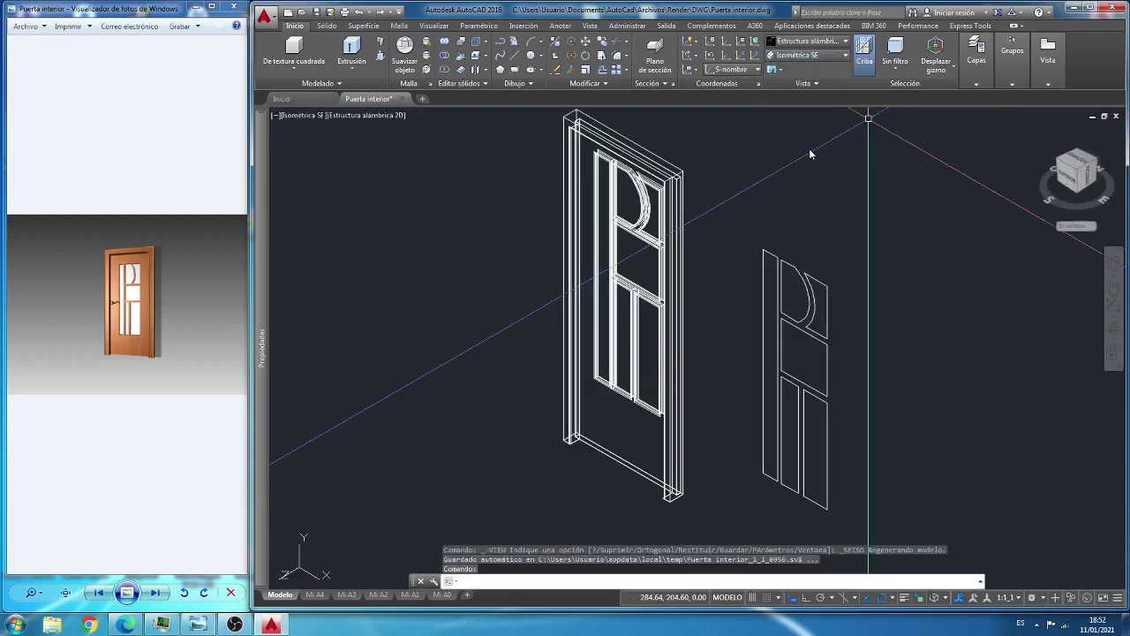
scroll(839, 276, "up", 3)
left_click(724, 209)
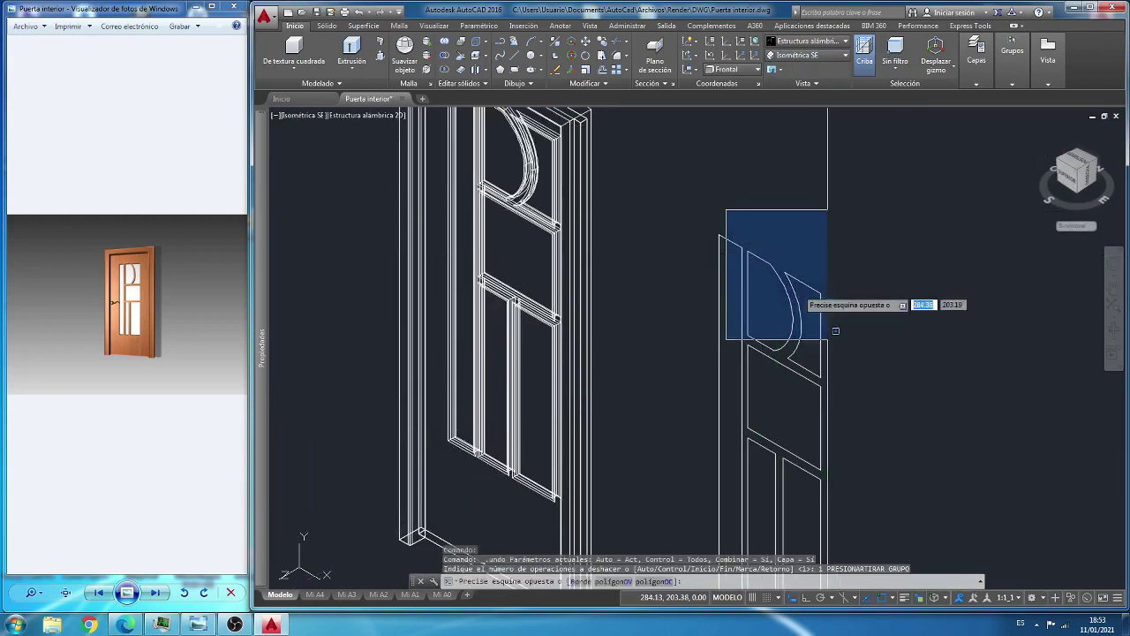
left_click(895, 416)
left_click(588, 85)
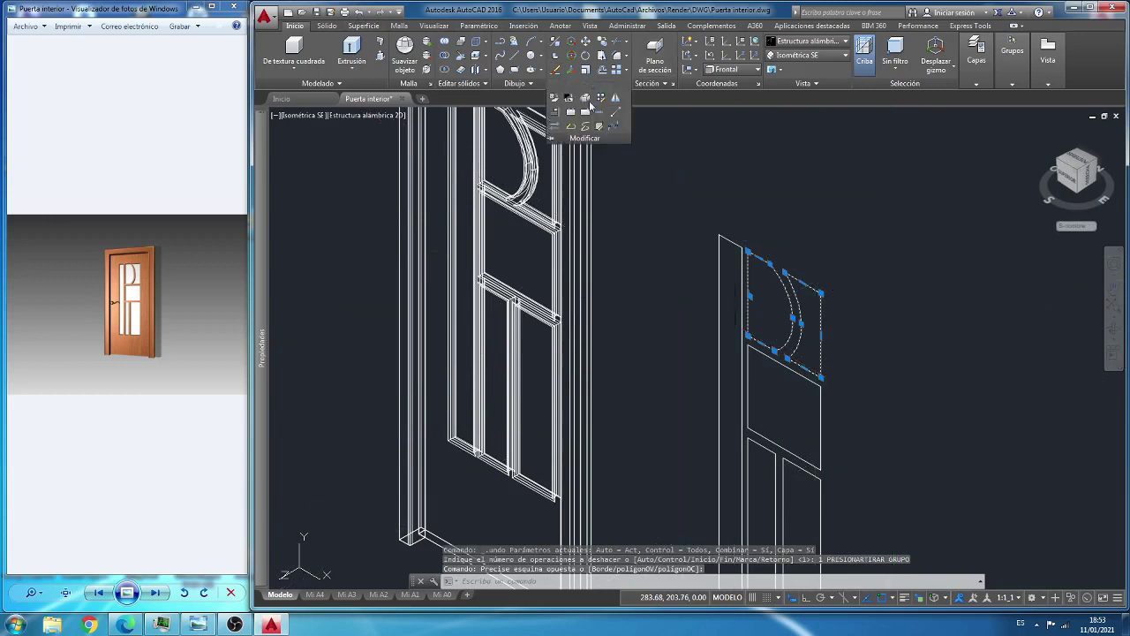
left_click(597, 114)
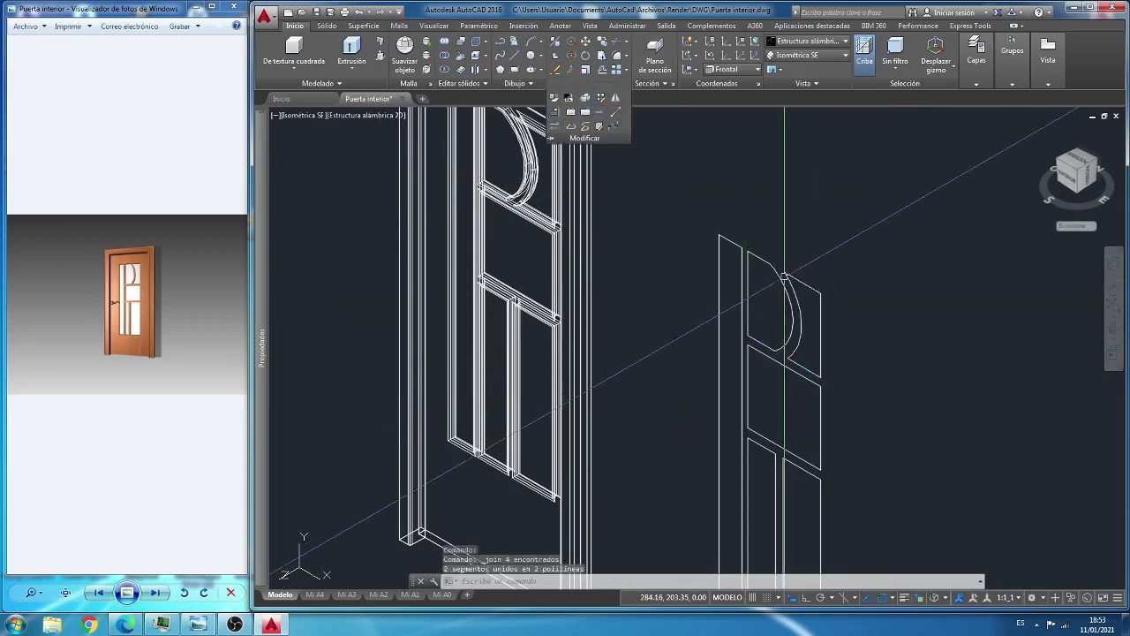
scroll(718, 170, "down", 2)
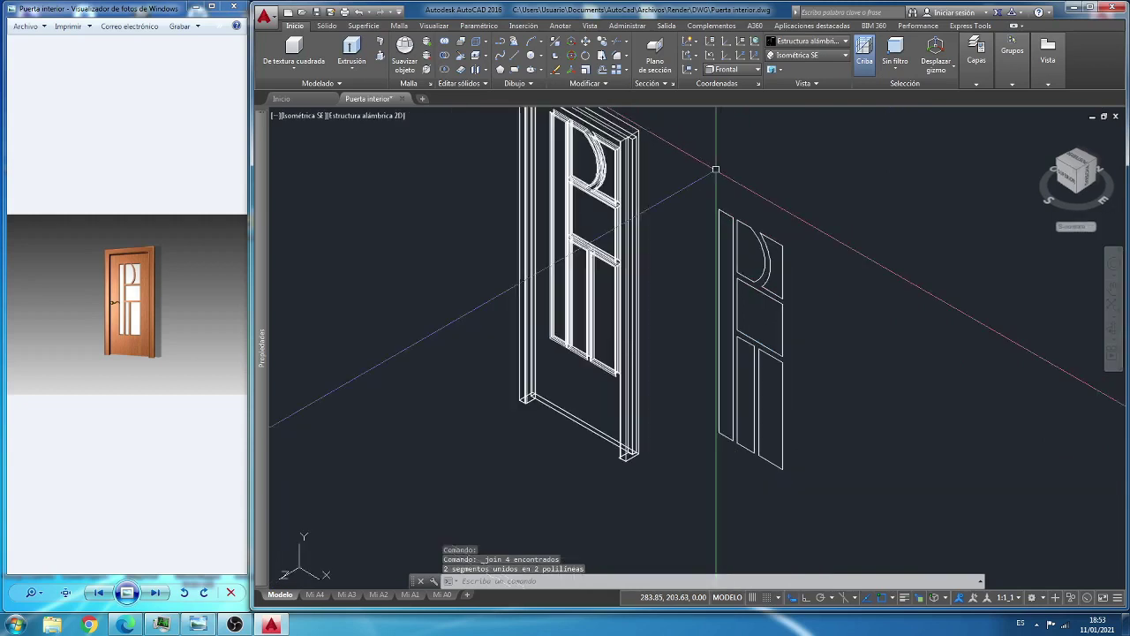
Step: Press/pull the six copied panel outlines 0.01 high using Multiple, then show the front view
left_click(381, 55)
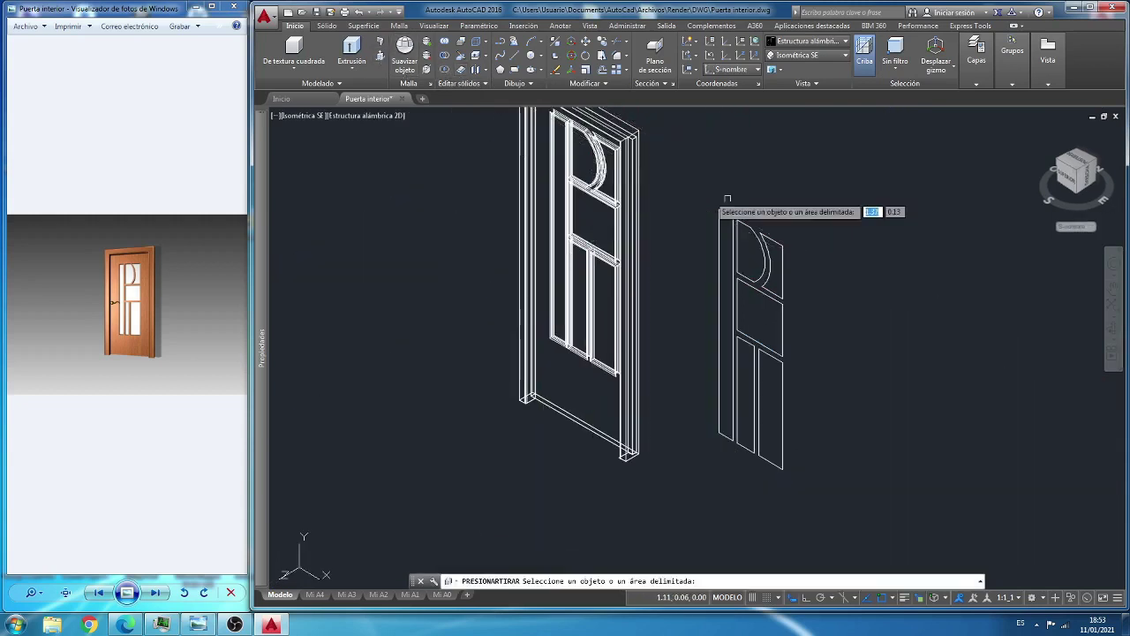
left_click(747, 231)
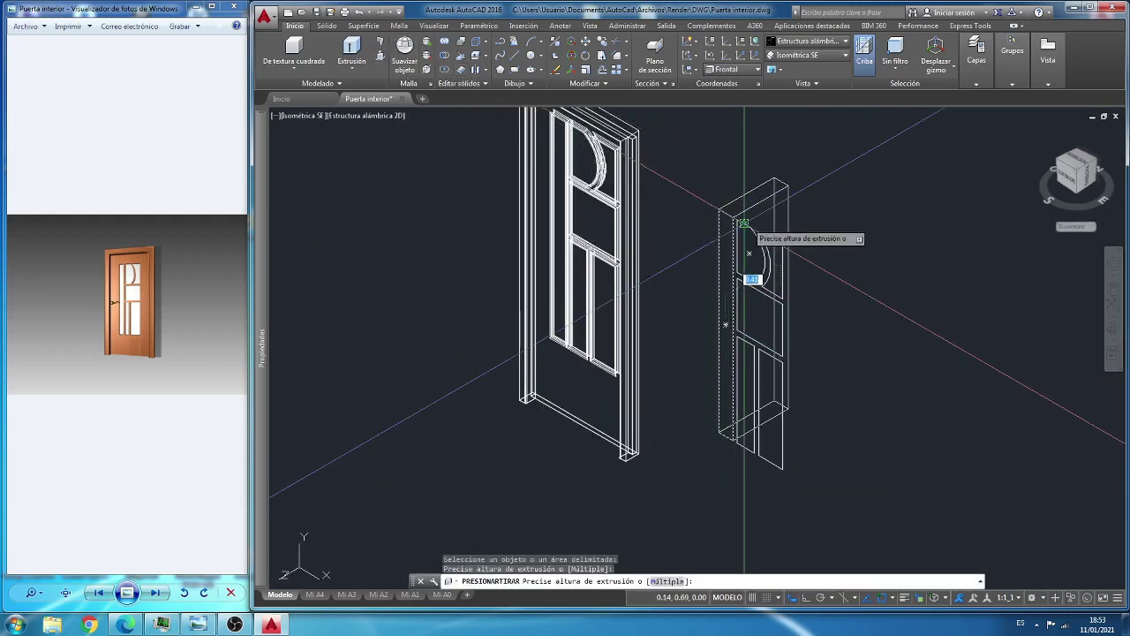
type("m")
key("Return")
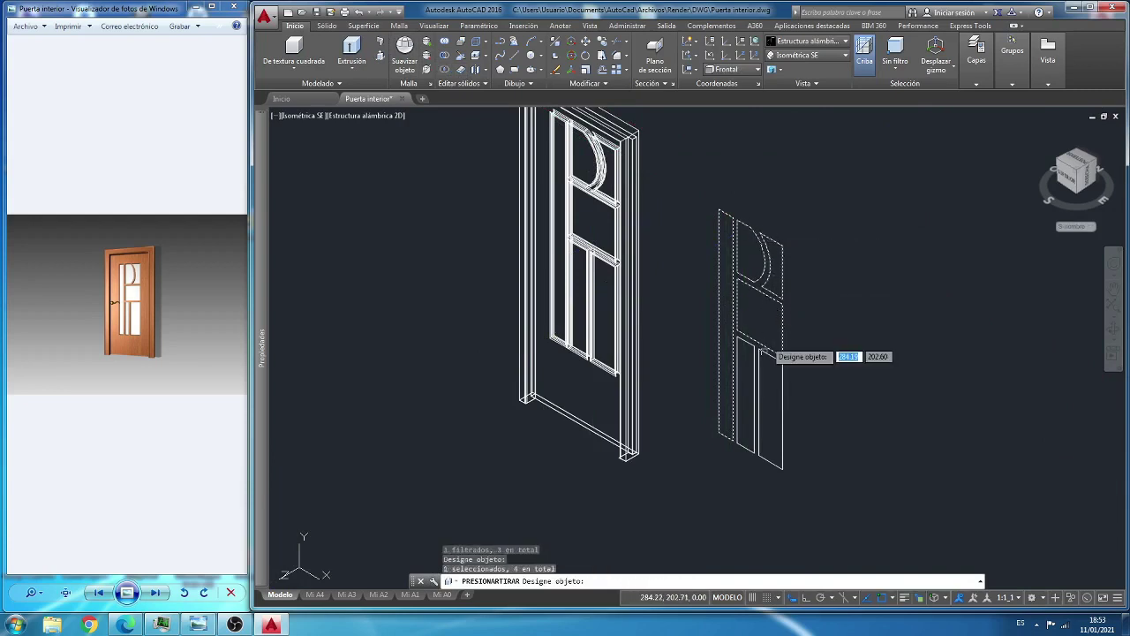
left_click(765, 352)
key("Return")
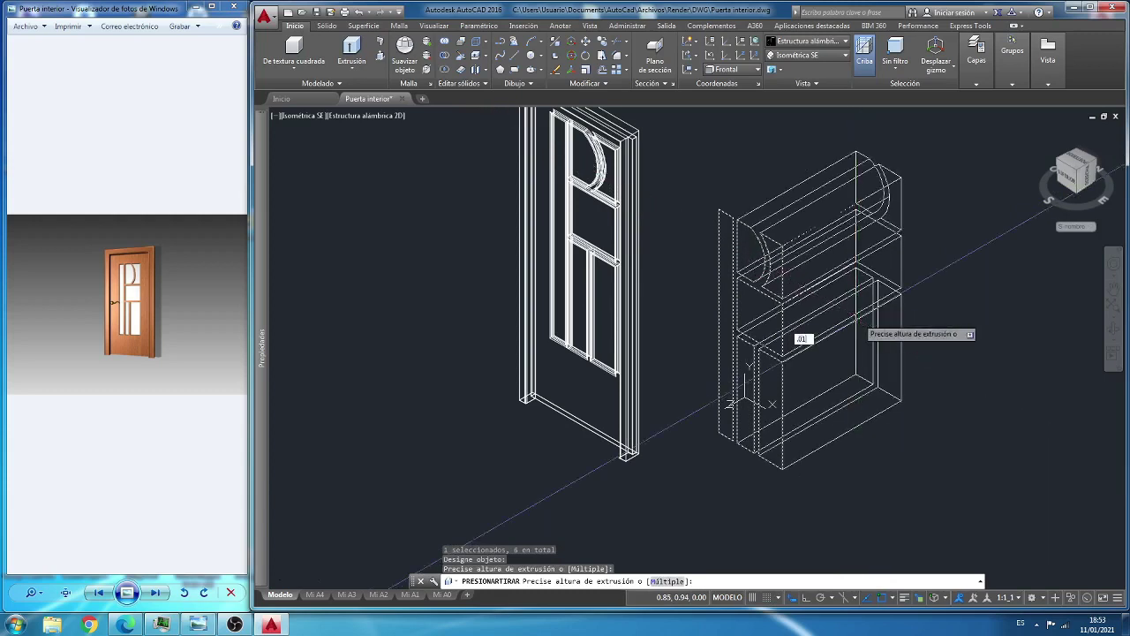
type(".01")
key("Return")
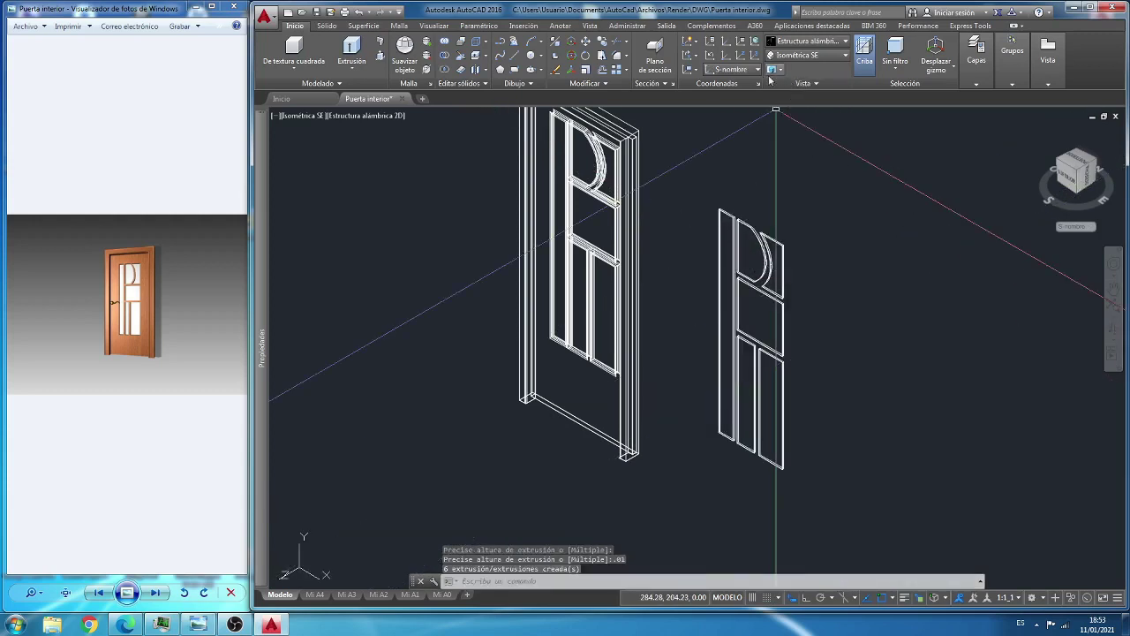
left_click(807, 56)
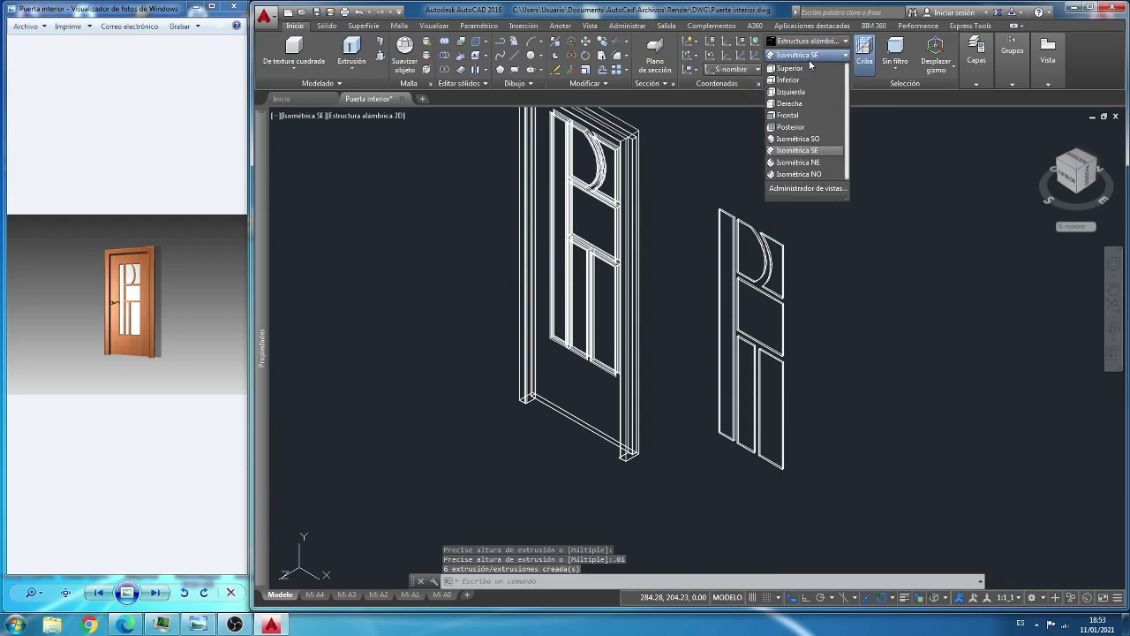
left_click(789, 114)
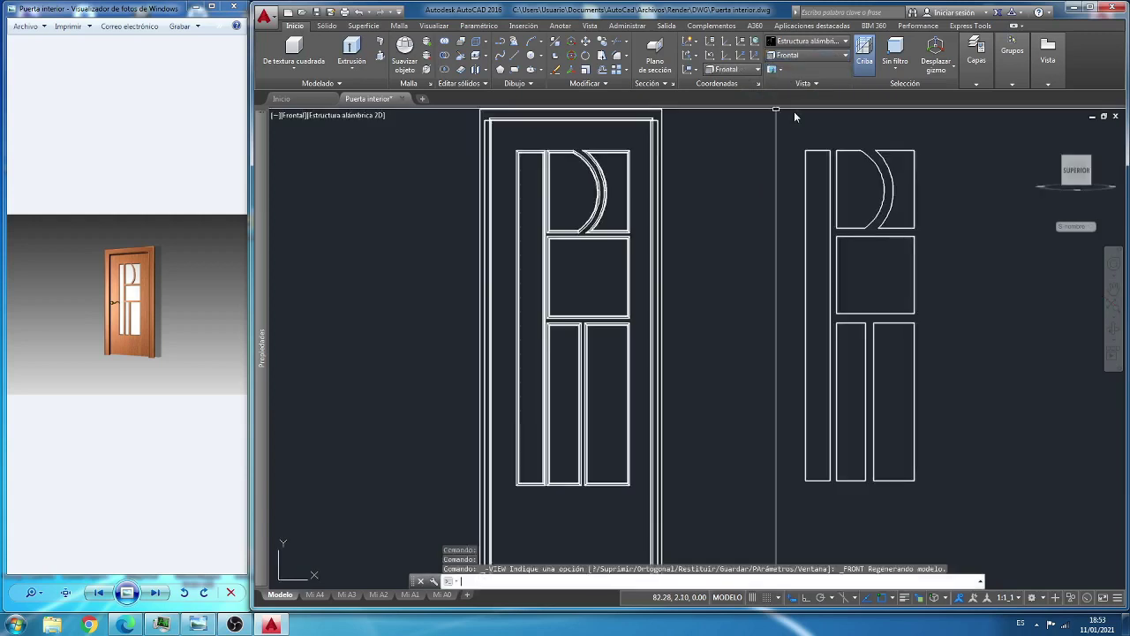
Step: Select the right-hand door's extruded panel set and pick the move base point
left_click(586, 41)
left_click(955, 132)
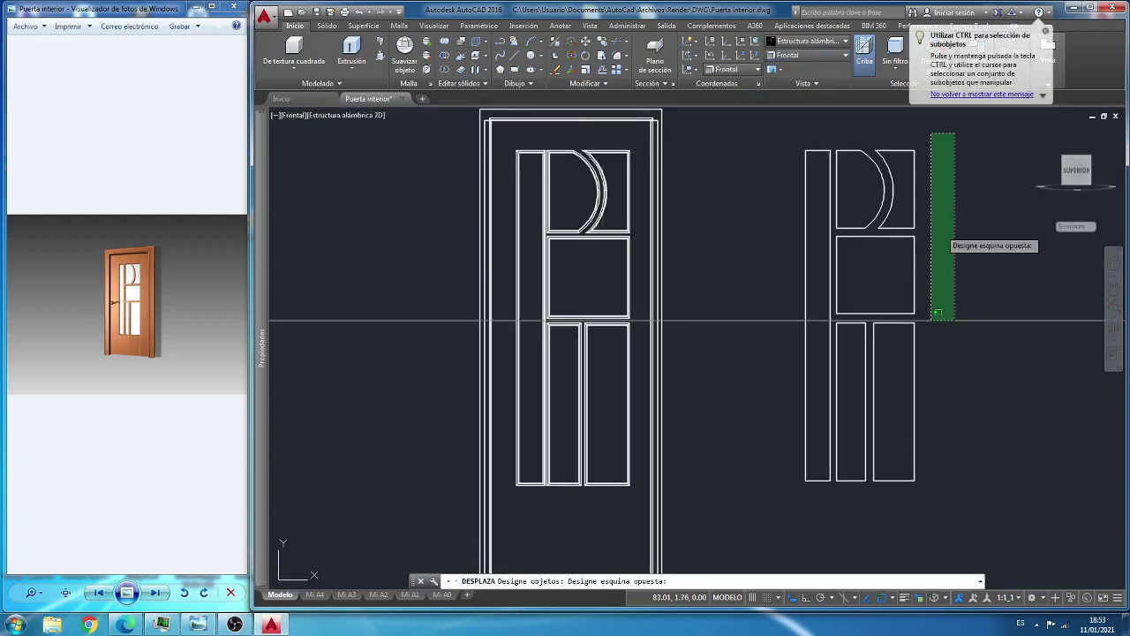
left_click(787, 509)
key("Return")
scroll(806, 489, "up", 3)
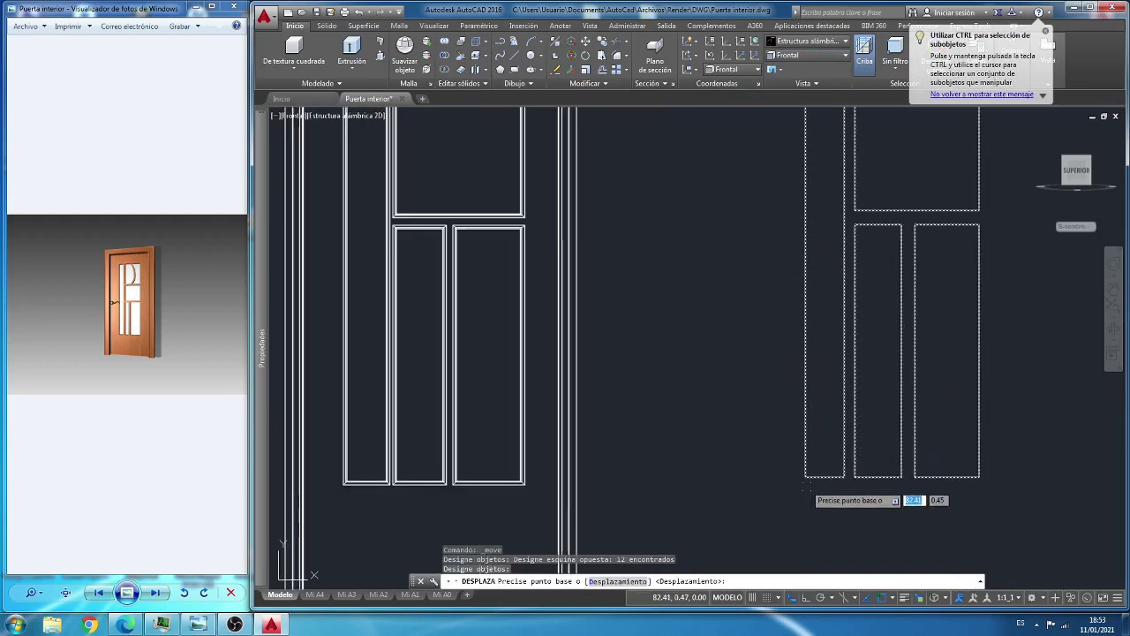
scroll(805, 489, "up", 2)
left_click(810, 454)
Step: Place the panel set onto the door leaf and return to the south-east isometric view
scroll(834, 389, "down", 2)
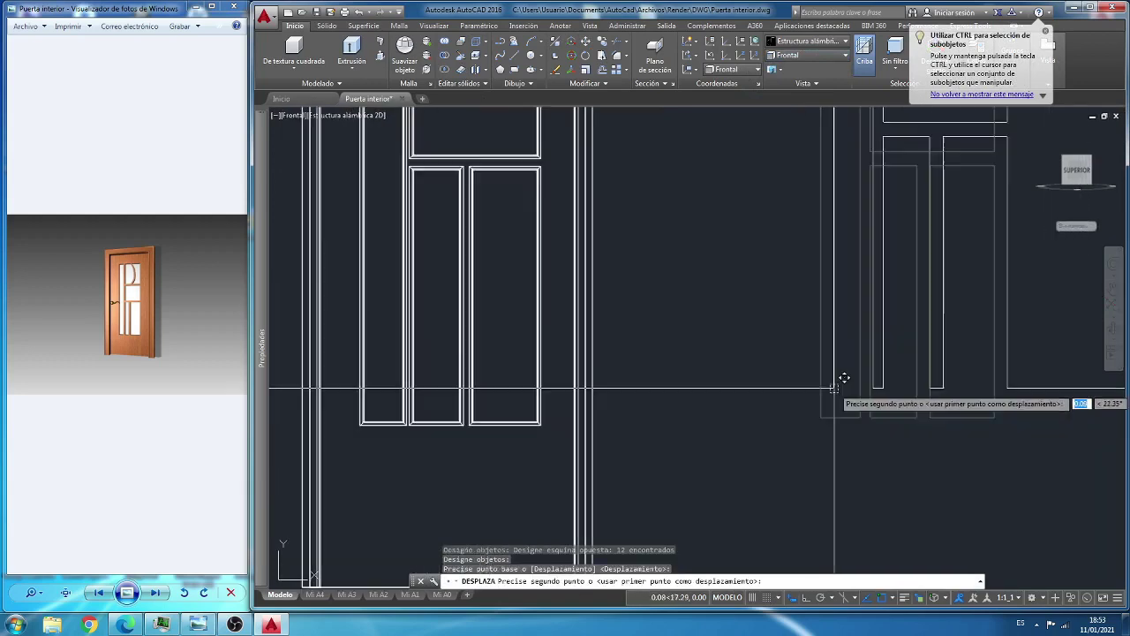
scroll(371, 424, "up", 2)
scroll(441, 446, "up", 1)
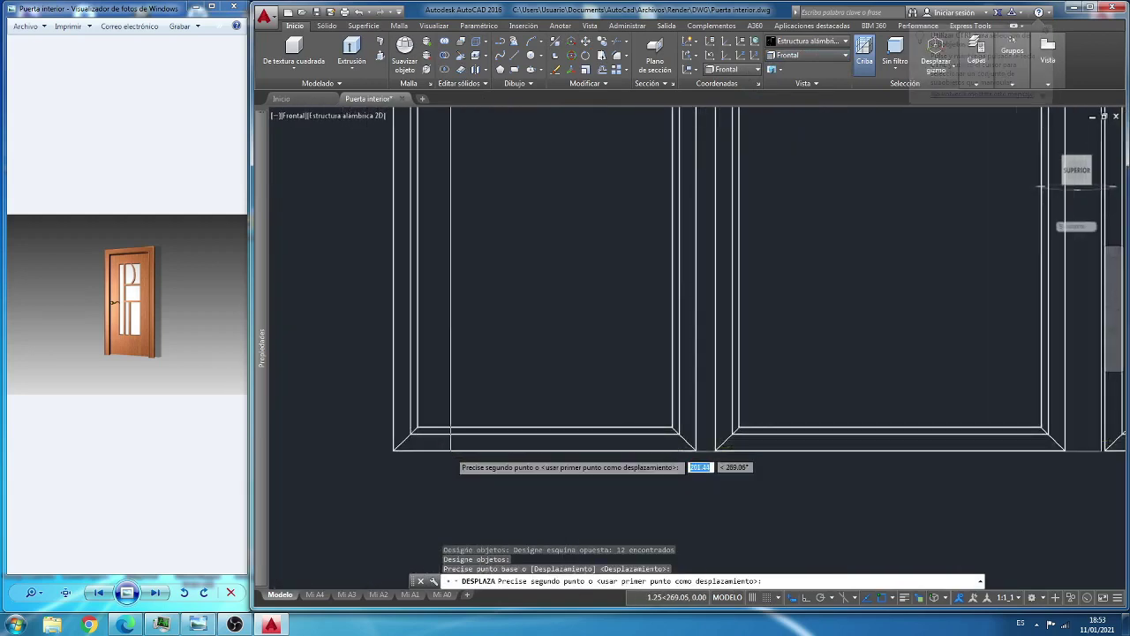
scroll(446, 452, "up", 2)
left_click(366, 391)
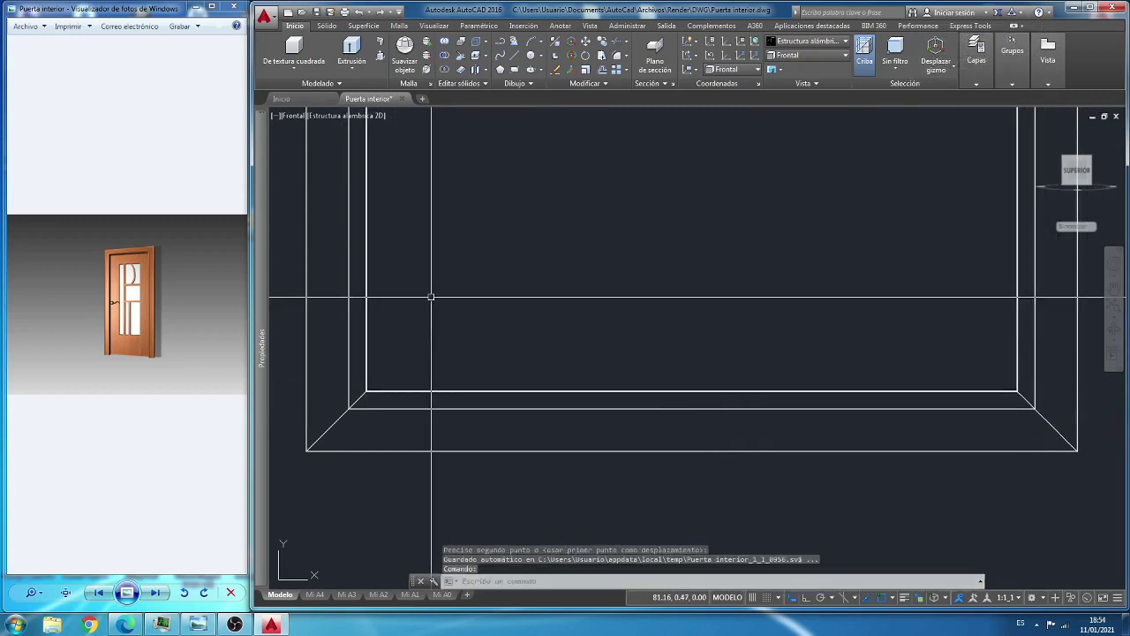
scroll(441, 354, "down", 2)
scroll(483, 397, "down", 1)
scroll(505, 404, "down", 1)
scroll(682, 424, "down", 1)
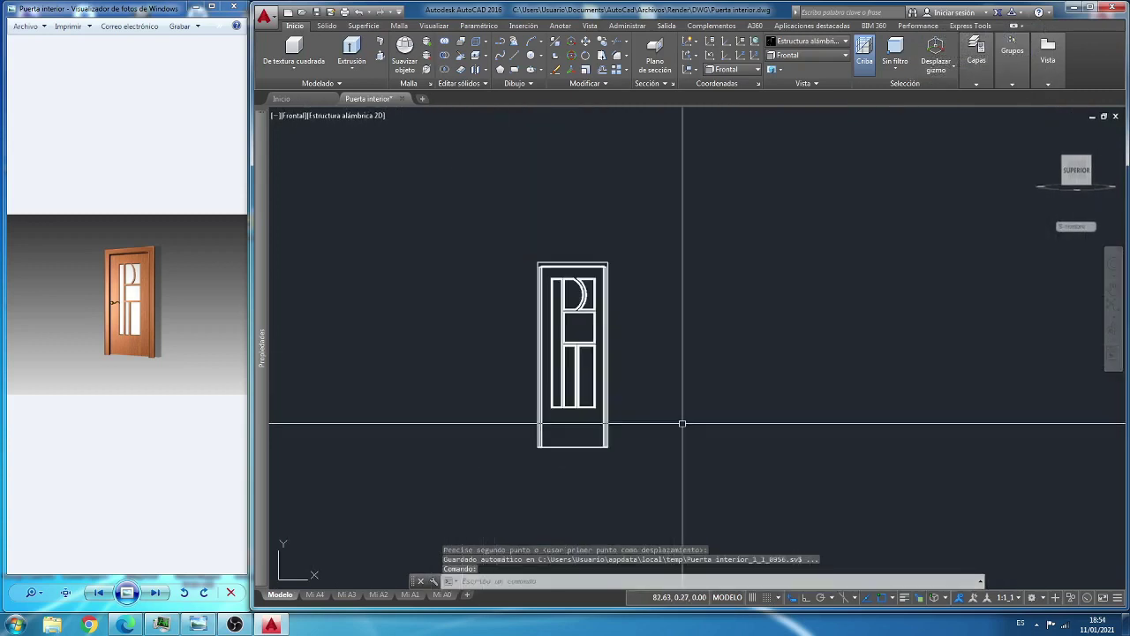
left_click(813, 56)
left_click(826, 155)
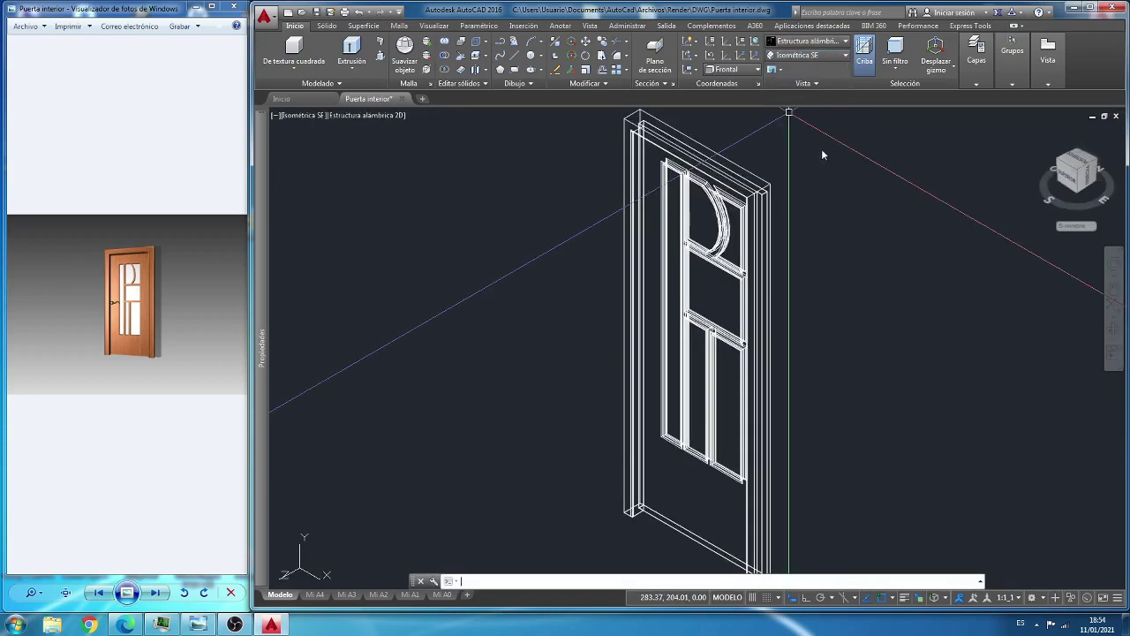
Step: Set the UCS to Superior and switch to the front view
left_click(731, 69)
left_click(729, 100)
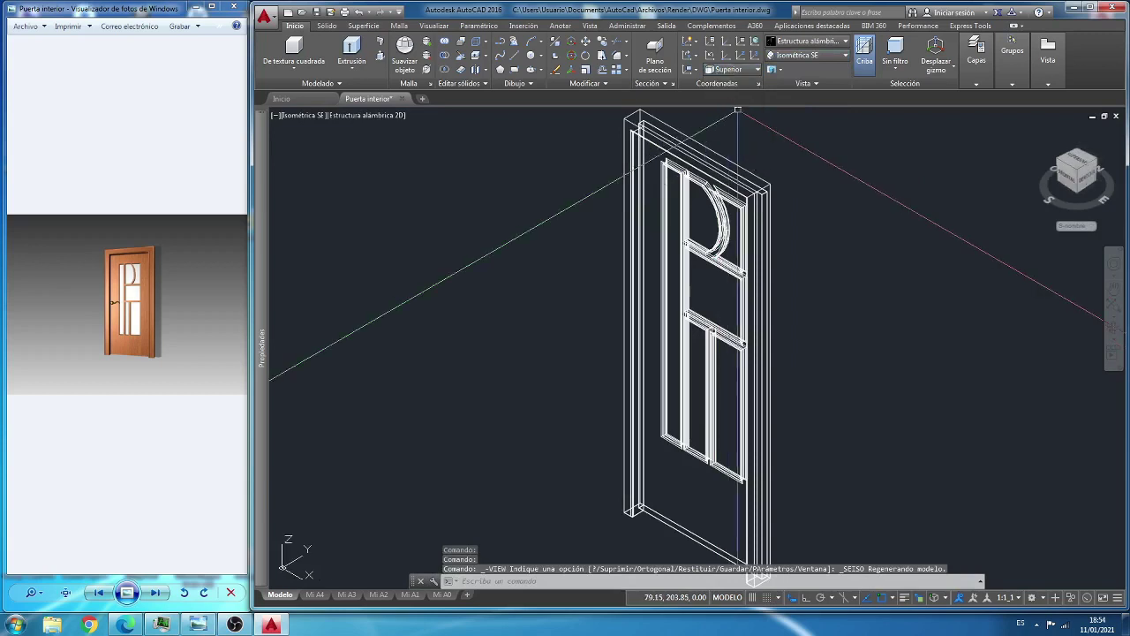
left_click(797, 58)
left_click(799, 122)
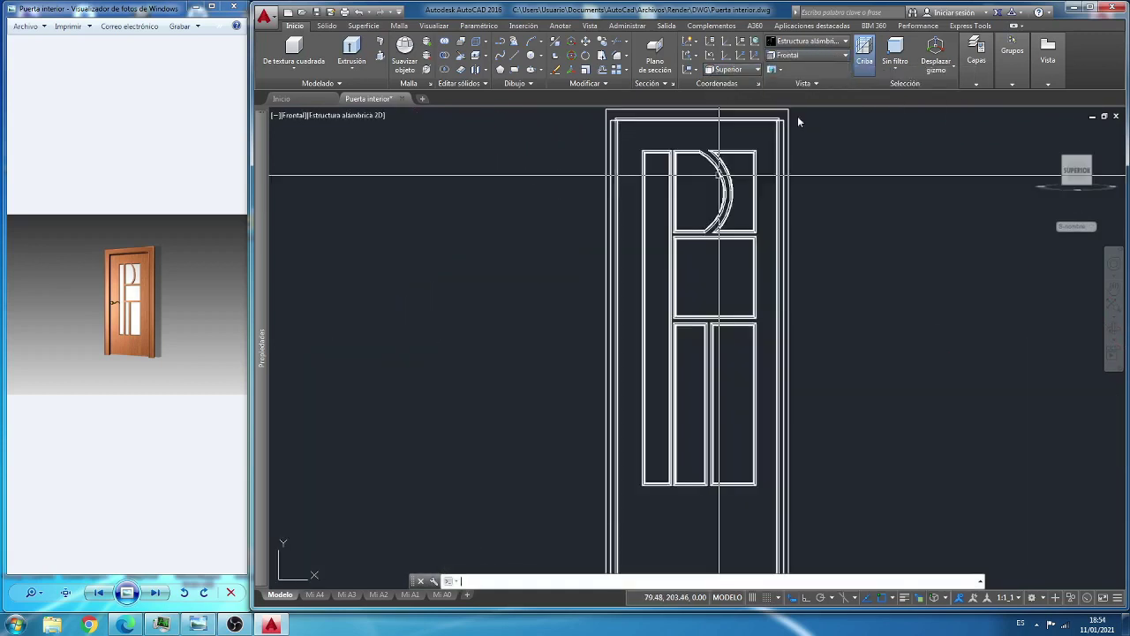
scroll(663, 346, "up", 4)
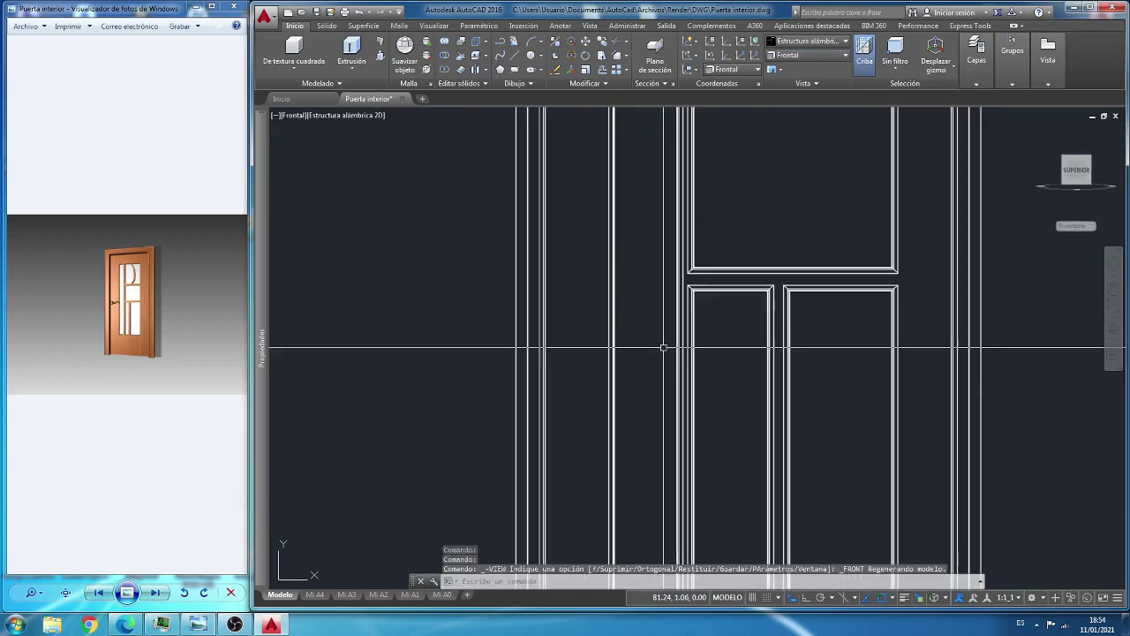
Step: Draw a 0.05-diameter circle on the left stile at mid-height, then view south-east isometric
left_click(540, 59)
left_click(556, 97)
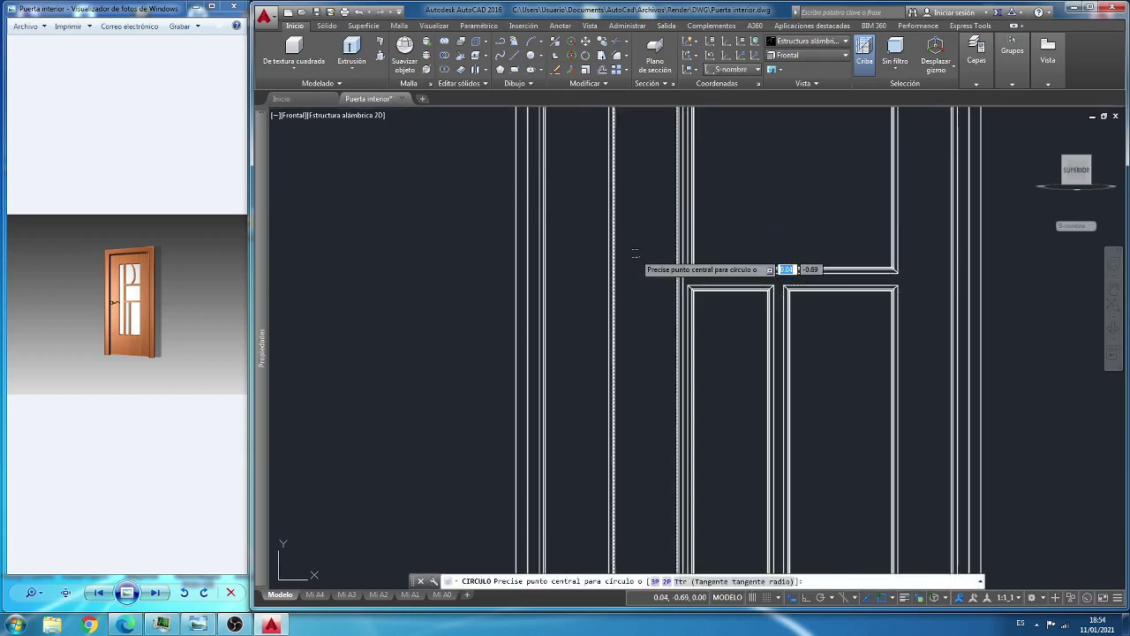
scroll(631, 265, "down", 2)
scroll(628, 289, "down", 2)
scroll(625, 289, "down", 2)
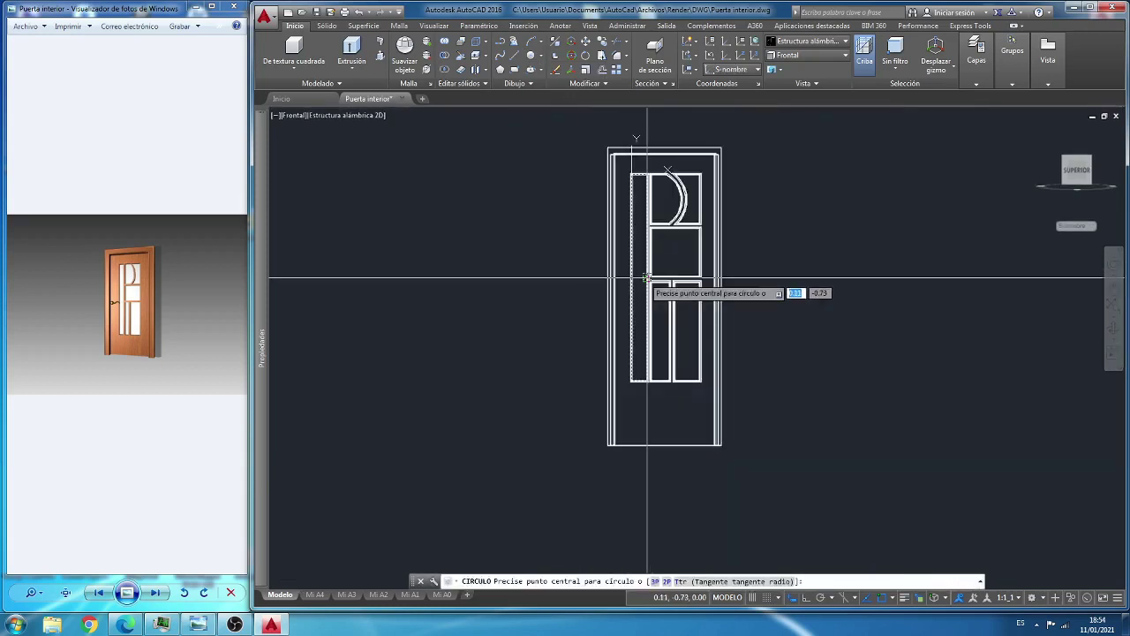
scroll(622, 289, "up", 3)
scroll(619, 286, "up", 1)
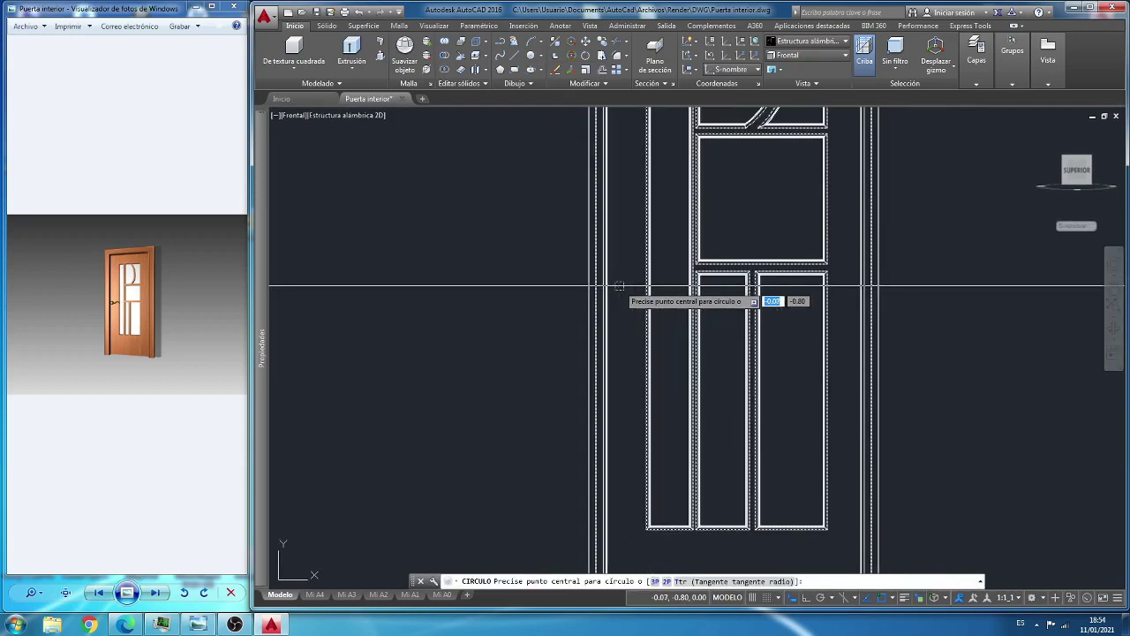
scroll(575, 315, "up", 2)
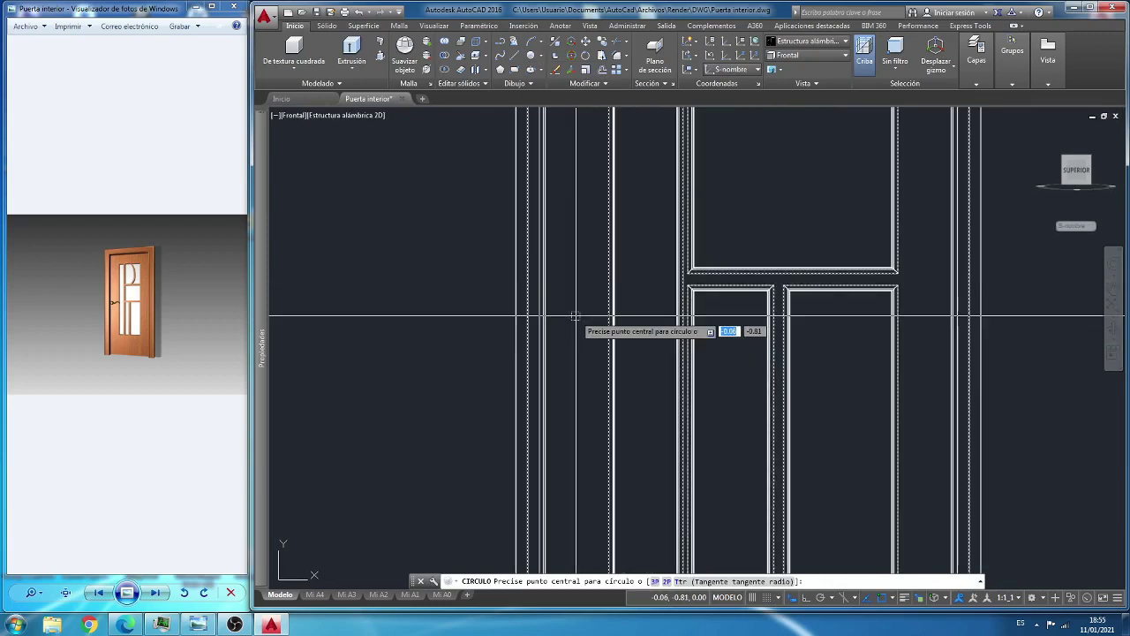
left_click(575, 316)
type("d")
key("Return")
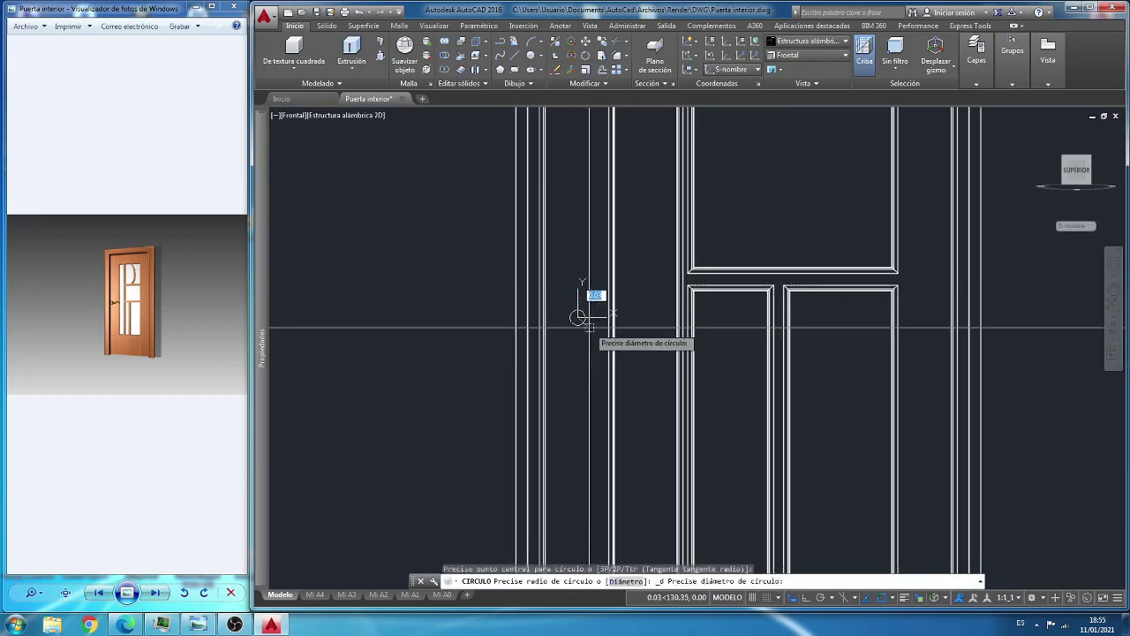
type(".05")
key("Return")
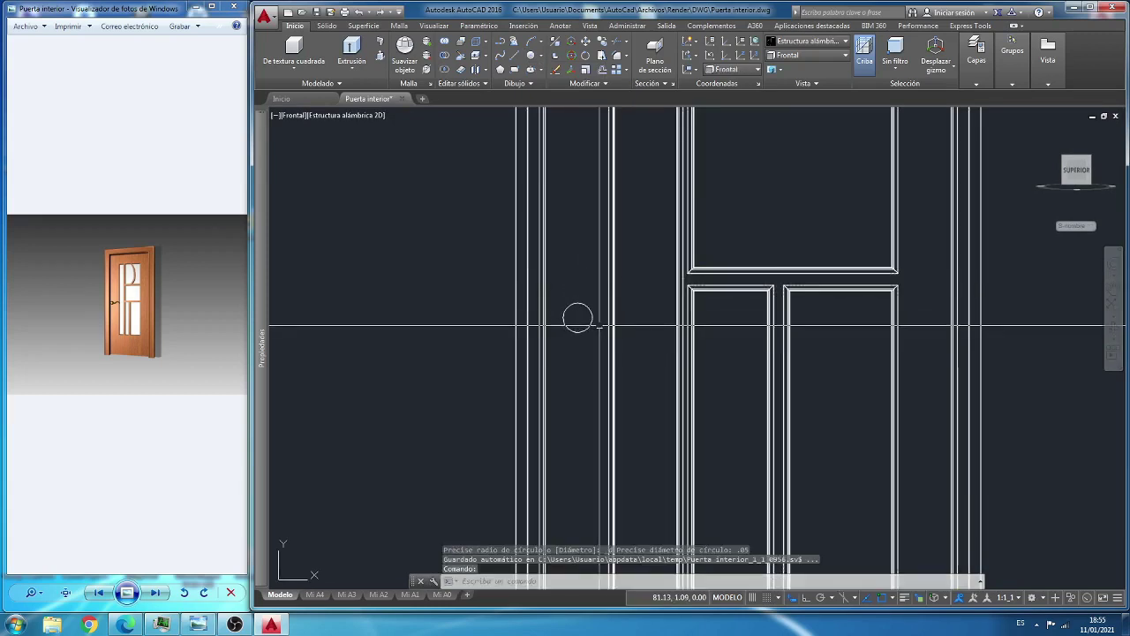
scroll(579, 316, "down", 2)
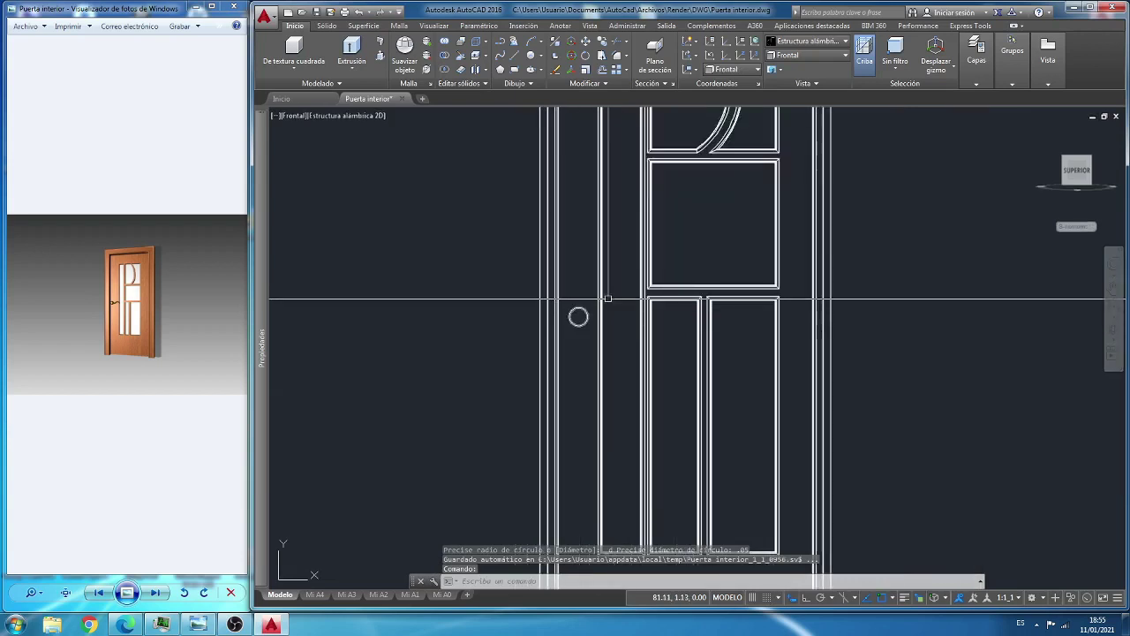
left_click(820, 55)
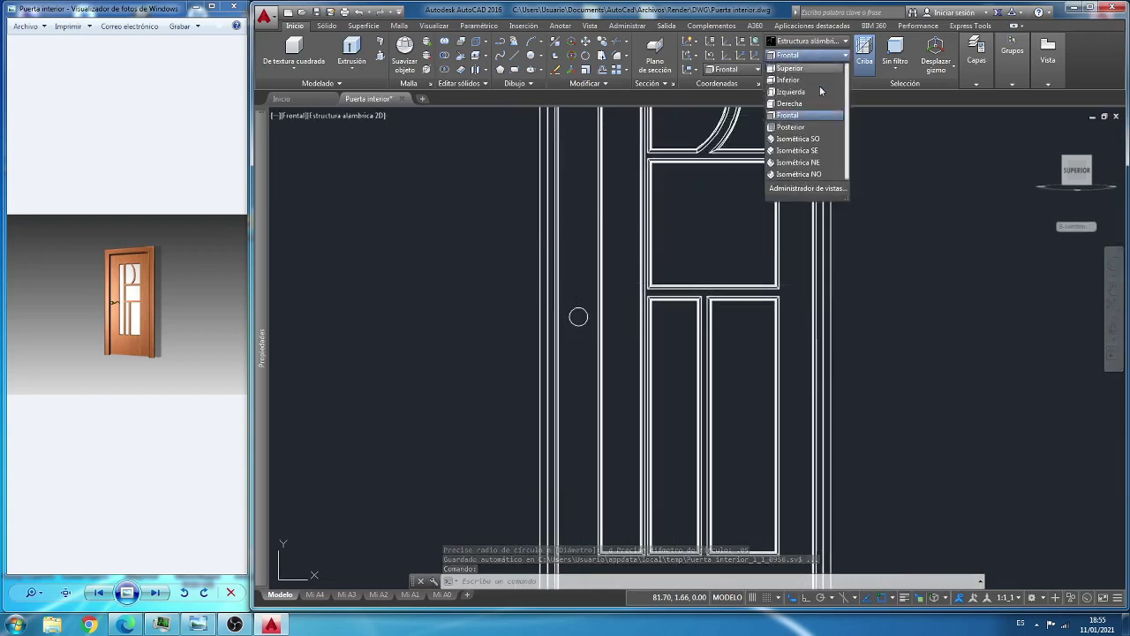
left_click(814, 151)
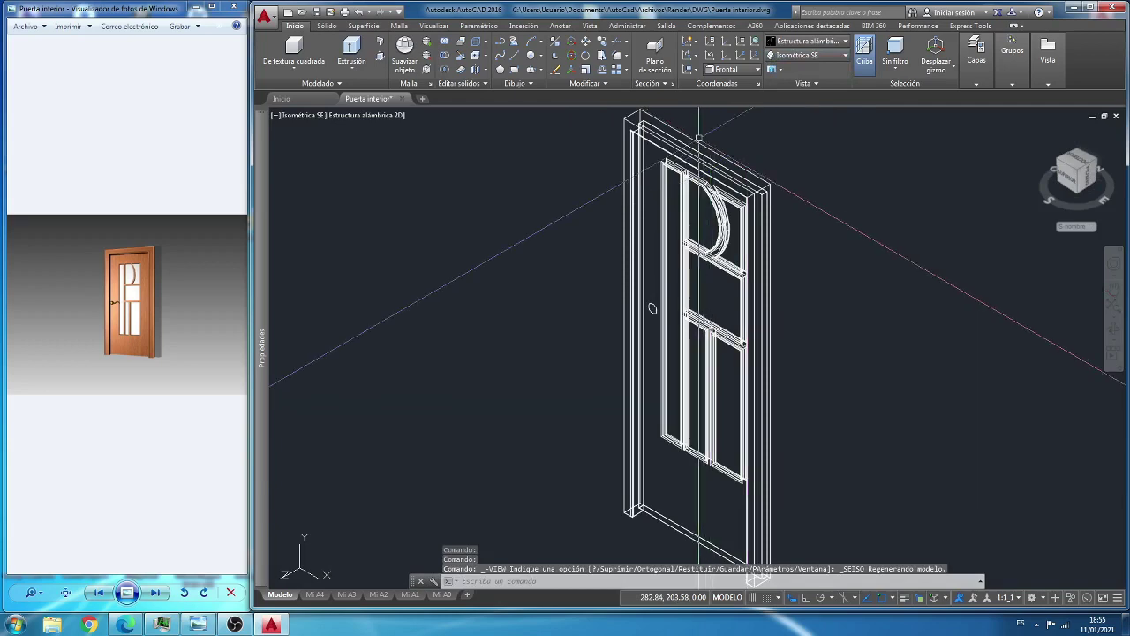
Step: Press/pull the lock circle into a short 0.01-high cylinder
scroll(657, 316, "up", 3)
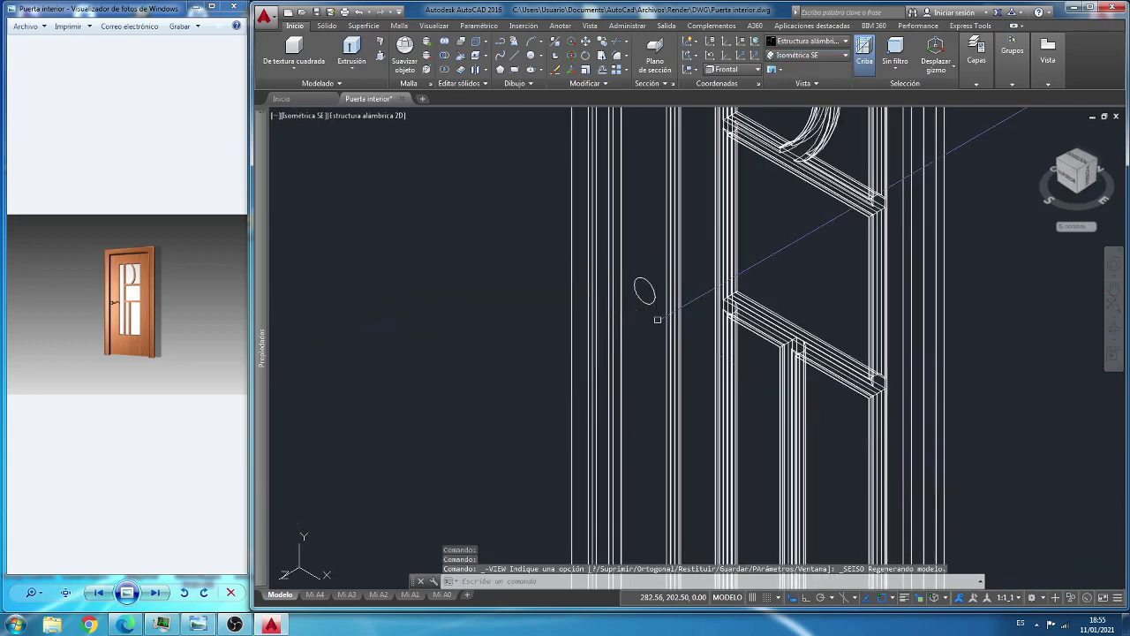
left_click(381, 56)
left_click(644, 291)
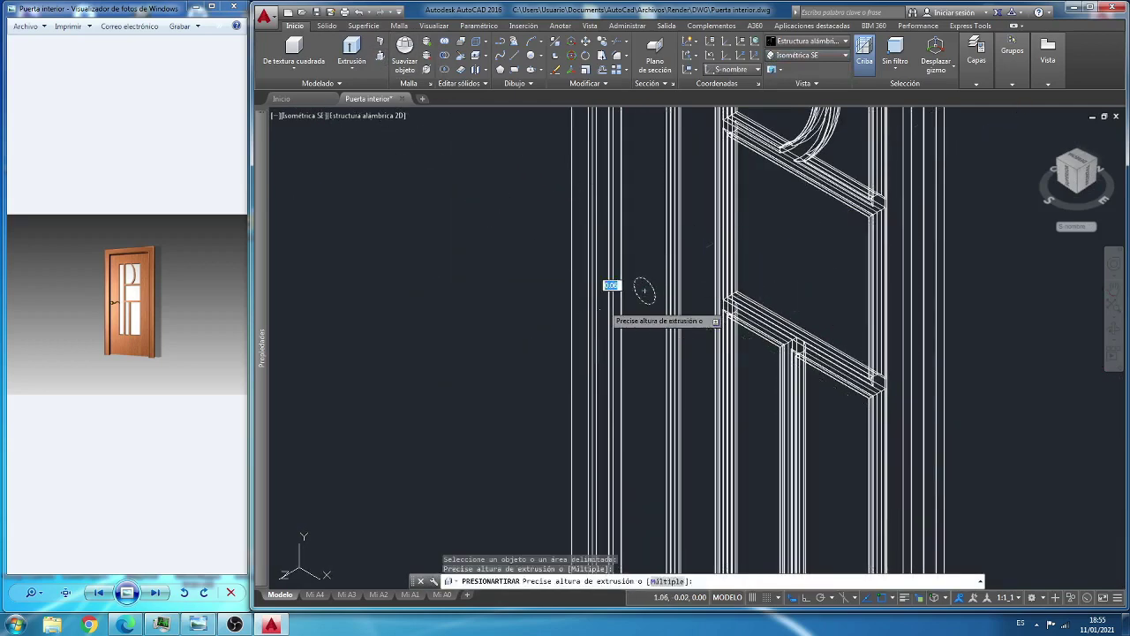
type("1")
key("Return")
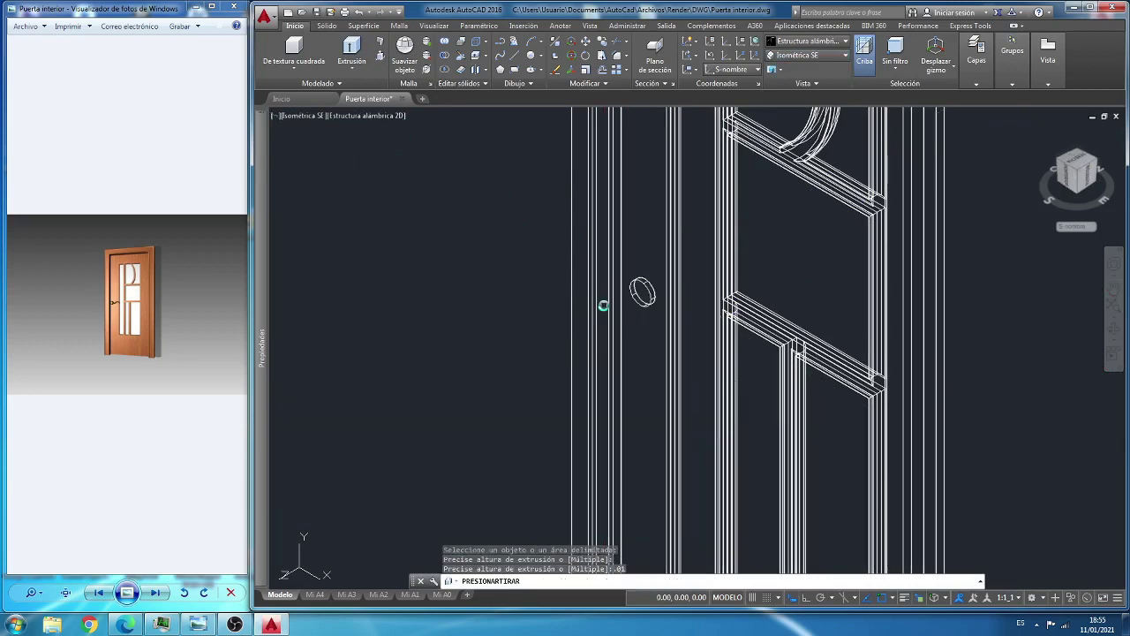
Step: Fillet the lock cylinder's front circular edge with a 0.01 radius
left_click(615, 57)
scroll(641, 284, "up", 5)
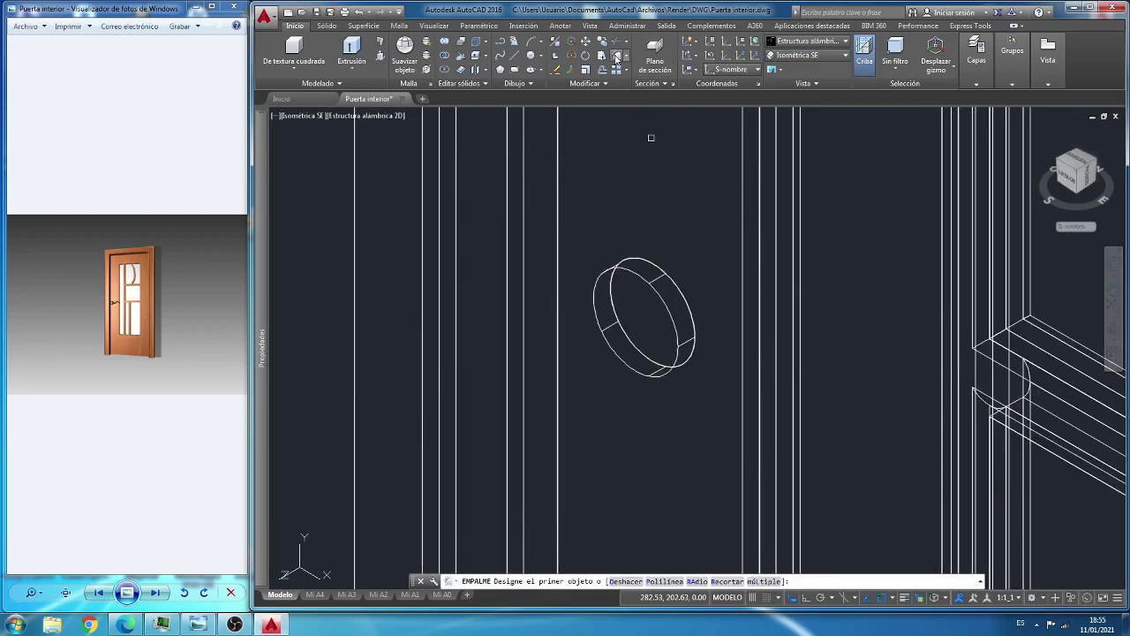
left_click(628, 273)
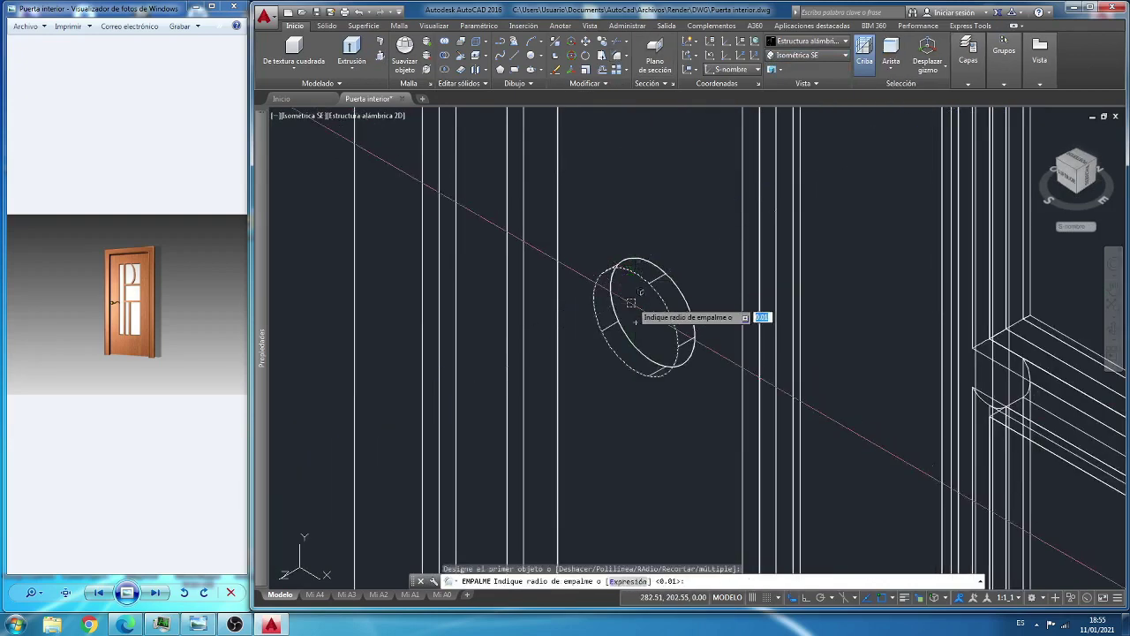
key("Return")
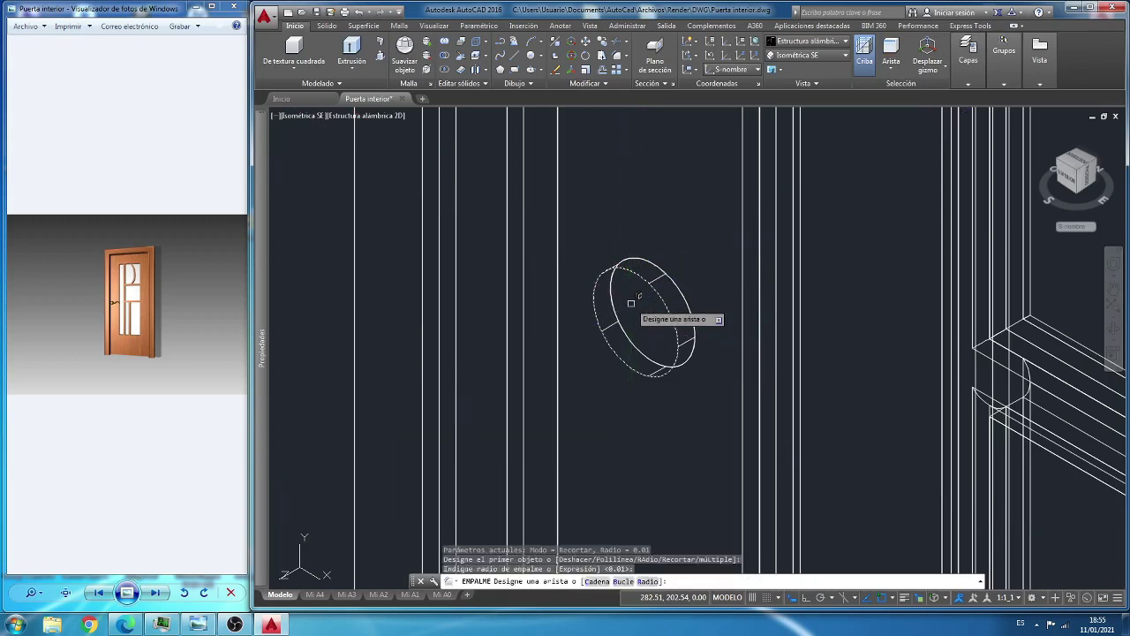
left_click(641, 279)
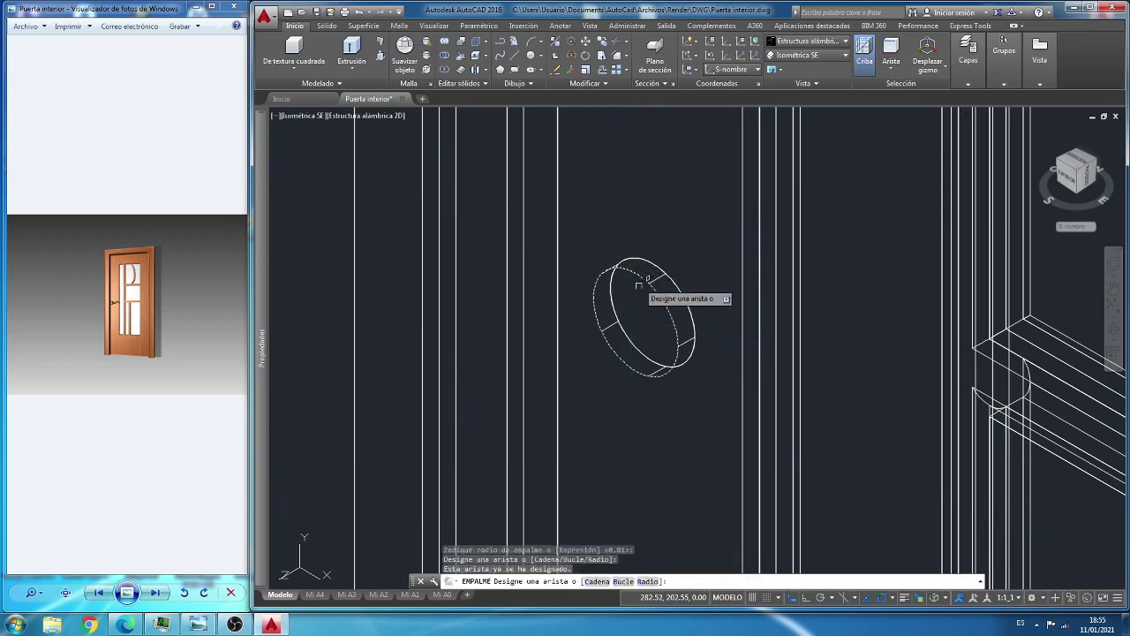
right_click(643, 278)
left_click(663, 299)
scroll(649, 301, "down", 1)
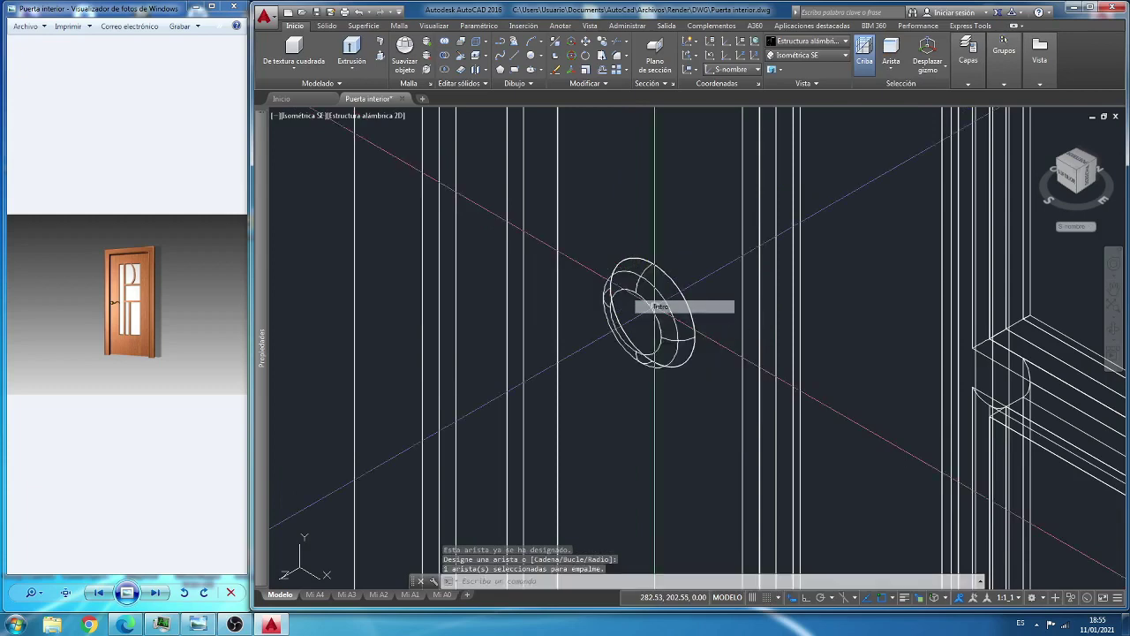
scroll(626, 219, "down", 2)
scroll(626, 219, "down", 2)
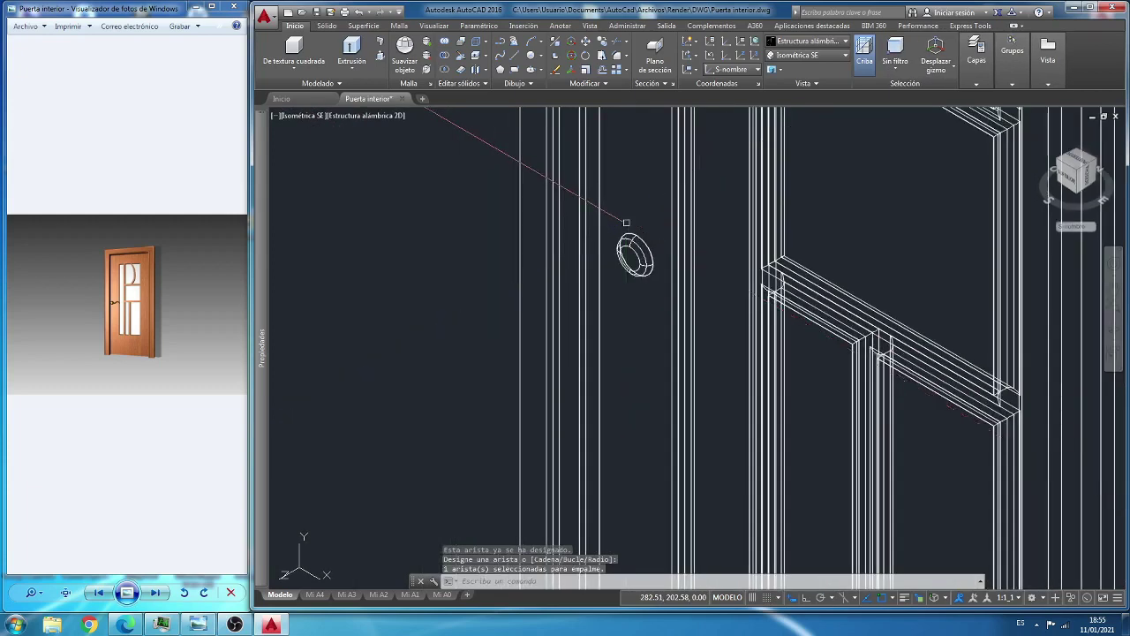
scroll(632, 214, "down", 1)
scroll(637, 210, "down", 1)
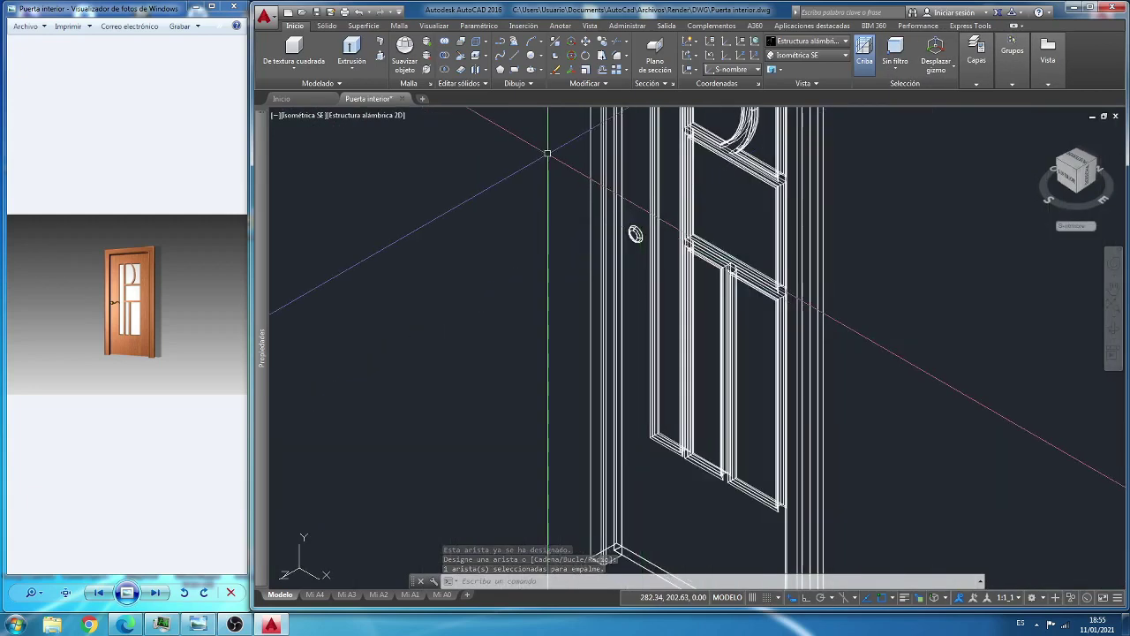
Step: In the Superior UCS, draw a two-segment handle polyline beside the door, 0.03 then 0.1 long
left_click(736, 69)
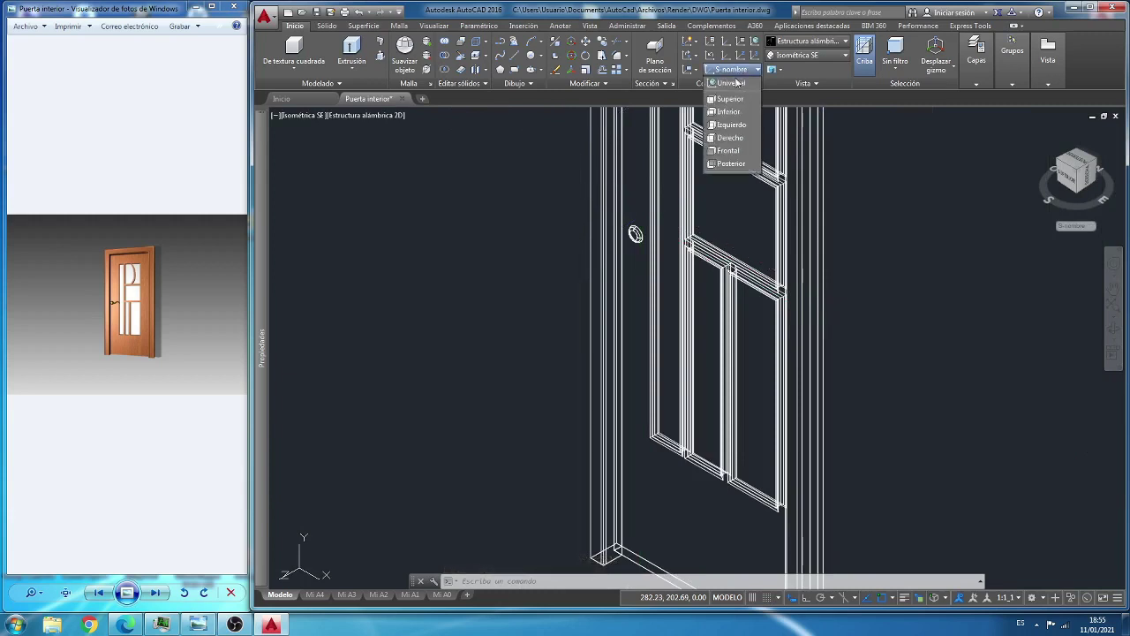
left_click(729, 99)
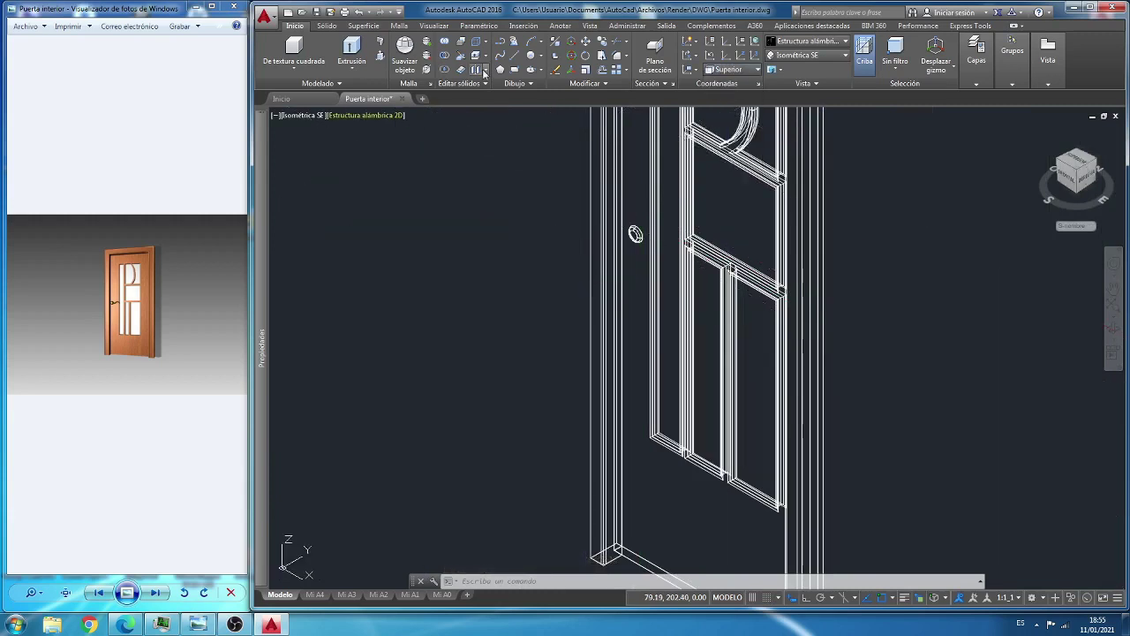
left_click(501, 44)
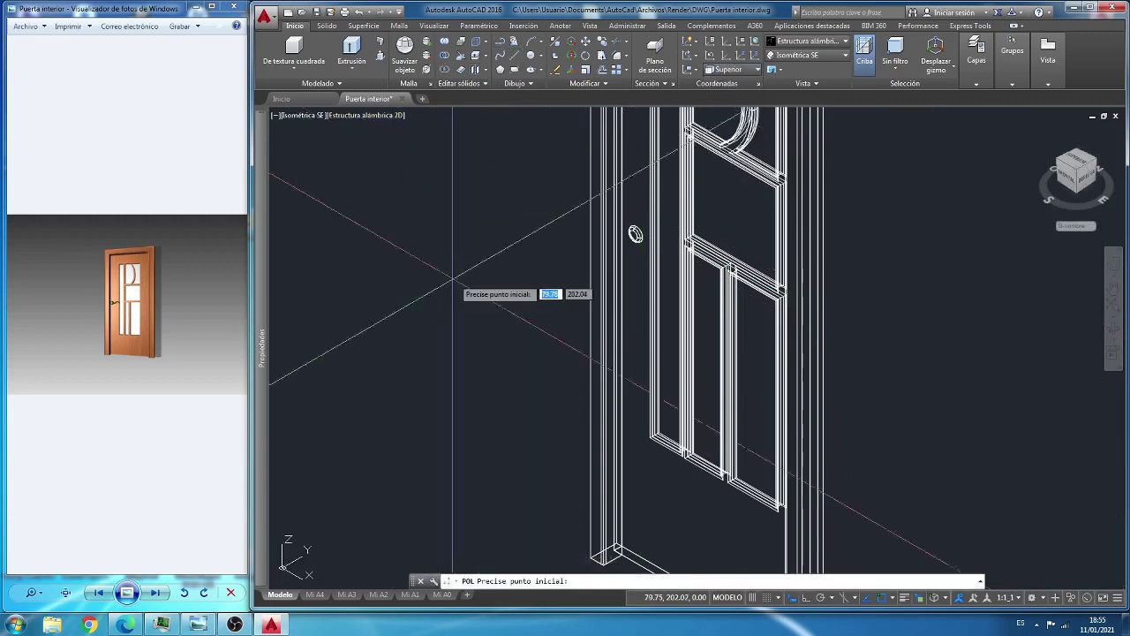
left_click(455, 280)
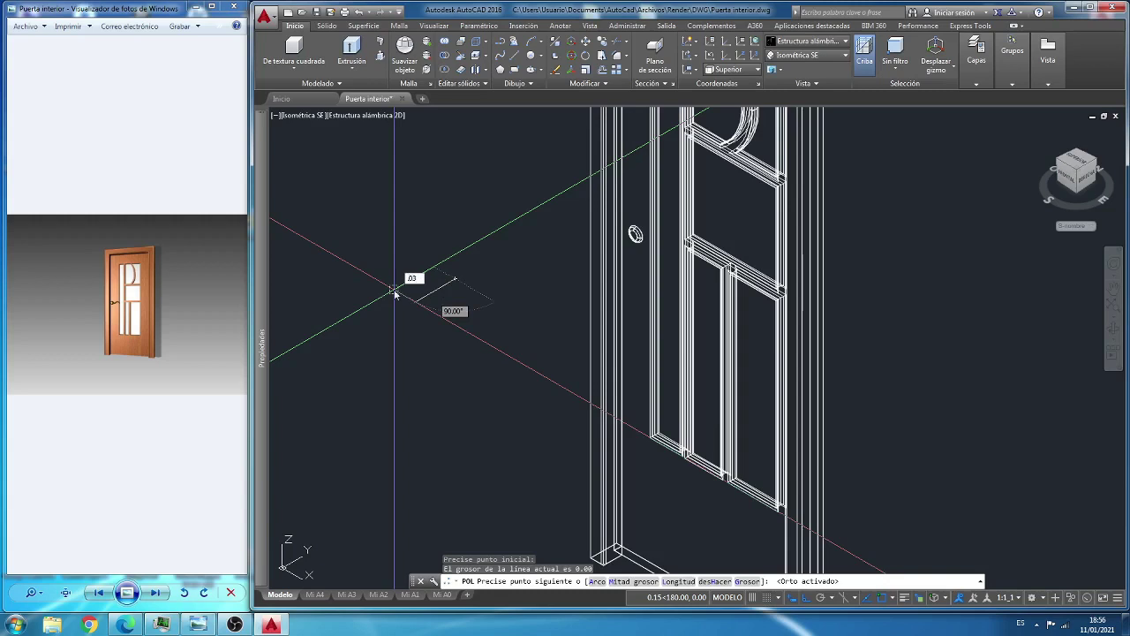
key("Return")
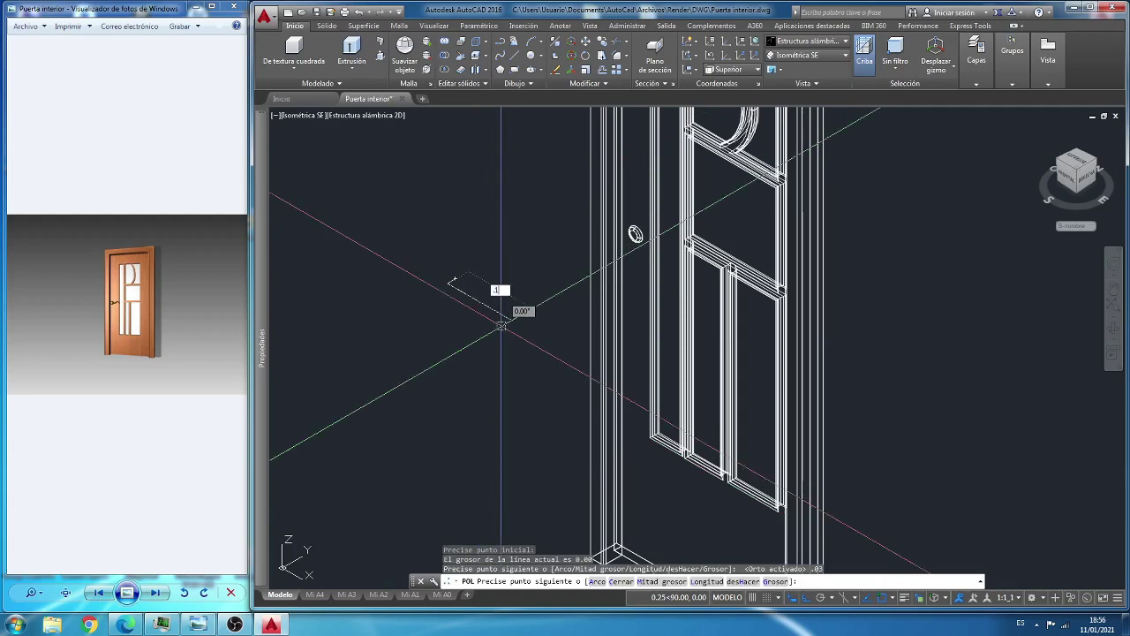
key("Return")
key("Escape")
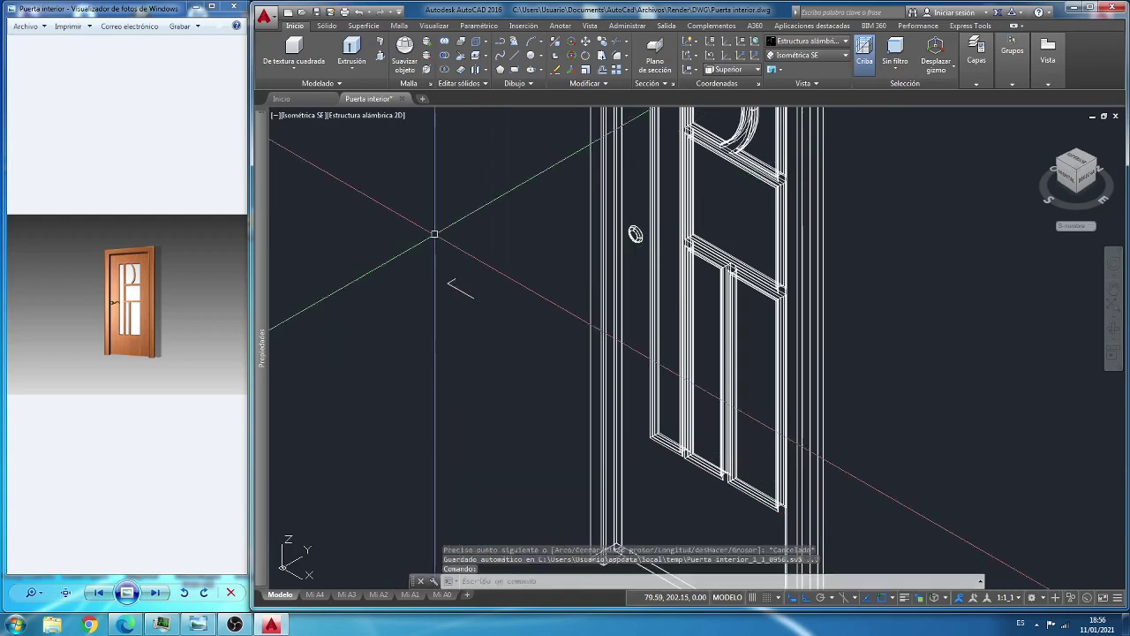
scroll(433, 252, "up", 2)
scroll(441, 256, "up", 2)
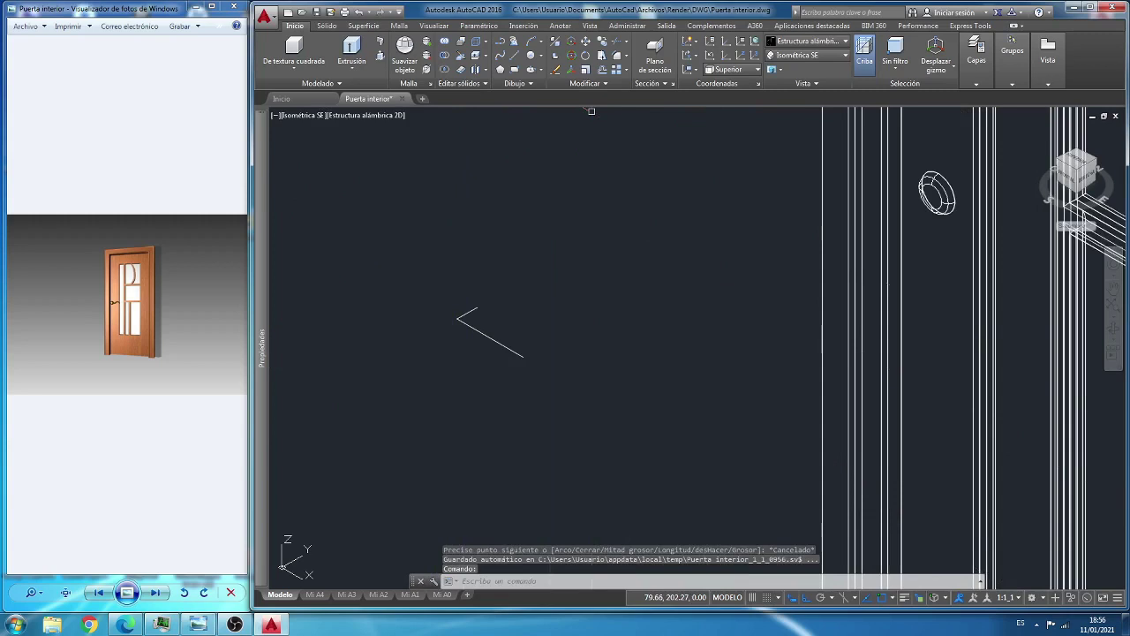
Step: Round the handle profile's corner with a 0.02-radius fillet
left_click(617, 58)
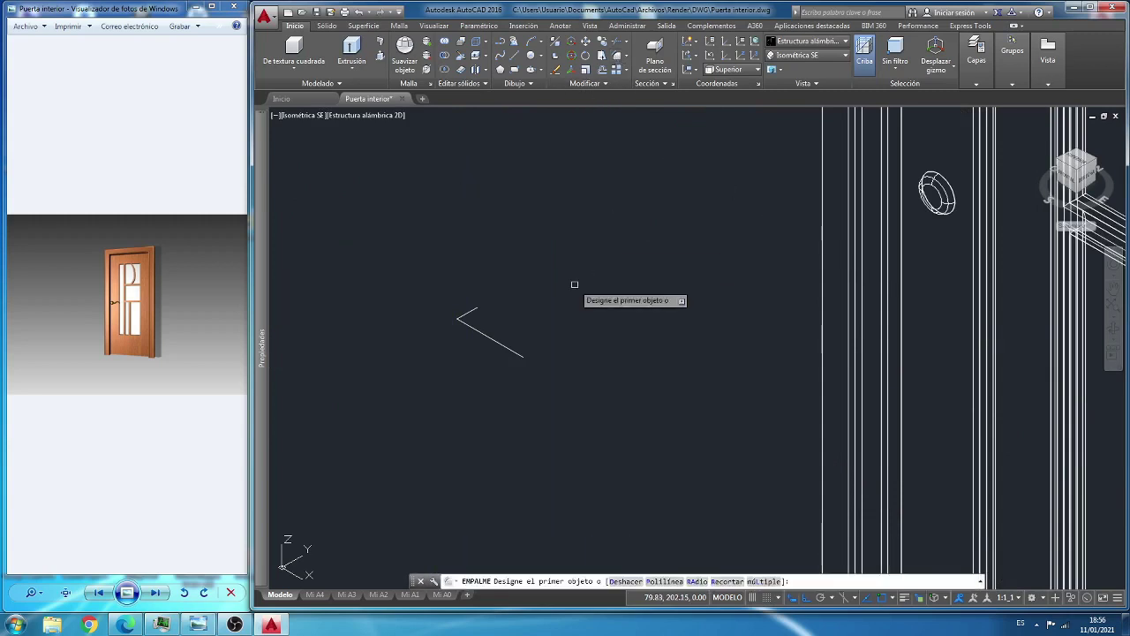
left_click(467, 313)
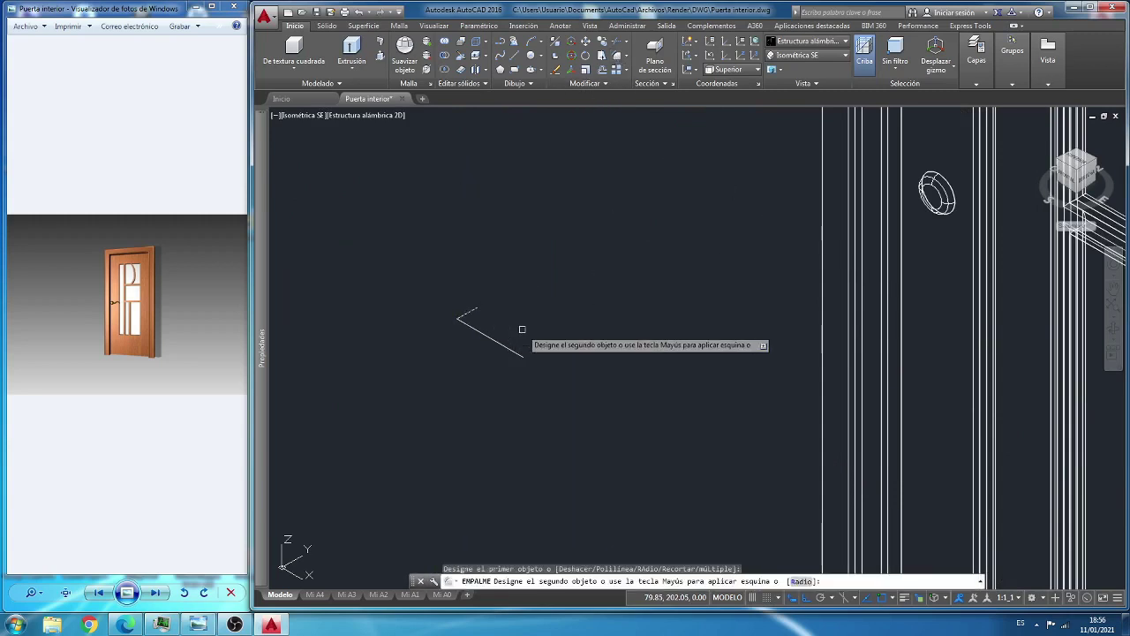
type("r")
key("Return")
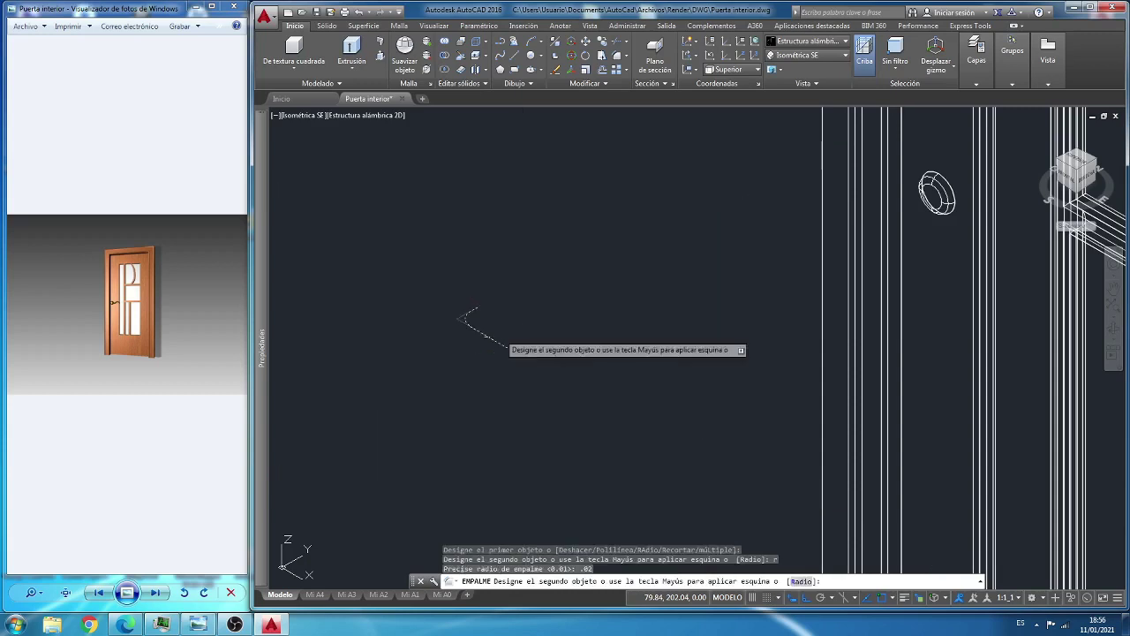
left_click(480, 322)
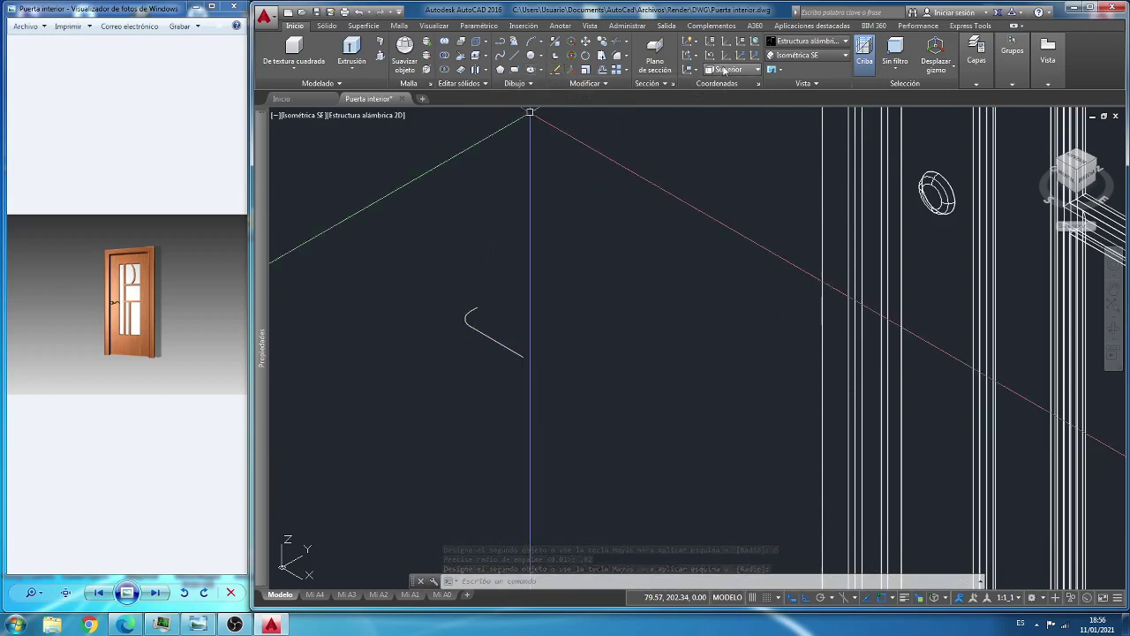
Step: Set the UCS to Derecho and begin a centre-diameter circle at the profile's end
left_click(725, 70)
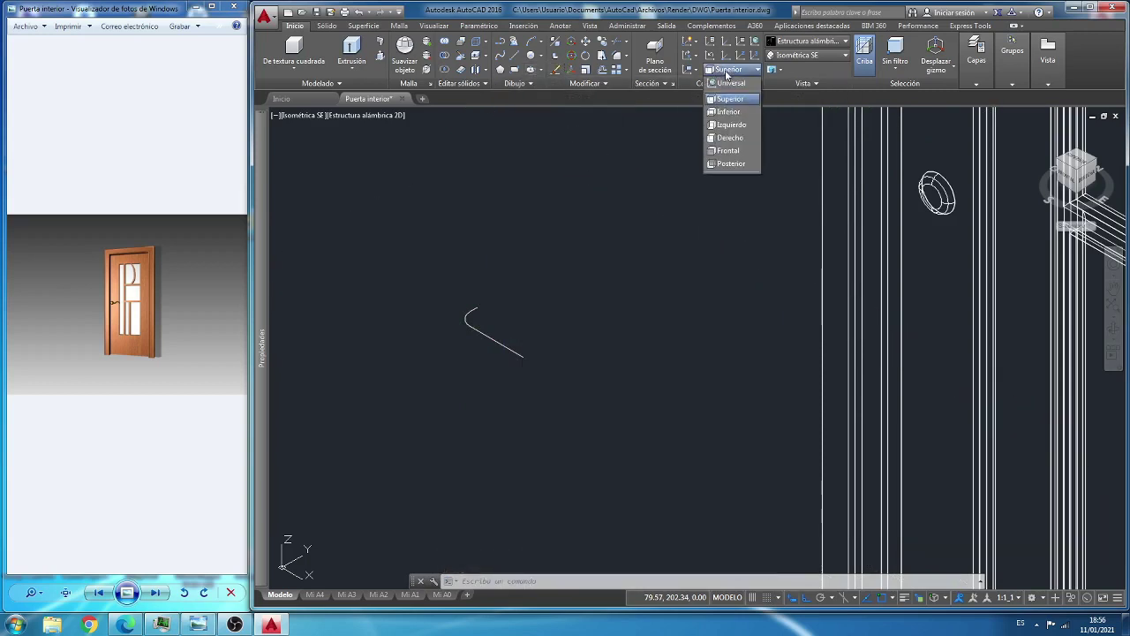
left_click(732, 139)
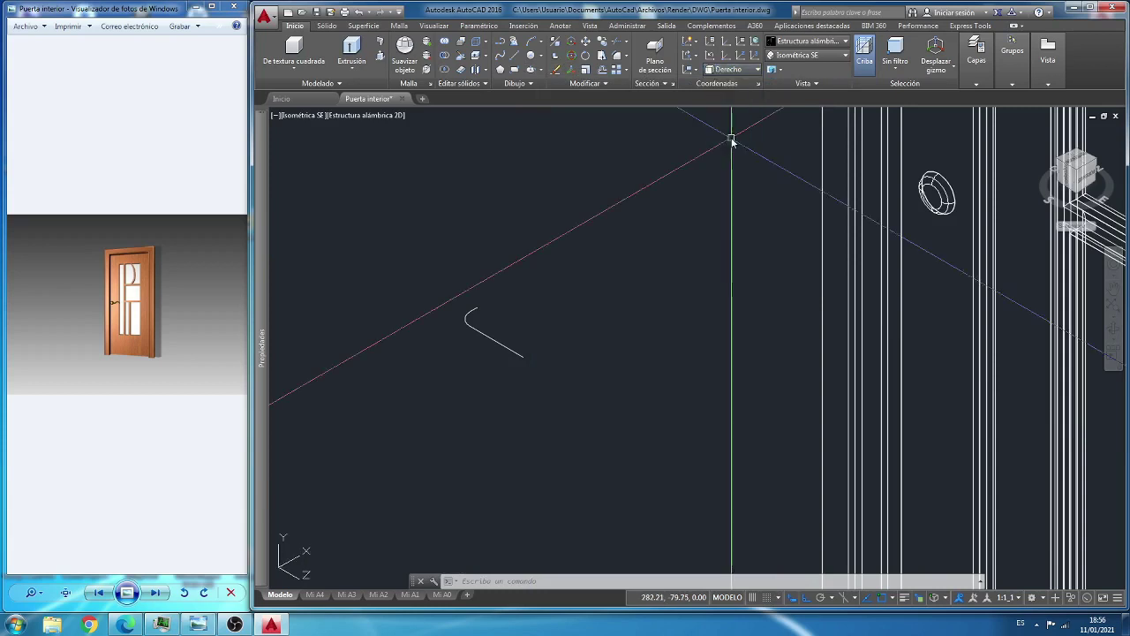
left_click(541, 56)
left_click(556, 98)
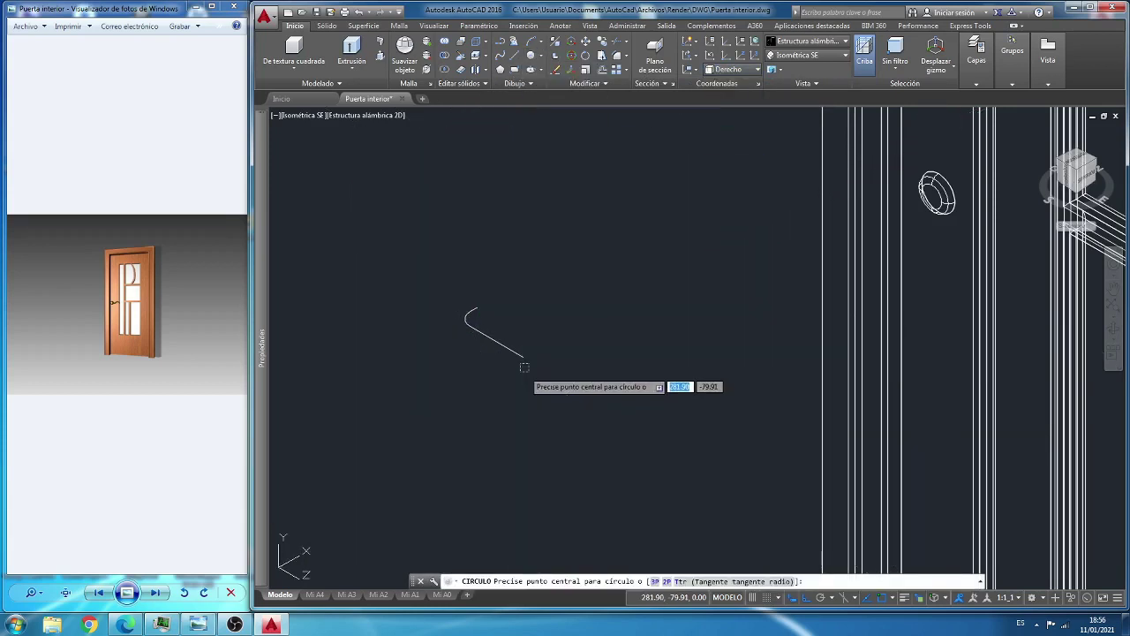
left_click(522, 357)
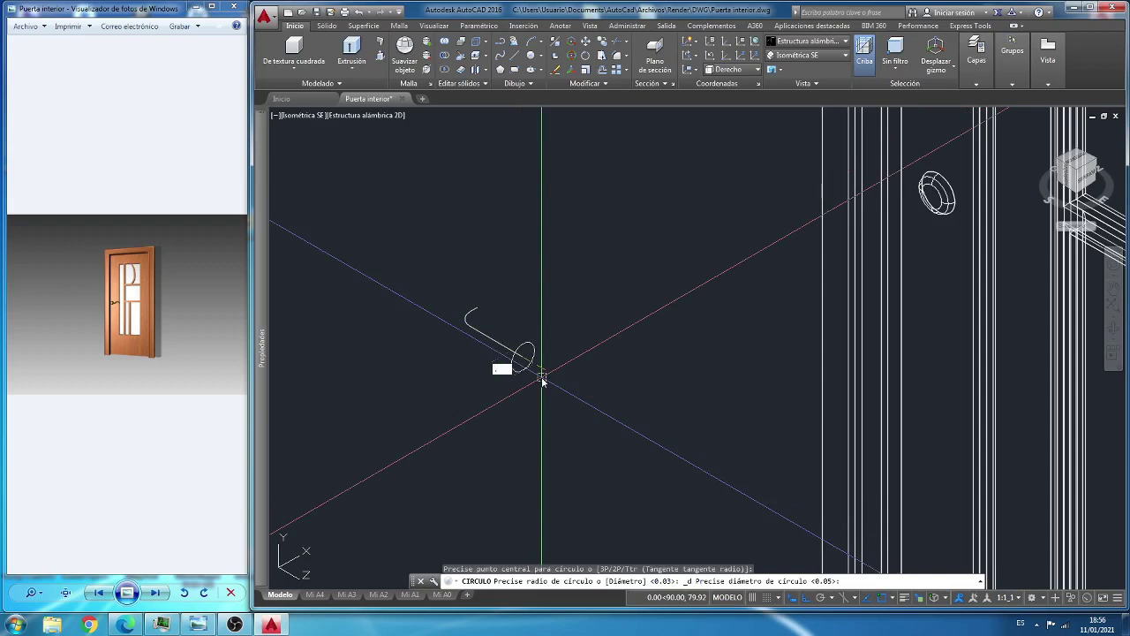
Step: Sweep a 0.02-diameter circle along the curved path to form the tubular lever arm
type(".0")
key("Return")
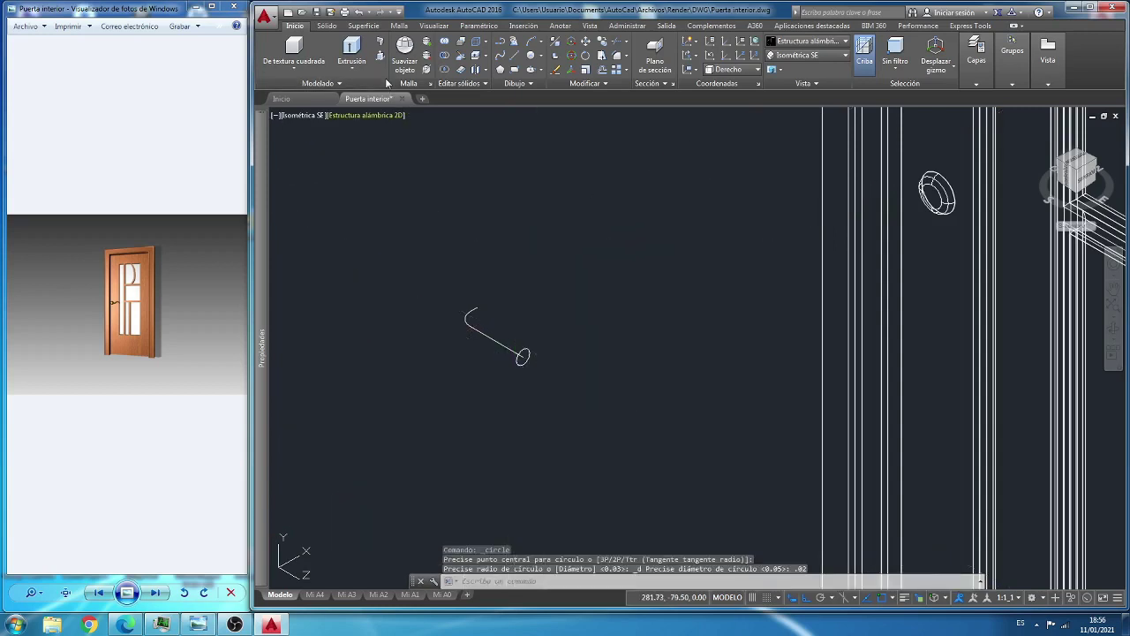
left_click(361, 73)
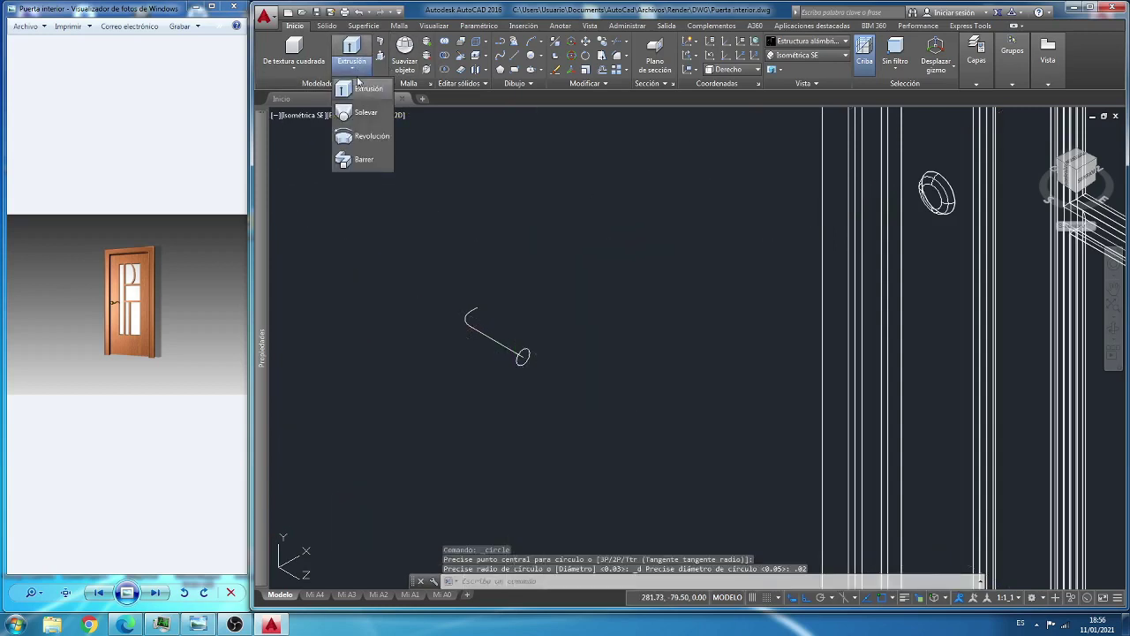
left_click(362, 159)
left_click(527, 348)
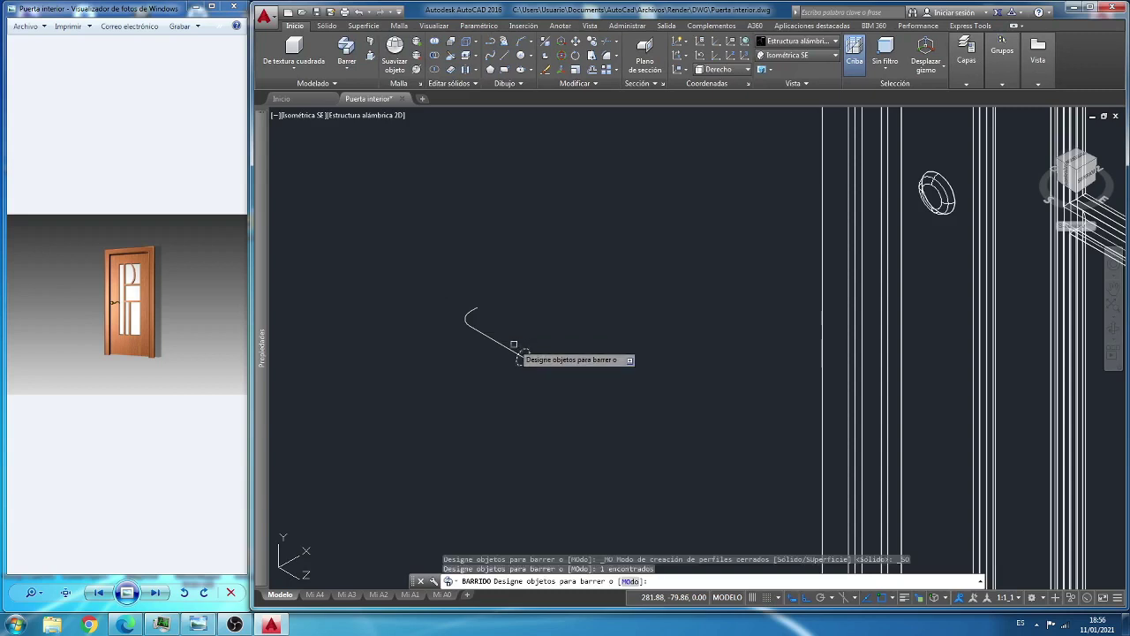
right_click(514, 345)
left_click(530, 352)
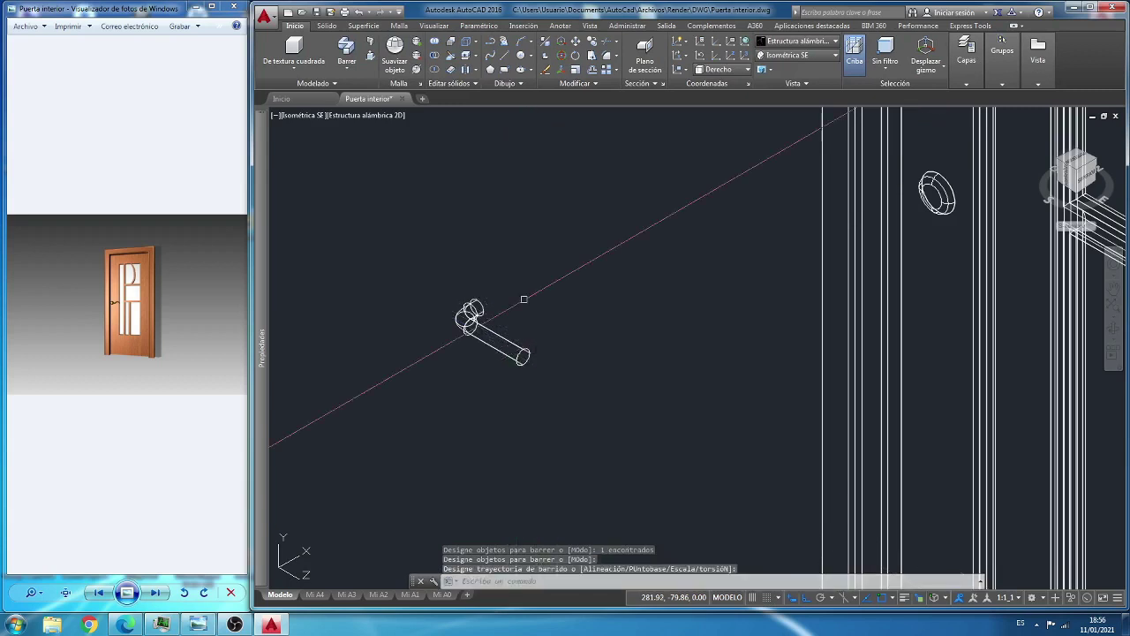
key("Escape")
key("Escape")
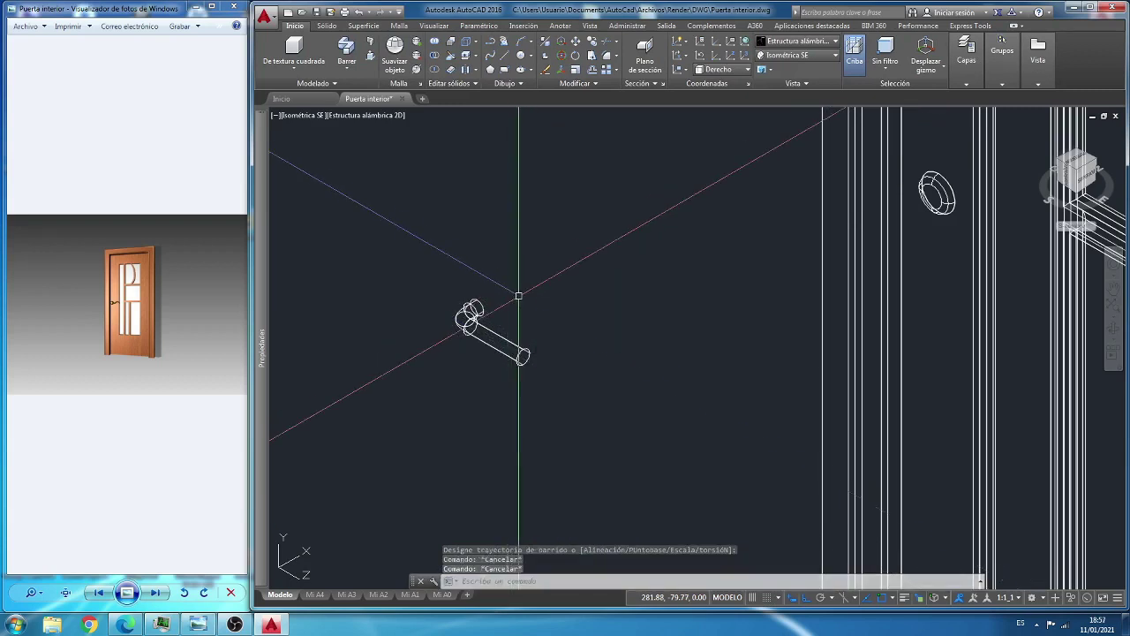
left_click(608, 58)
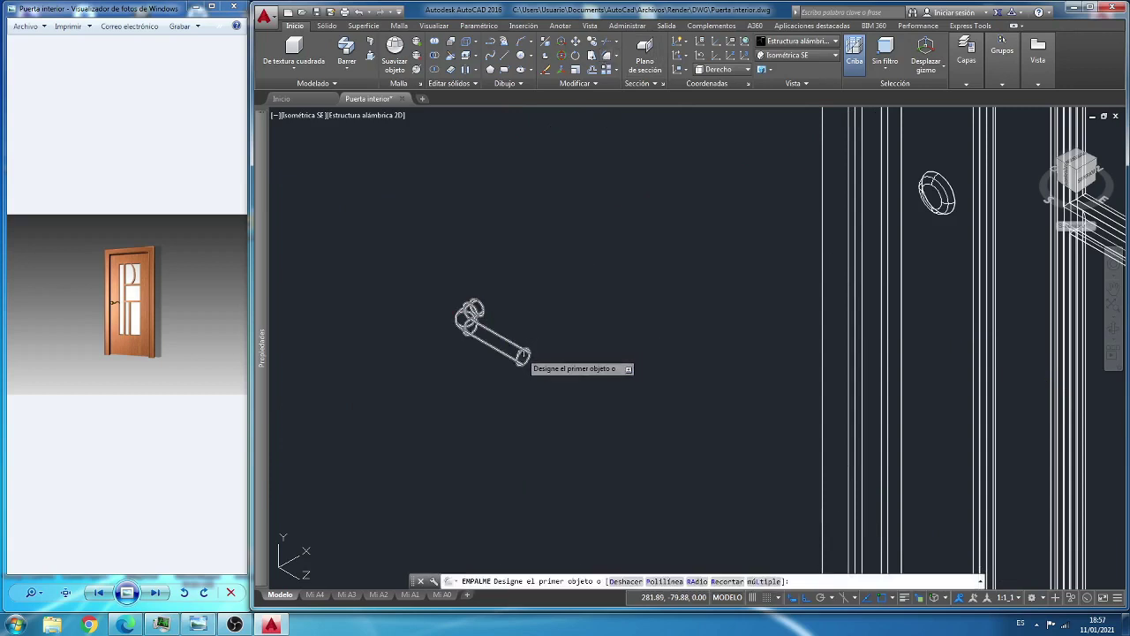
Step: Fillet the end edge of the lever arm with a 0.01 radius
type("r")
key("Return")
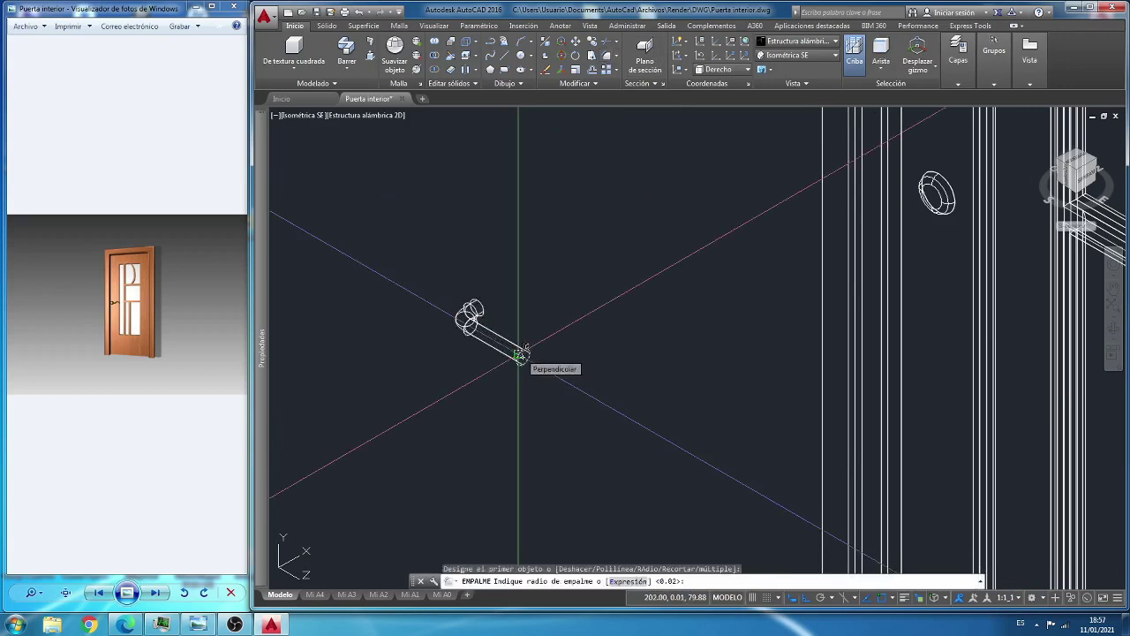
type(".01")
key("Return")
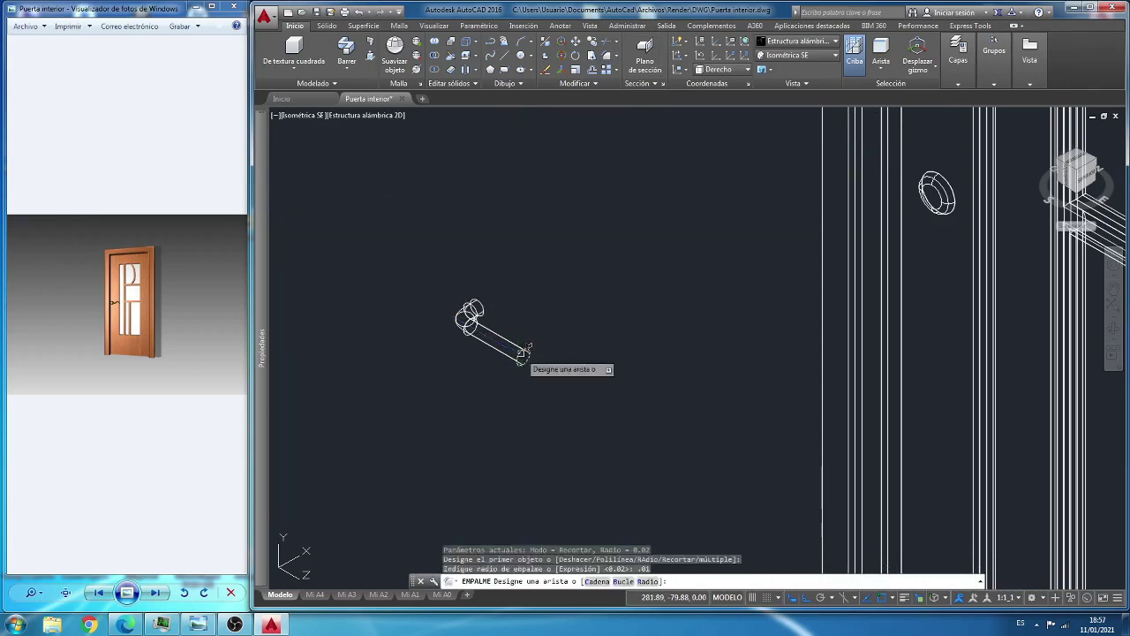
left_click(524, 353)
right_click(569, 352)
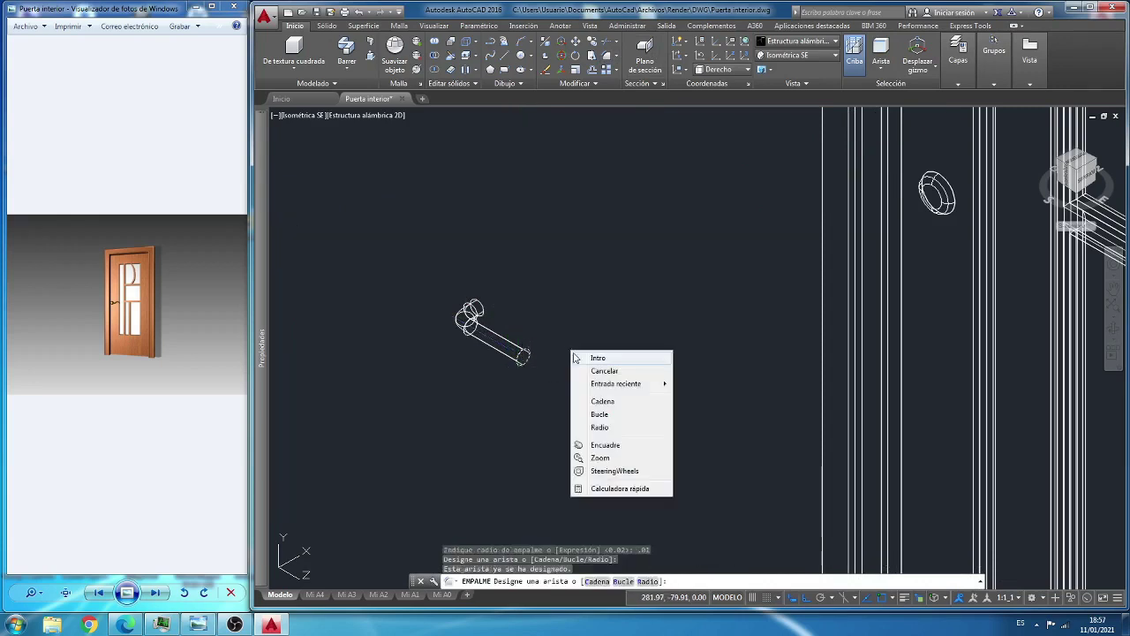
left_click(588, 356)
key("Escape")
key("Escape")
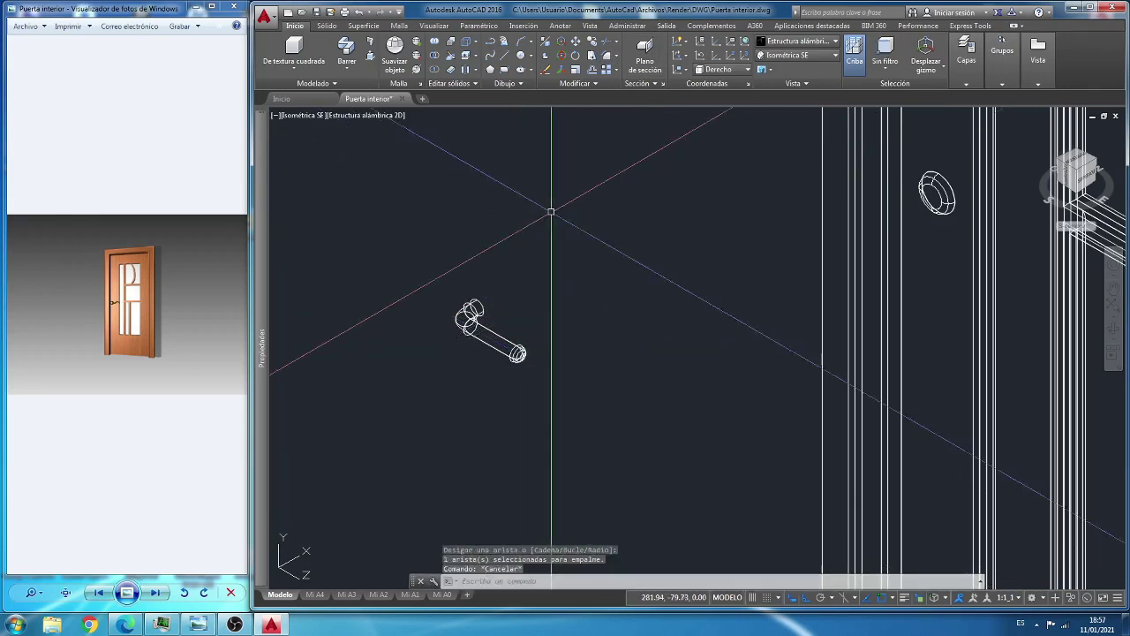
Step: Move the window-selected handle from its base point onto its spot on the door
left_click(575, 42)
left_click(560, 227)
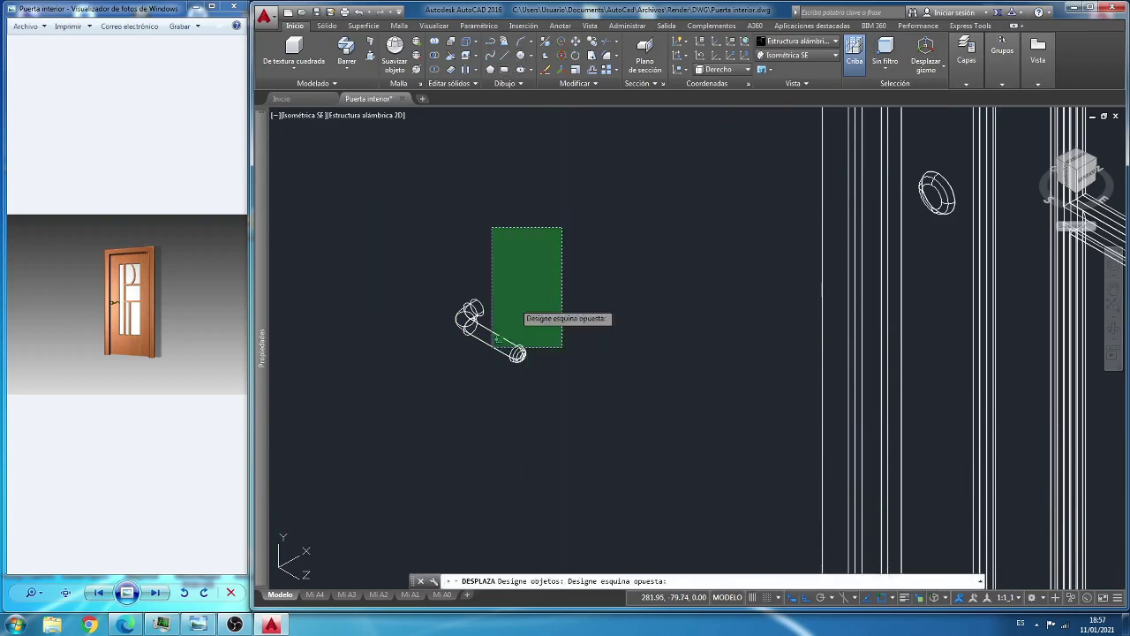
left_click(492, 320)
key("Return")
scroll(490, 318, "up", 4)
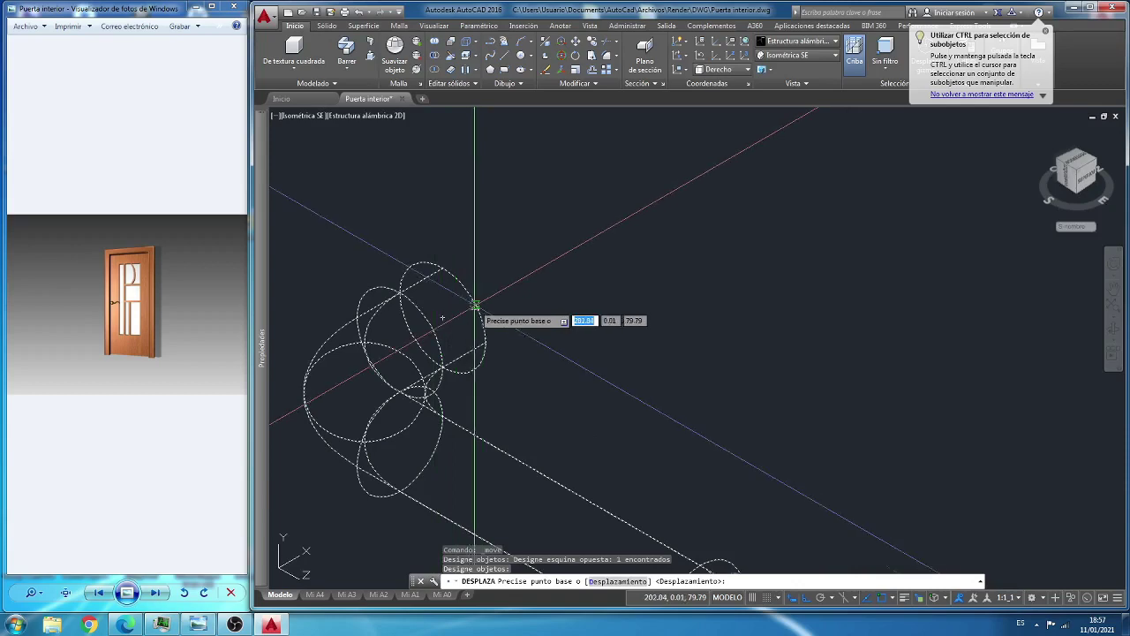
left_click(442, 315)
scroll(504, 353, "down", 2)
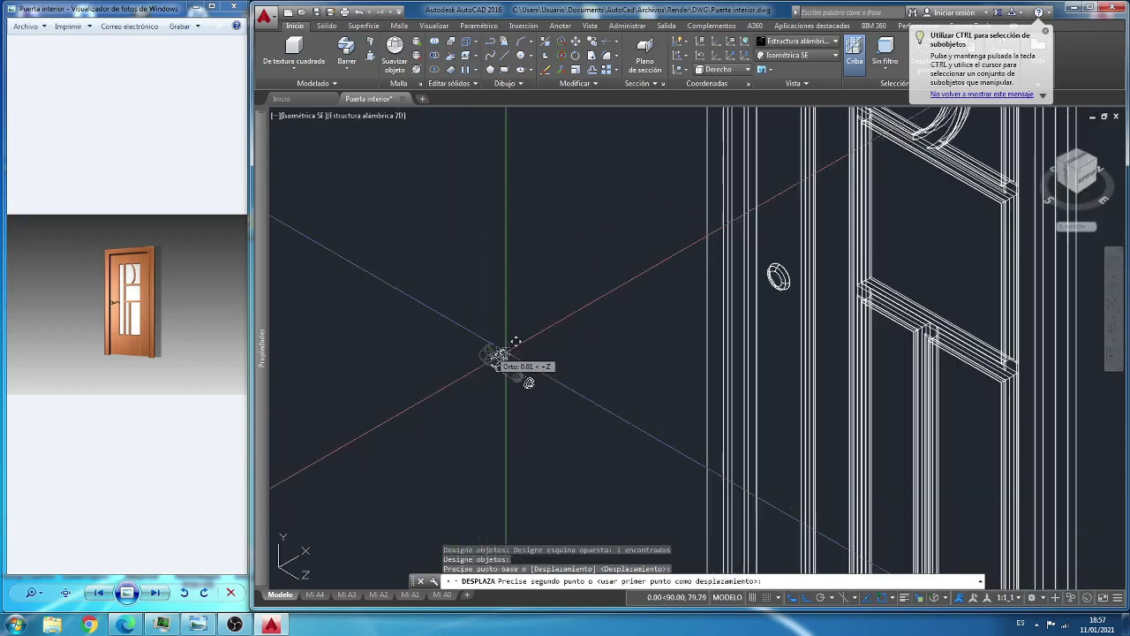
scroll(504, 354, "down", 1)
scroll(689, 309, "up", 4)
scroll(733, 313, "up", 3)
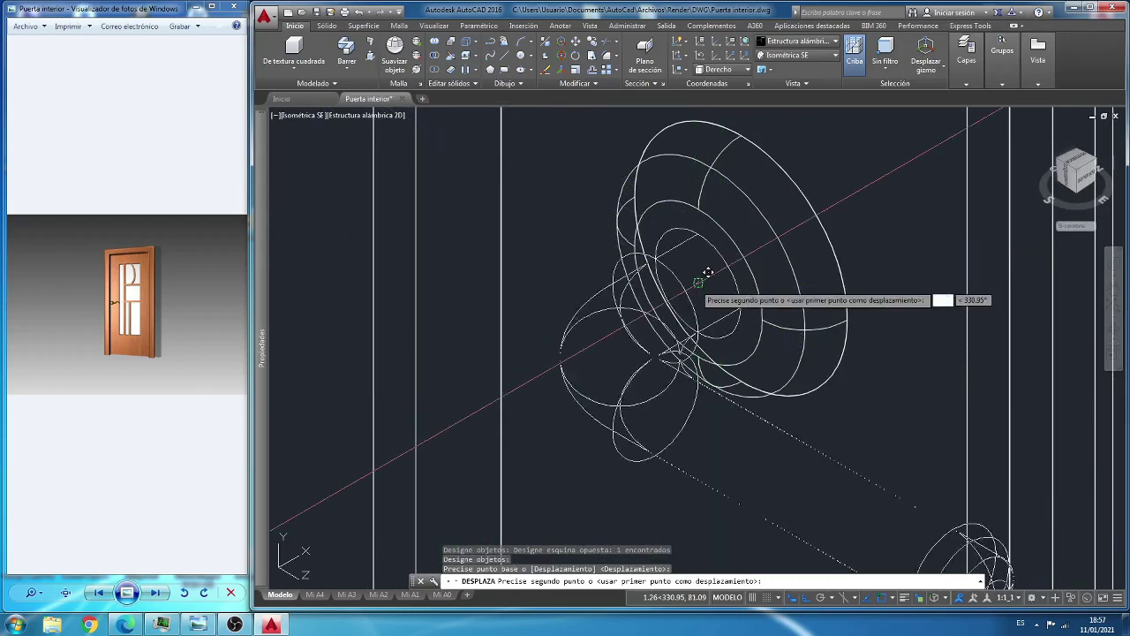
left_click(572, 301)
scroll(572, 300, "down", 3)
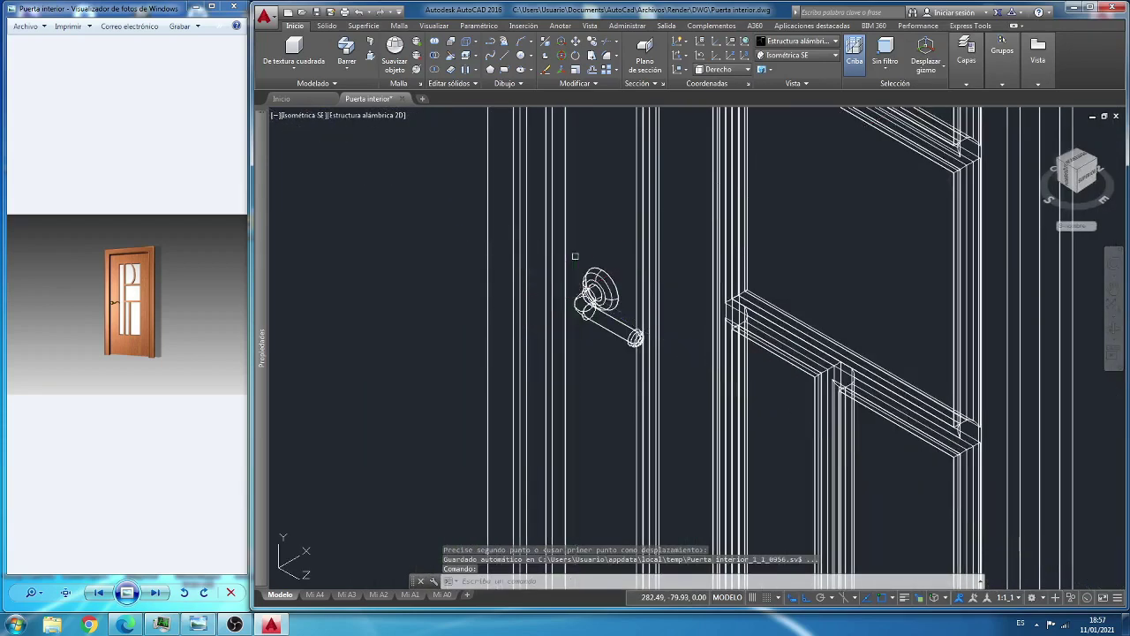
scroll(609, 282, "down", 3)
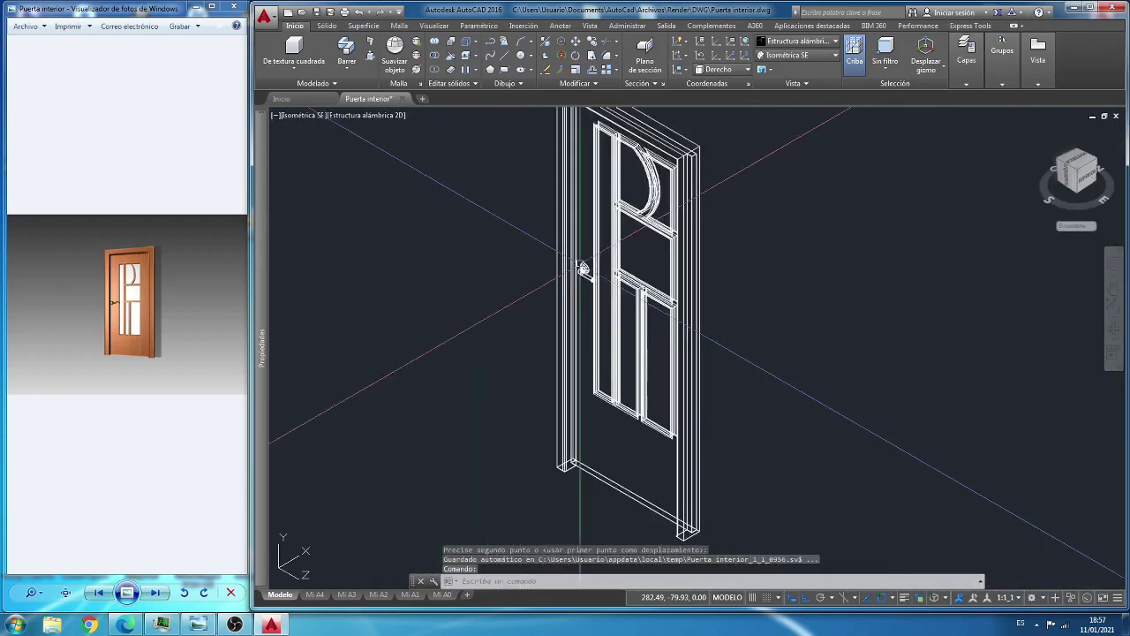
Step: Hide one overlapping door solid using Hide Objects
left_click(1079, 590)
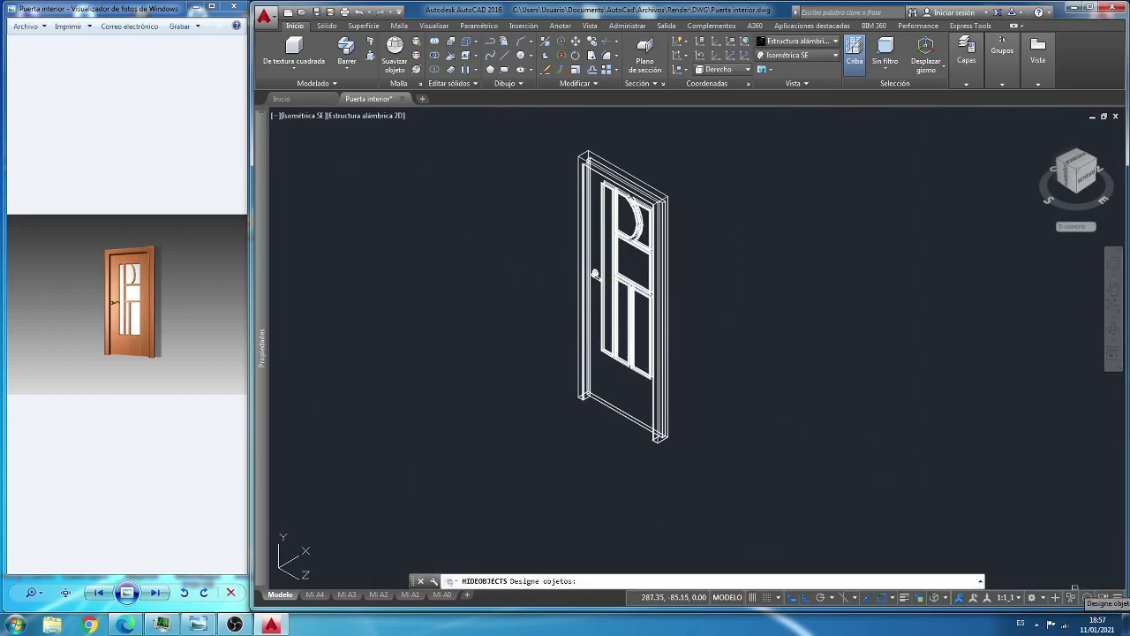
left_click(671, 414)
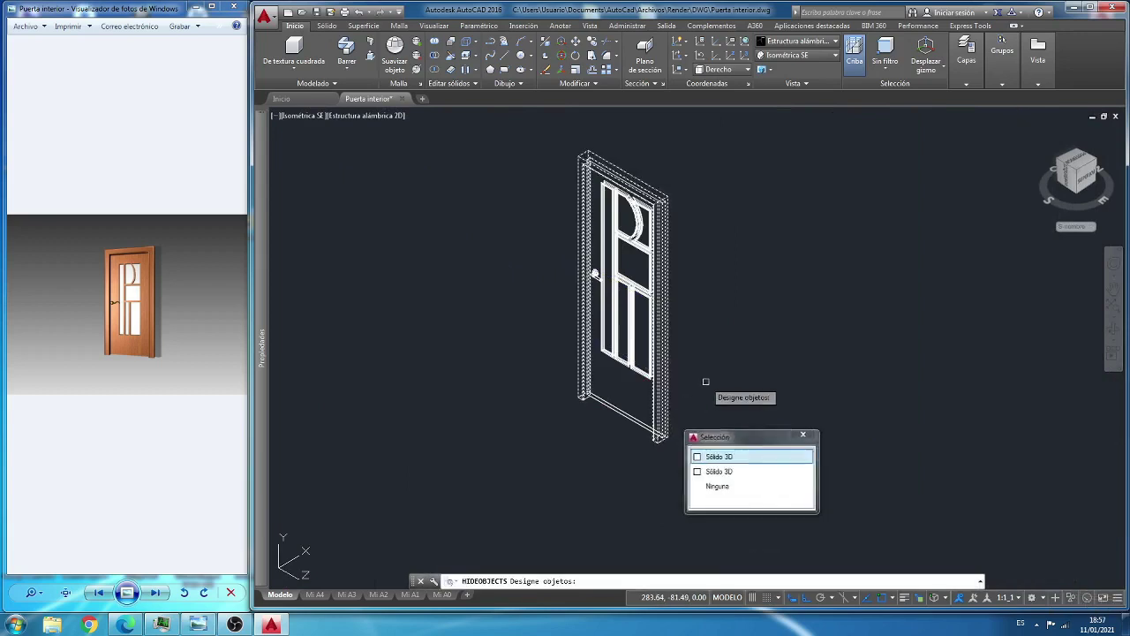
left_click(733, 456)
scroll(601, 265, "up", 4)
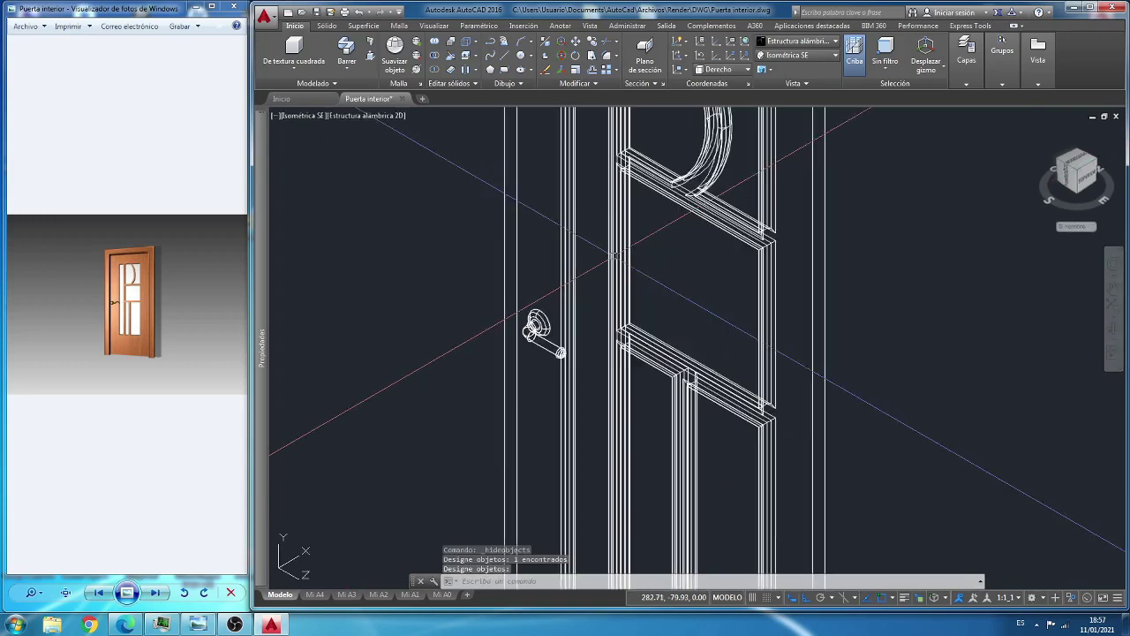
scroll(614, 255, "down", 4)
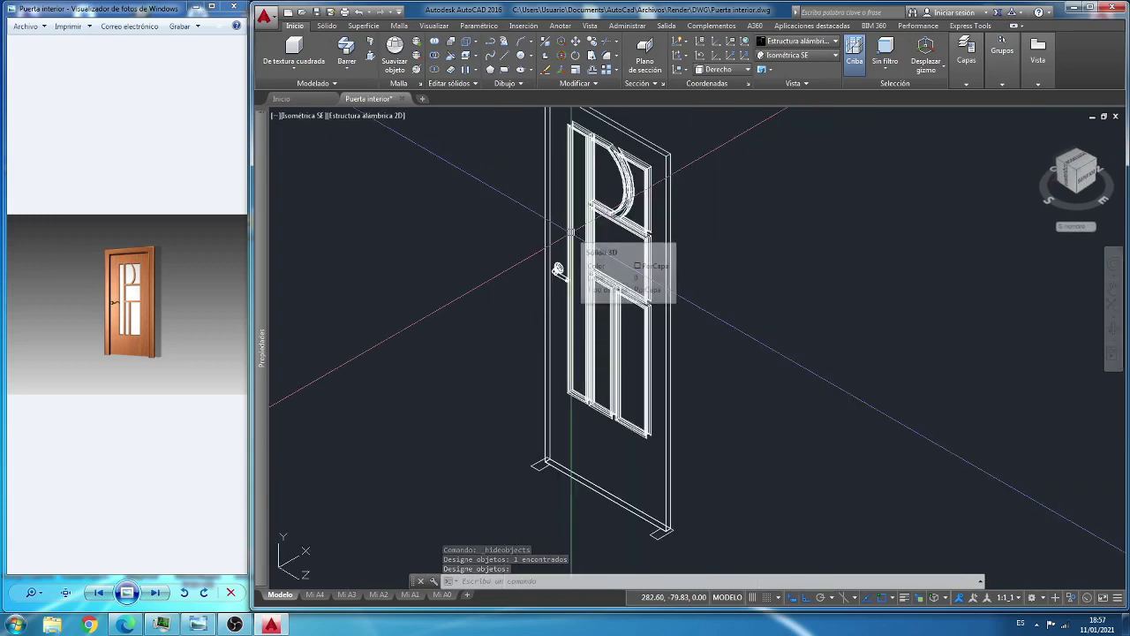
scroll(551, 230, "up", 3)
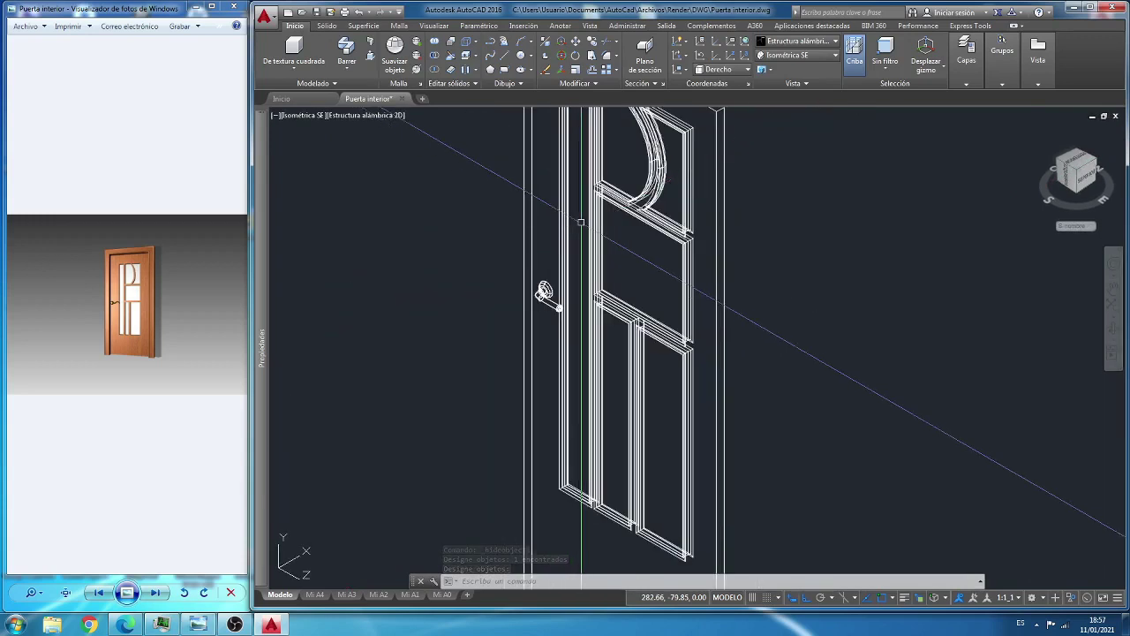
left_click(636, 83)
Step: Start Mirror and select the two handle parts
left_click(579, 83)
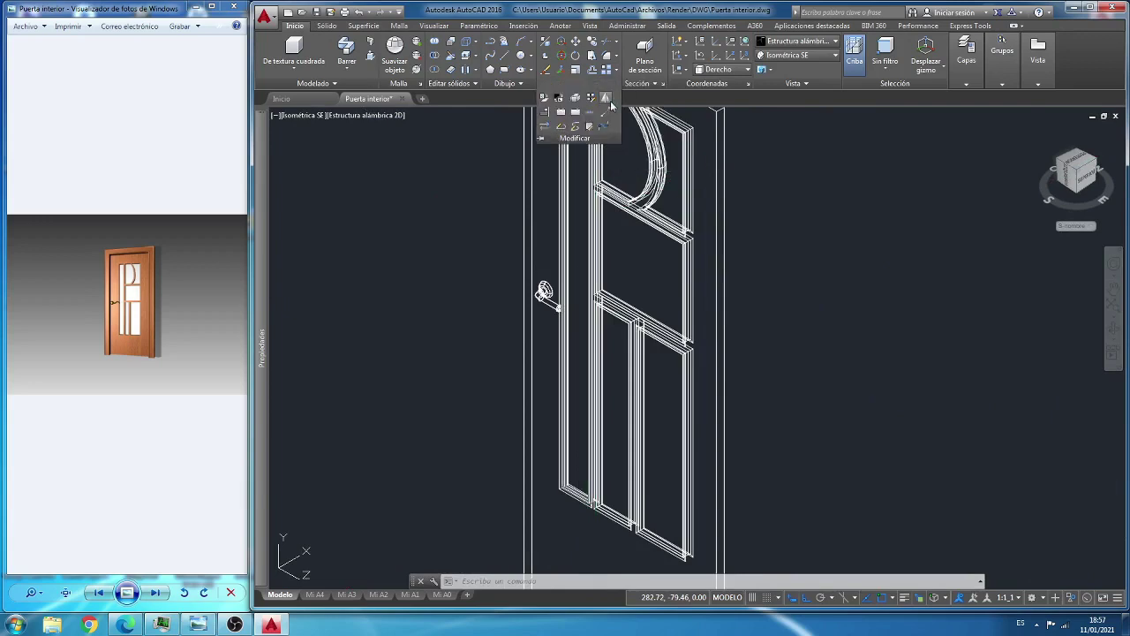
middle_click_drag(583, 177, 530, 168, "shift")
left_click(606, 98)
left_click(519, 147)
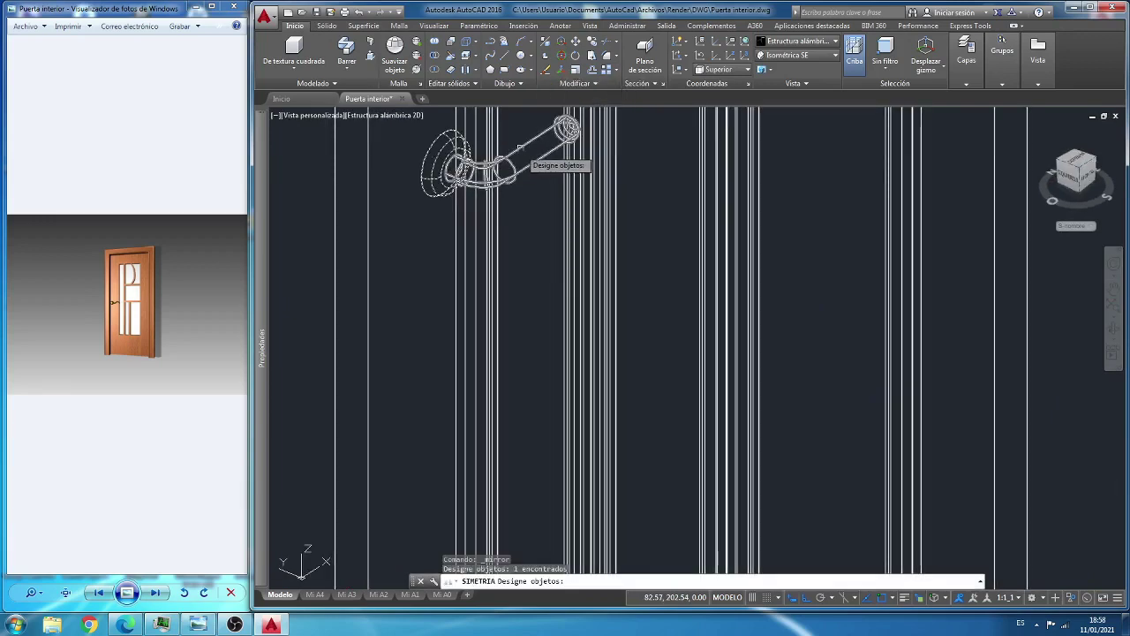
left_click(528, 175)
key("Return")
Step: Mirror the handle across a line from the door corner, keeping the original
scroll(618, 212, "down", 3)
scroll(591, 388, "down", 3)
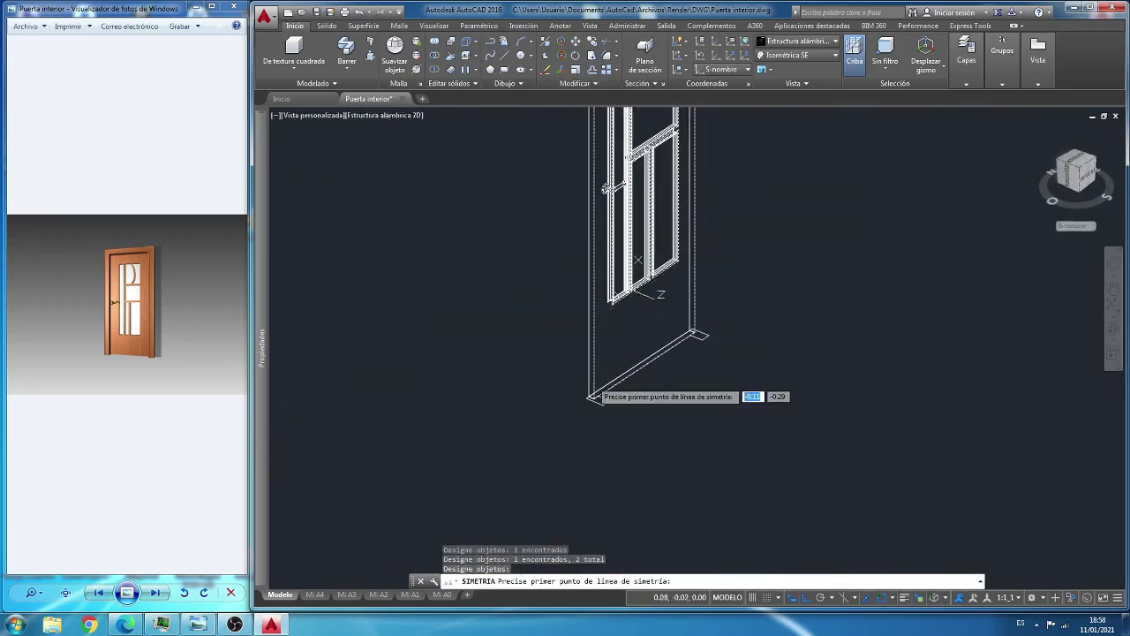
scroll(594, 395, "up", 3)
scroll(606, 391, "up", 3)
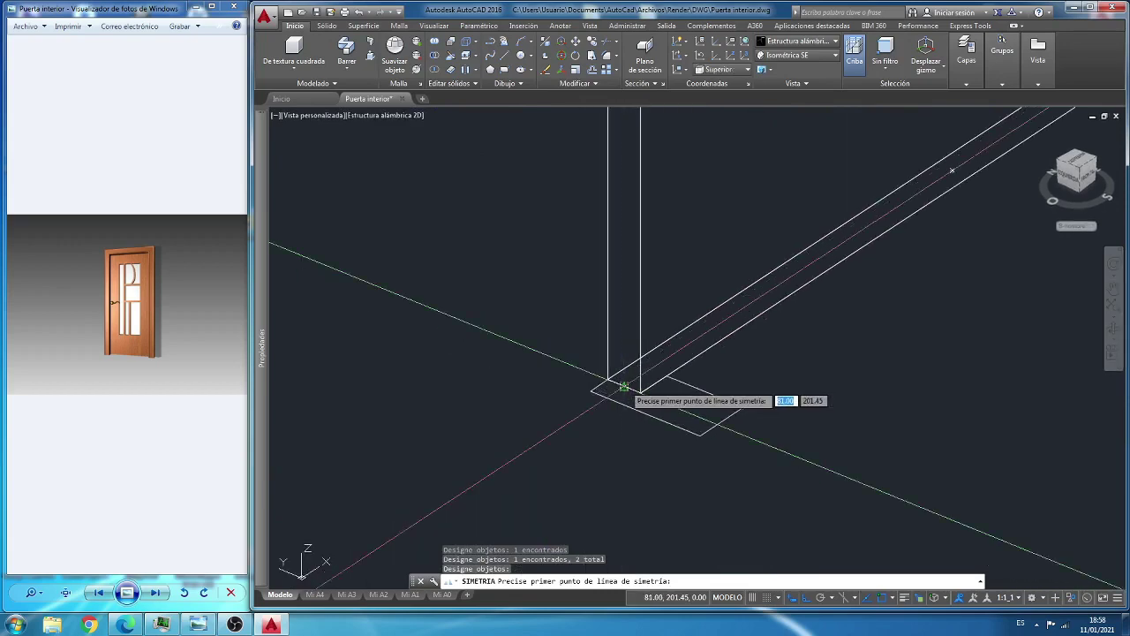
left_click(624, 387)
scroll(624, 389, "down", 2)
scroll(624, 389, "down", 2)
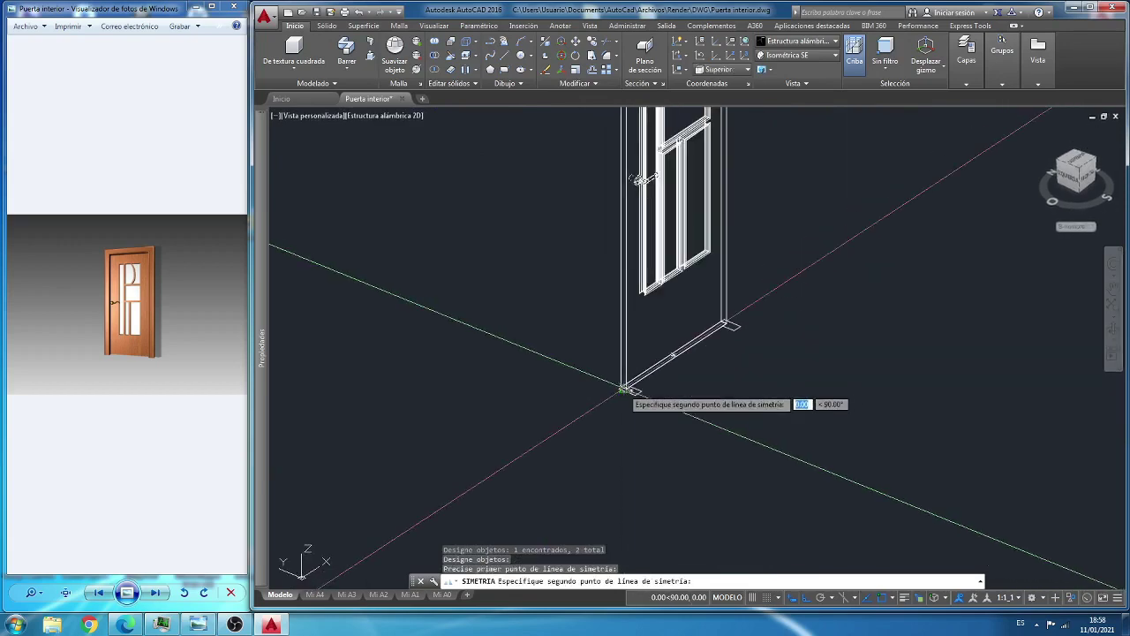
left_click(839, 239)
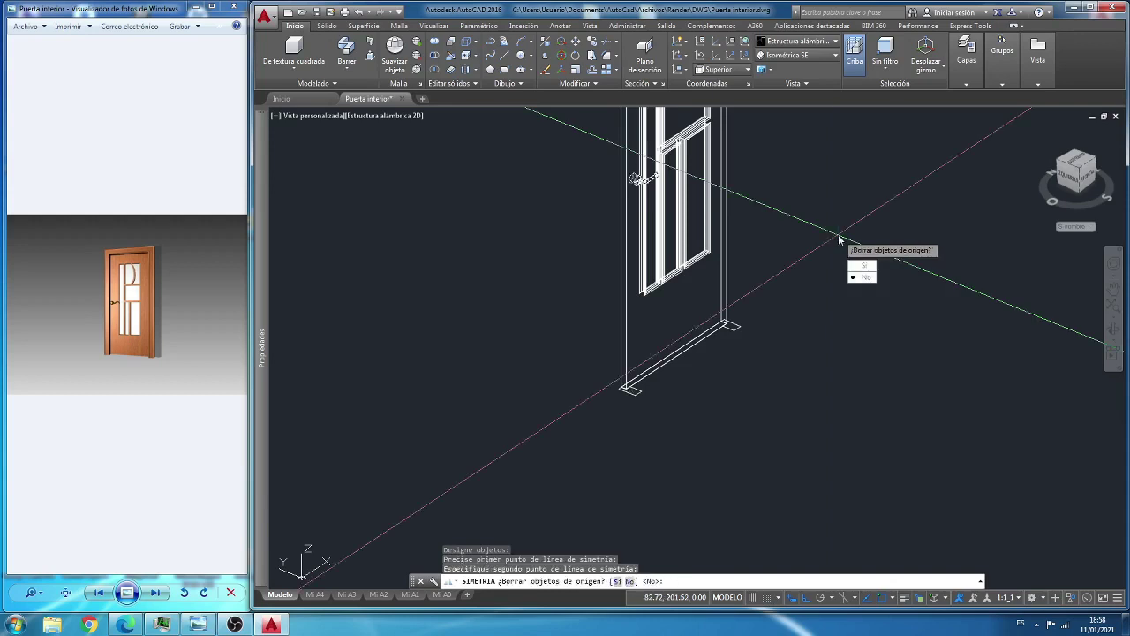
left_click(855, 276)
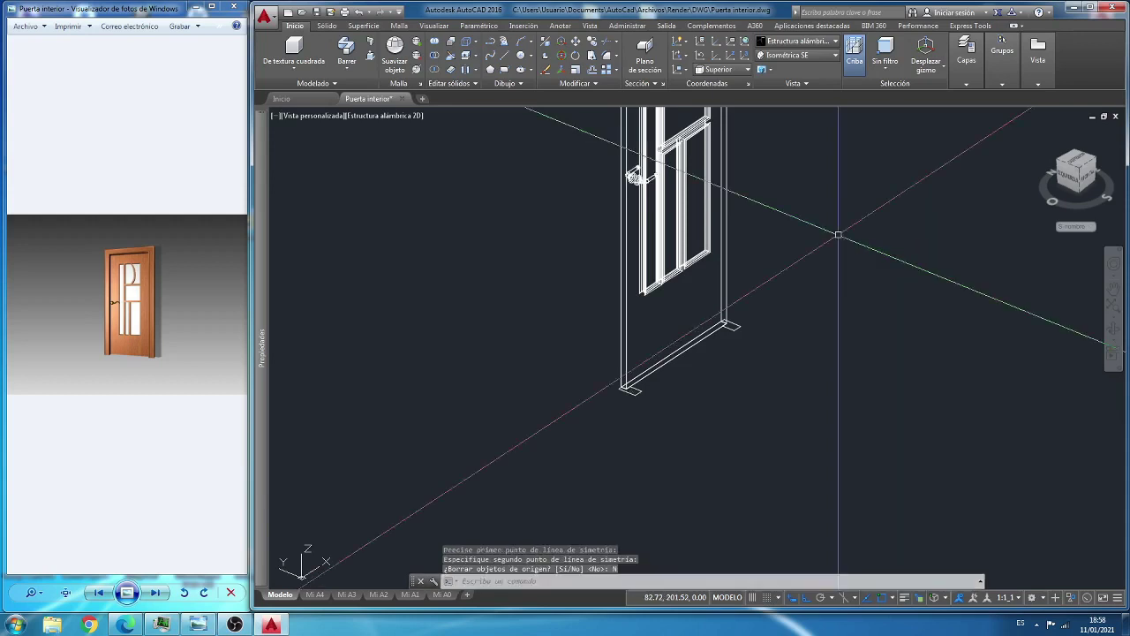
key("Escape")
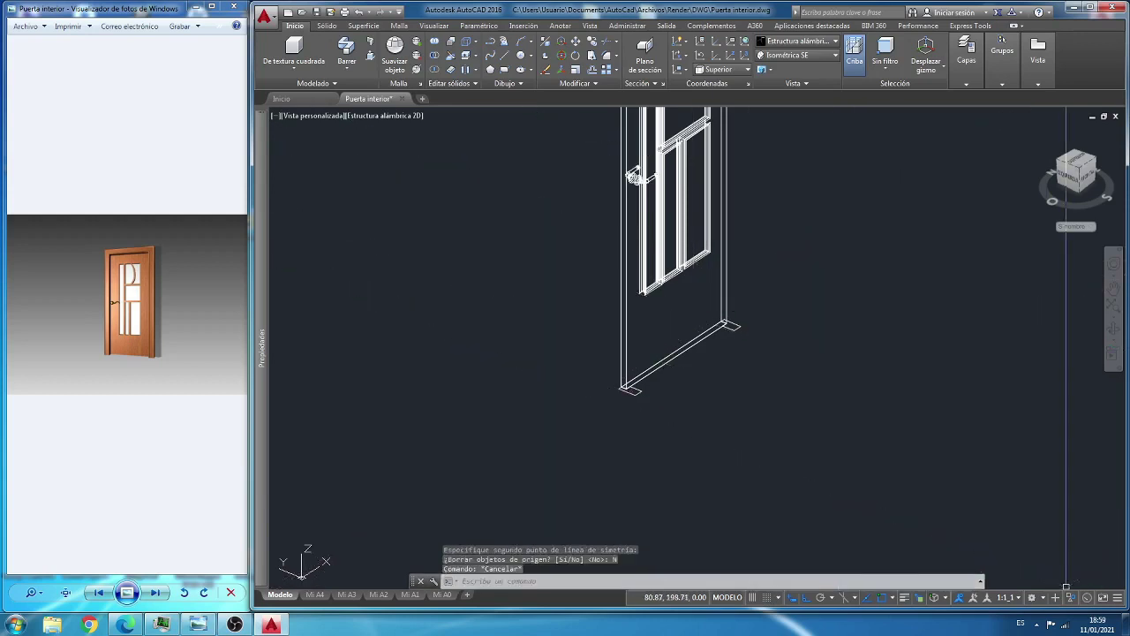
key("Escape")
Step: Unhide the door solid and switch to a zoomed-out Top view
left_click(1073, 599)
left_click(1073, 589)
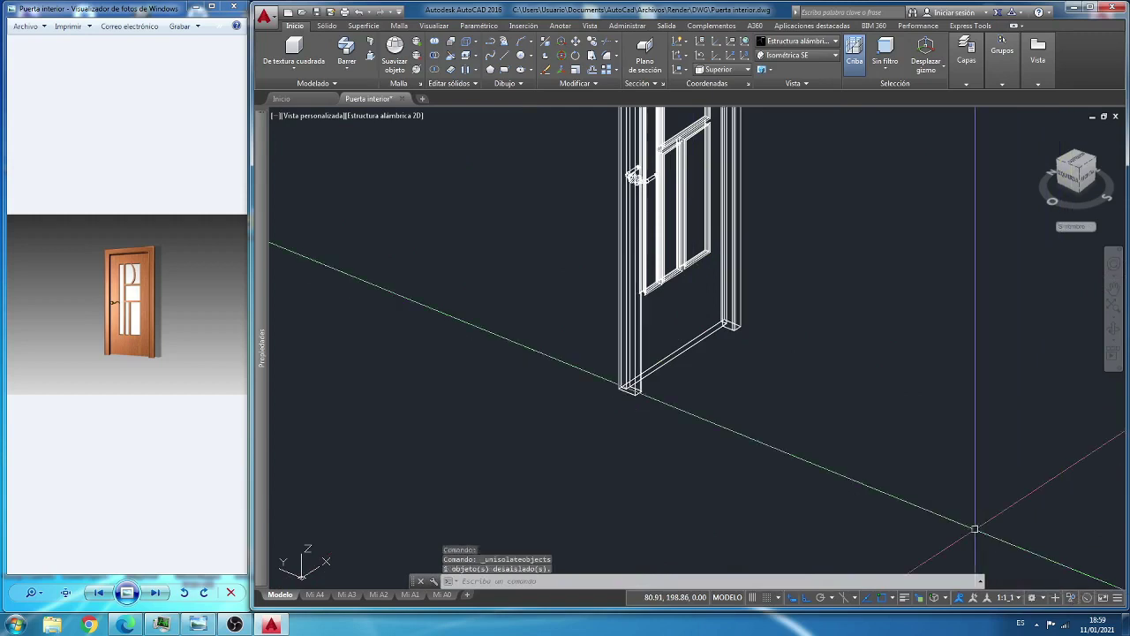
left_click(800, 54)
left_click(799, 148)
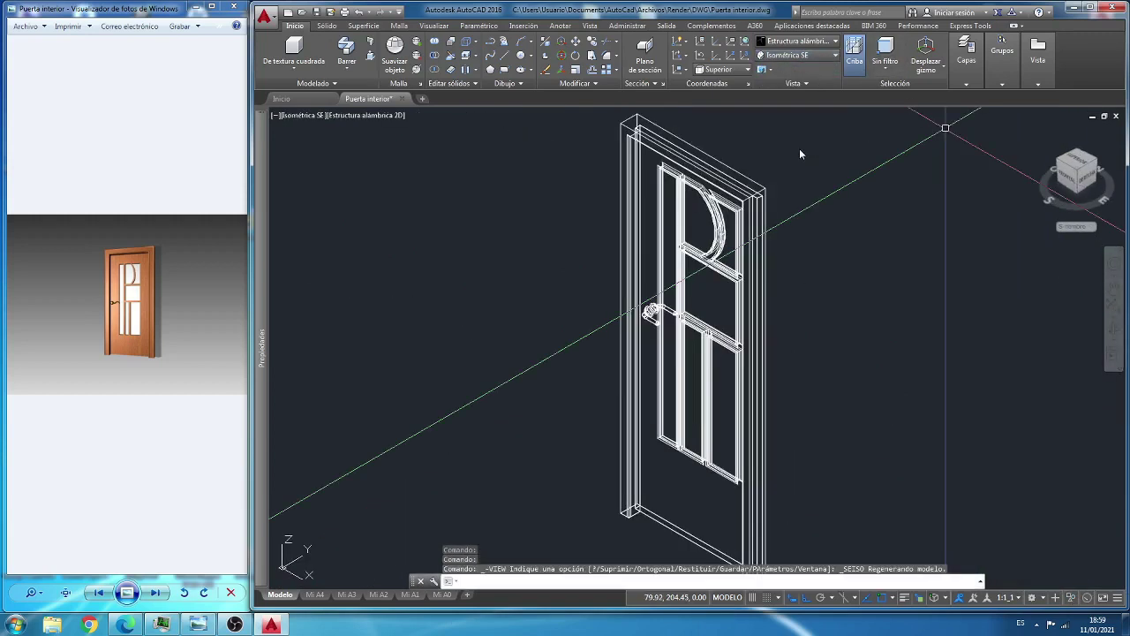
scroll(677, 320, "down", 2)
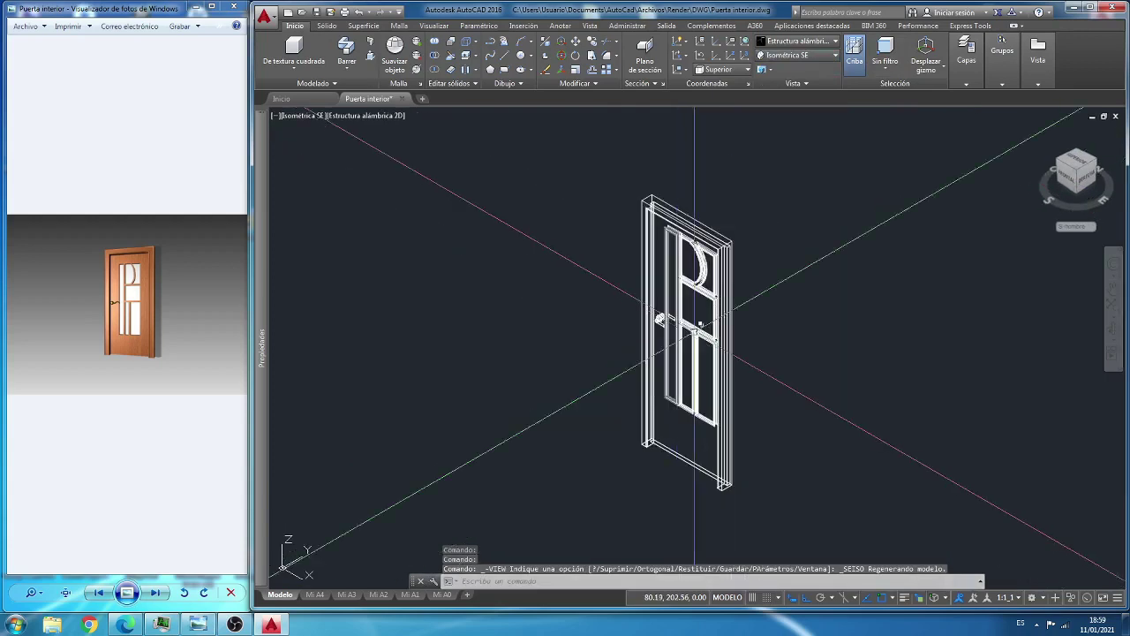
left_click(786, 57)
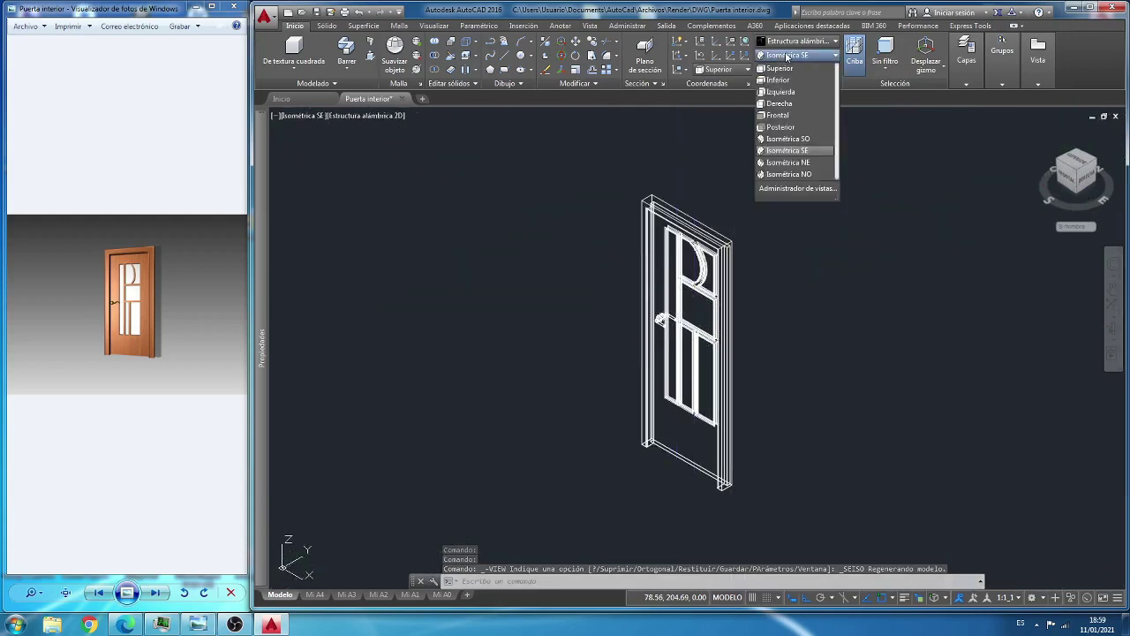
left_click(792, 73)
scroll(687, 282, "down", 3)
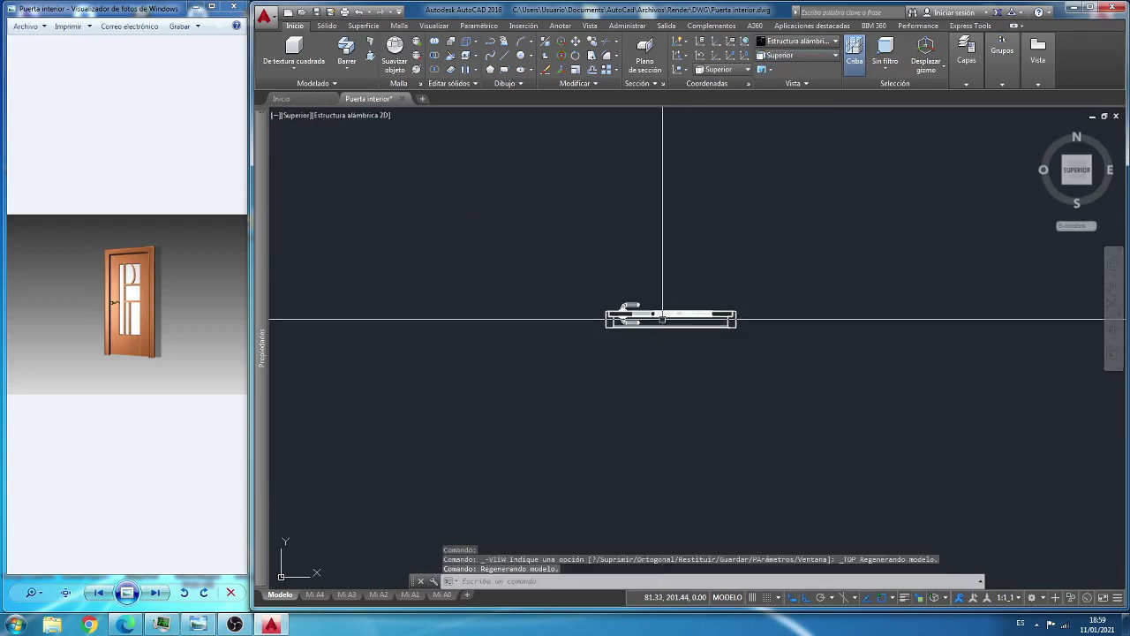
scroll(669, 315, "down", 2)
scroll(674, 310, "down", 1)
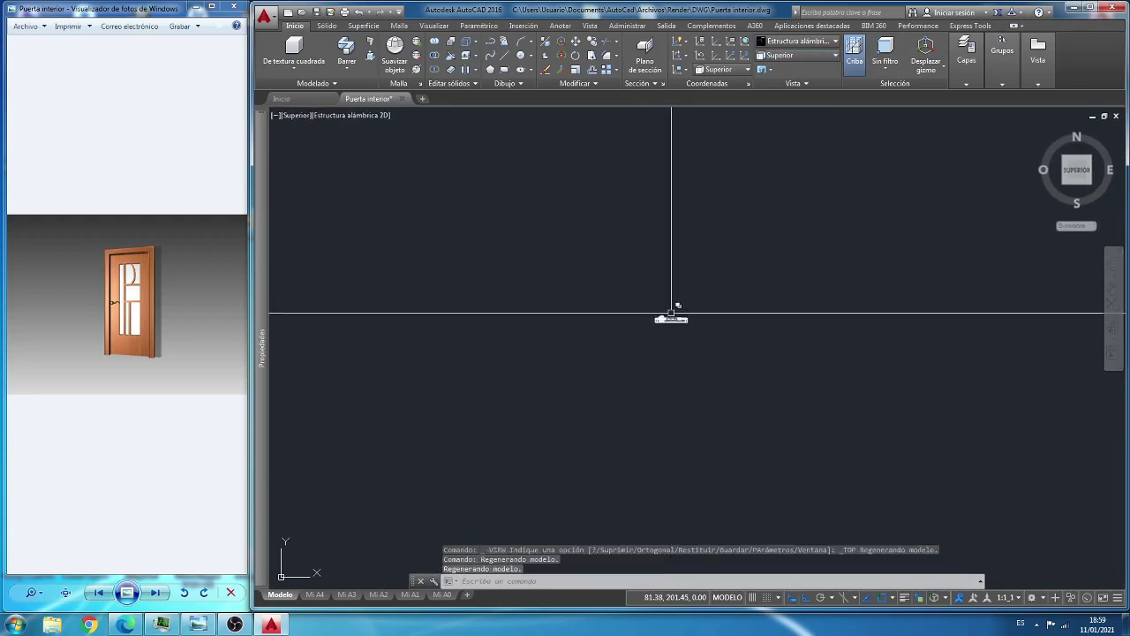
Step: Draw a planar surface with two opposite corners enclosing the door as a floor
left_click(364, 25)
left_click(319, 42)
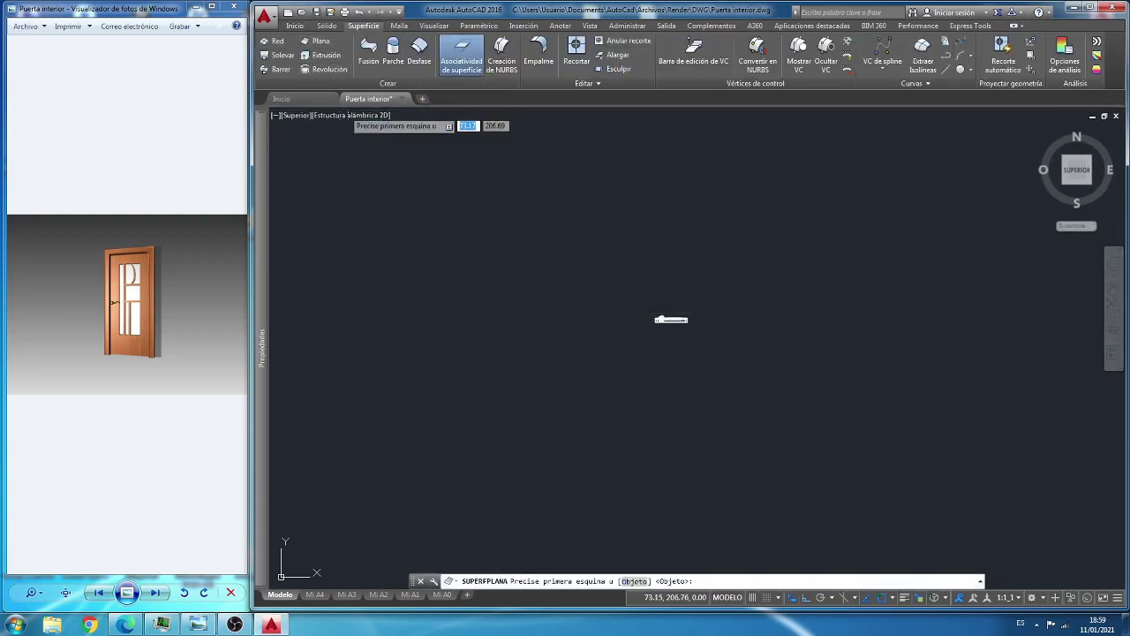
left_click(362, 126)
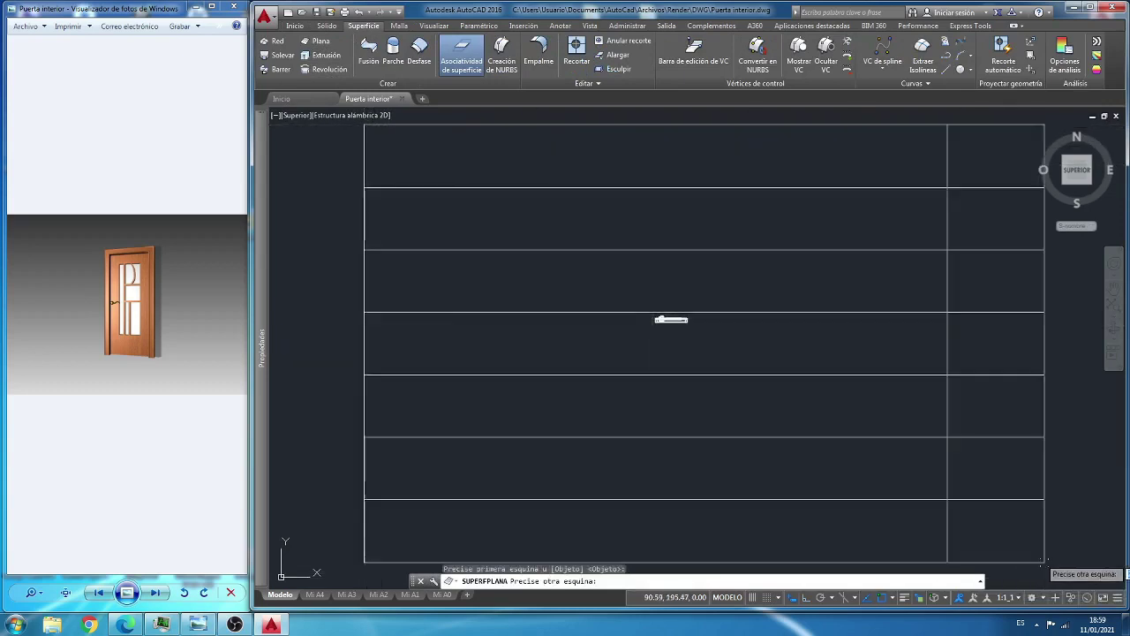
left_click(976, 562)
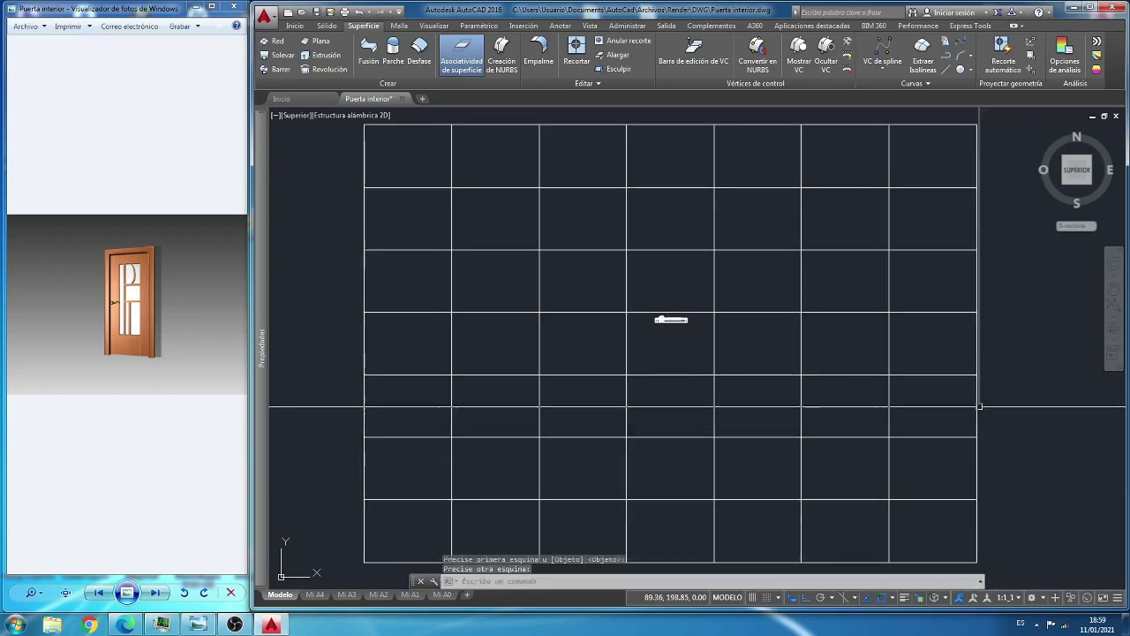
left_click(297, 25)
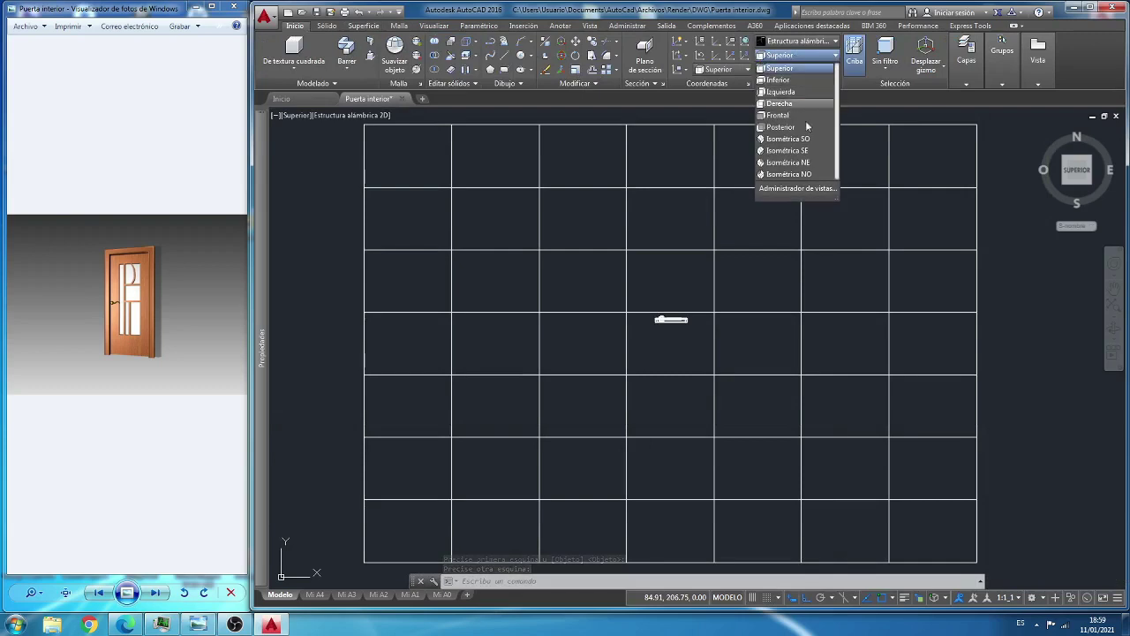
left_click(803, 148)
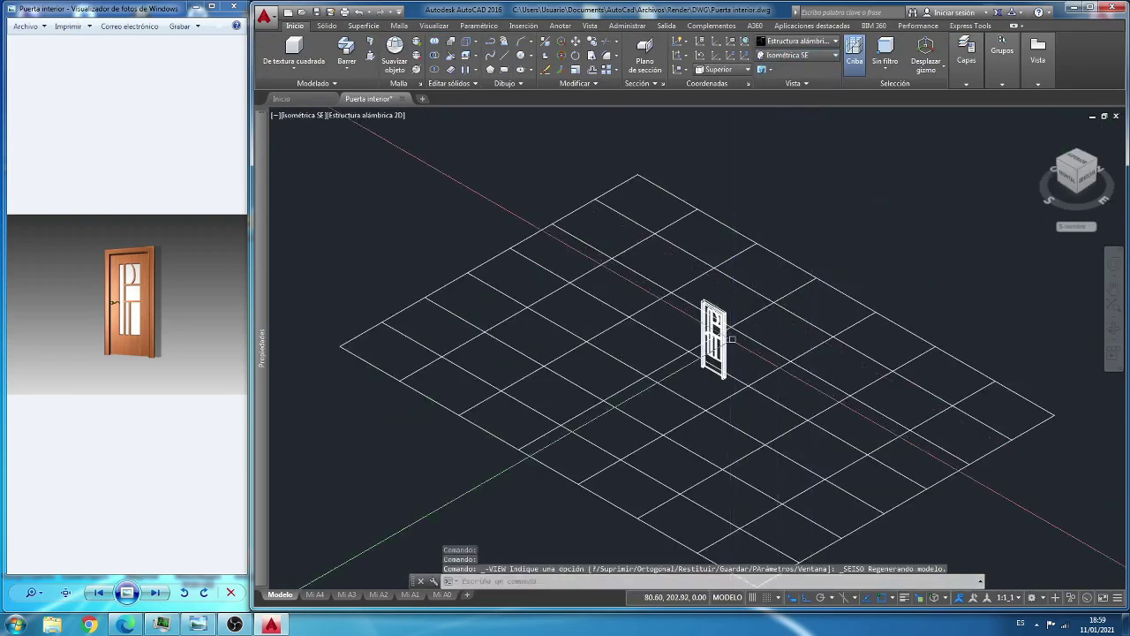
Step: Zoom in on the door and pan it slightly up and left
scroll(729, 335, "up", 3)
scroll(698, 331, "up", 3)
scroll(675, 328, "up", 1)
scroll(675, 328, "down", 2)
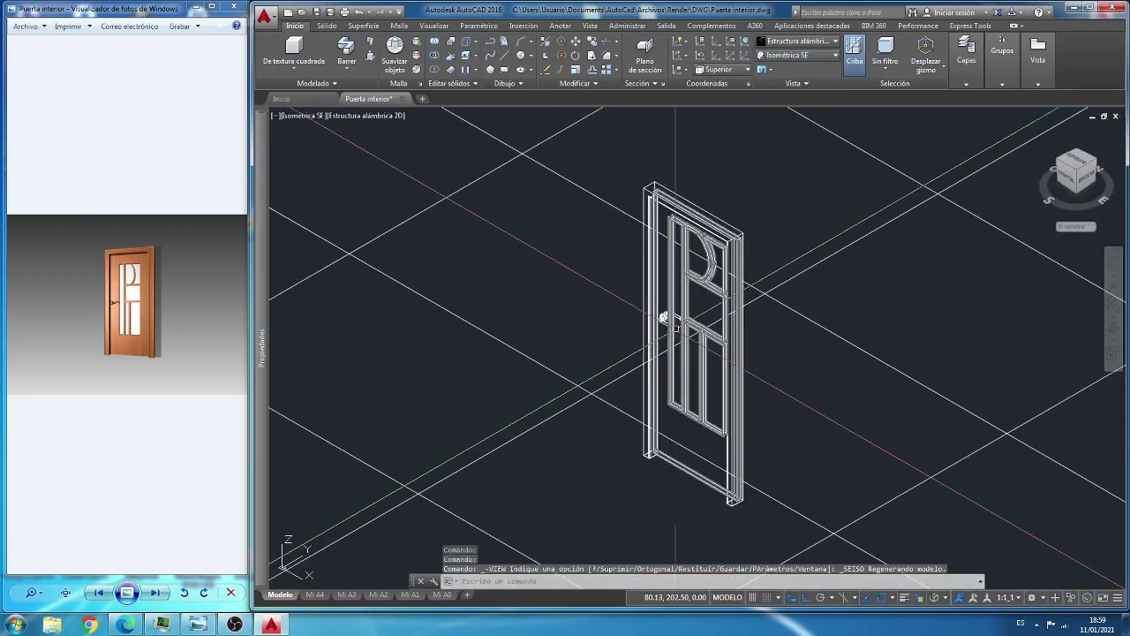
scroll(754, 325, "up", 2)
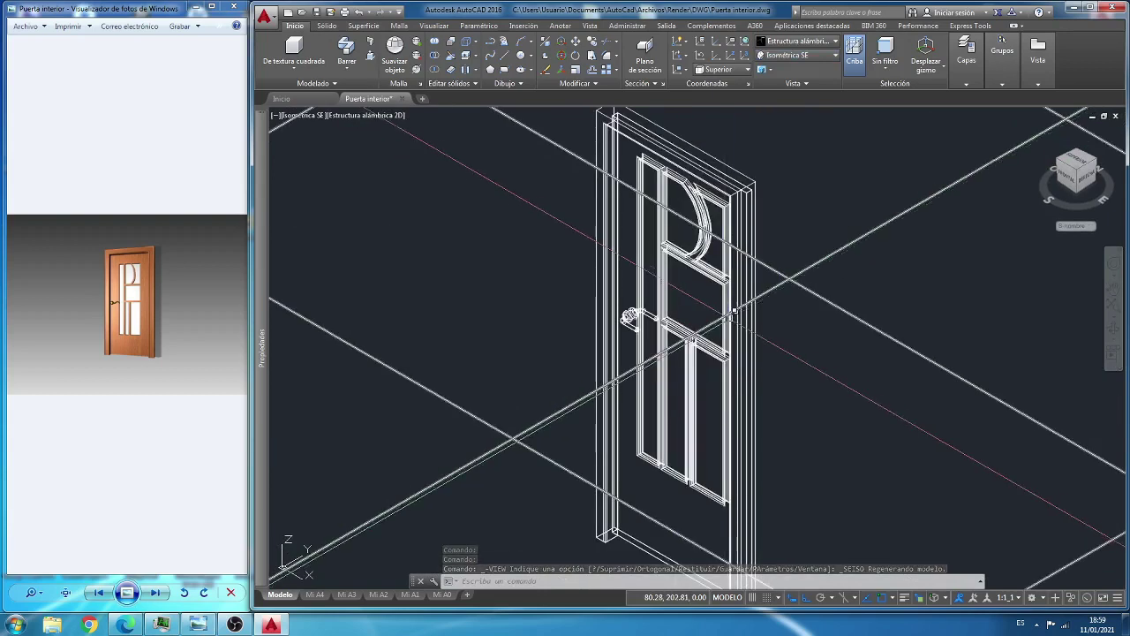
left_click(1114, 288)
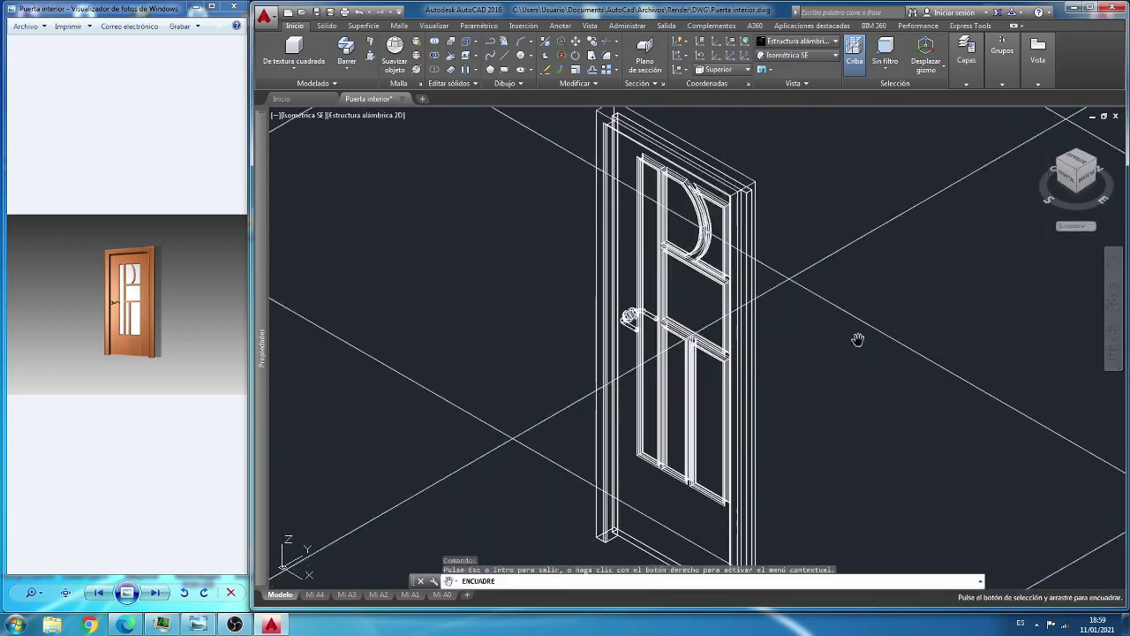
left_click_drag(807, 347, 802, 343)
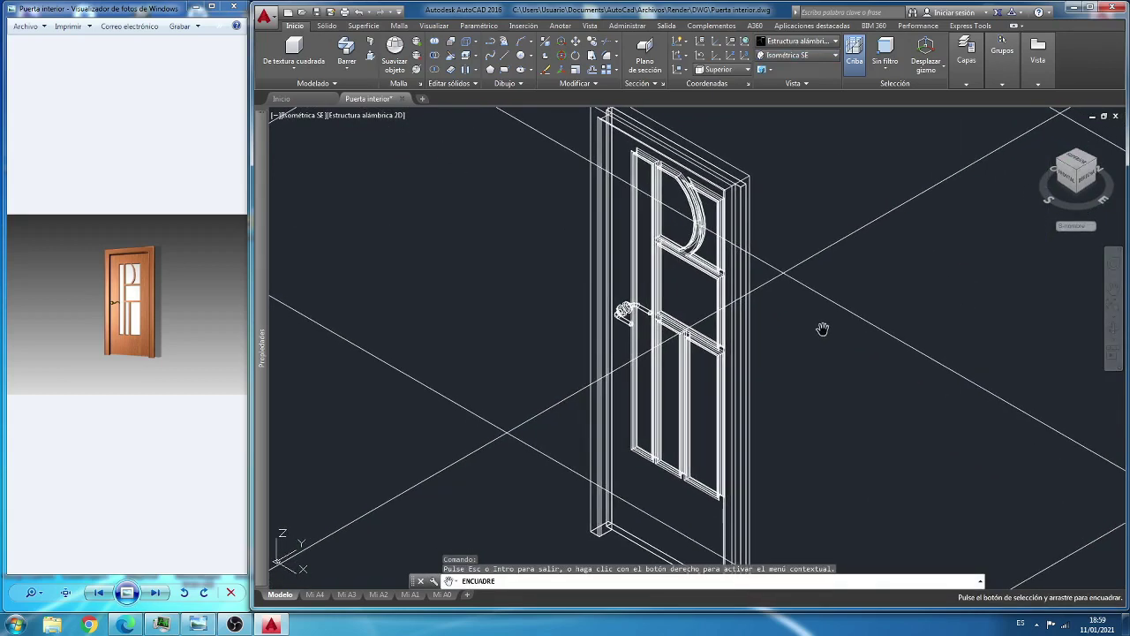
left_click(1113, 265)
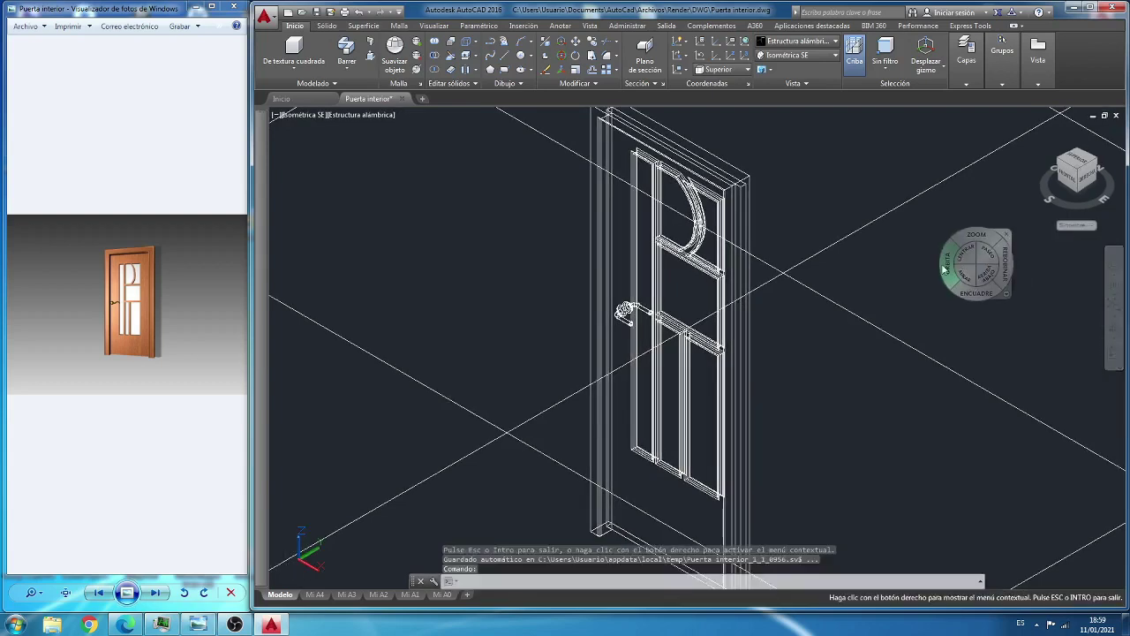
key("Escape")
Step: Orbit the door to a slightly turned angle and zoom out a little
left_click(1114, 329)
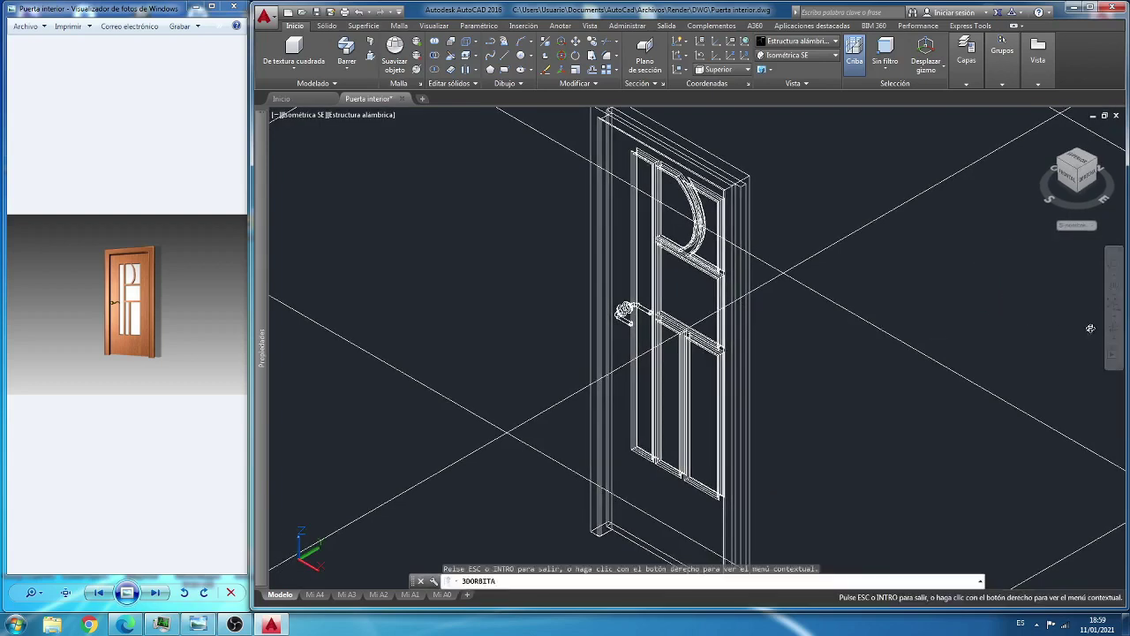
left_click_drag(883, 334, 895, 330)
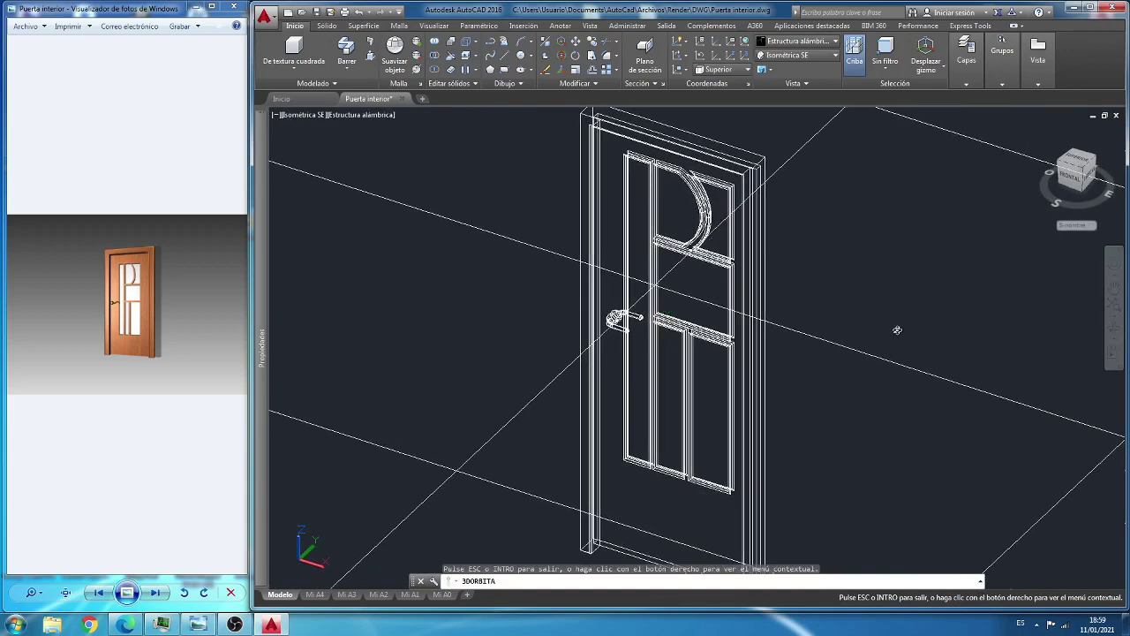
left_click(1114, 264)
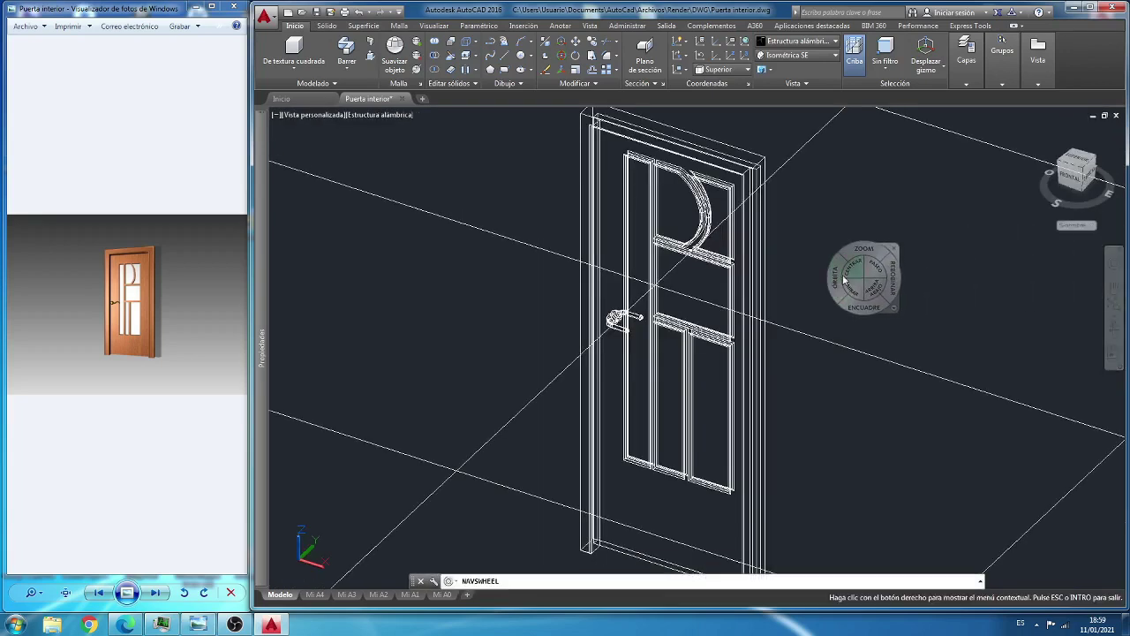
left_click(862, 252)
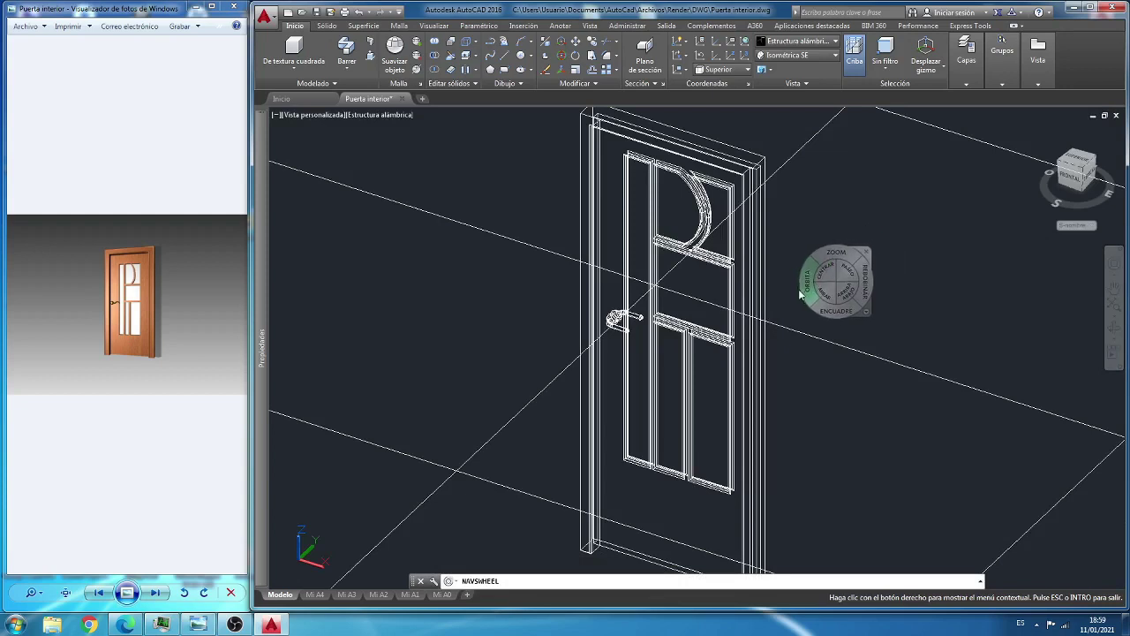
left_click_drag(800, 290, 805, 295)
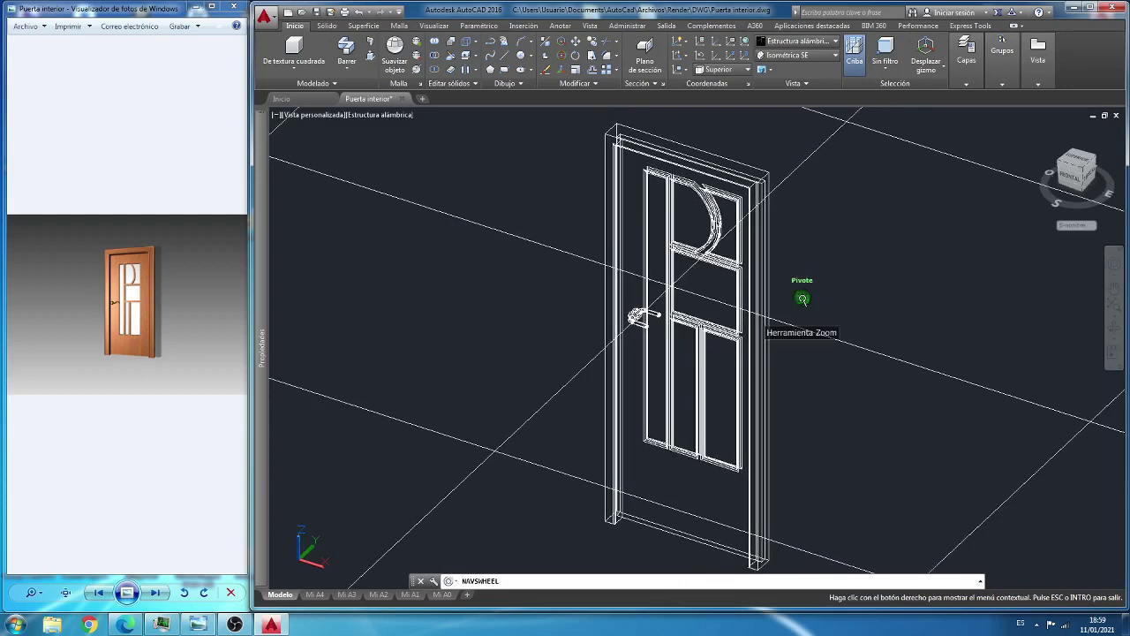
left_click(886, 256)
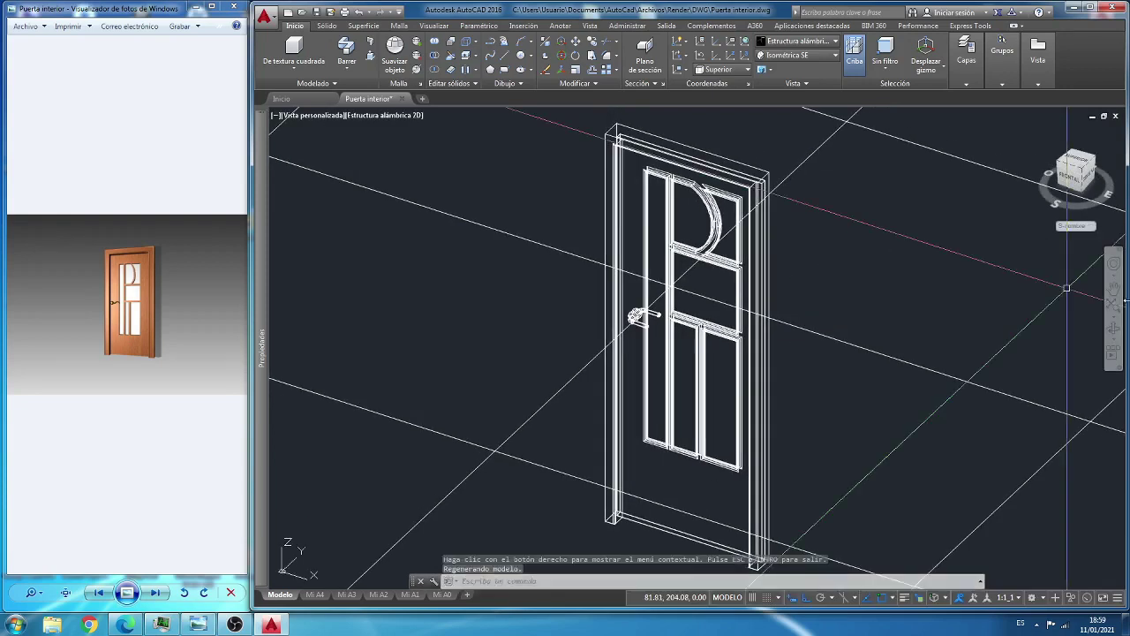
Step: Fine-tune the framing by panning the door left, then slightly right
left_click(1113, 289)
left_click_drag(912, 312, 898, 310)
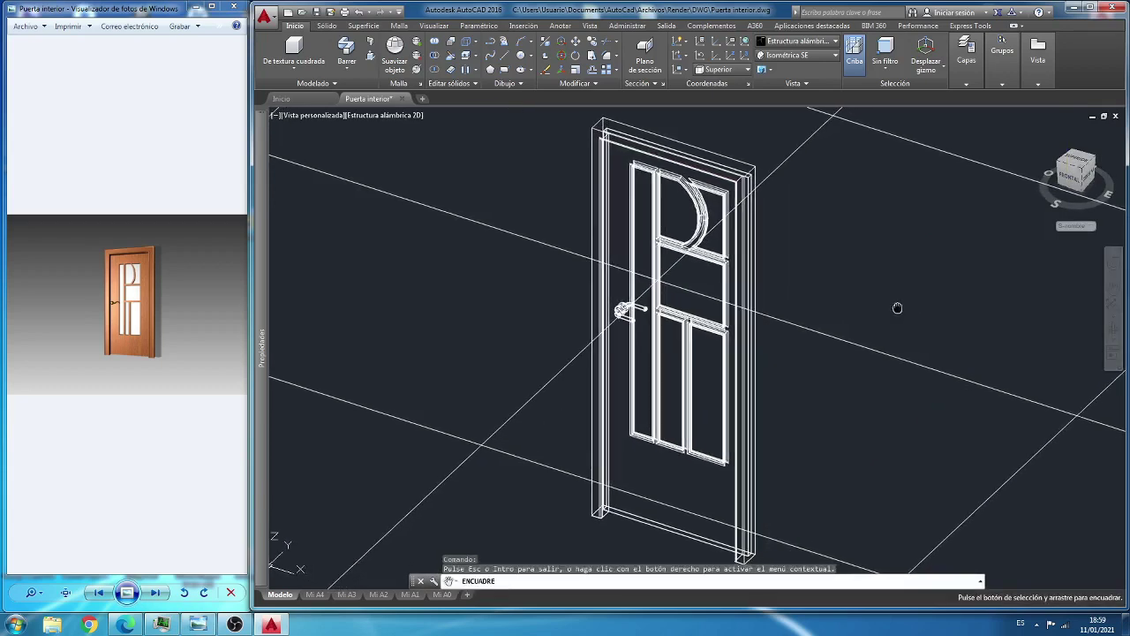
right_click(888, 284)
left_click(916, 292)
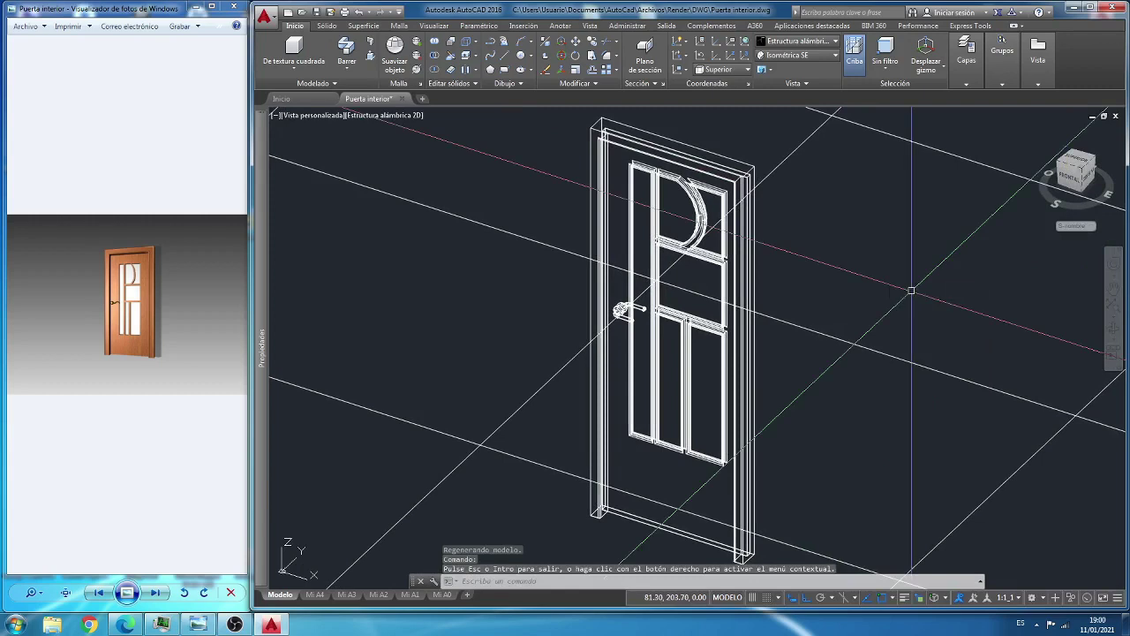
left_click(1114, 292)
left_click_drag(909, 318, 928, 320)
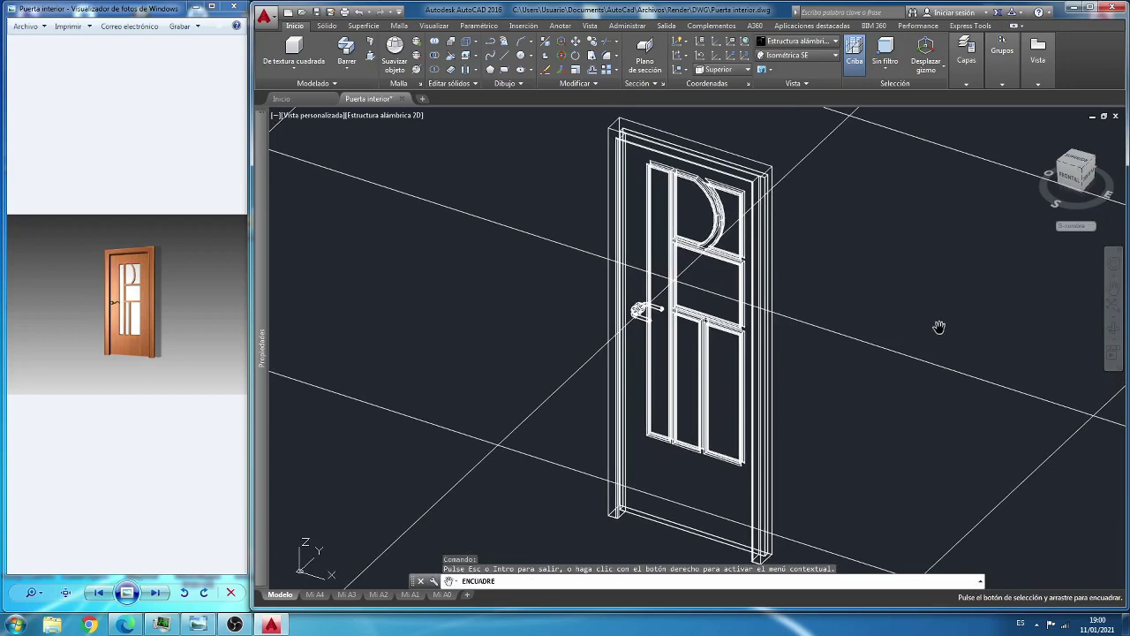
right_click(939, 327)
left_click(945, 332)
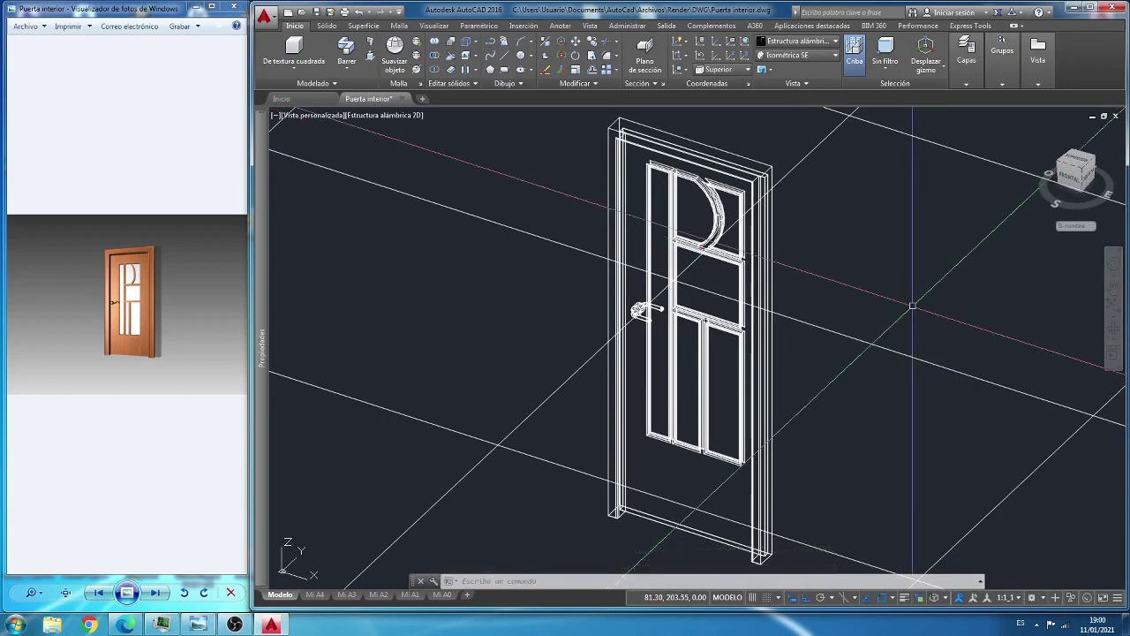
scroll(582, 285, "down", 2)
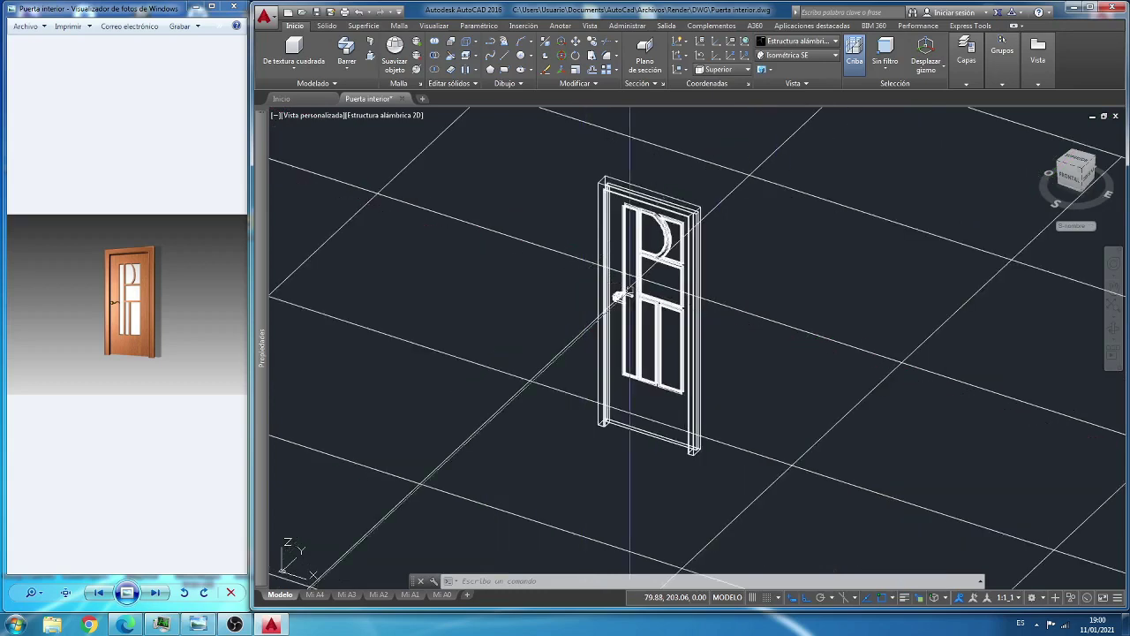
Step: Begin hiding objects, selecting the outer door frame and the door leaf
left_click(1077, 591)
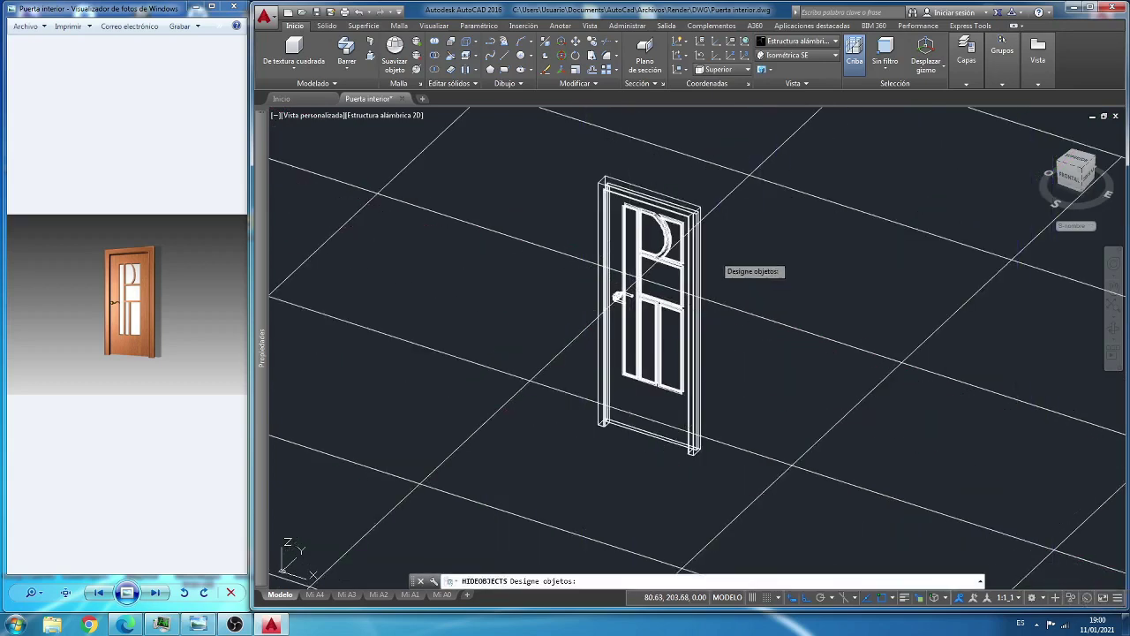
scroll(706, 231, "up", 5)
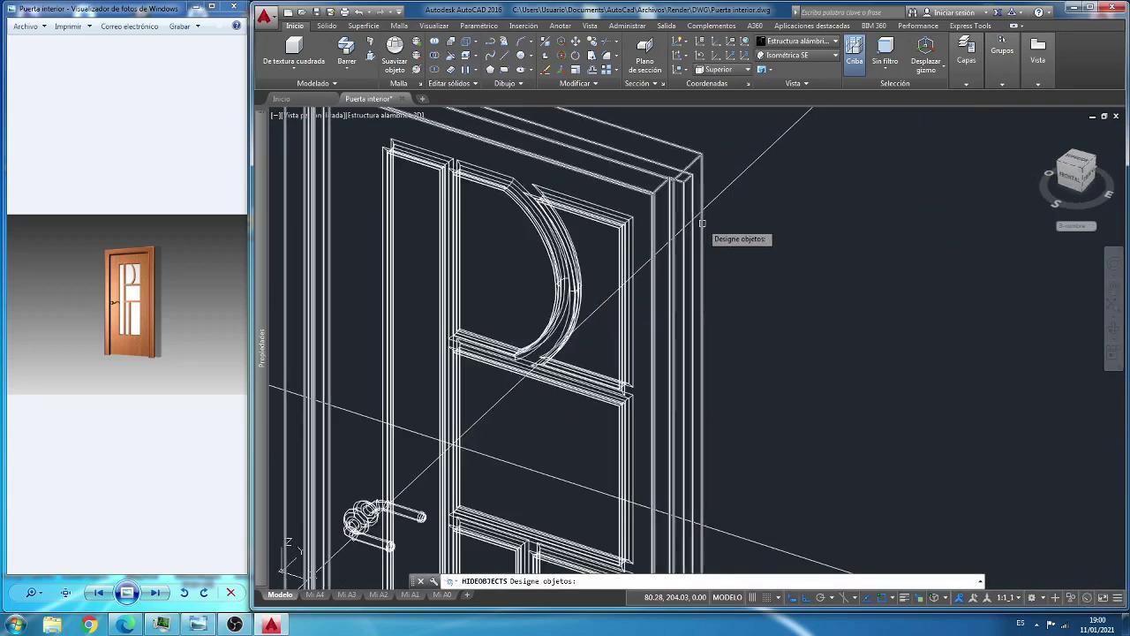
left_click(697, 158)
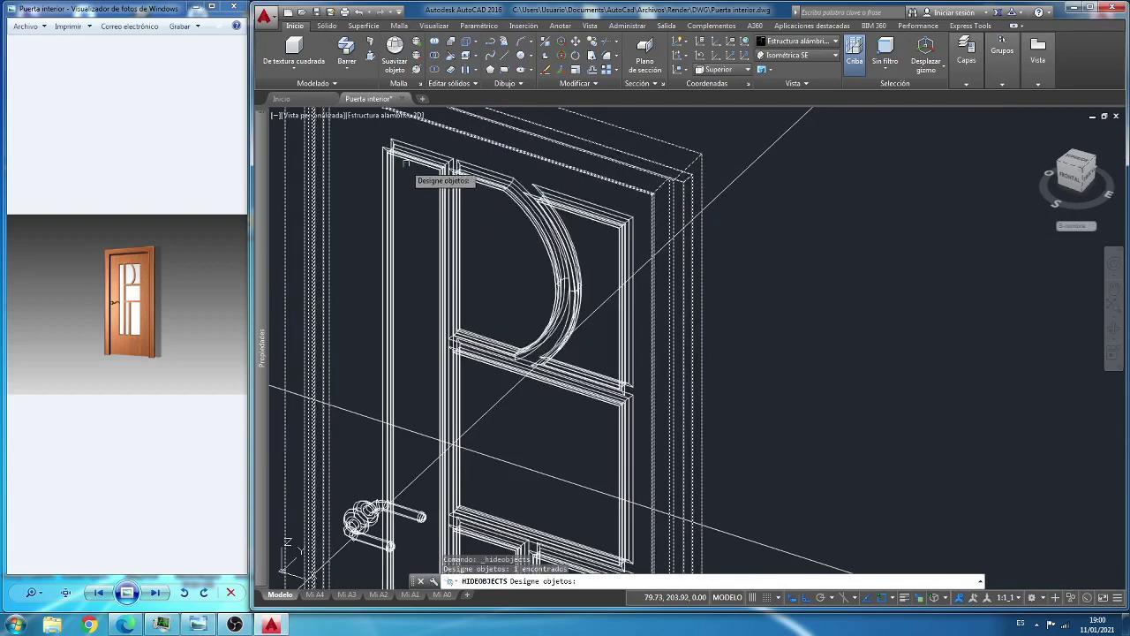
left_click(416, 148)
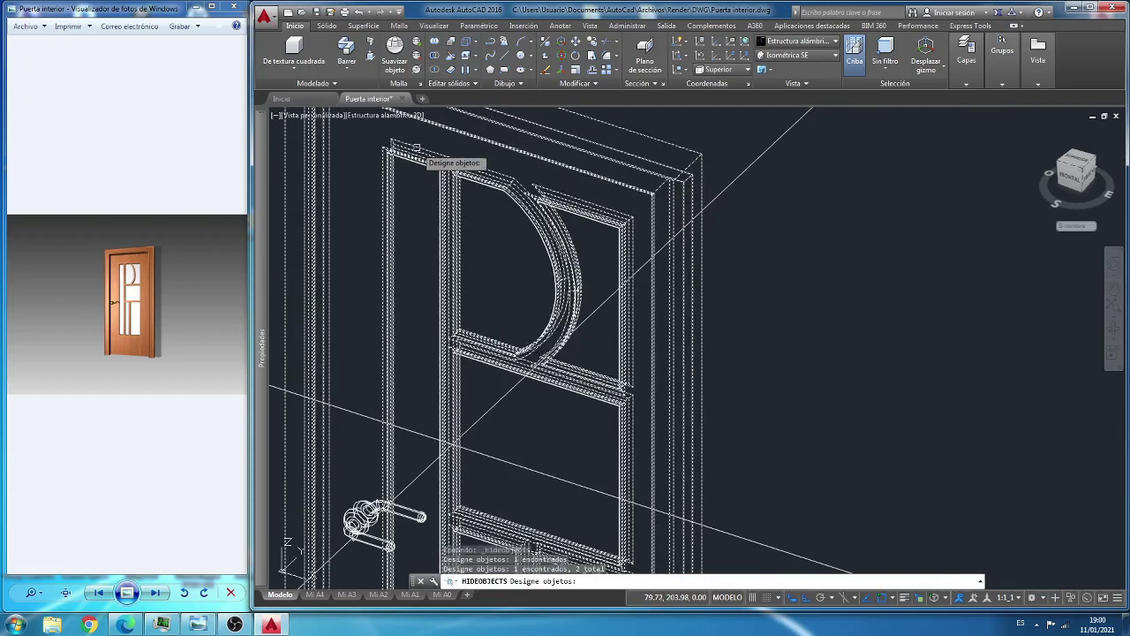
scroll(477, 172, "down", 1)
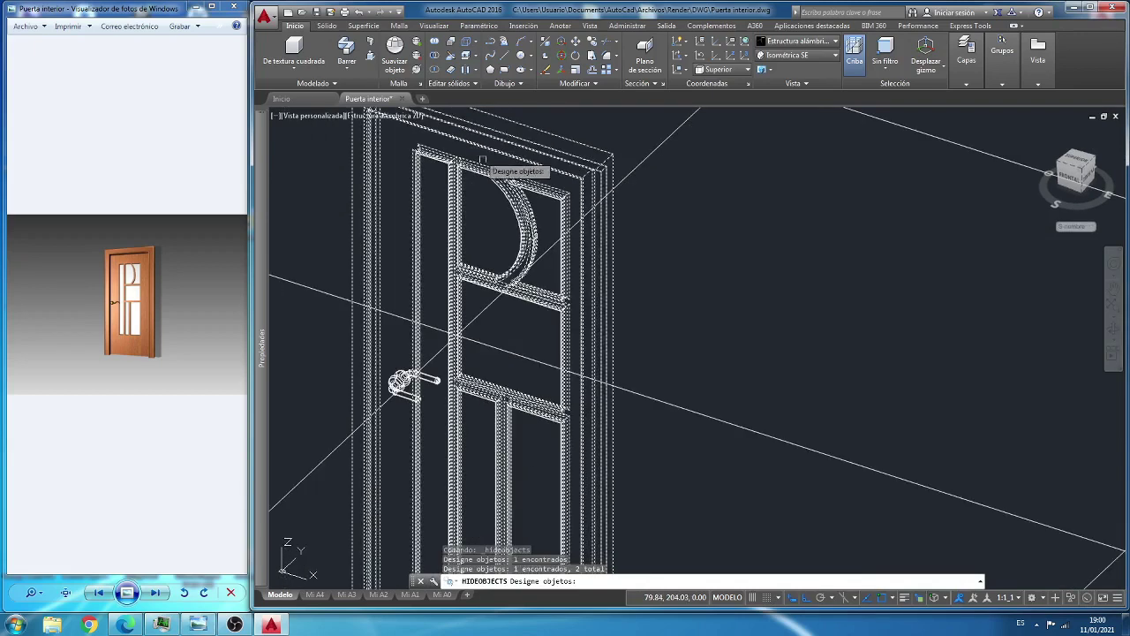
scroll(507, 186, "down", 2)
scroll(454, 270, "up", 3)
scroll(436, 290, "up", 2)
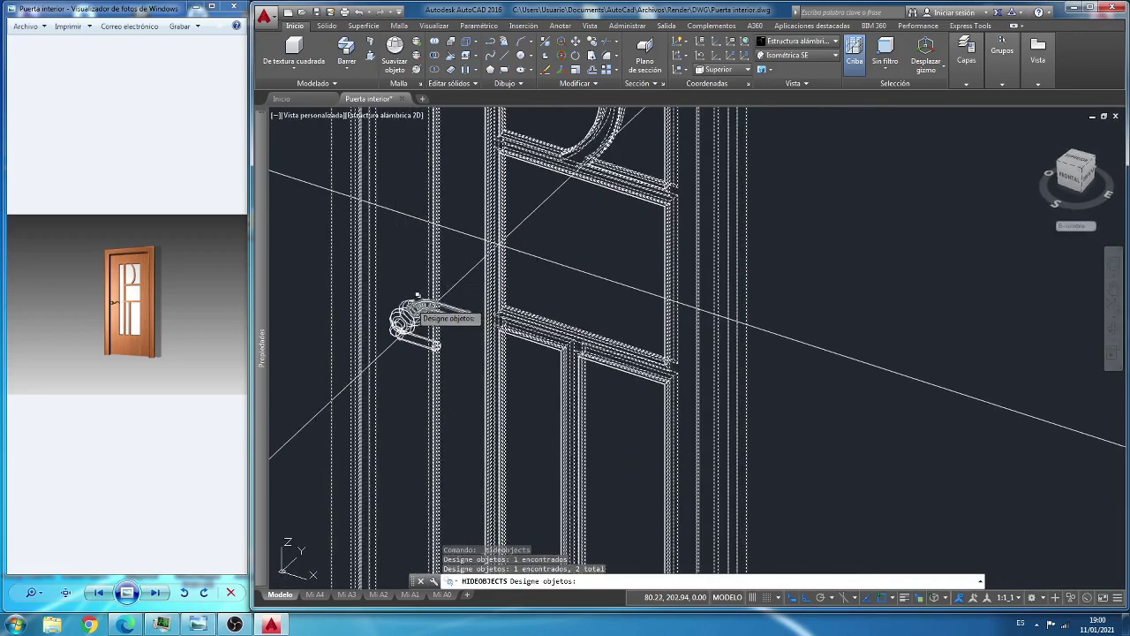
Step: Add the overlapping lever handle parts and remaining frame pieces, then hide everything selected
left_click(408, 320)
left_click(424, 338)
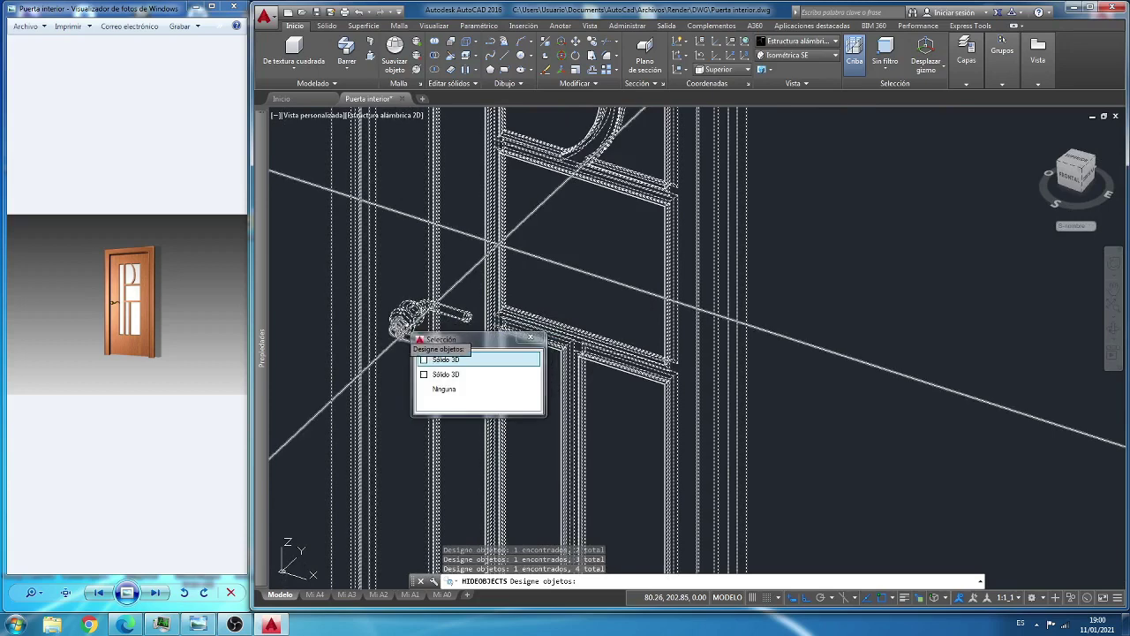
left_click(411, 339)
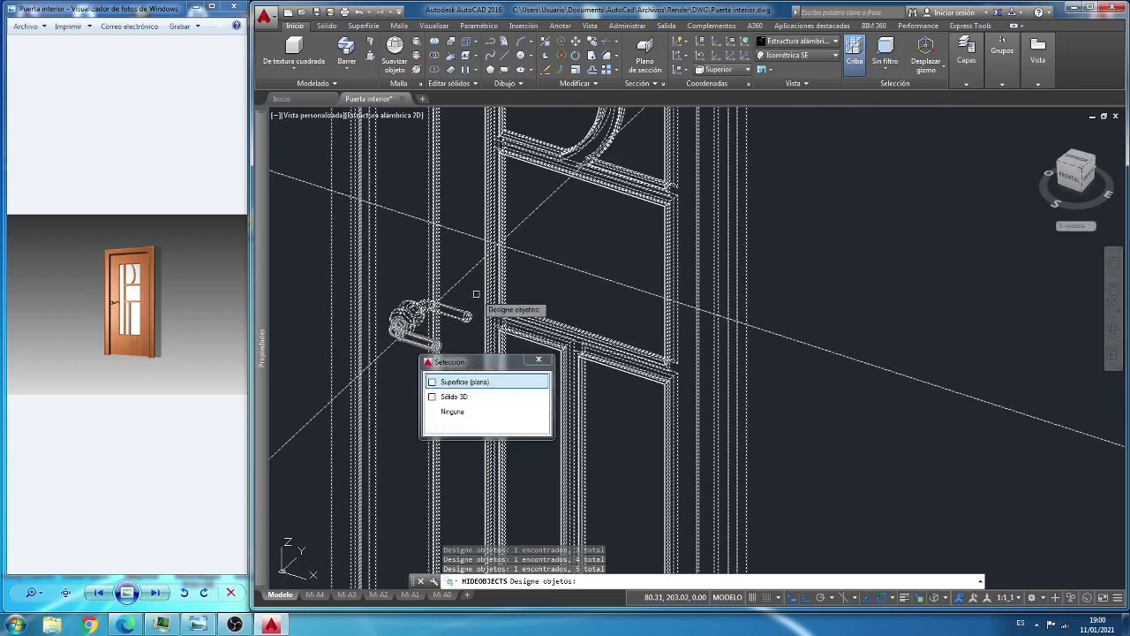
left_click(465, 381)
left_click(519, 245)
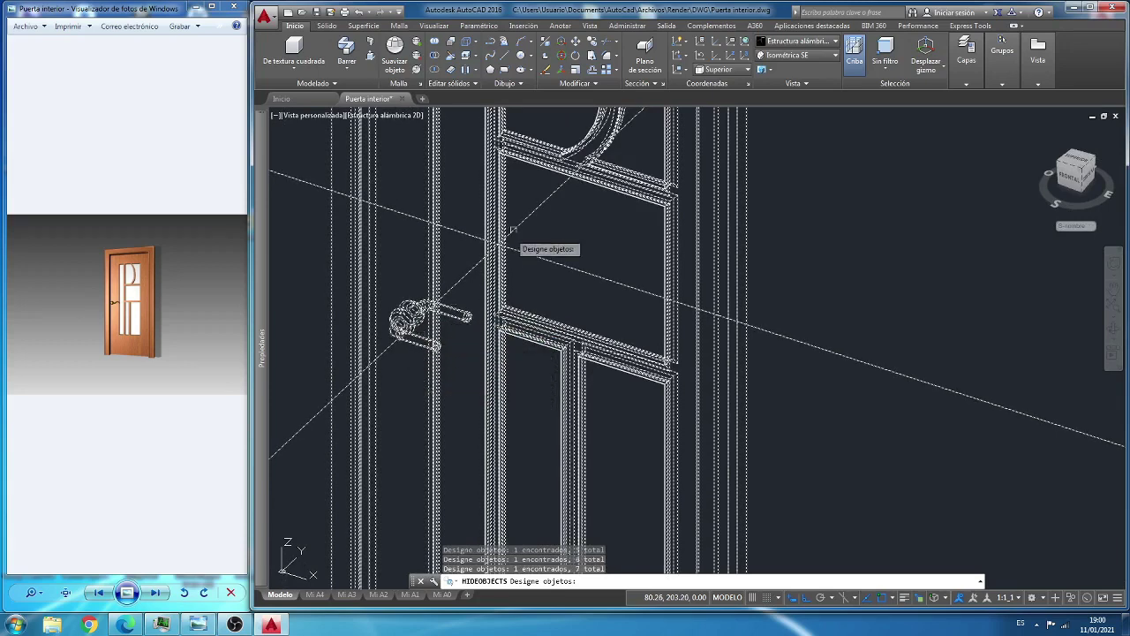
scroll(519, 245, "down", 4)
key("Return")
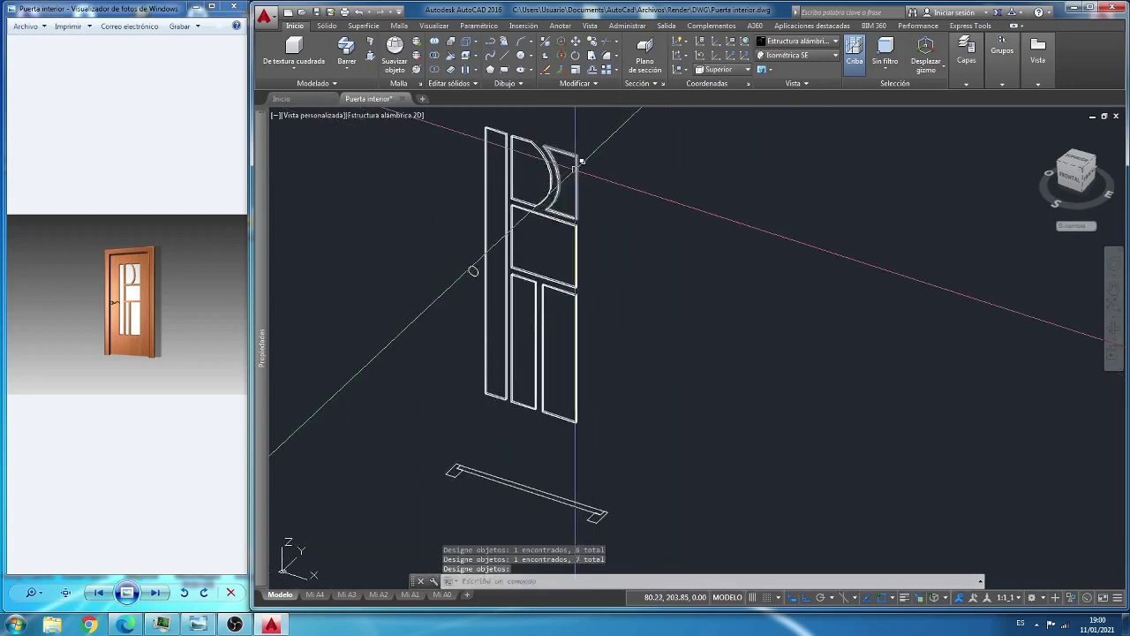
left_click(1069, 599)
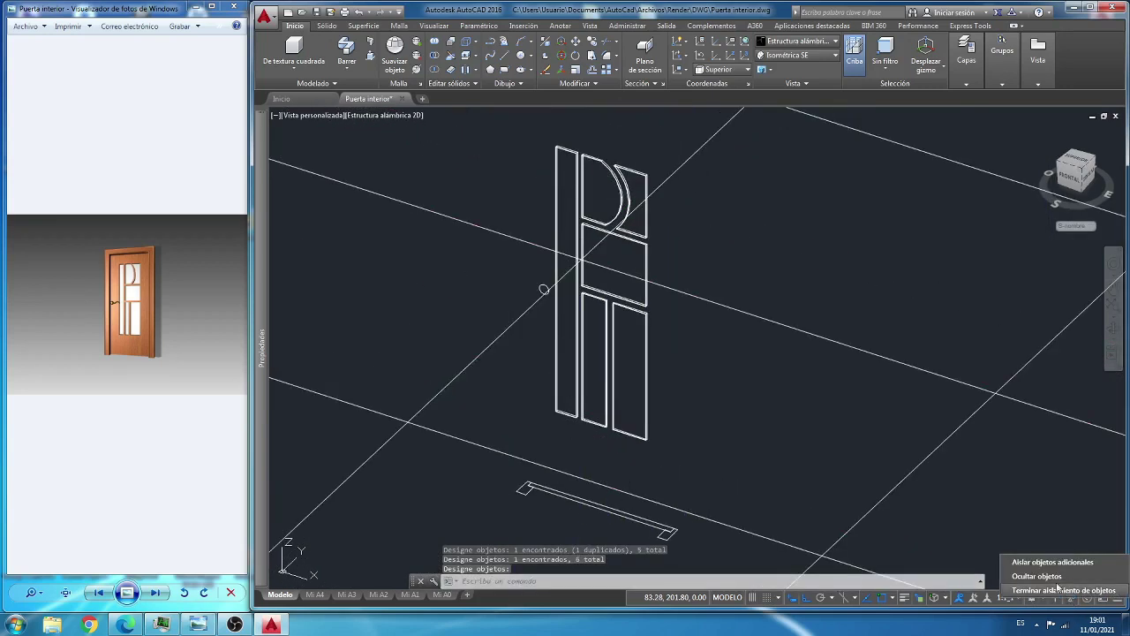
Step: Hide the remaining door solid and its top-right, middle and lower-left panels
left_click(1037, 576)
scroll(592, 165, "up", 3)
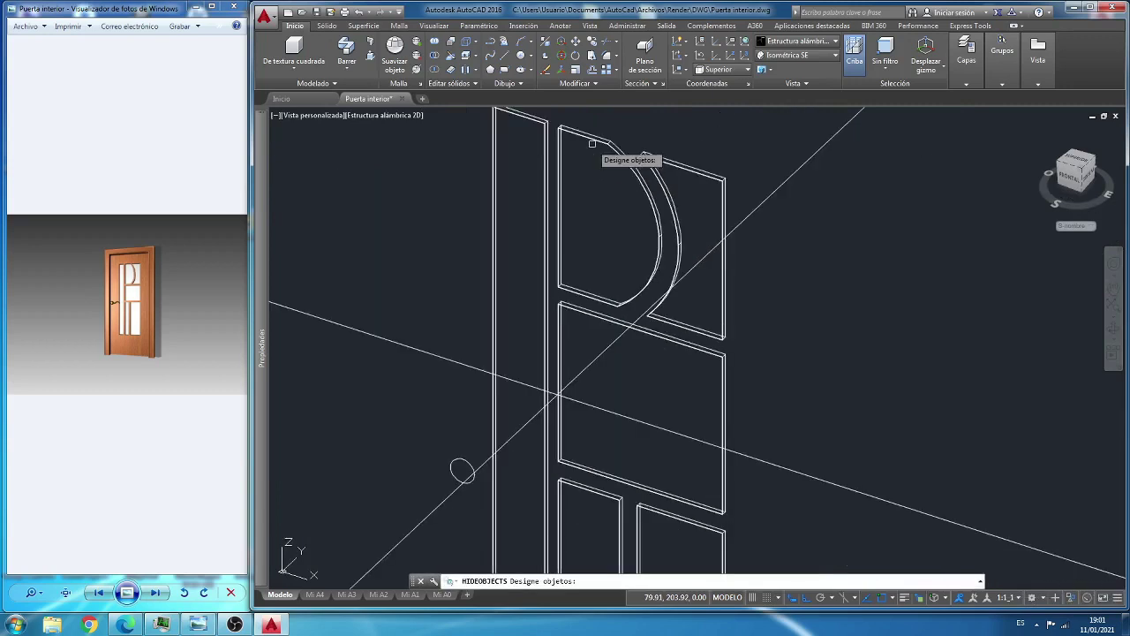
left_click(584, 140)
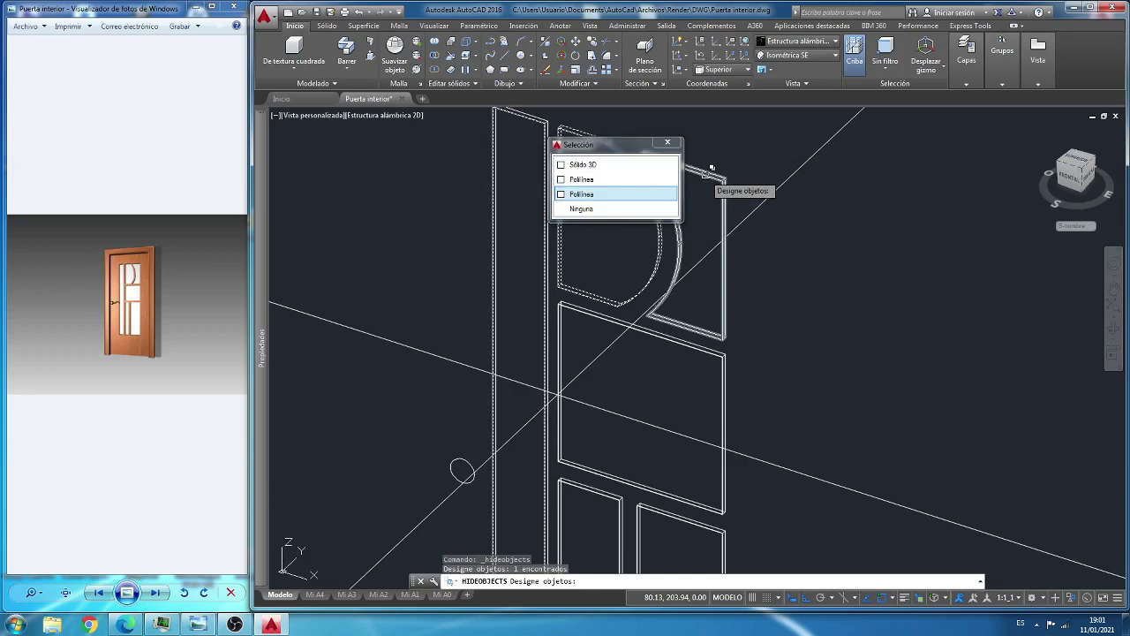
left_click(712, 167)
left_click(623, 451)
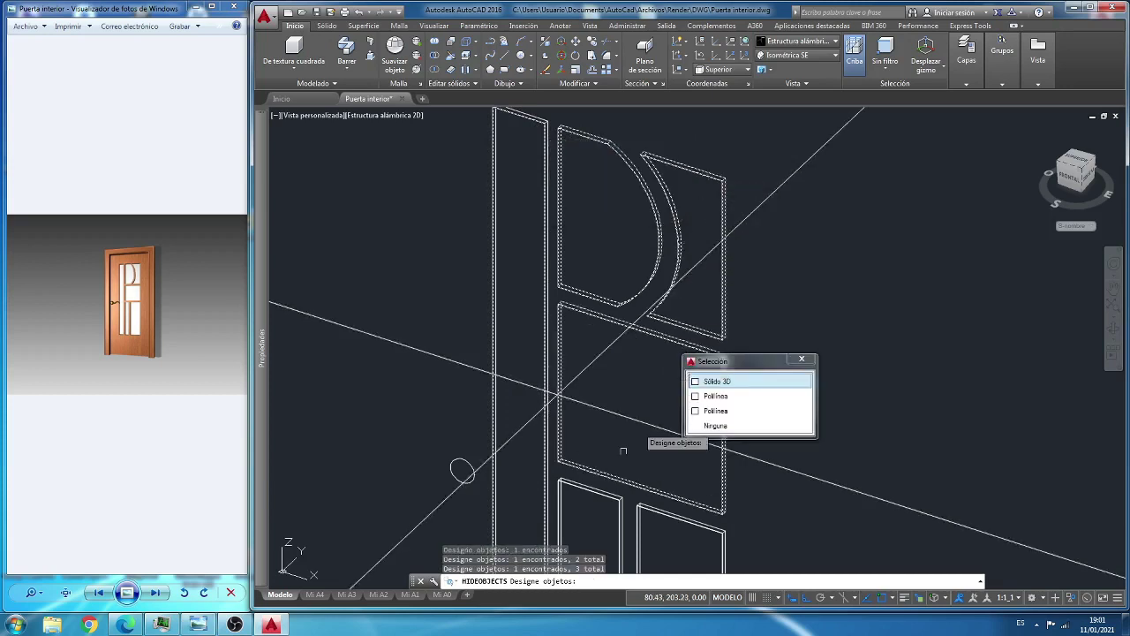
left_click(608, 488)
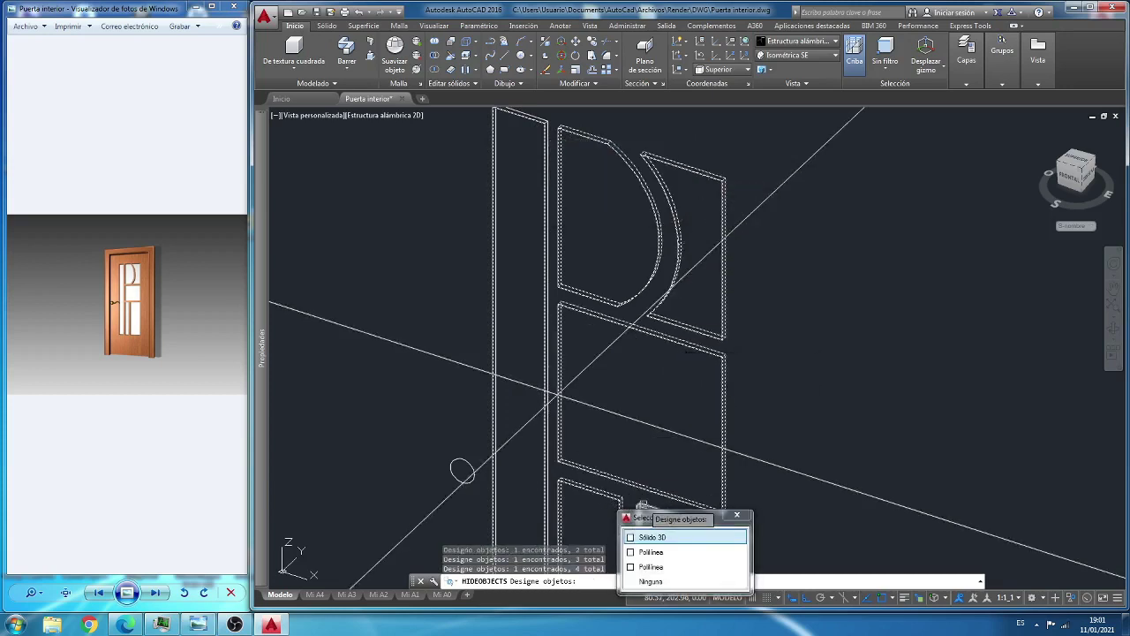
left_click(642, 507)
scroll(663, 353, "down", 2)
scroll(659, 346, "down", 3)
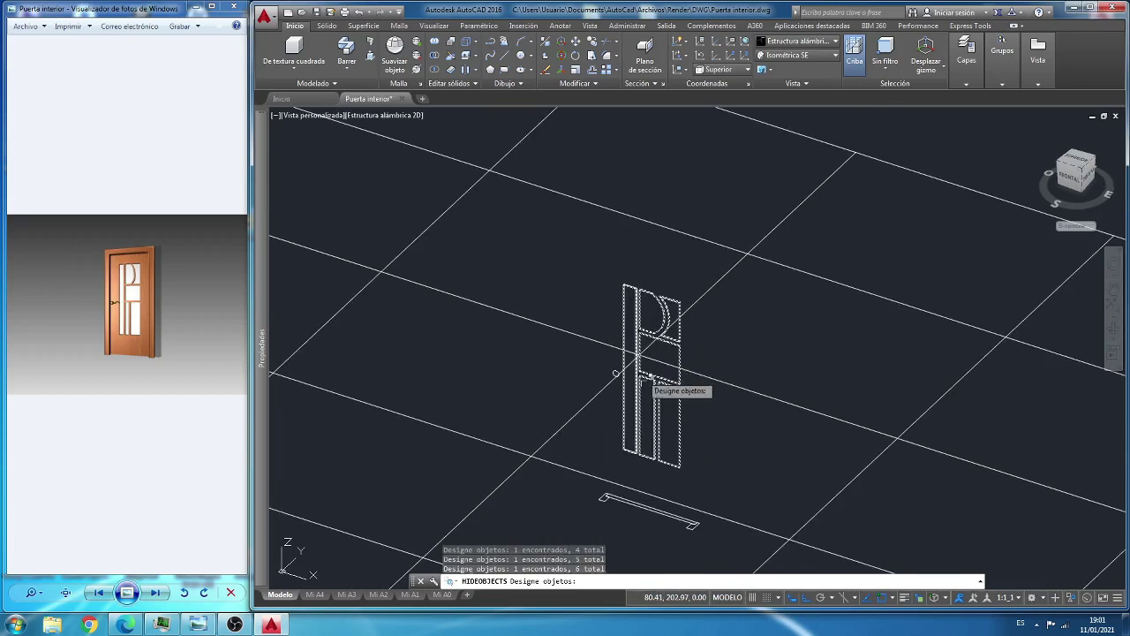
key("Return")
Step: Hide the door's edge piece and window-select the leftover panel outlines
scroll(637, 294, "up", 2)
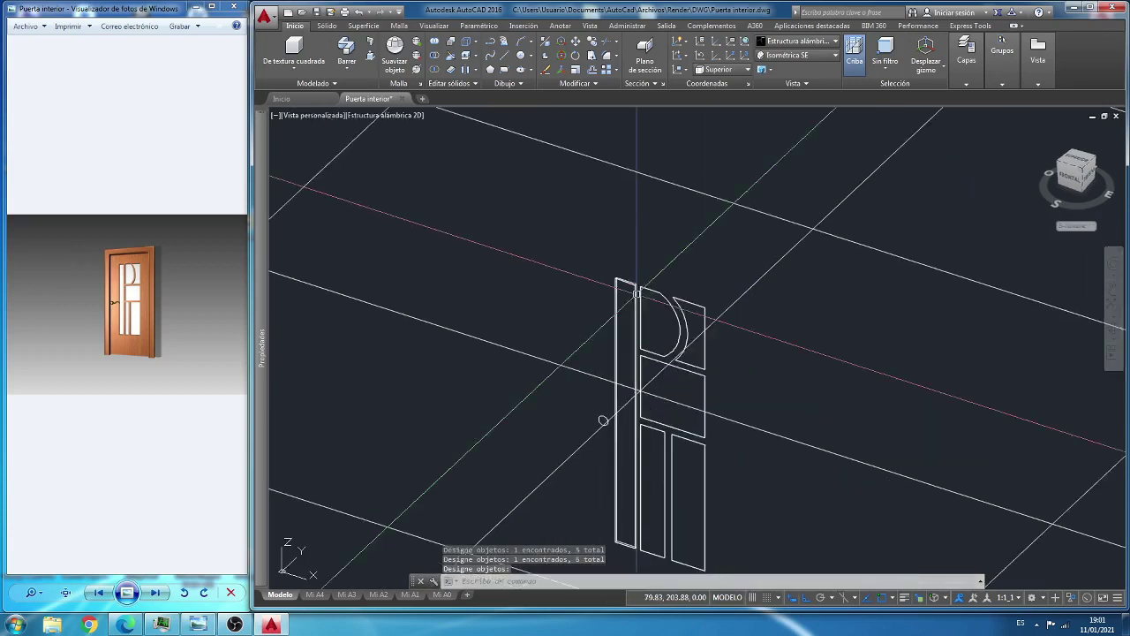
scroll(637, 293, "up", 2)
scroll(650, 297, "up", 2)
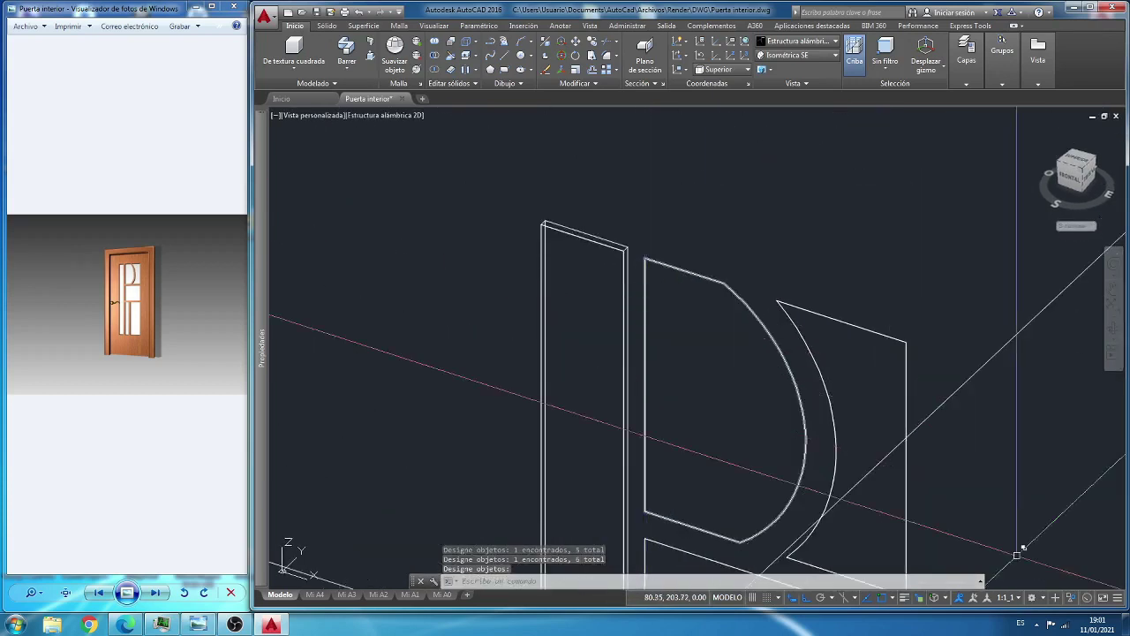
left_click(1071, 598)
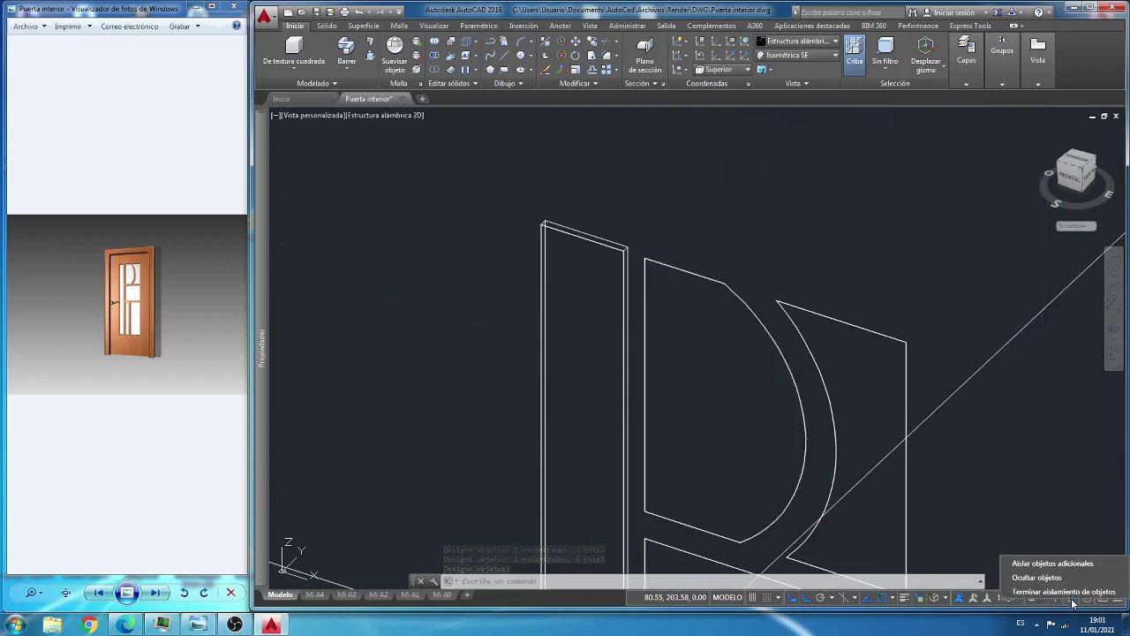
left_click(1065, 579)
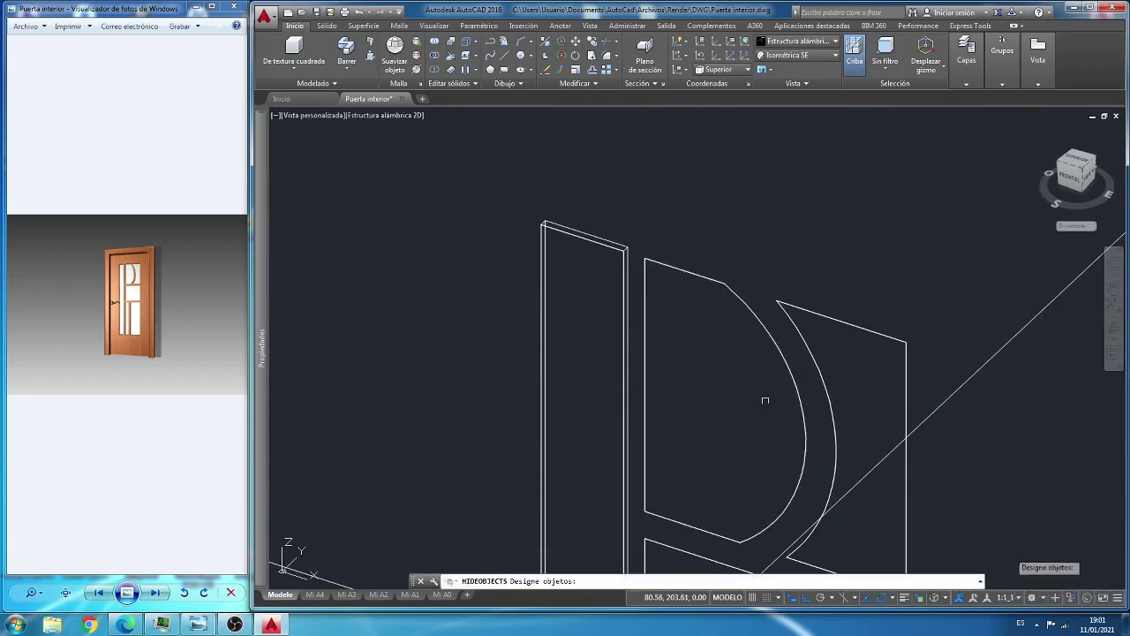
left_click(584, 236)
scroll(584, 189, "down", 3)
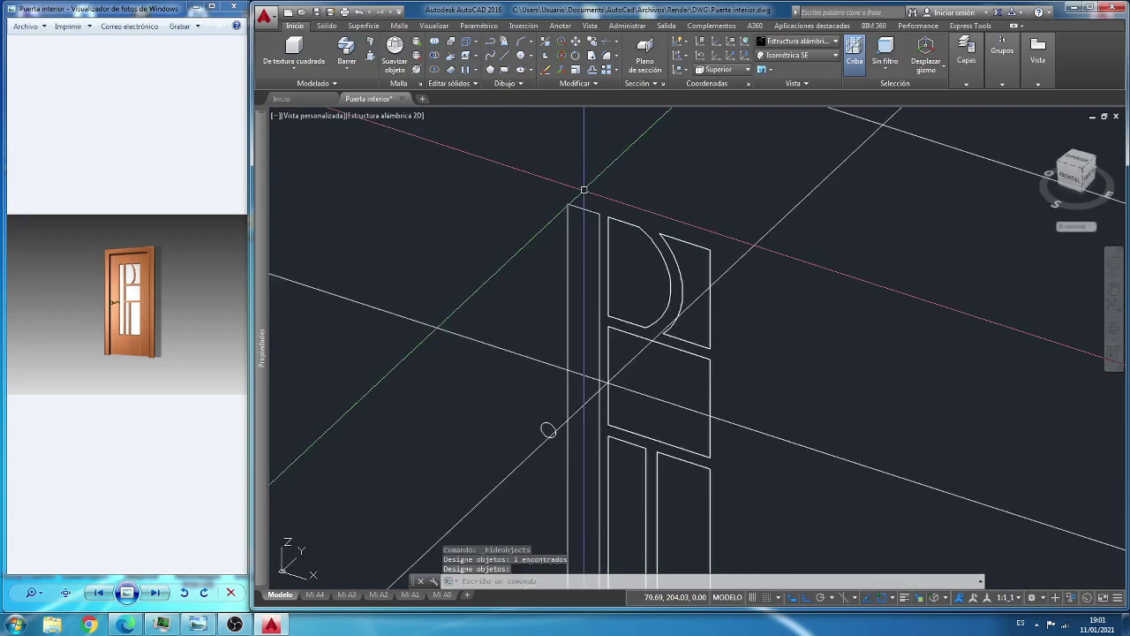
scroll(590, 188, "down", 3)
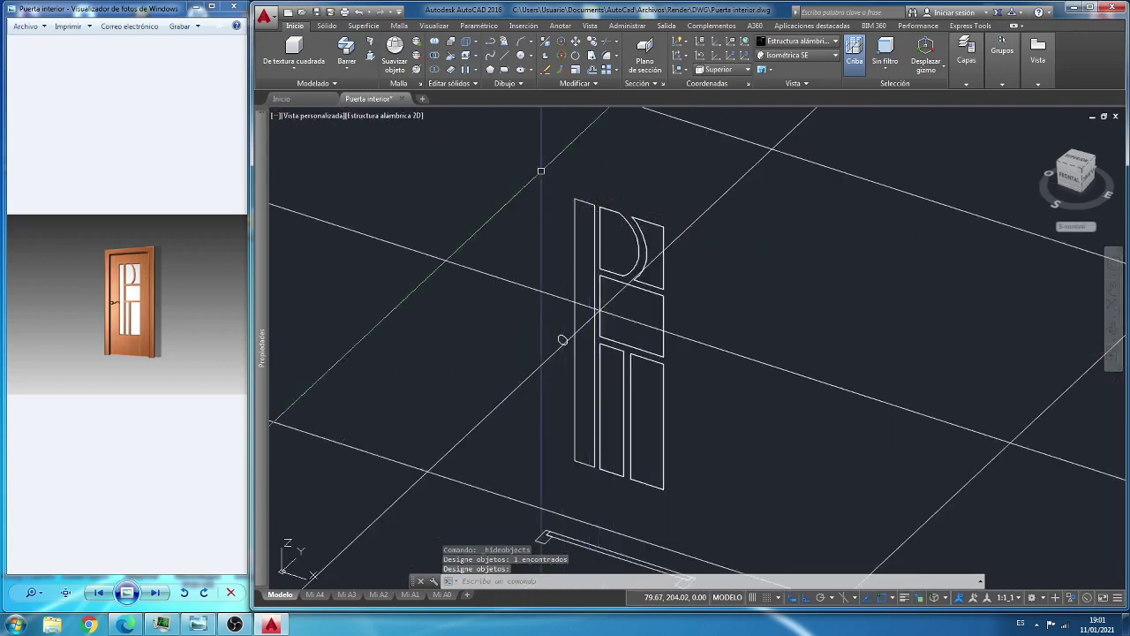
left_click(512, 147)
left_click(757, 537)
Step: Delete the stray panel outlines and the threshold piece
scroll(530, 292, "down", 2)
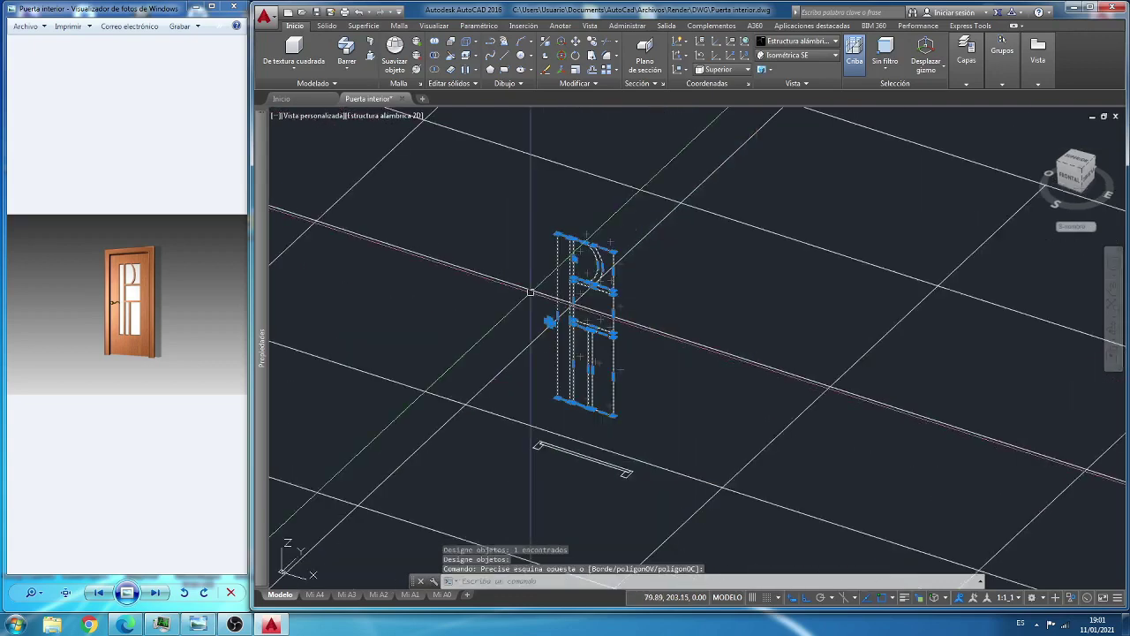
left_click(651, 520)
left_click(479, 344)
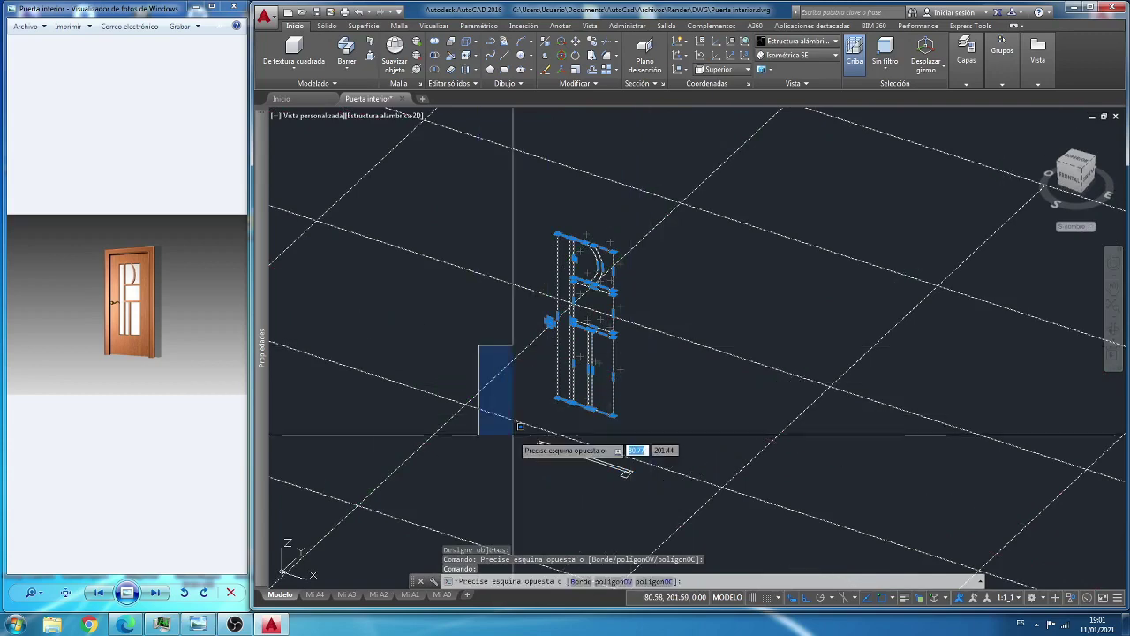
left_click(724, 484)
key("ctrl+z")
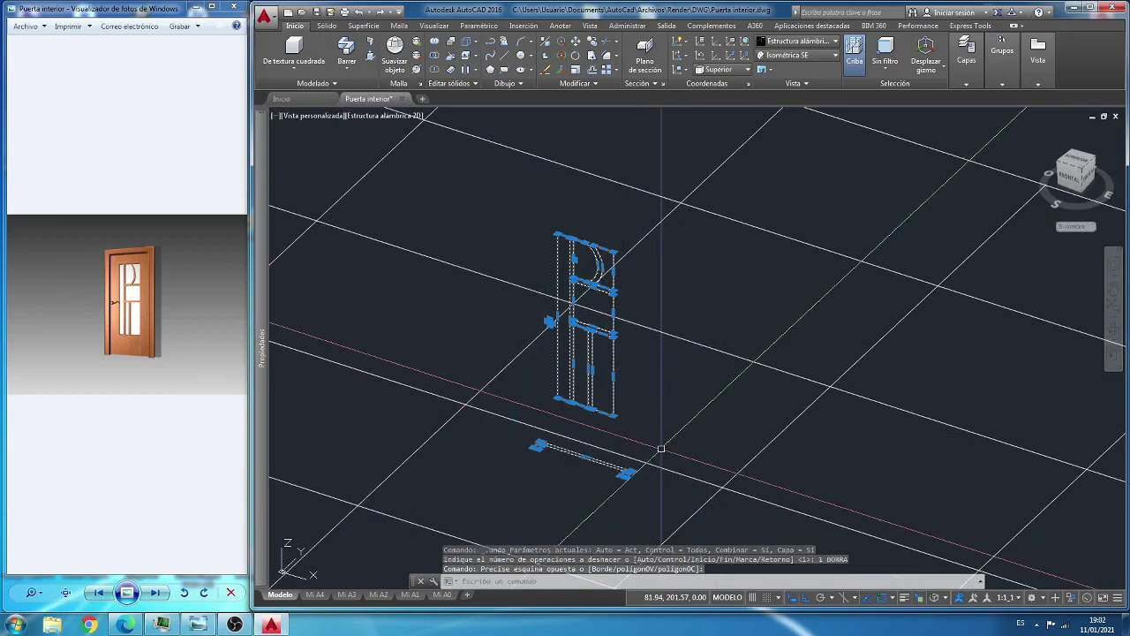
scroll(674, 379, "down", 1)
key("Delete")
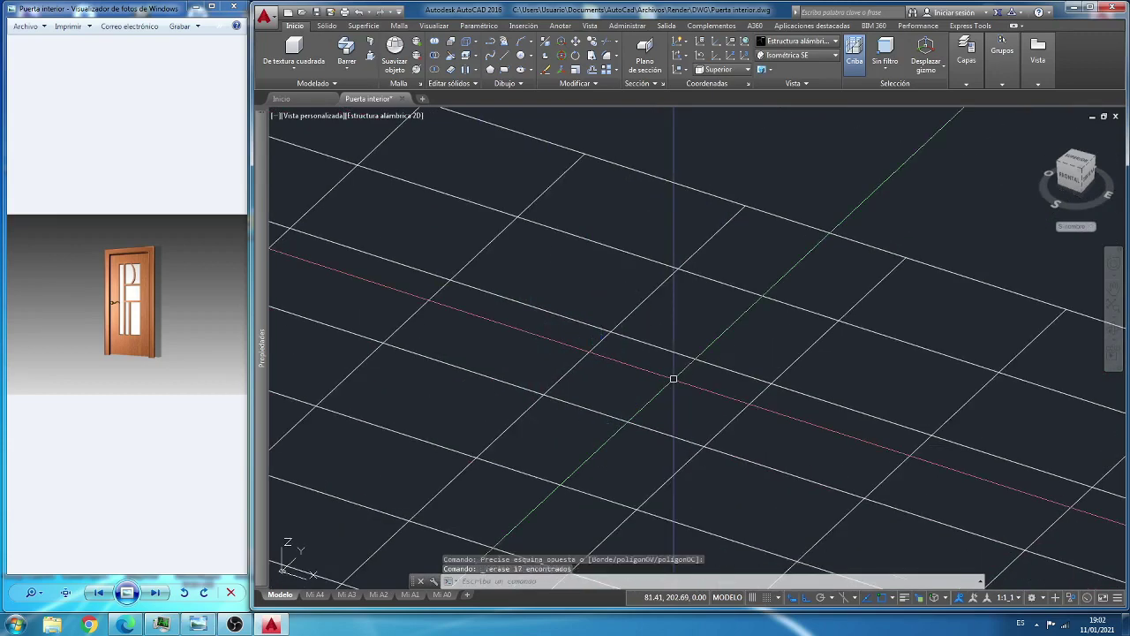
Step: End object isolation to show all 13 hidden door objects, and pan the door lower
left_click(1073, 601)
left_click(1064, 590)
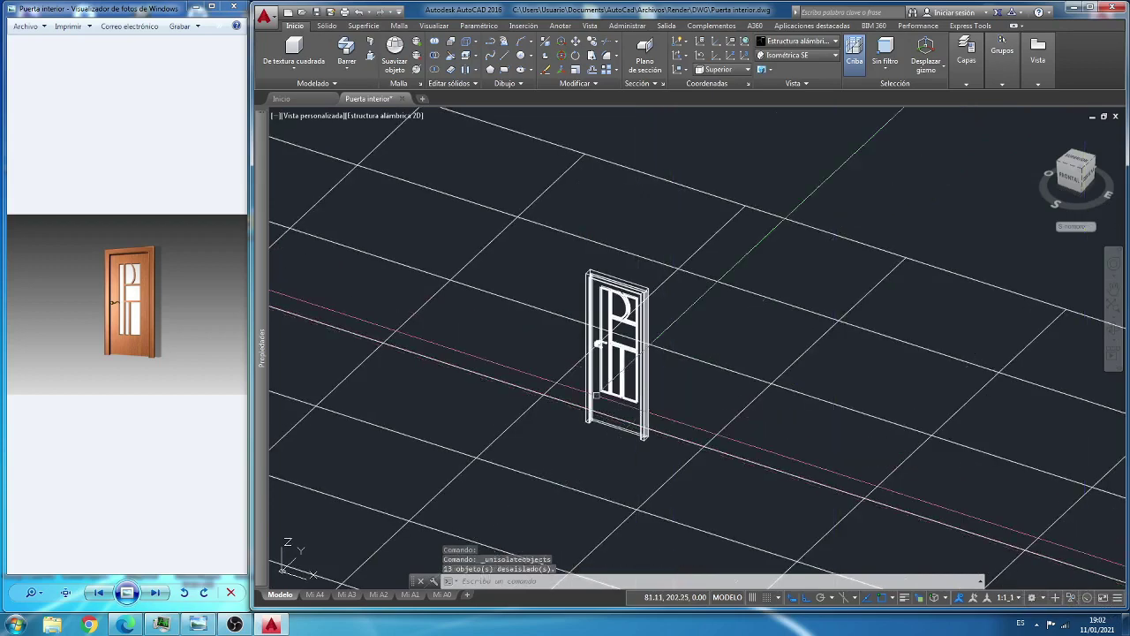
scroll(595, 391, "up", 3)
scroll(594, 392, "up", 2)
scroll(594, 392, "down", 2)
scroll(595, 391, "up", 2)
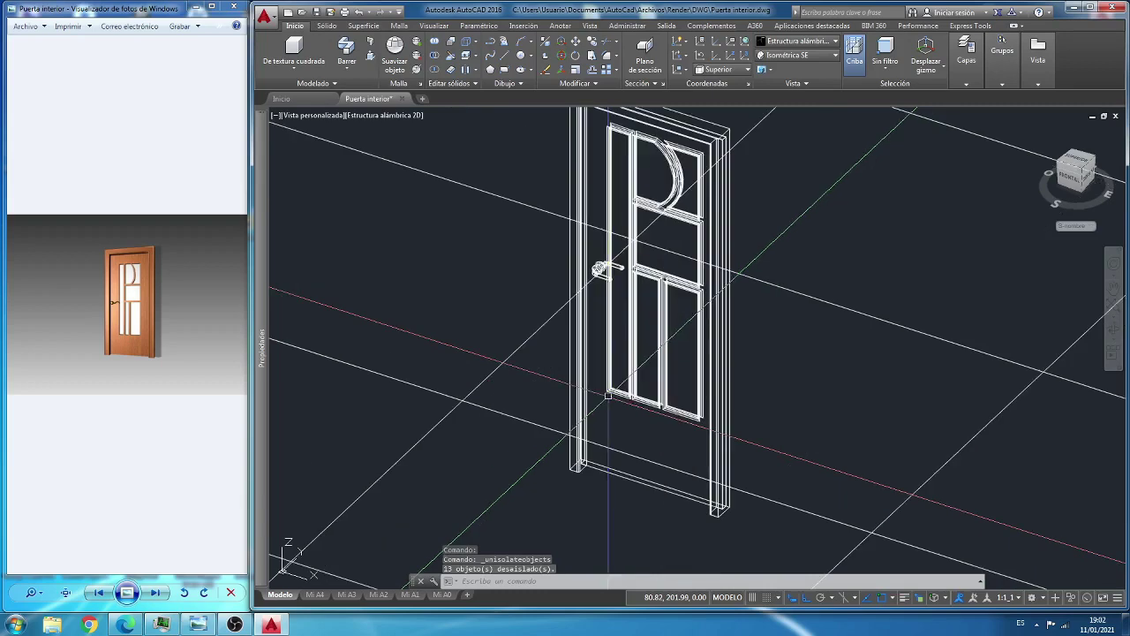
left_click(1114, 292)
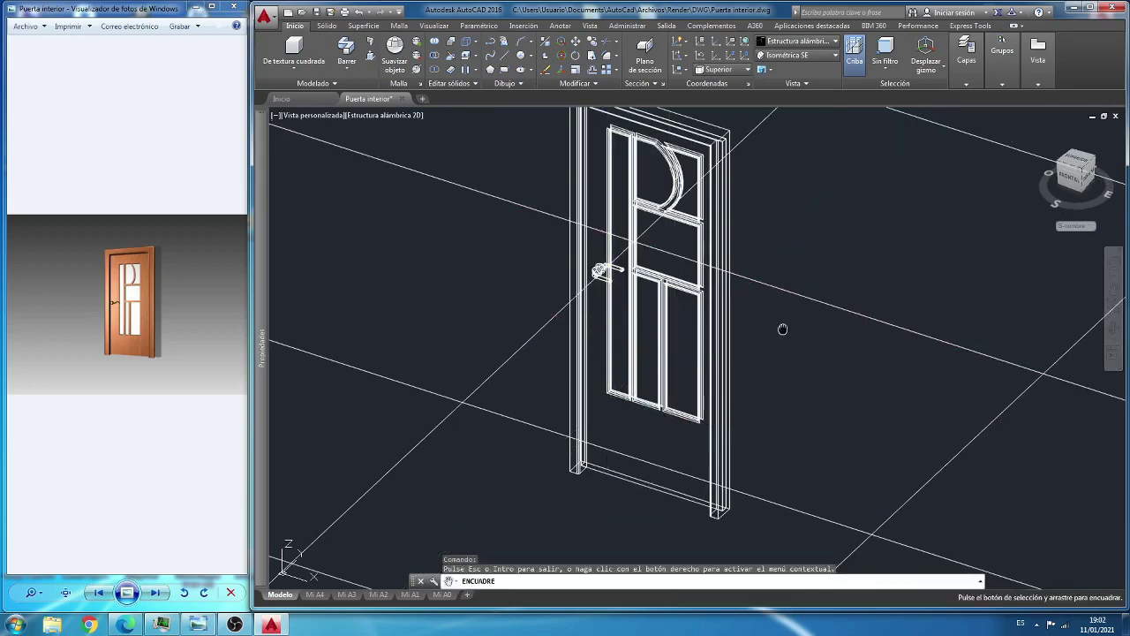
left_click_drag(785, 328, 787, 372)
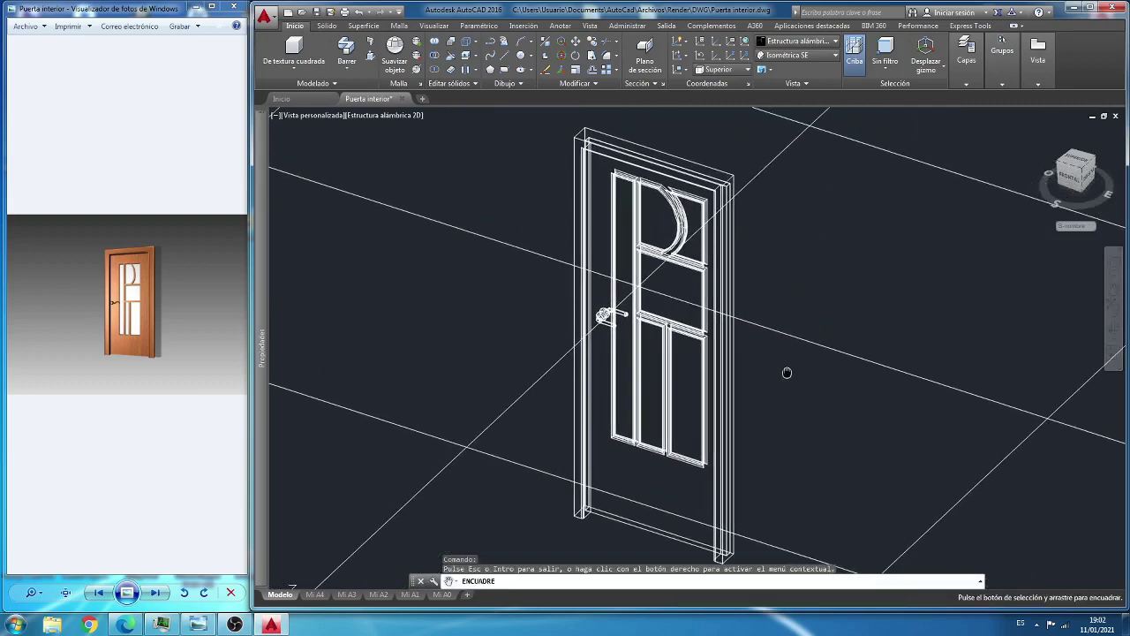
right_click(786, 297)
left_click(804, 303)
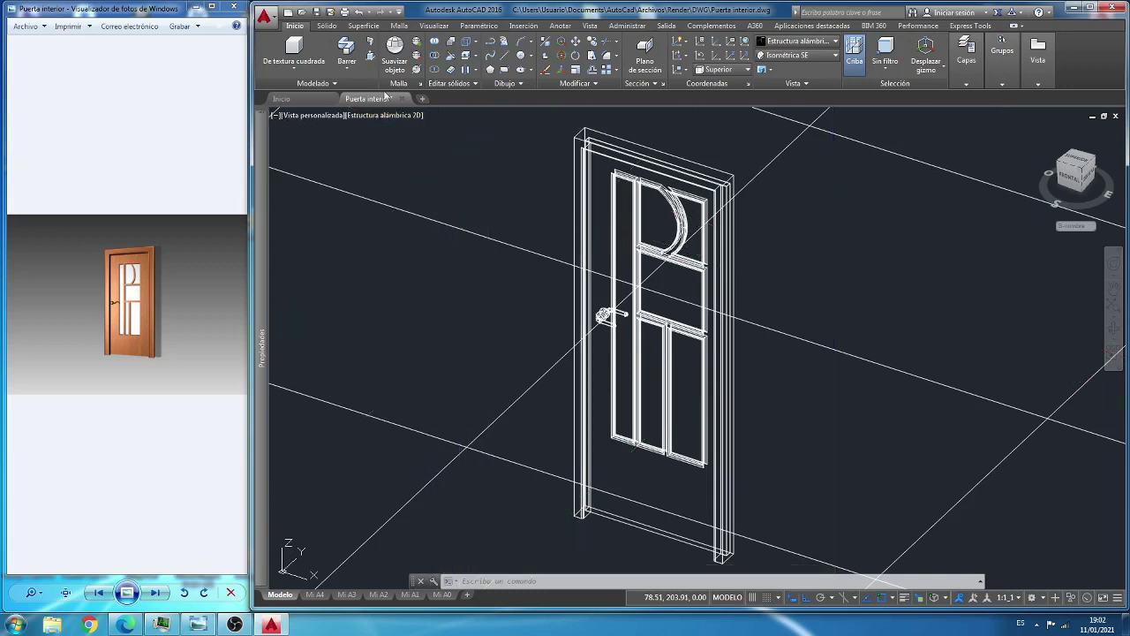
Step: Switch on Sombras completas from the Luces panel of the Visualizar tab
left_click(434, 25)
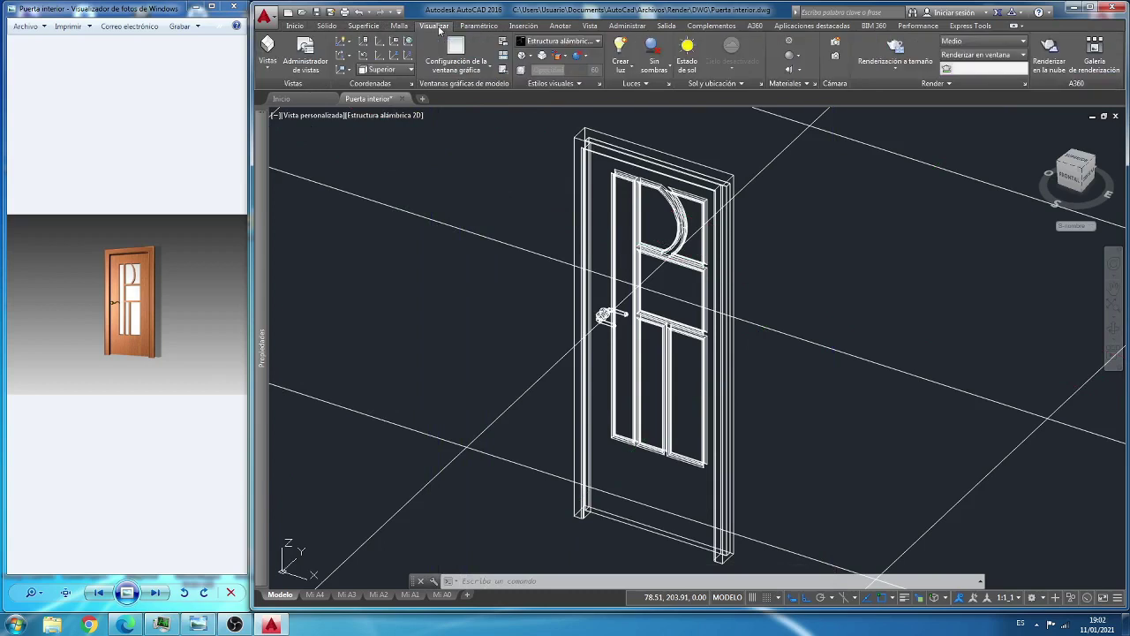
left_click(650, 73)
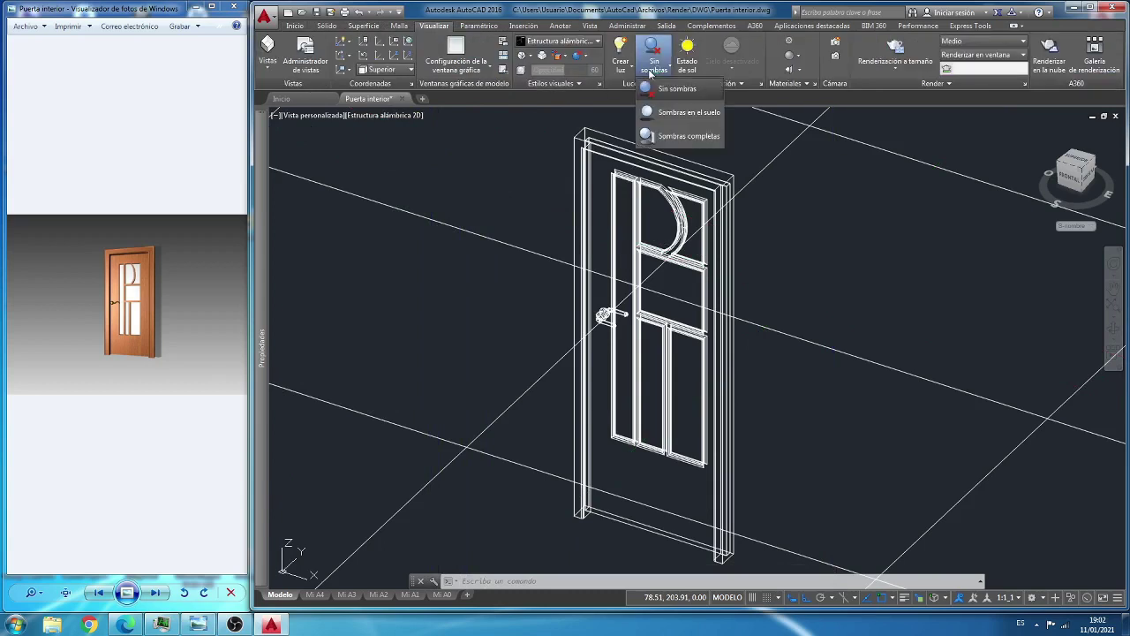
left_click(687, 138)
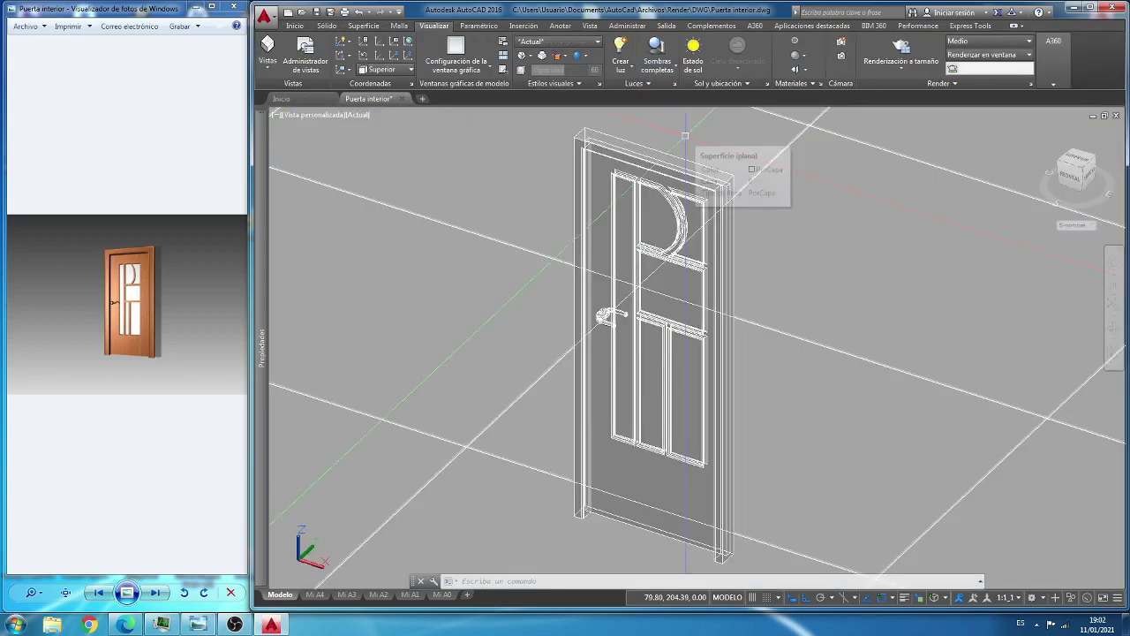